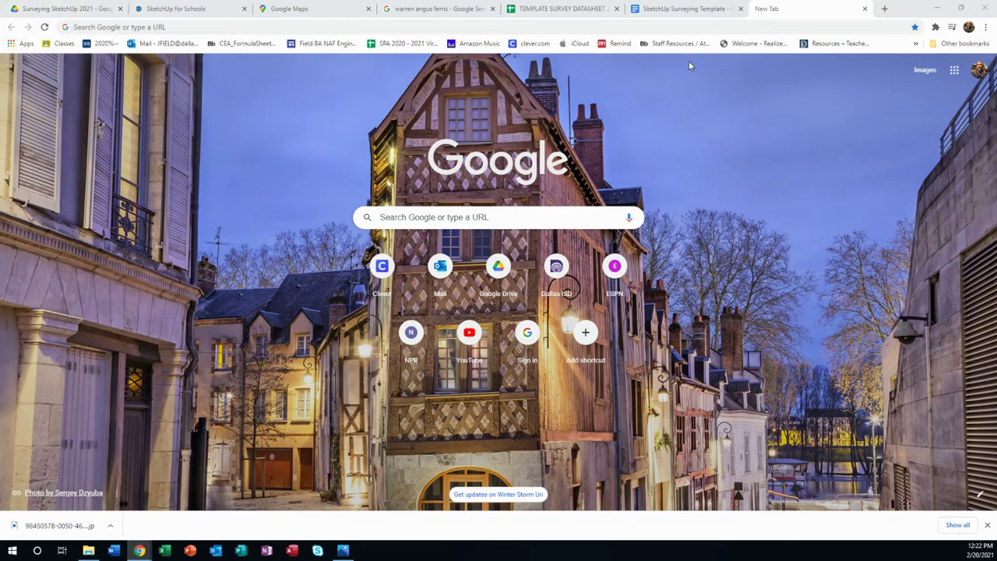
Step: Switch to the Surveying Site model in SketchUp for Schools and examine its terrain, building walls, surveyors and numbered survey rods
{"action": "left_click", "coordinate": [186, 7]}
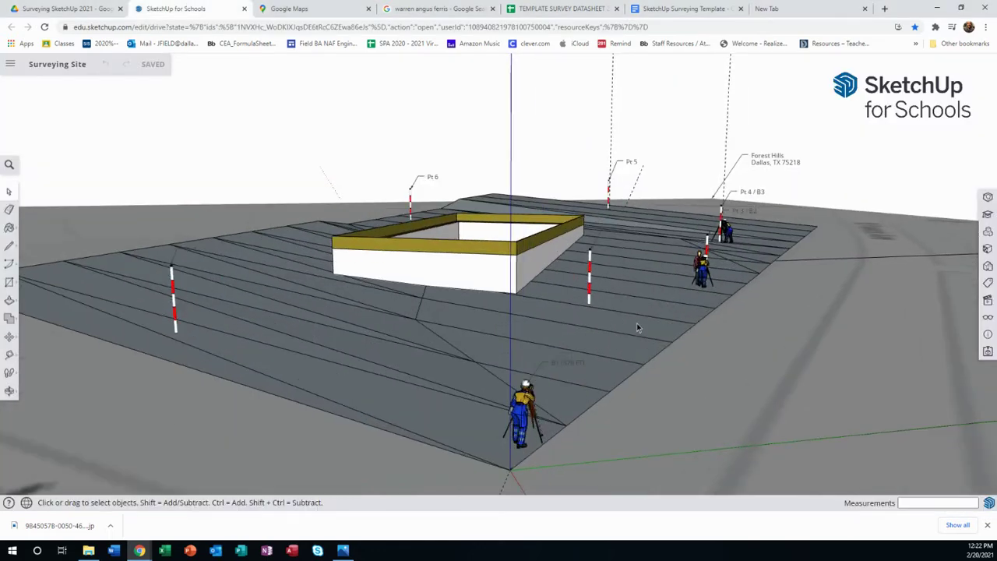
{"action": "middle_click_drag", "start_coordinate": [597, 328], "coordinate": [523, 325]}
{"action": "scroll", "coordinate": [524, 325], "scroll_direction": "down", "scroll_amount": 4}
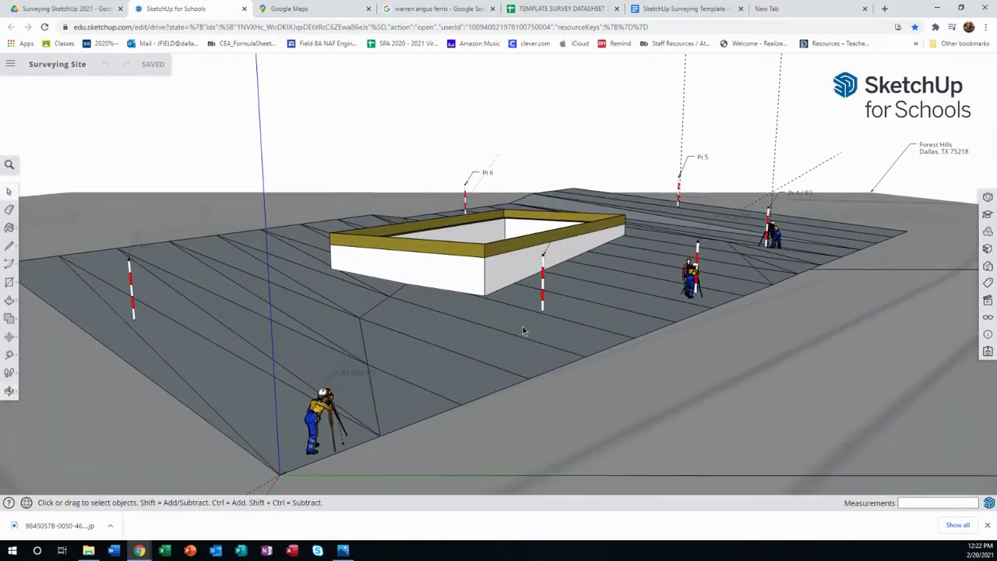
{"action": "scroll", "coordinate": [572, 328], "scroll_direction": "up", "scroll_amount": 3}
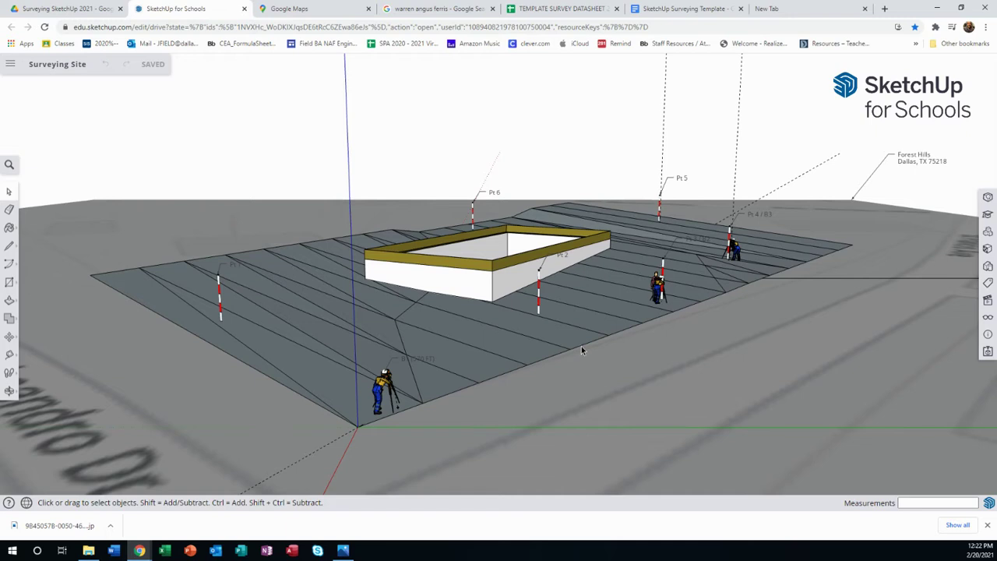
{"action": "scroll", "coordinate": [416, 397], "scroll_direction": "up", "scroll_amount": 1}
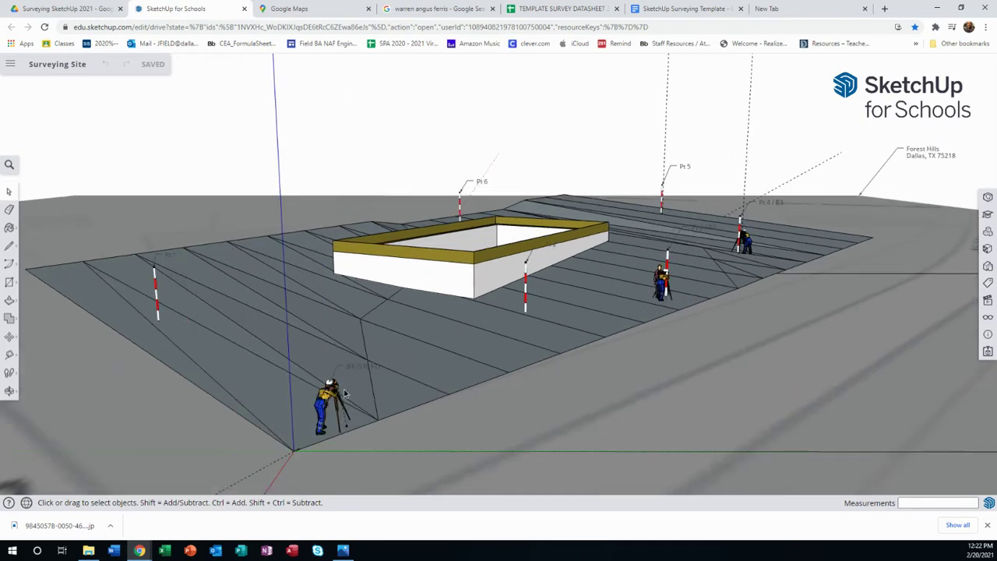
{"action": "middle_click_drag", "start_coordinate": [464, 371], "coordinate": [419, 344]}
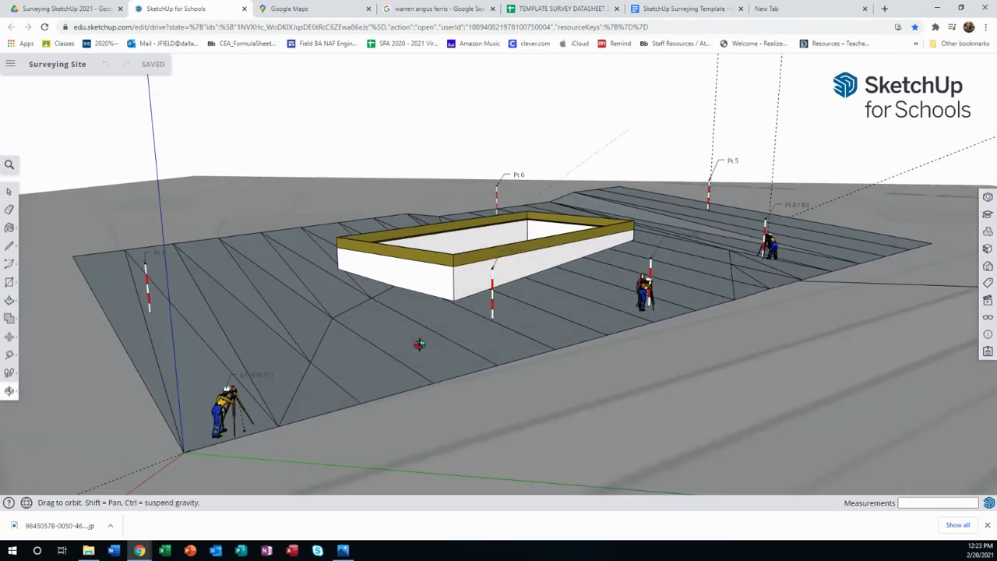
{"action": "scroll", "coordinate": [419, 346], "scroll_direction": "down", "scroll_amount": 2}
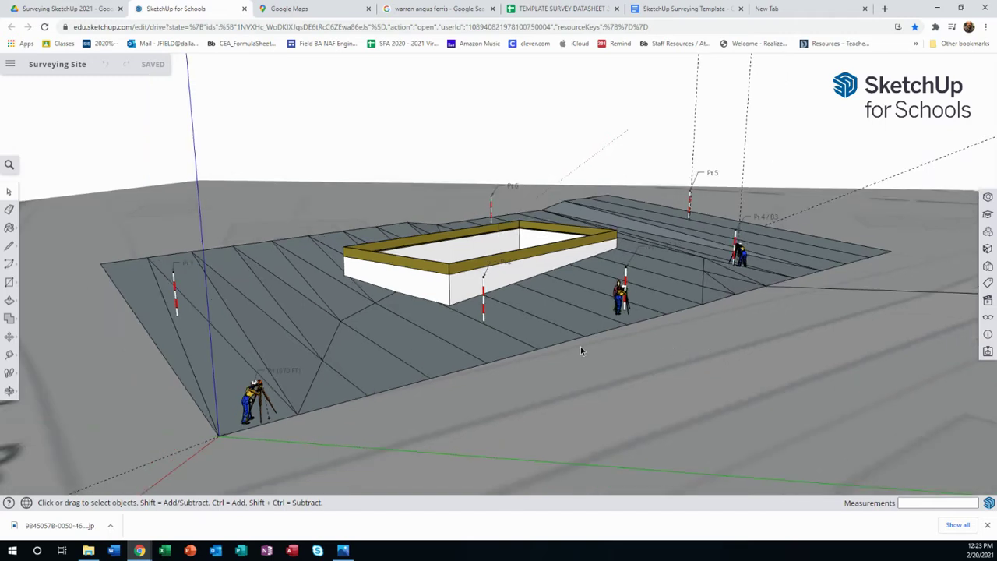
{"action": "scroll", "coordinate": [520, 351], "scroll_direction": "up", "scroll_amount": 1}
{"action": "middle_click_drag", "start_coordinate": [523, 331], "coordinate": [562, 360]}
{"action": "scroll", "coordinate": [591, 389], "scroll_direction": "up", "scroll_amount": 1}
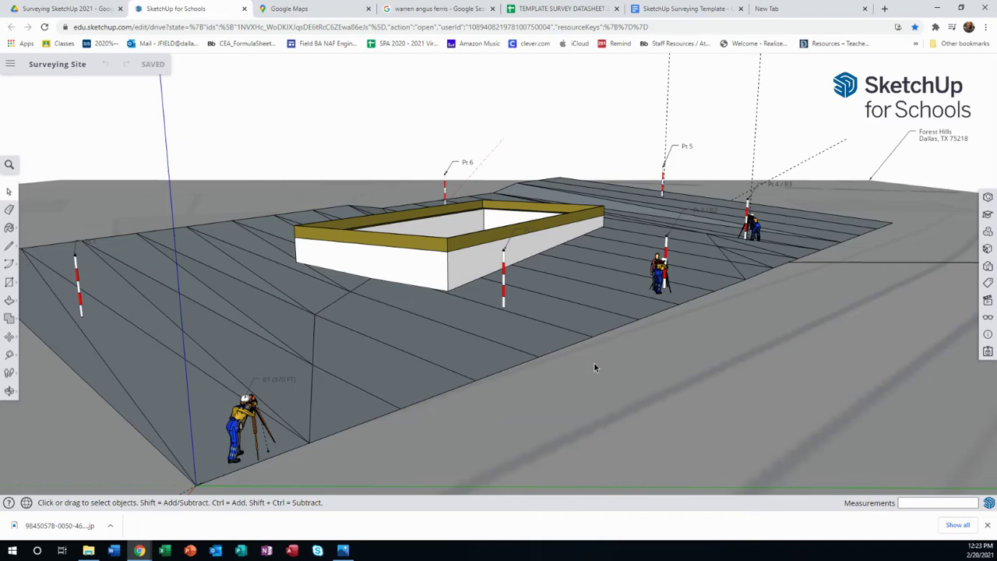
{"action": "scroll", "coordinate": [540, 349], "scroll_direction": "down", "scroll_amount": 1}
{"action": "middle_click_drag", "start_coordinate": [540, 350], "coordinate": [519, 350]}
{"action": "scroll", "coordinate": [528, 348], "scroll_direction": "up", "scroll_amount": 1}
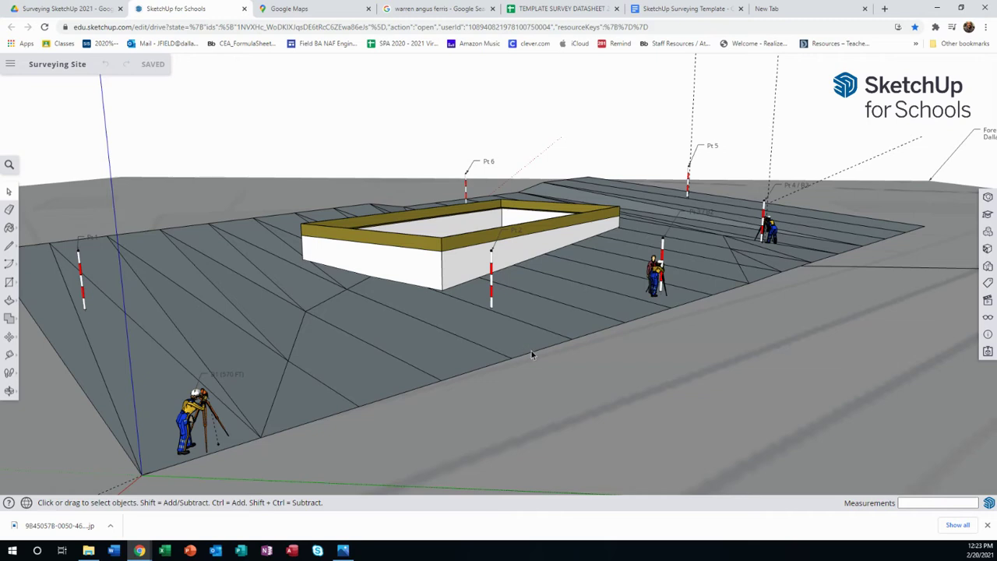
{"action": "middle_click_drag", "start_coordinate": [419, 388], "coordinate": [390, 363]}
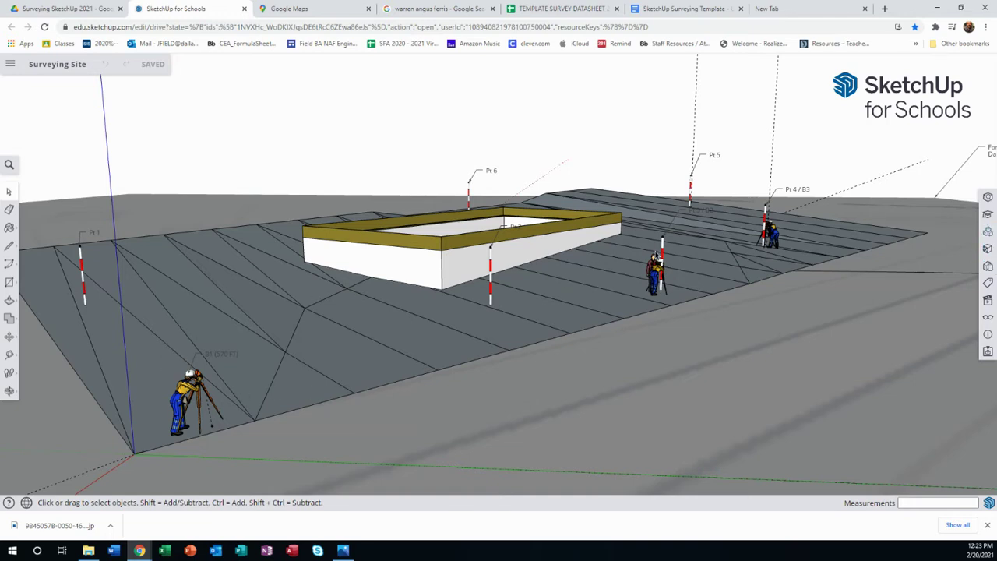
{"action": "scroll", "coordinate": [658, 259], "scroll_direction": "up", "scroll_amount": 3}
{"action": "scroll", "coordinate": [652, 273], "scroll_direction": "down", "scroll_amount": 3}
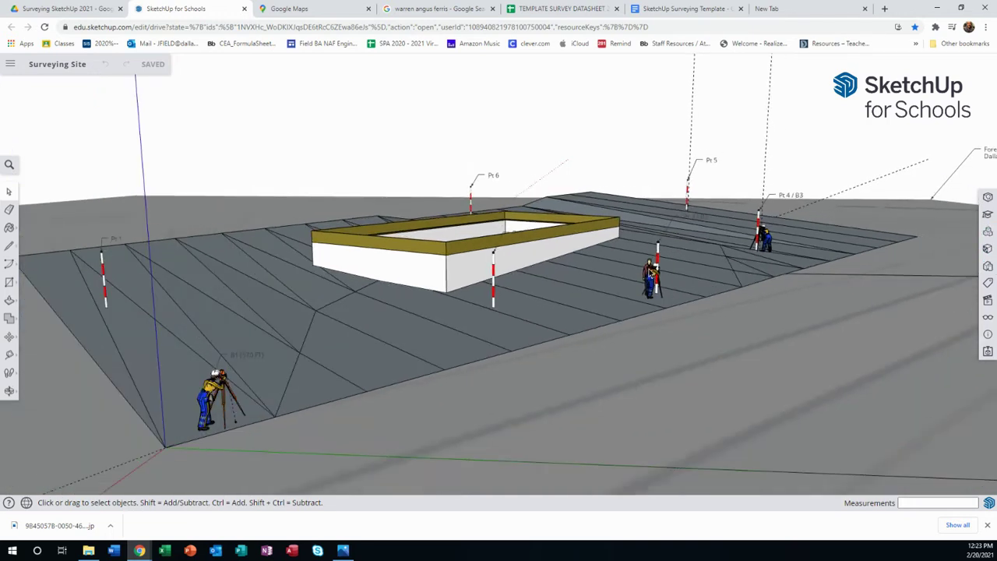
{"action": "middle_click_drag", "start_coordinate": [646, 309], "coordinate": [541, 311]}
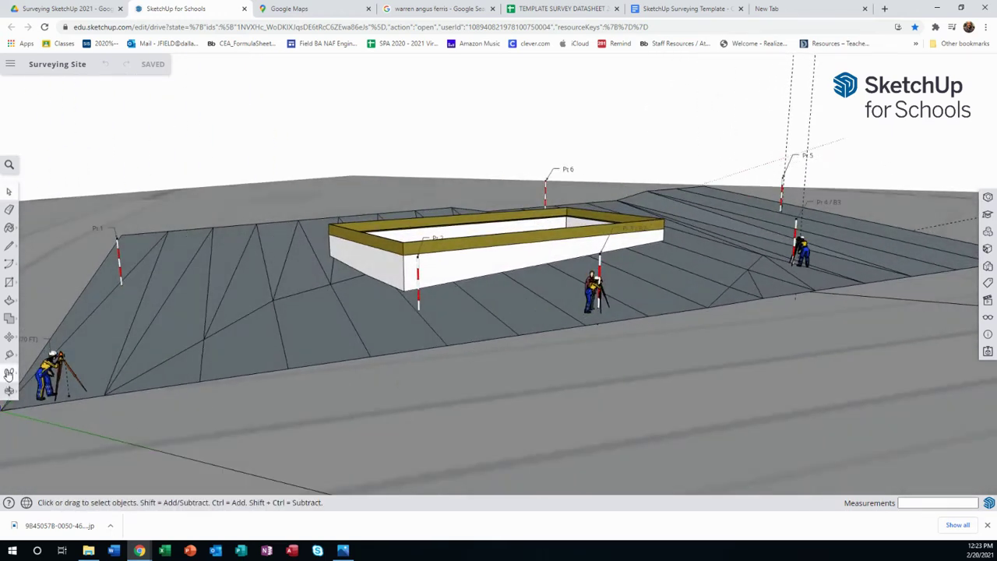
Step: Position the camera at the surveying instrument on benchmark B1, aimed at the rod at Pt 3 / B2
{"action": "left_click", "coordinate": [9, 373]}
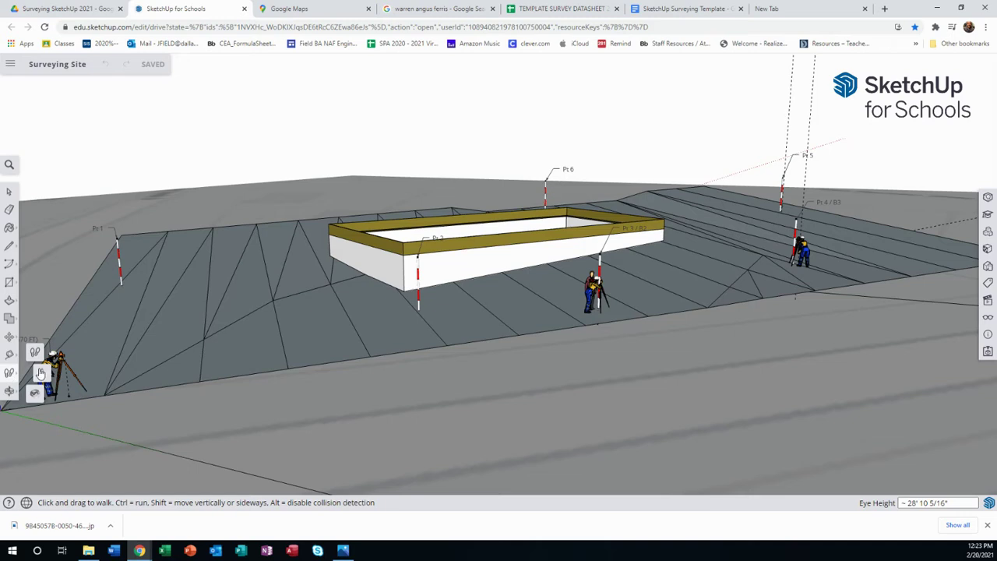
{"action": "left_click", "coordinate": [41, 373]}
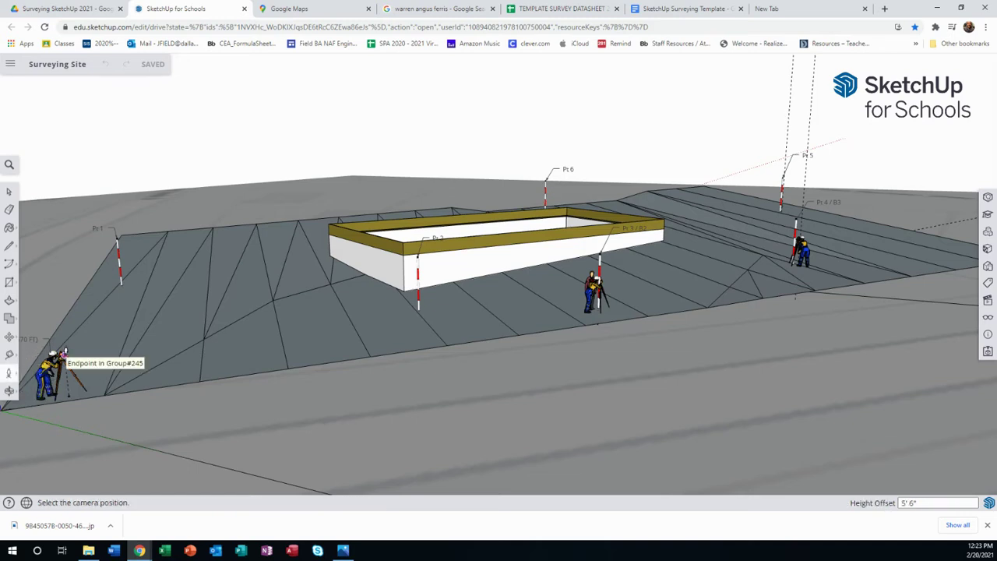
{"action": "left_click_drag", "start_coordinate": [64, 355], "coordinate": [596, 293]}
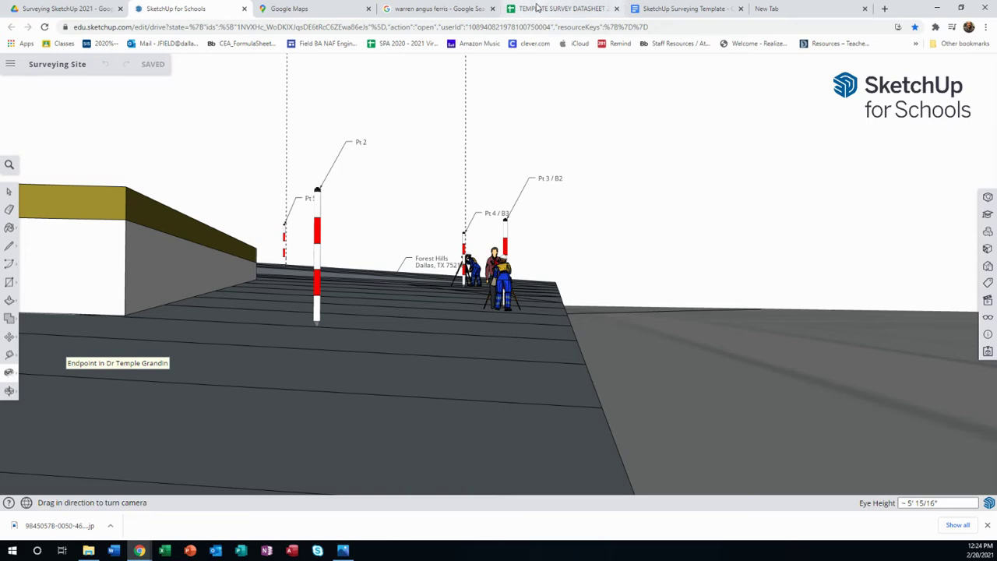
Step: View the Google Sheets survey datasheet and the Google Docs surveying template, then place the SketchUp browser tab beside the datasheet's tab
{"action": "left_click", "coordinate": [530, 10]}
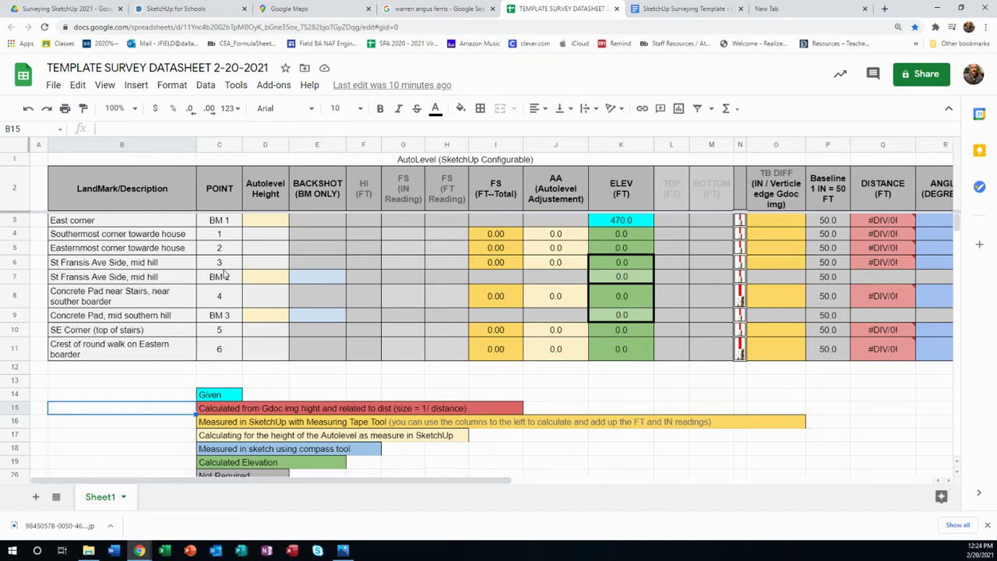
{"action": "left_click", "coordinate": [668, 10]}
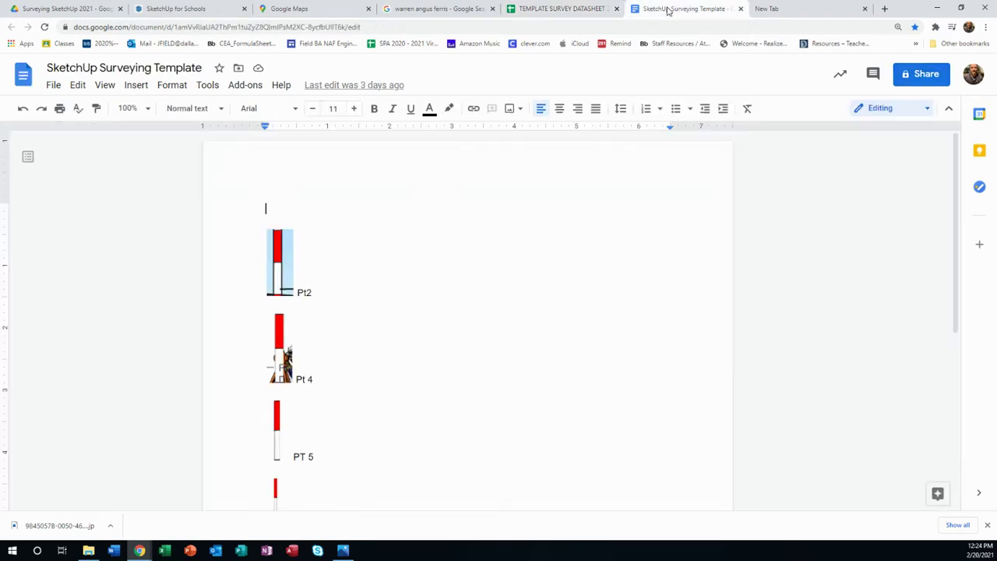
{"action": "left_click_drag", "start_coordinate": [191, 9], "coordinate": [434, 9]}
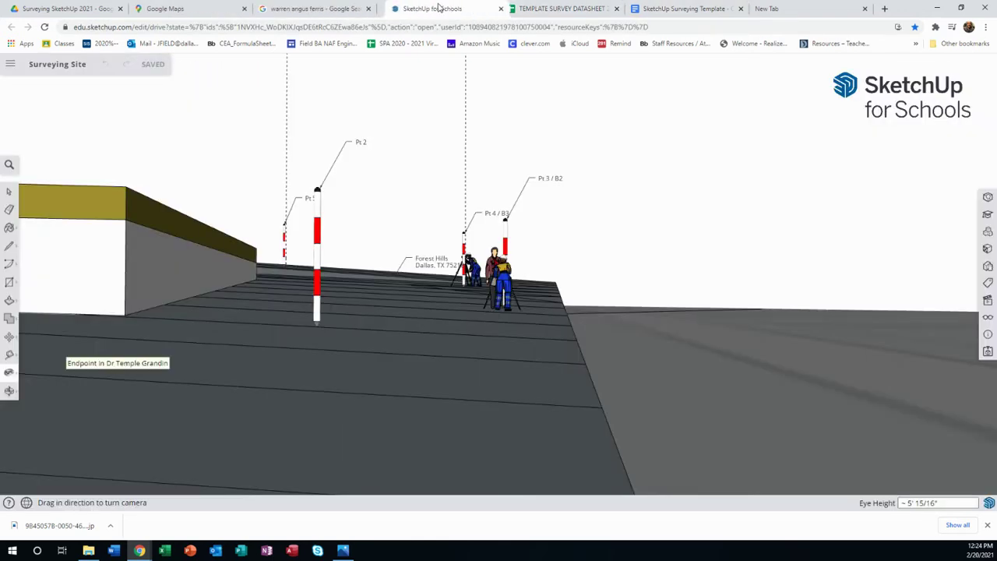
Step: Examine the surveying site from several directions, including a low side view, to compare the benchmarks, rods and terrain slope
{"action": "left_click_drag", "start_coordinate": [405, 234], "coordinate": [389, 266]}
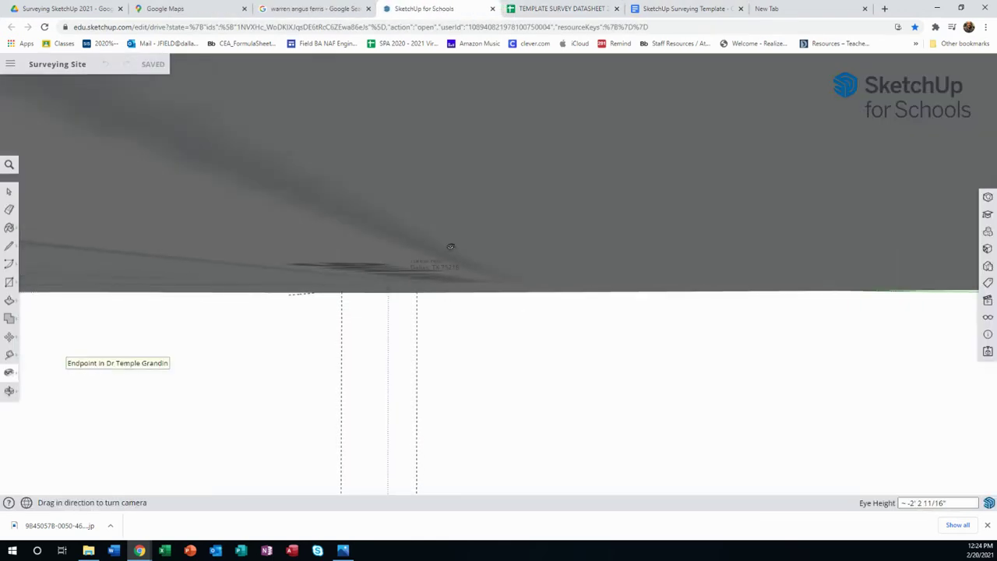
{"action": "left_click_drag", "start_coordinate": [450, 247], "coordinate": [488, 266]}
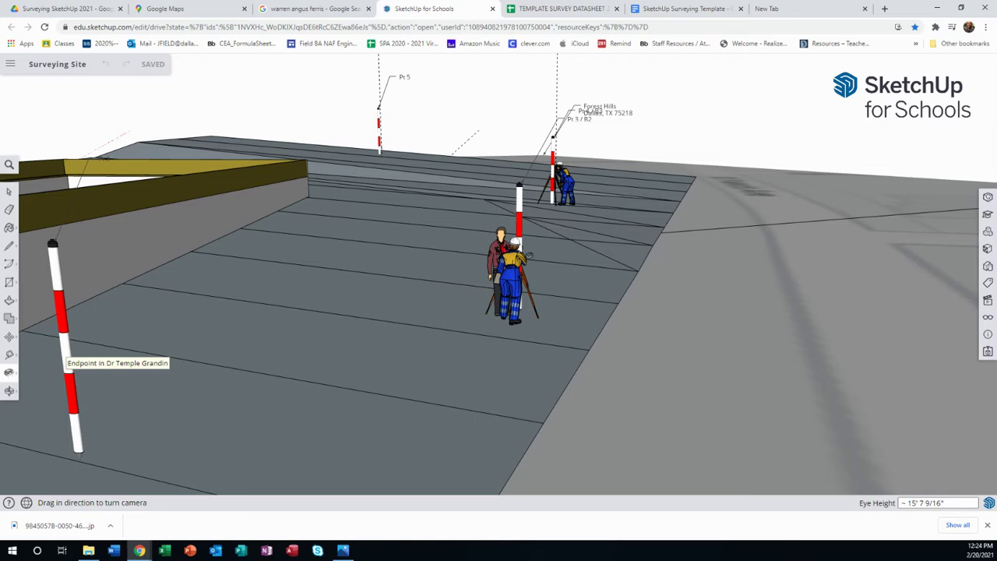
{"action": "left_click_drag", "start_coordinate": [519, 279], "coordinate": [516, 274]}
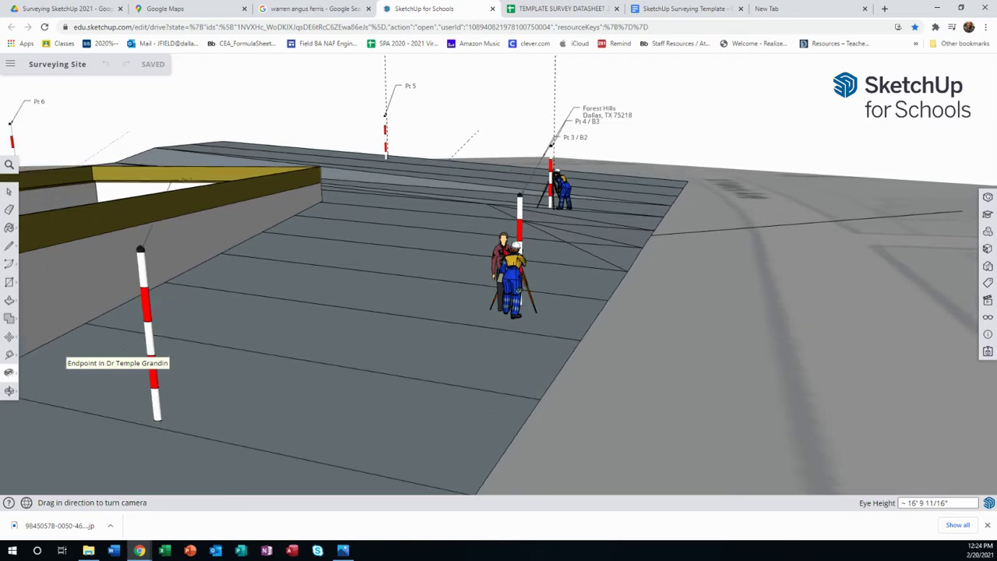
{"action": "scroll", "coordinate": [425, 282], "scroll_direction": "down", "scroll_amount": 4}
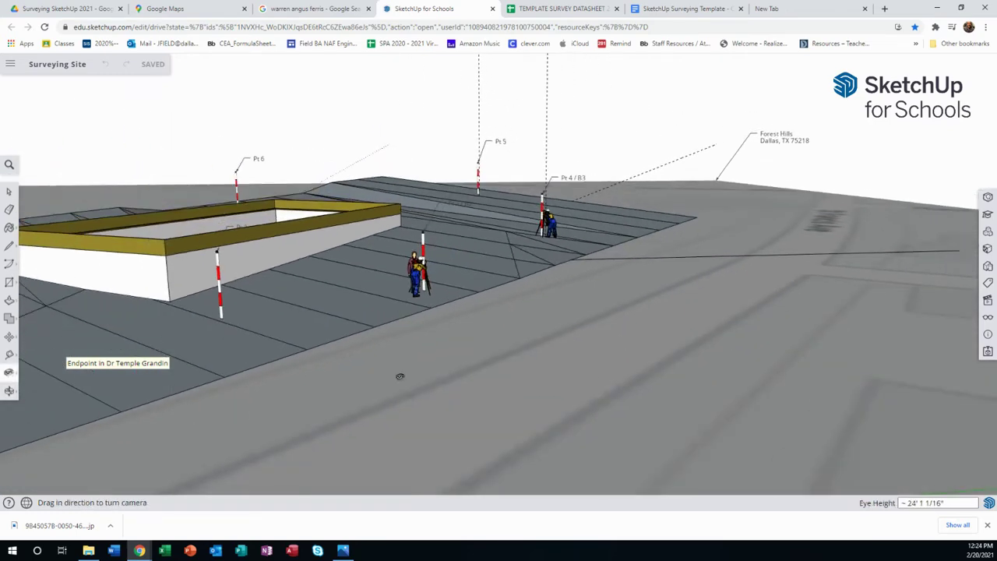
{"action": "scroll", "coordinate": [461, 321], "scroll_direction": "down", "scroll_amount": 3}
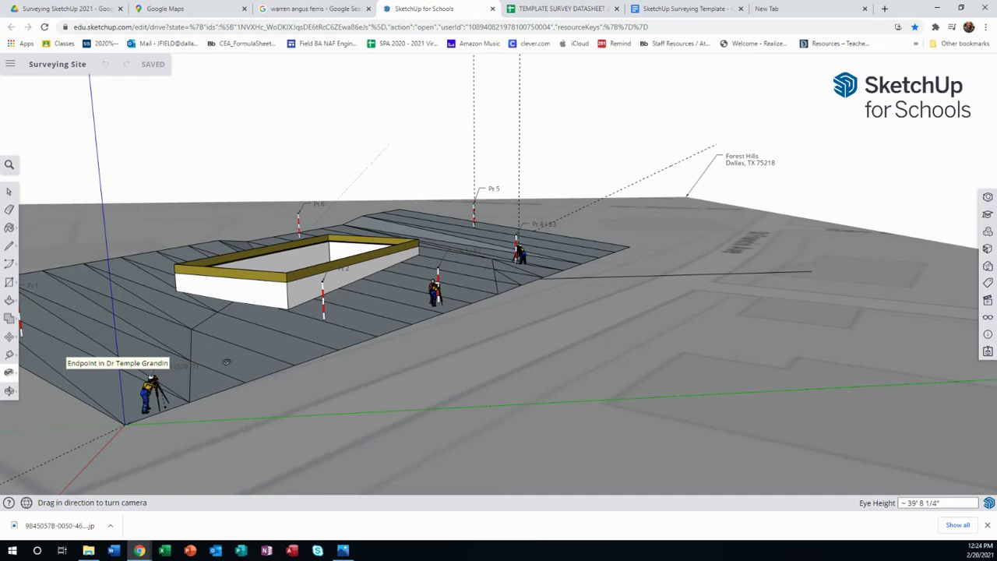
{"action": "middle_click_drag", "start_coordinate": [226, 361], "coordinate": [394, 321]}
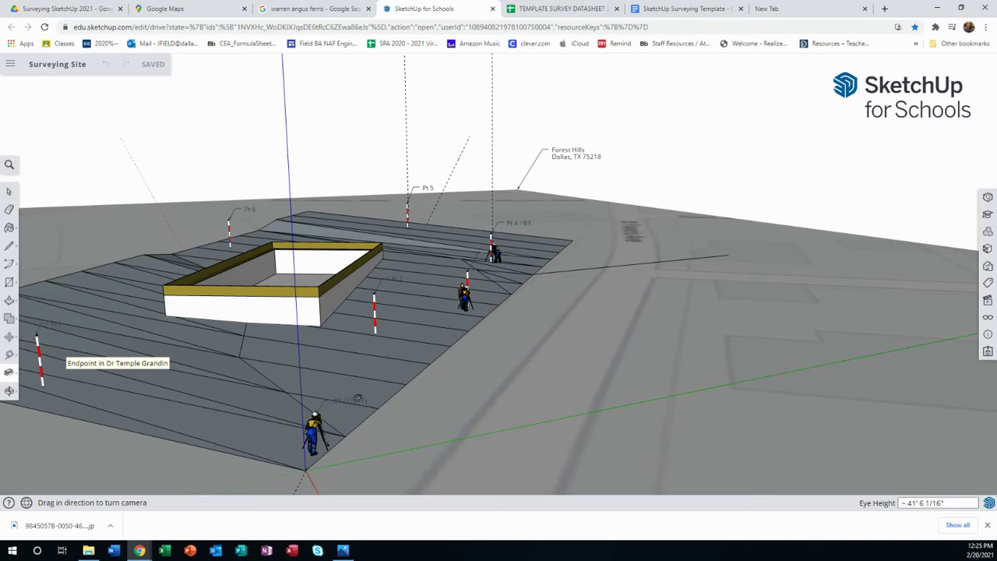
{"action": "middle_click_drag", "start_coordinate": [357, 398], "coordinate": [105, 333]}
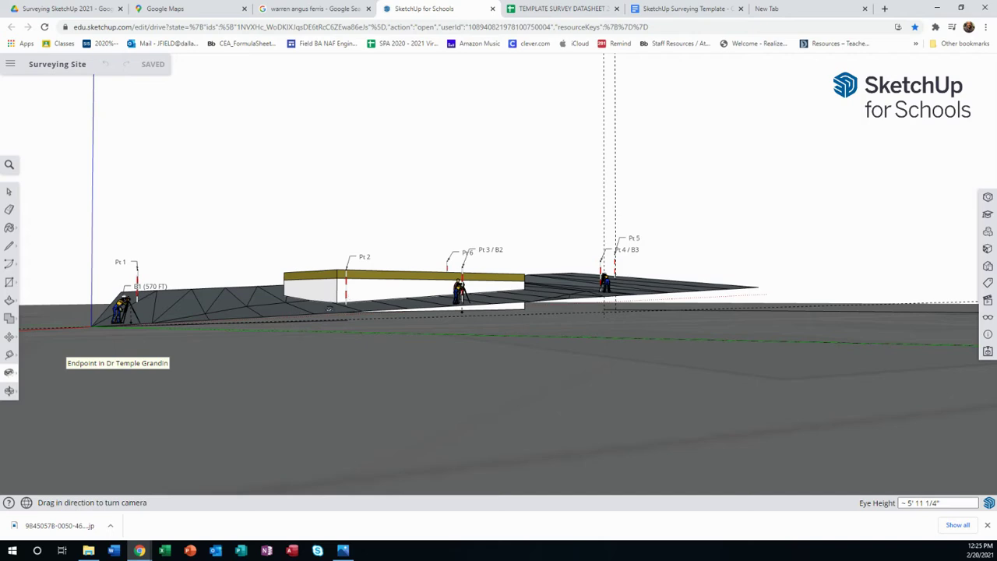
{"action": "middle_click_drag", "start_coordinate": [321, 307], "coordinate": [475, 352]}
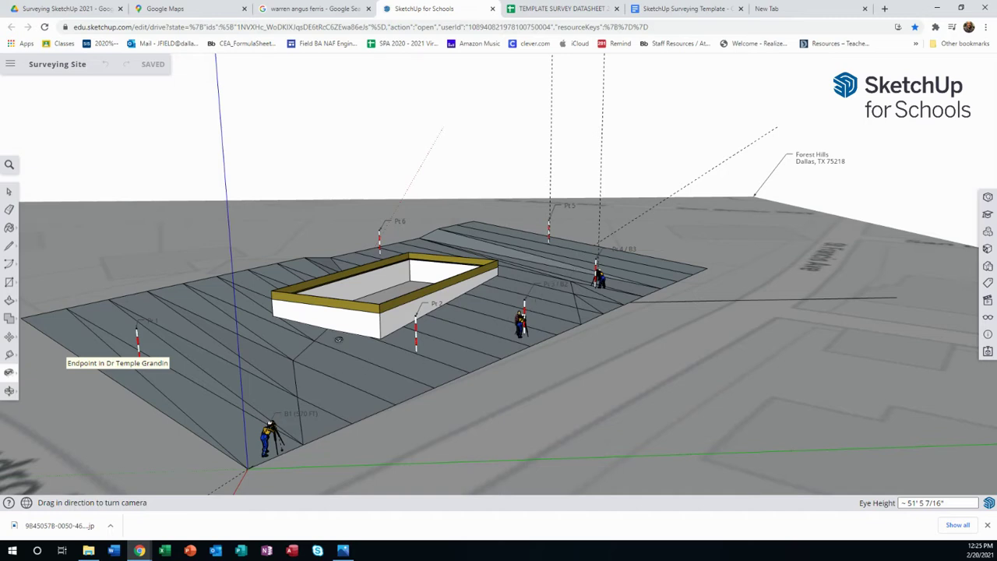
{"action": "middle_click_drag", "start_coordinate": [347, 348], "coordinate": [441, 340]}
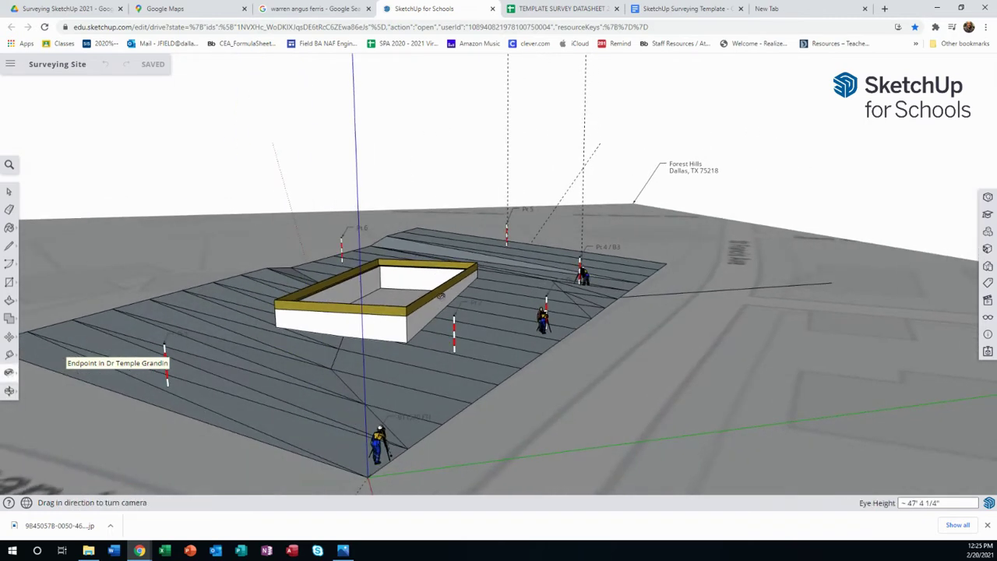
Step: Switch to the survey datasheet in Google Sheets and select the given elevation of the east corner benchmark BM 1
{"action": "left_click", "coordinate": [555, 9]}
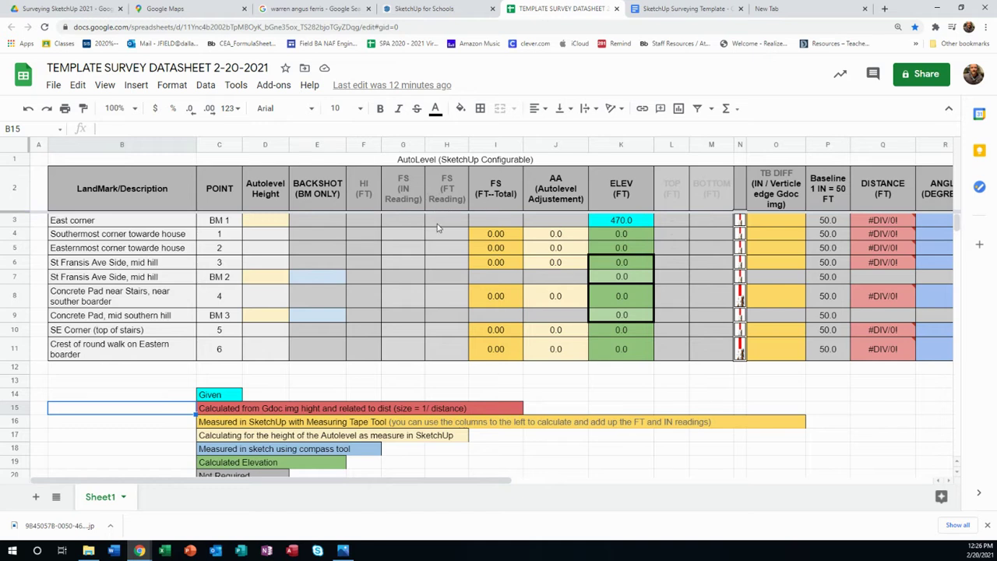
{"action": "left_click", "coordinate": [625, 225]}
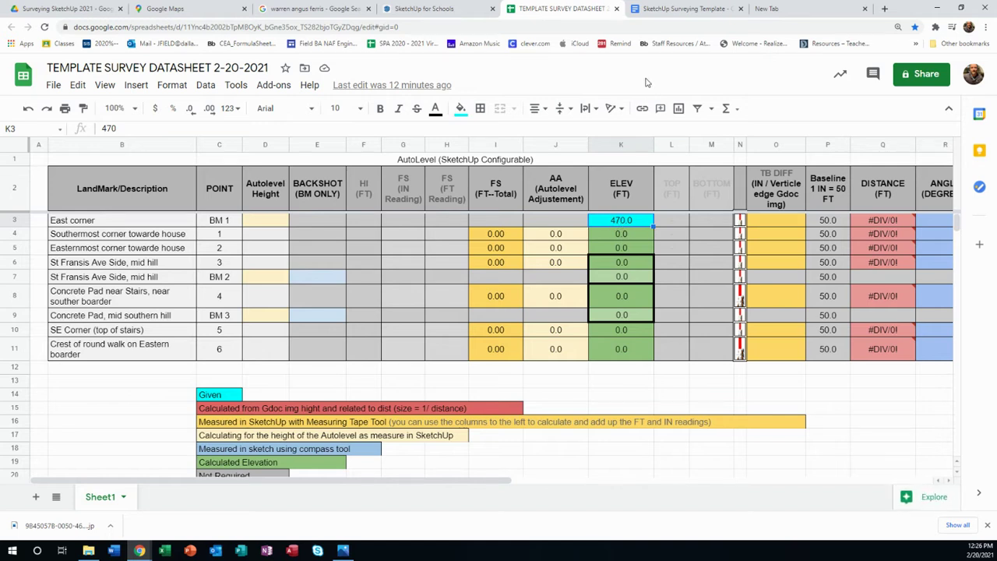
Step: Switch to Google Maps and examine the survey lot at the corner of St Francis Ave and San Leandro Dr
{"action": "left_click", "coordinate": [298, 8]}
{"action": "left_click", "coordinate": [189, 9]}
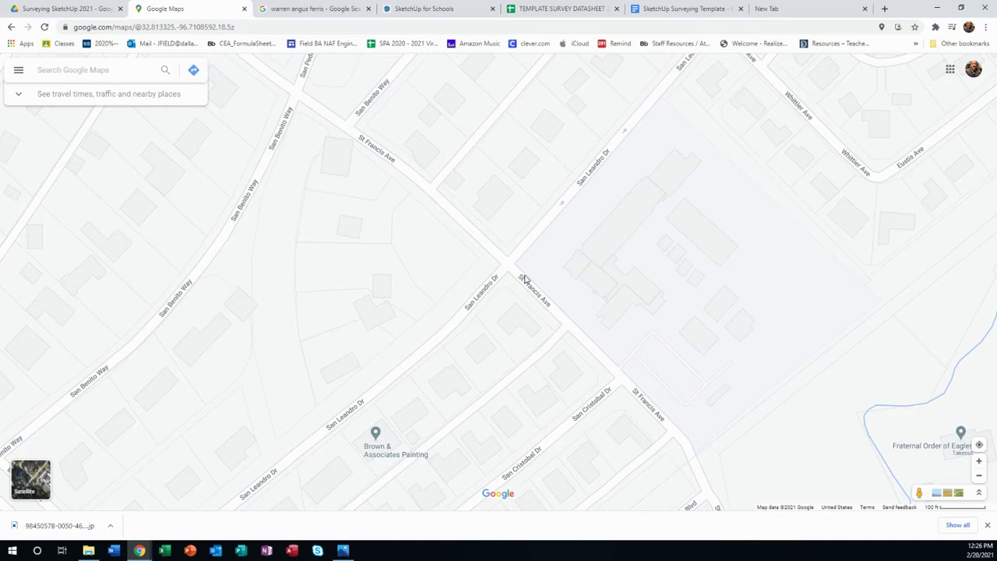
{"action": "scroll", "coordinate": [594, 274], "scroll_direction": "down", "scroll_amount": 3}
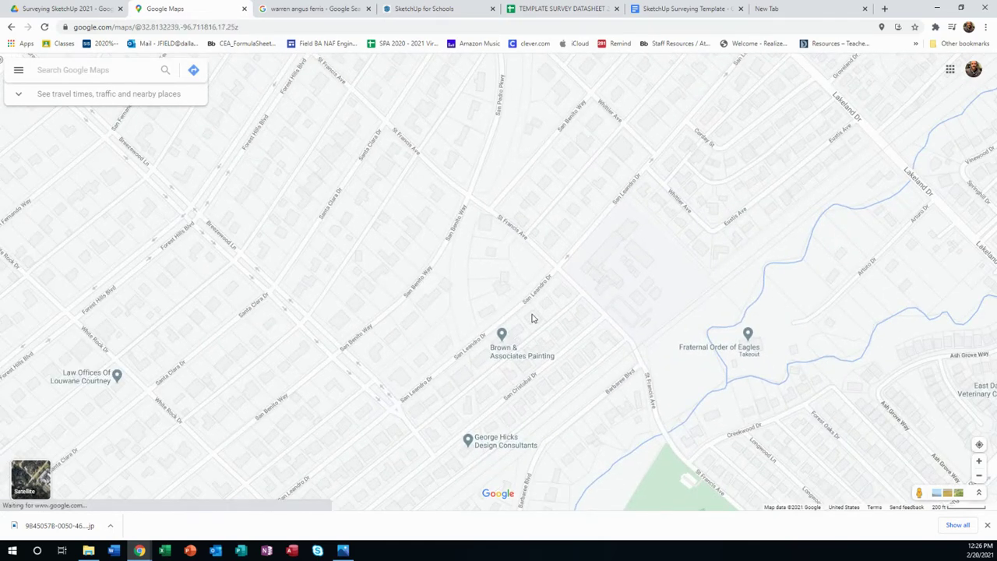
{"action": "scroll", "coordinate": [532, 314], "scroll_direction": "down", "scroll_amount": 2}
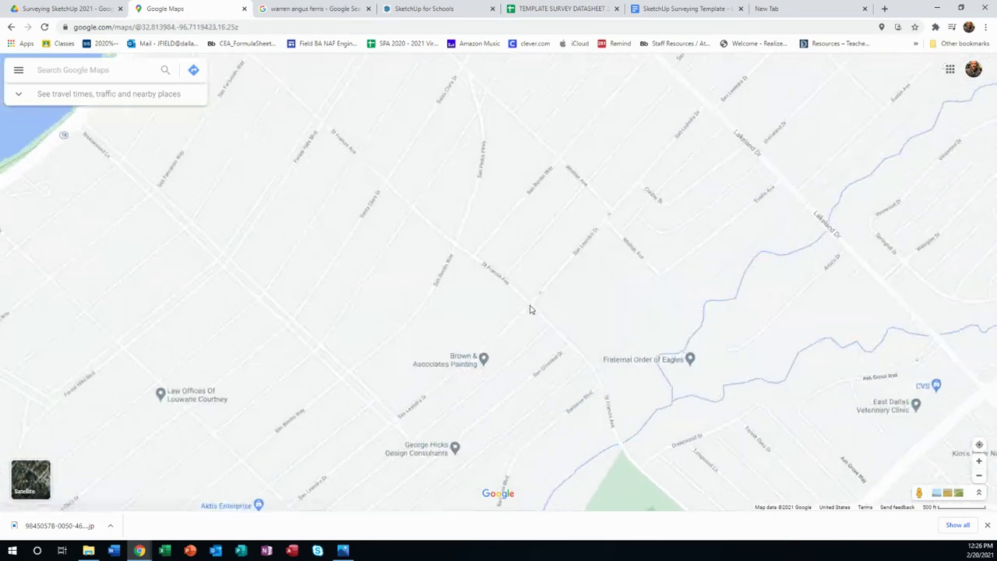
{"action": "scroll", "coordinate": [531, 310], "scroll_direction": "up", "scroll_amount": 4}
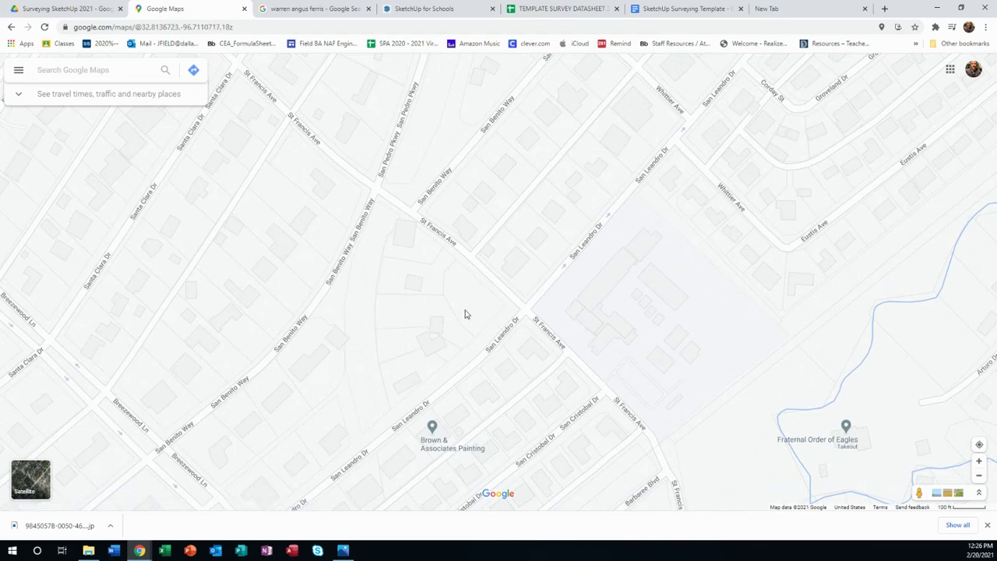
{"action": "scroll", "coordinate": [498, 314], "scroll_direction": "up", "scroll_amount": 3}
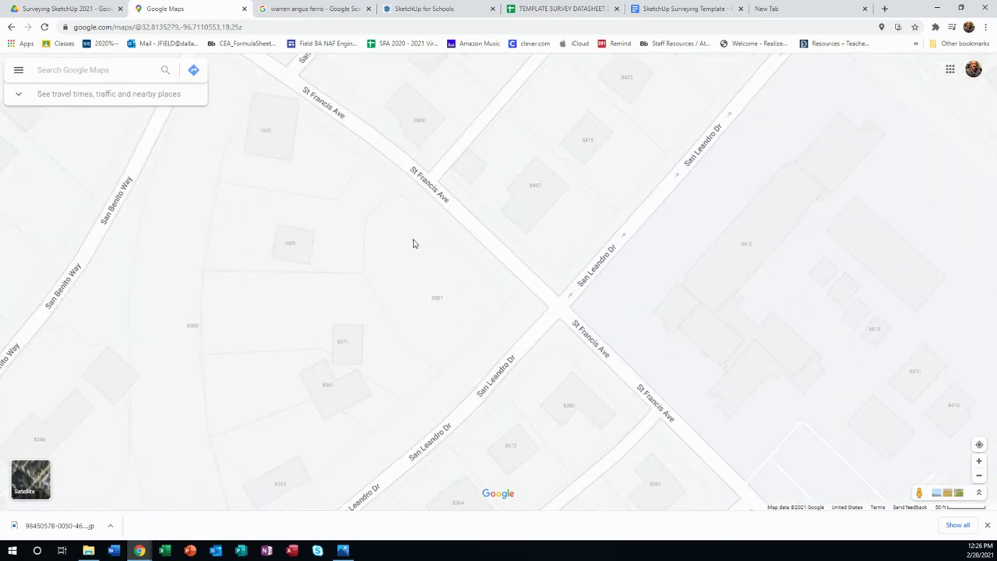
Step: Switch to the Google image results for Warren Angus Ferris and open the Texas historical cemetery marker photo from geni.com
{"action": "left_click", "coordinate": [312, 9]}
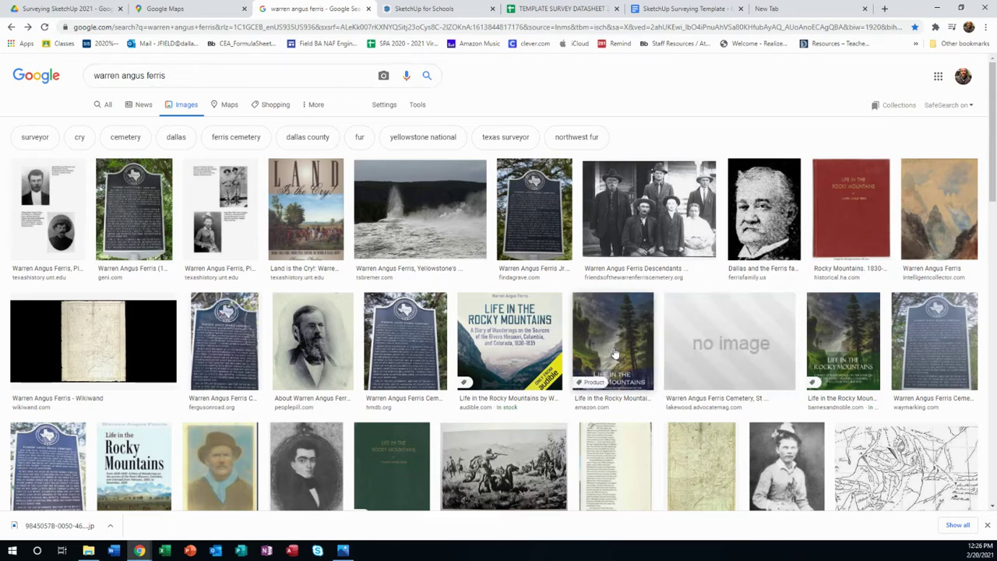
{"action": "left_click", "coordinate": [138, 209]}
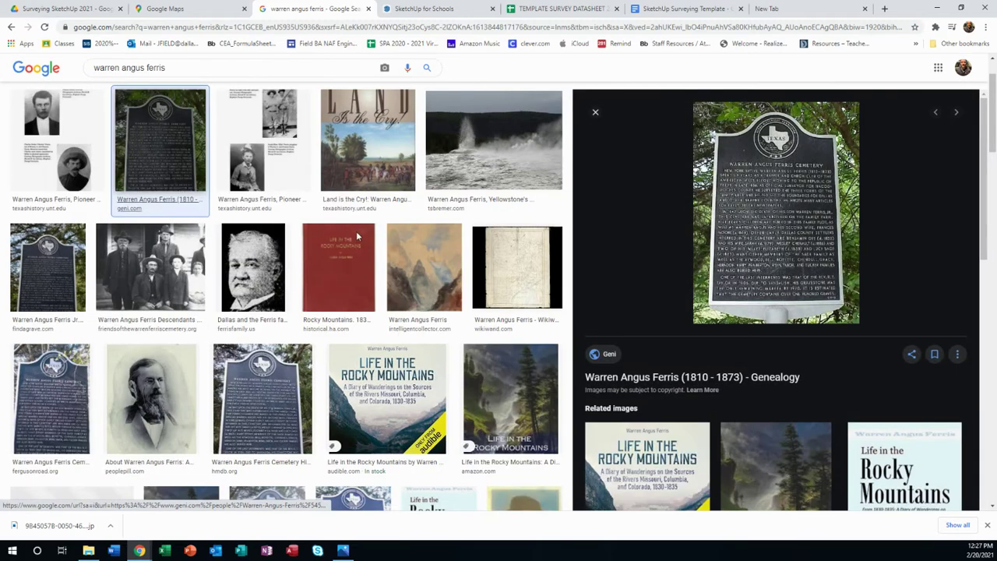
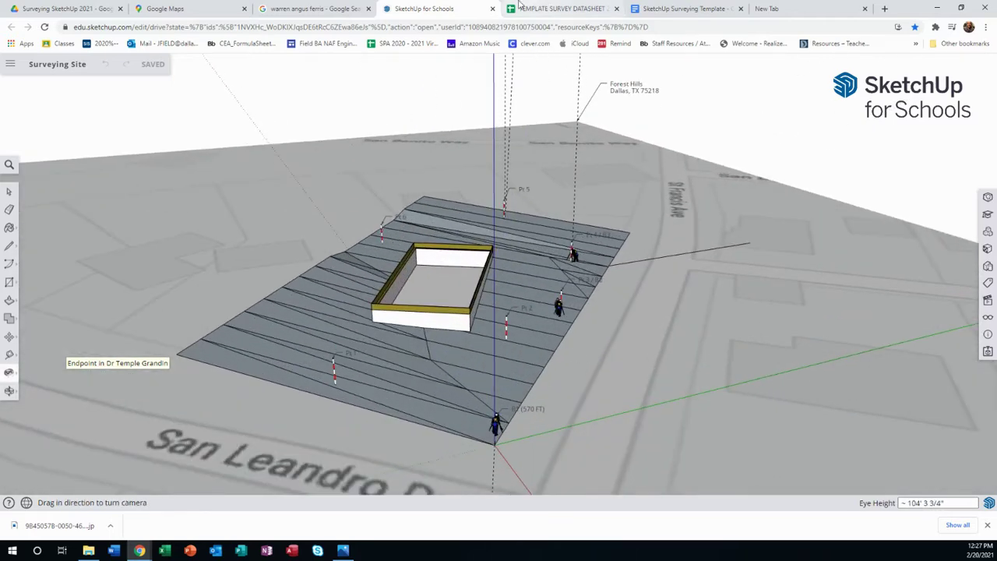
Step: Check the survey datasheet, switch back to the SketchUp site model and examine the surveyor at benchmark B1 up close
{"action": "left_click", "coordinate": [543, 7]}
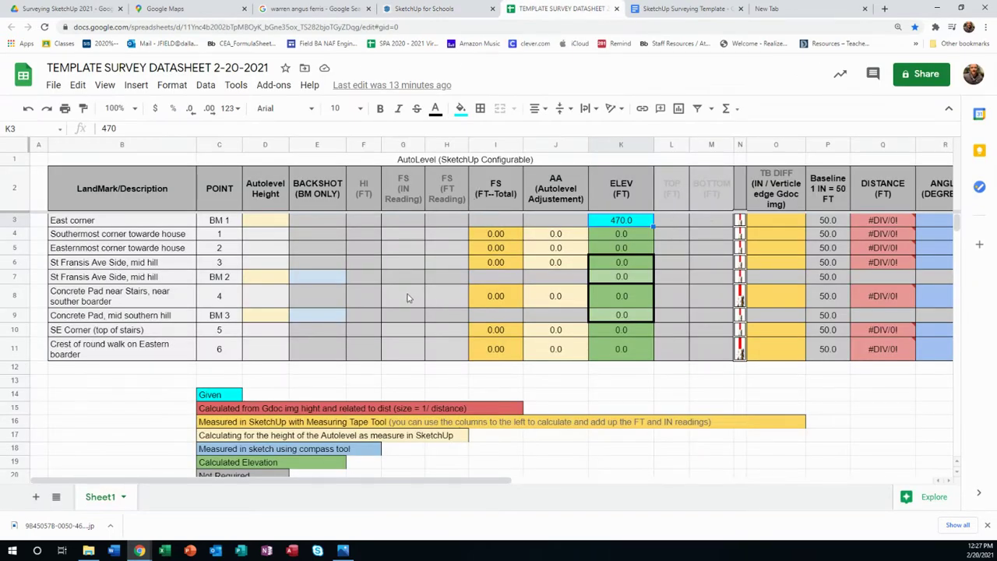
{"action": "left_click", "coordinate": [418, 7]}
{"action": "scroll", "coordinate": [490, 327], "scroll_direction": "up", "scroll_amount": 6}
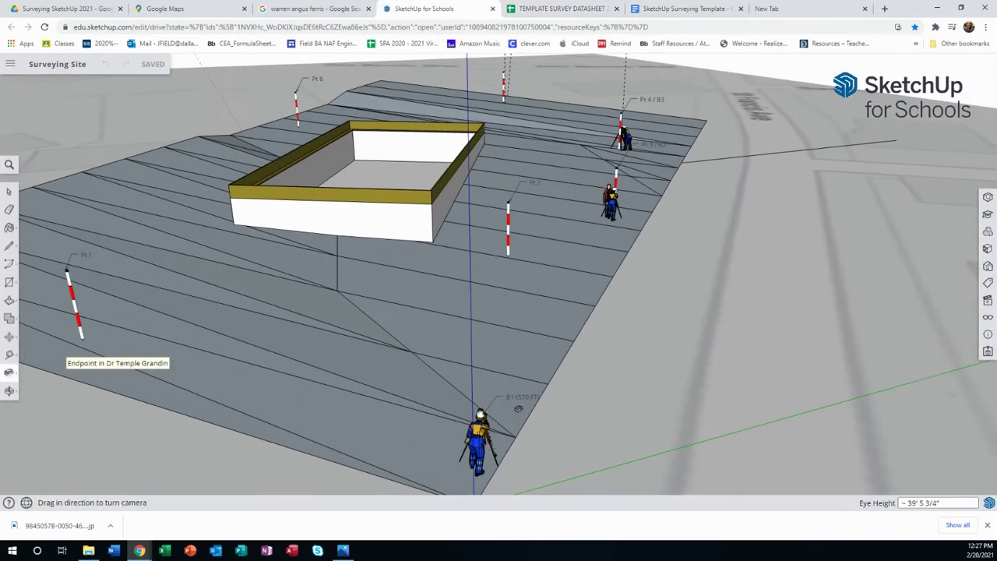
{"action": "middle_click_drag", "start_coordinate": [491, 327], "coordinate": [410, 392]}
Step: Switch to the SketchUp Surveying Template document and select the Pt2 rod image to compare it with the survey datasheet
{"action": "left_click", "coordinate": [559, 9]}
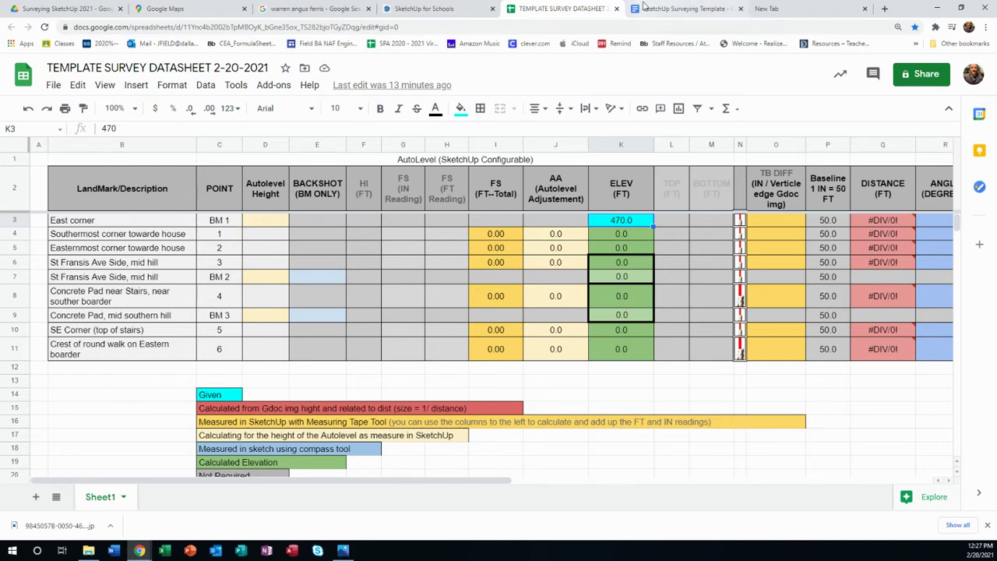
{"action": "left_click", "coordinate": [666, 9]}
{"action": "left_click", "coordinate": [288, 253]}
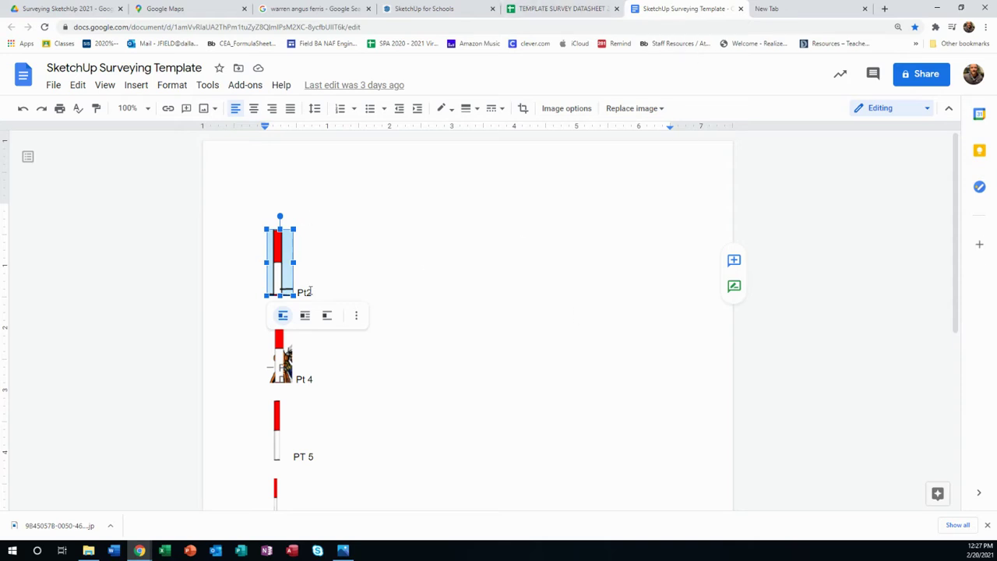
{"action": "left_click", "coordinate": [561, 8]}
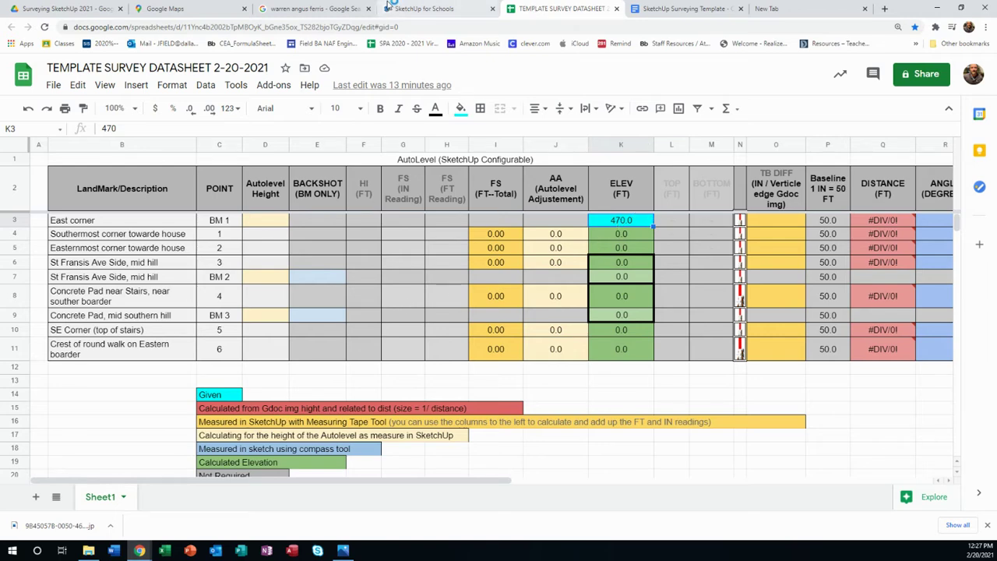
Step: Switch to Google Maps and examine the survey site's surroundings between Forest Hills and White Rock Lake
{"action": "left_click", "coordinate": [178, 8]}
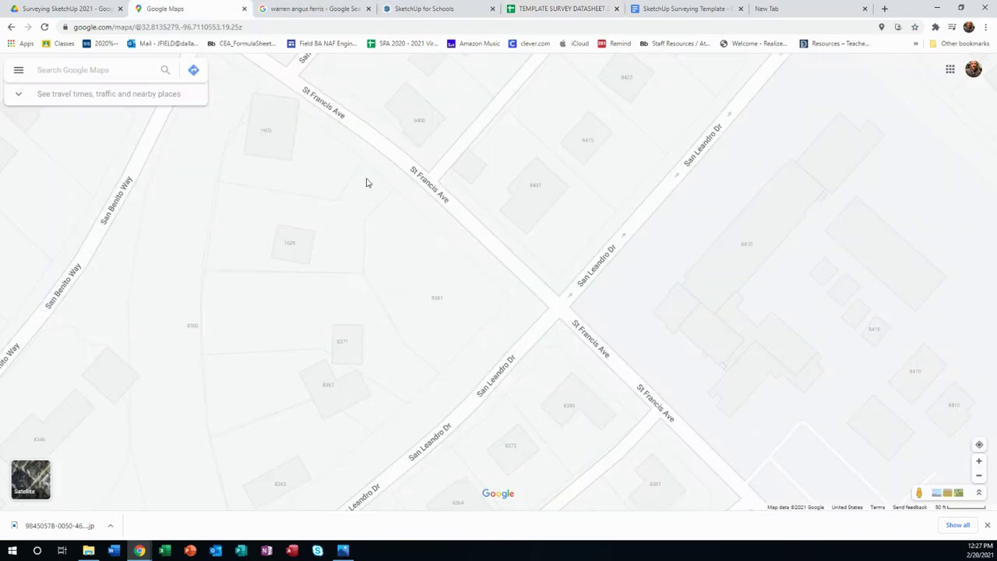
{"action": "scroll", "coordinate": [525, 288], "scroll_direction": "down", "scroll_amount": 5}
{"action": "scroll", "coordinate": [351, 226], "scroll_direction": "up", "scroll_amount": 1}
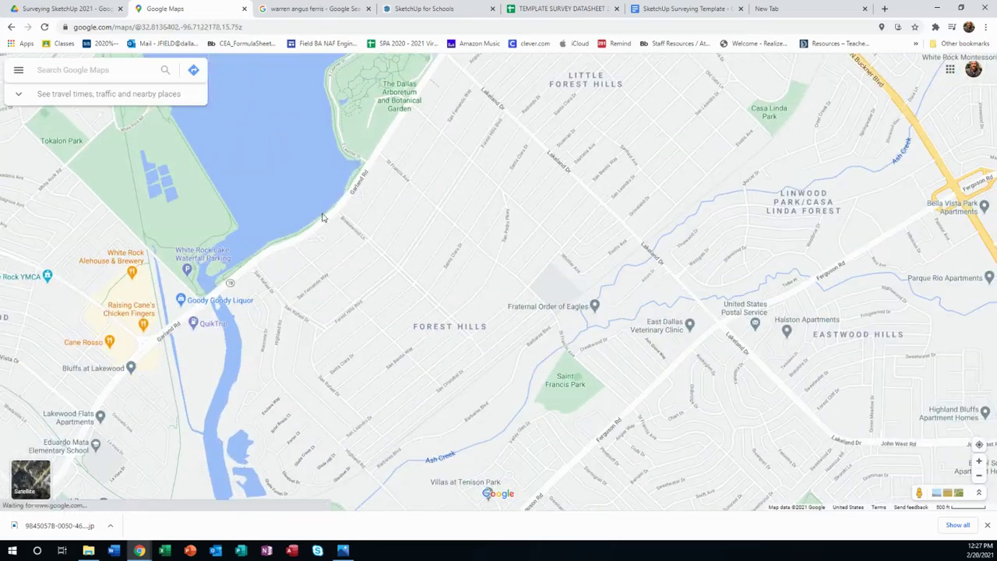
{"action": "scroll", "coordinate": [304, 232], "scroll_direction": "up", "scroll_amount": 1}
{"action": "scroll", "coordinate": [304, 231], "scroll_direction": "up", "scroll_amount": 2}
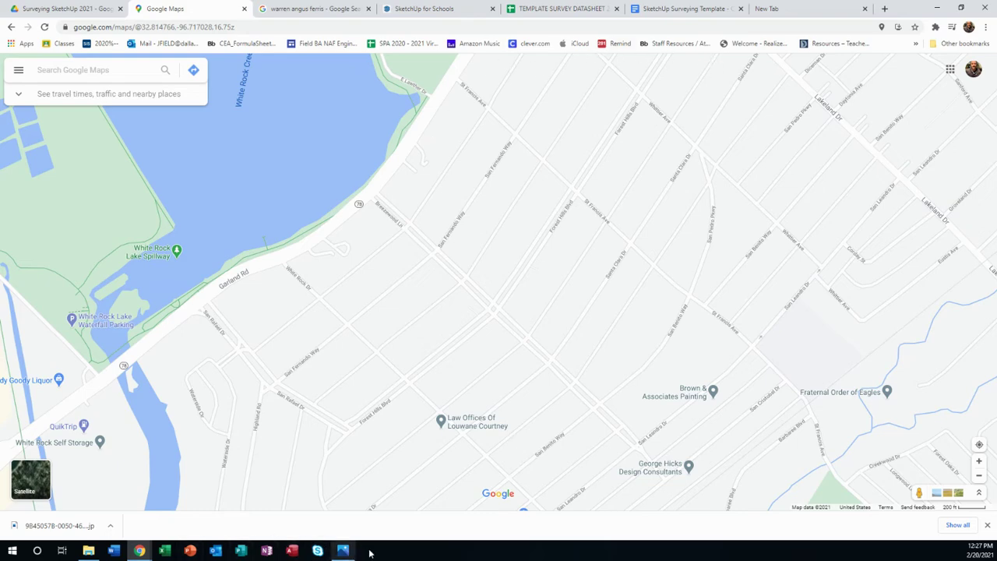
Step: Switch to the Photos app to view the lake survey marker picture, minimize it and examine the Forest Hills map
{"action": "left_click", "coordinate": [343, 550]}
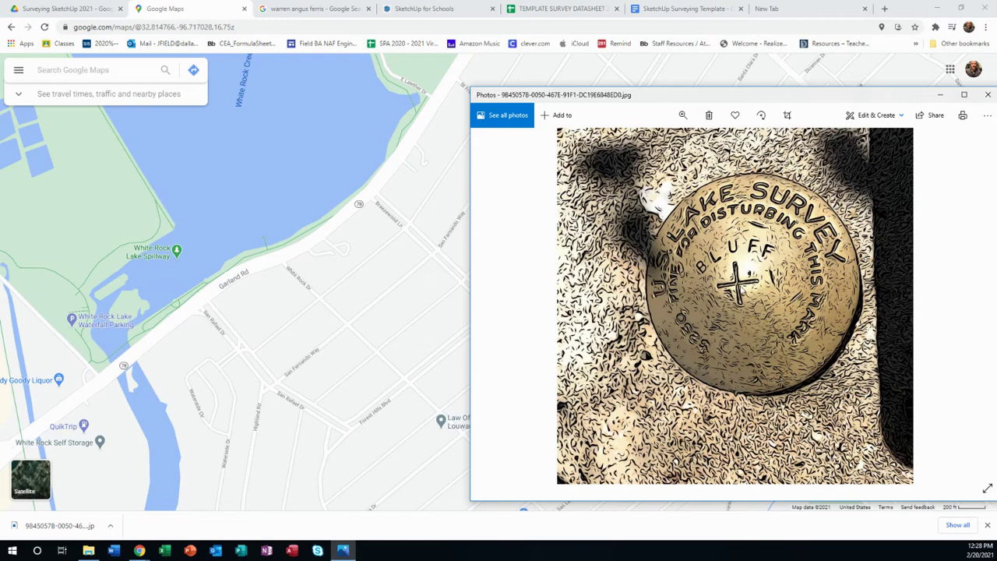
{"action": "left_click", "coordinate": [940, 94]}
{"action": "scroll", "coordinate": [454, 391], "scroll_direction": "down", "scroll_amount": 1}
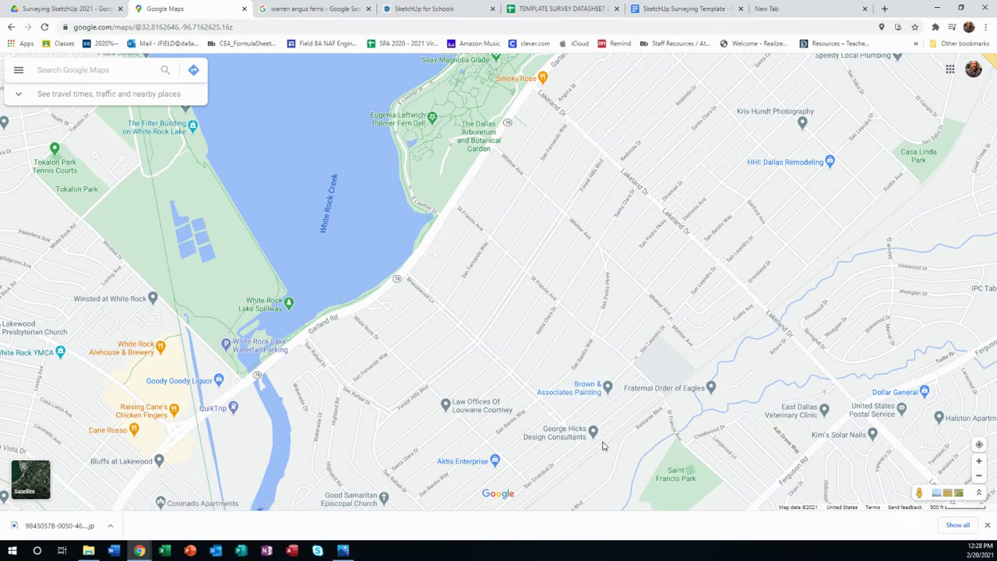
{"action": "scroll", "coordinate": [602, 445], "scroll_direction": "up", "scroll_amount": 1}
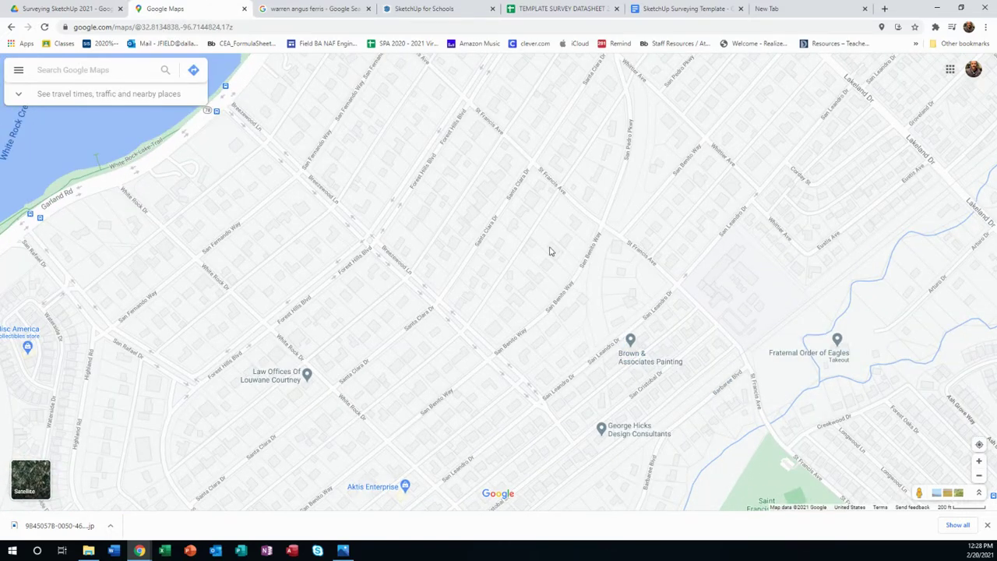
Step: Switch to the survey datasheet and inspect its color legend and the elevation formula for point 1
{"action": "left_click", "coordinate": [530, 9]}
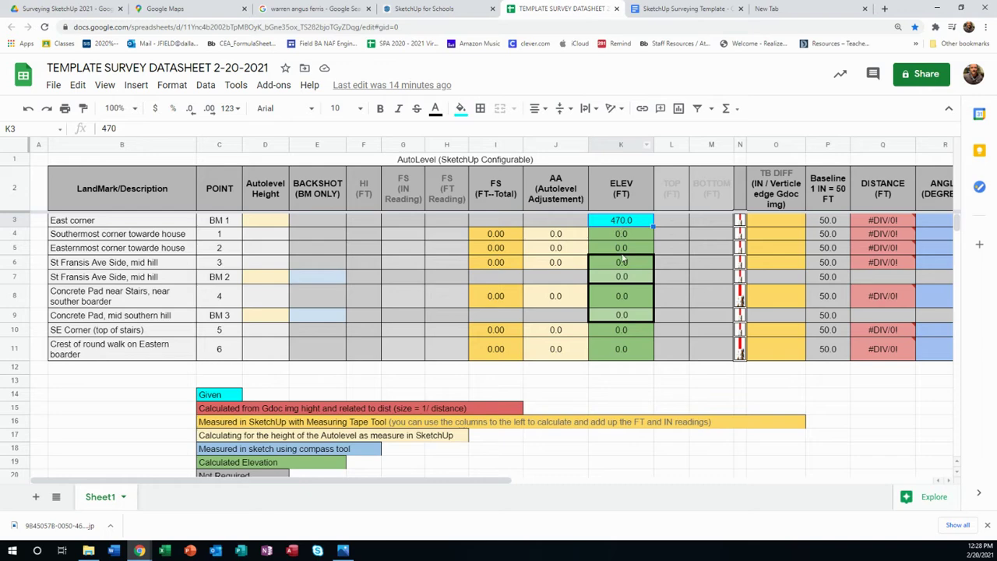
{"action": "scroll", "coordinate": [471, 440], "scroll_direction": "down", "scroll_amount": 2}
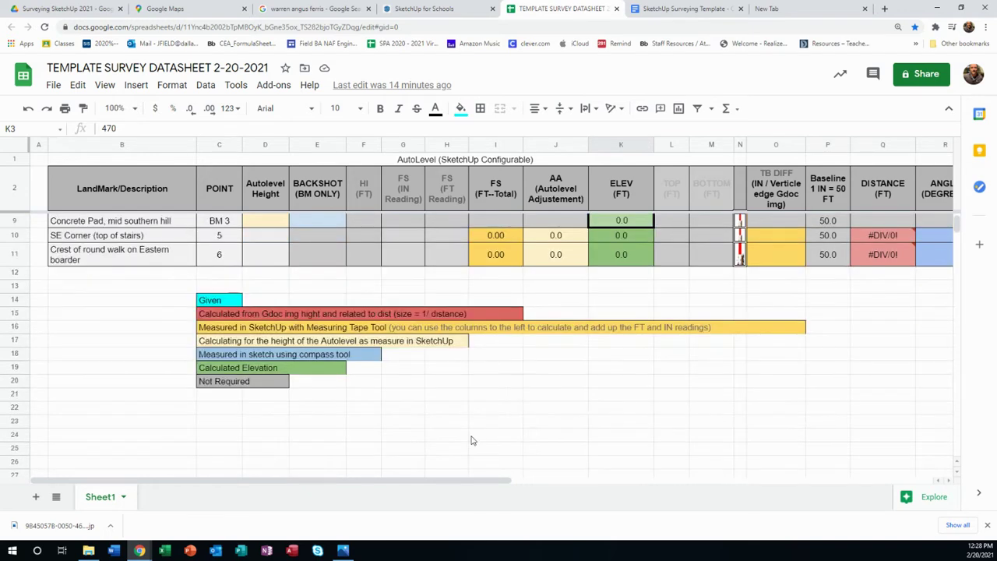
{"action": "scroll", "coordinate": [471, 440], "scroll_direction": "up", "scroll_amount": 2}
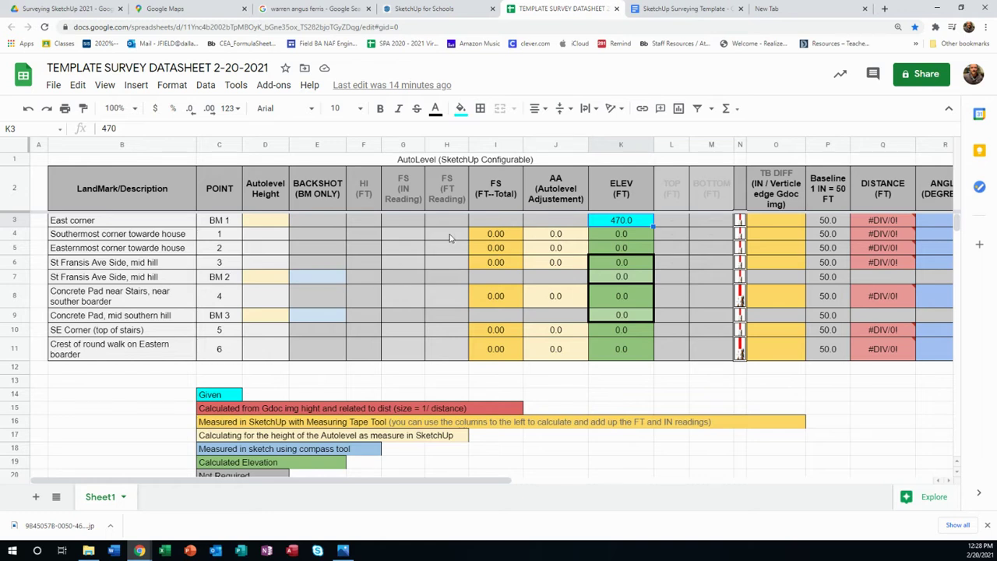
{"action": "double_click", "coordinate": [618, 236]}
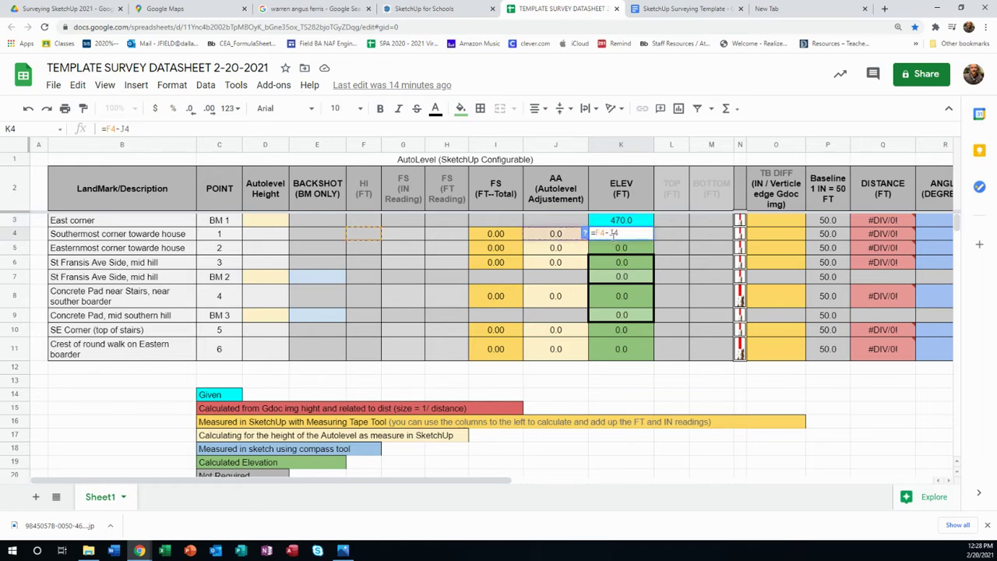
{"action": "key", "text": "Return"}
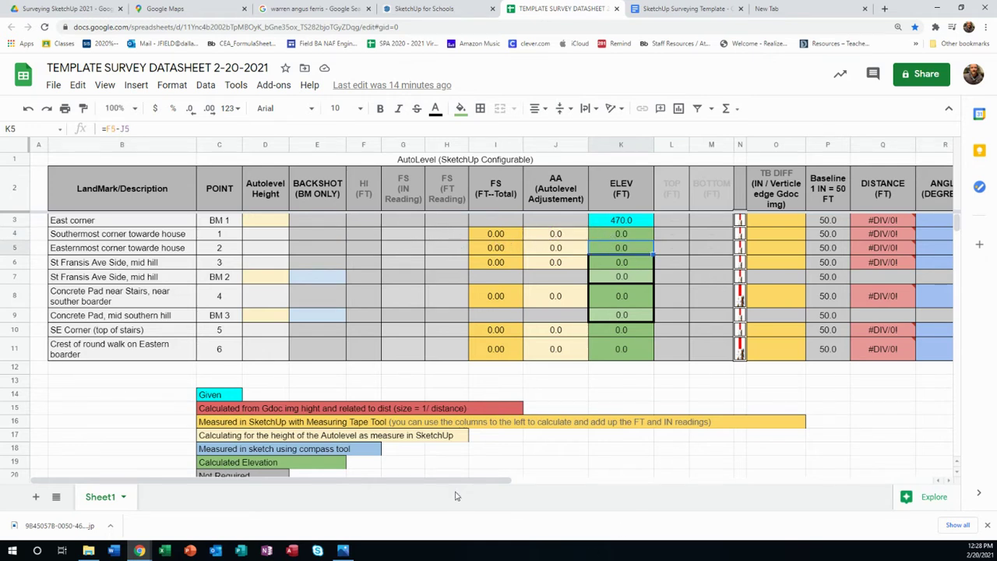
Step: Review the rod image and TB DIFF cells for BM 1 in the datasheet's distance section
{"action": "left_click_drag", "start_coordinate": [456, 481], "coordinate": [626, 481]}
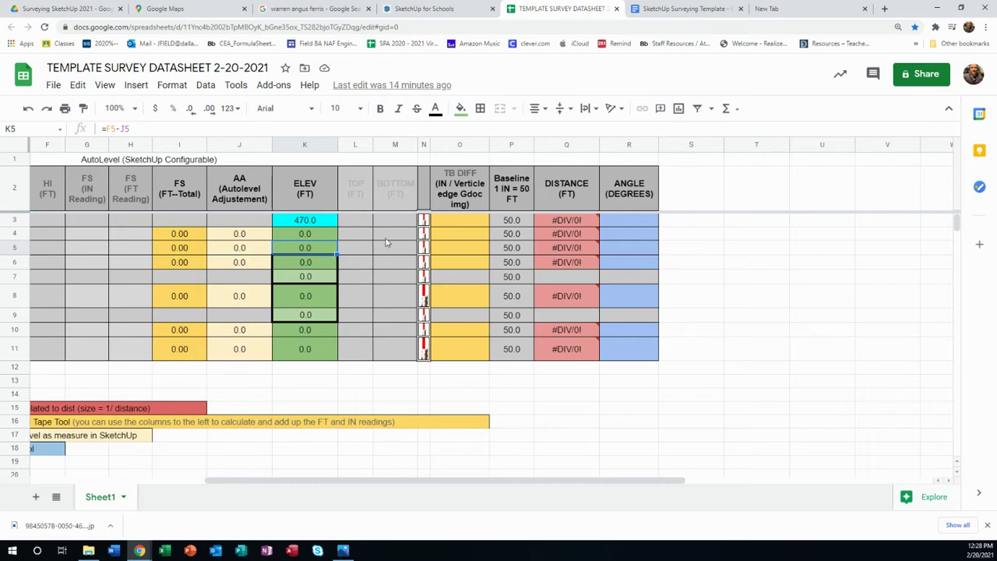
{"action": "left_click_drag", "start_coordinate": [395, 274], "coordinate": [389, 302]}
{"action": "left_click", "coordinate": [468, 225]}
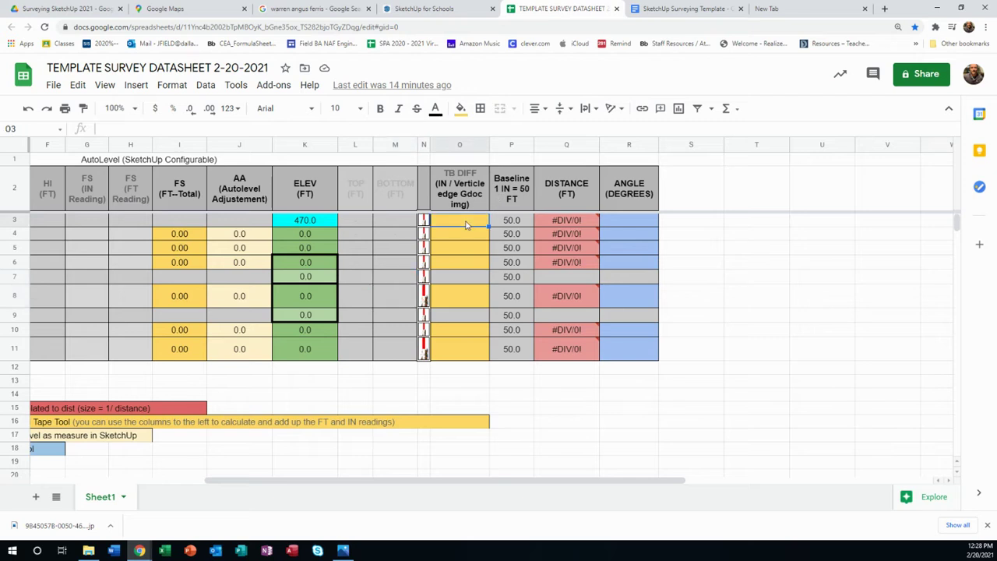
{"action": "left_click", "coordinate": [426, 221]}
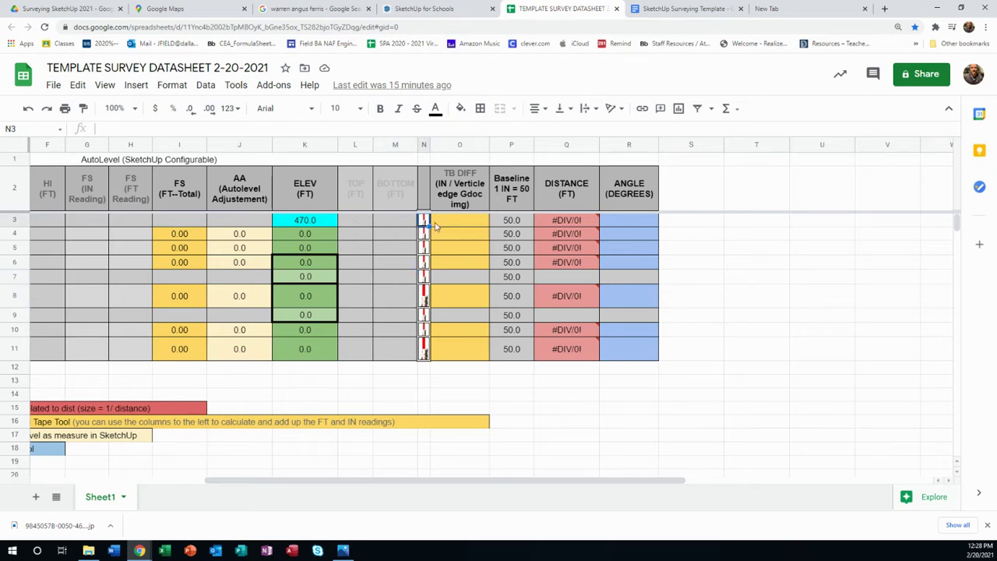
{"action": "left_click", "coordinate": [460, 222]}
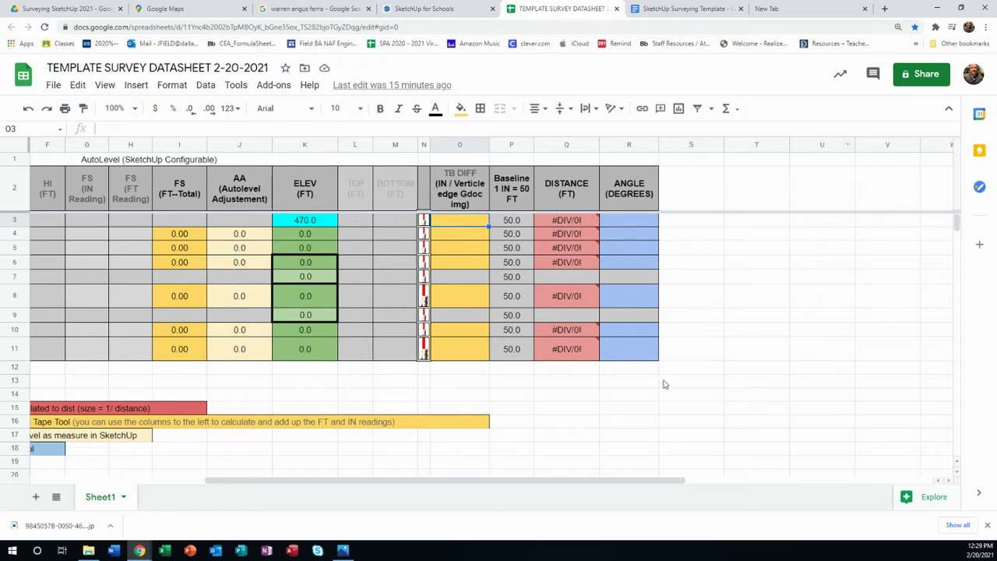
Step: Inspect the 50 ft baseline values, the distance formula and the angle cell in the BM 1 row
{"action": "double_click", "coordinate": [514, 220]}
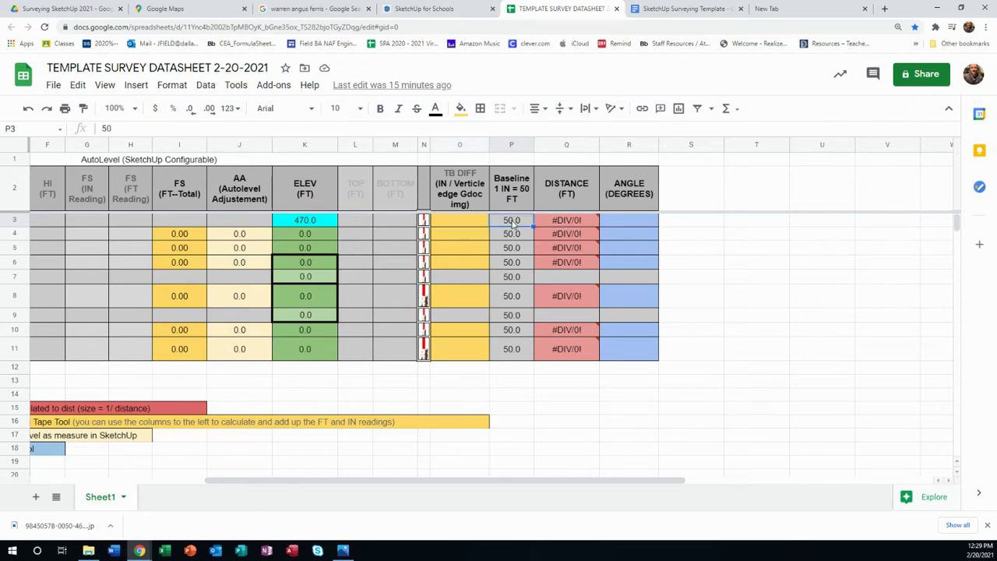
{"action": "left_click", "coordinate": [512, 236]}
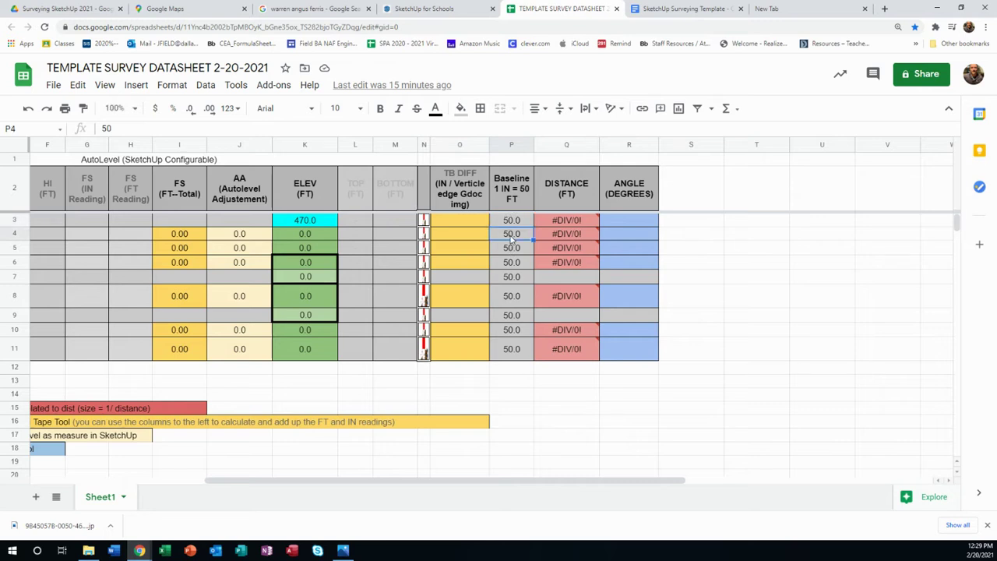
{"action": "left_click", "coordinate": [572, 222]}
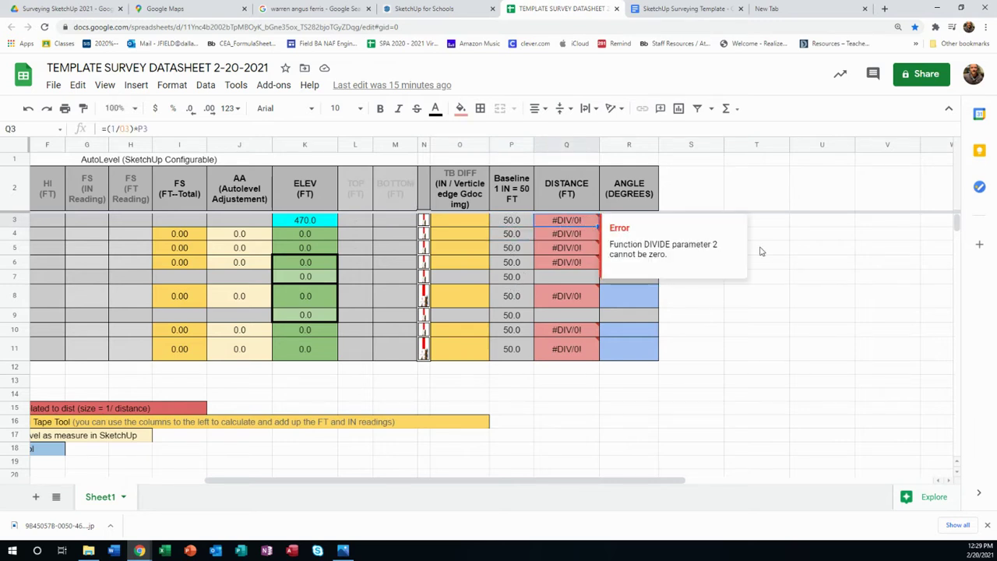
{"action": "left_click", "coordinate": [754, 368]}
{"action": "left_click", "coordinate": [620, 223]}
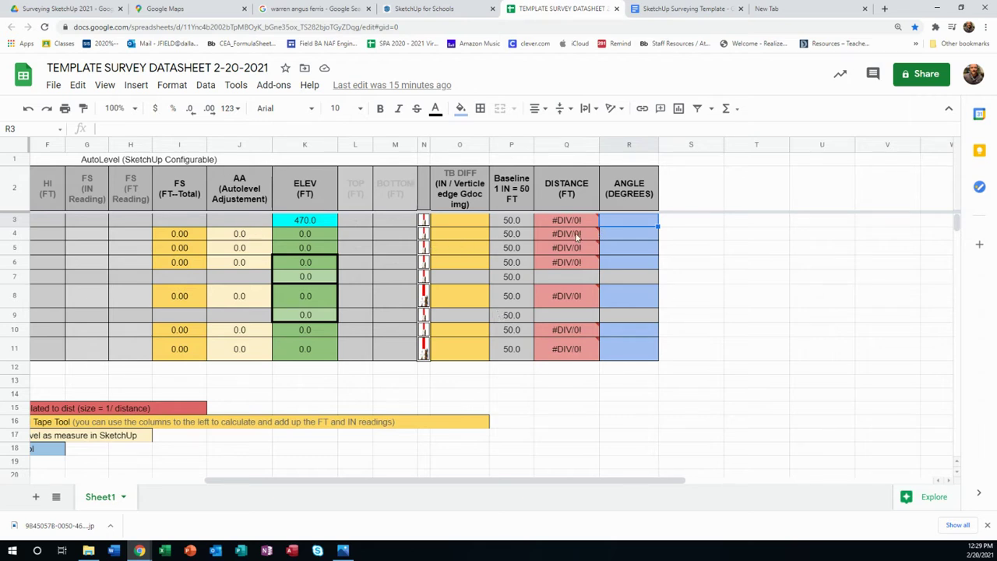
{"action": "mouse_move", "coordinate": [636, 232]}
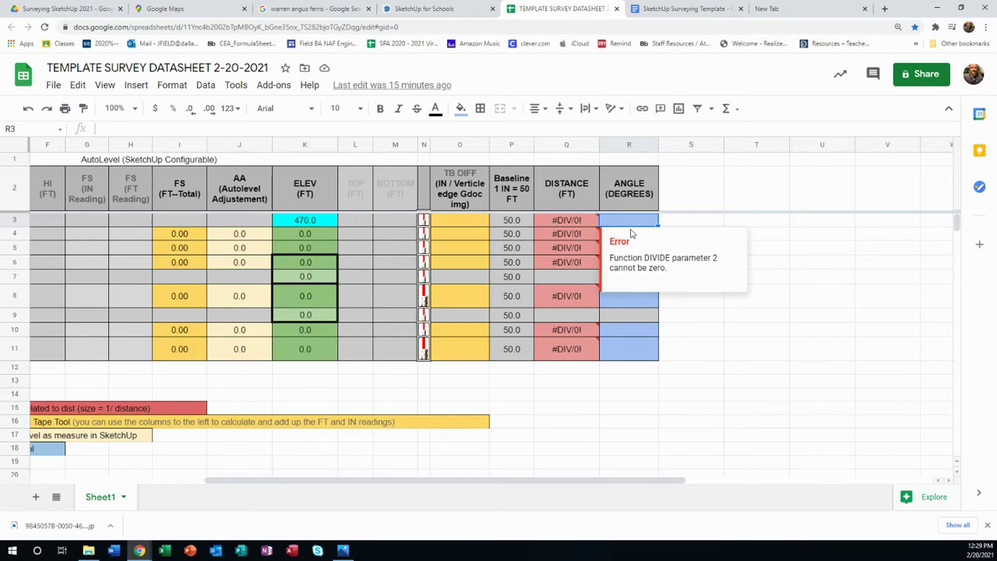
Step: Switch to the SketchUp site model and examine the B1 autolevel's position relative to the surrounding survey rods
{"action": "left_click", "coordinate": [424, 8]}
{"action": "middle_click_drag", "start_coordinate": [324, 413], "coordinate": [326, 413]}
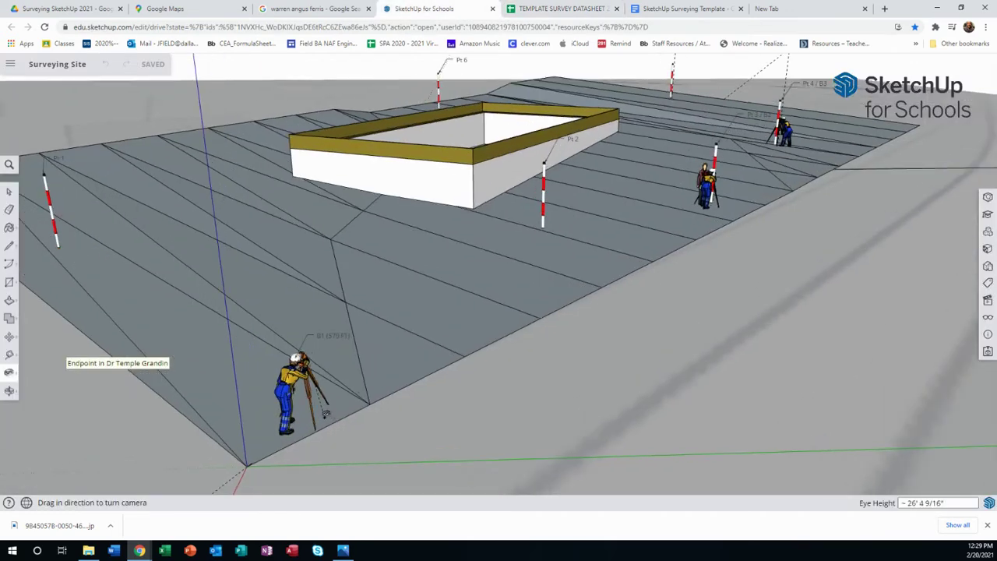
{"action": "middle_click_drag", "start_coordinate": [317, 372], "coordinate": [272, 292]}
{"action": "middle_click_drag", "start_coordinate": [464, 390], "coordinate": [125, 371]}
{"action": "scroll", "coordinate": [304, 351], "scroll_direction": "up", "scroll_amount": 5}
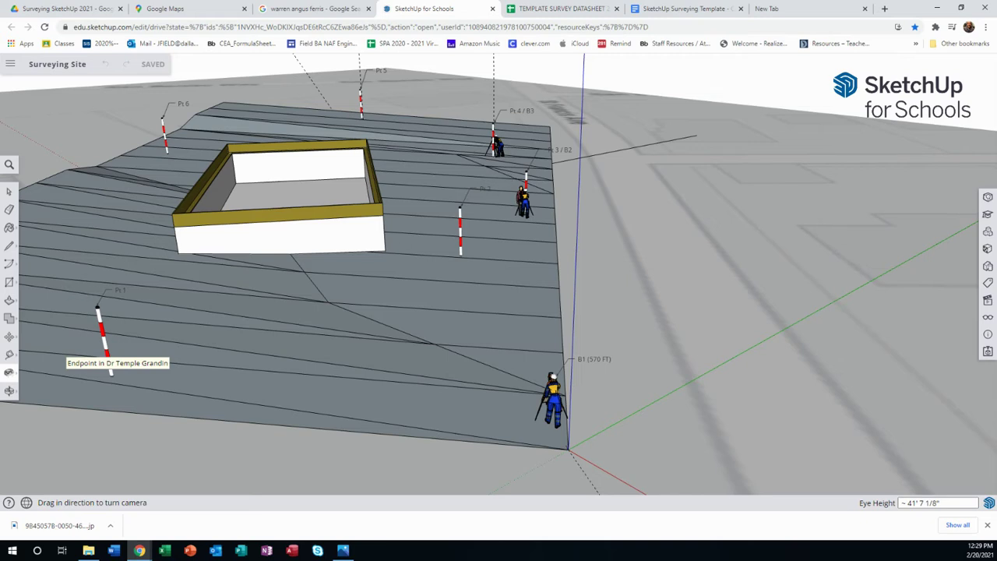
Step: Use Position Camera to place the viewpoint at the B1 autolevel and aim it at the survey rod at Pt 1
{"action": "left_click", "coordinate": [10, 375]}
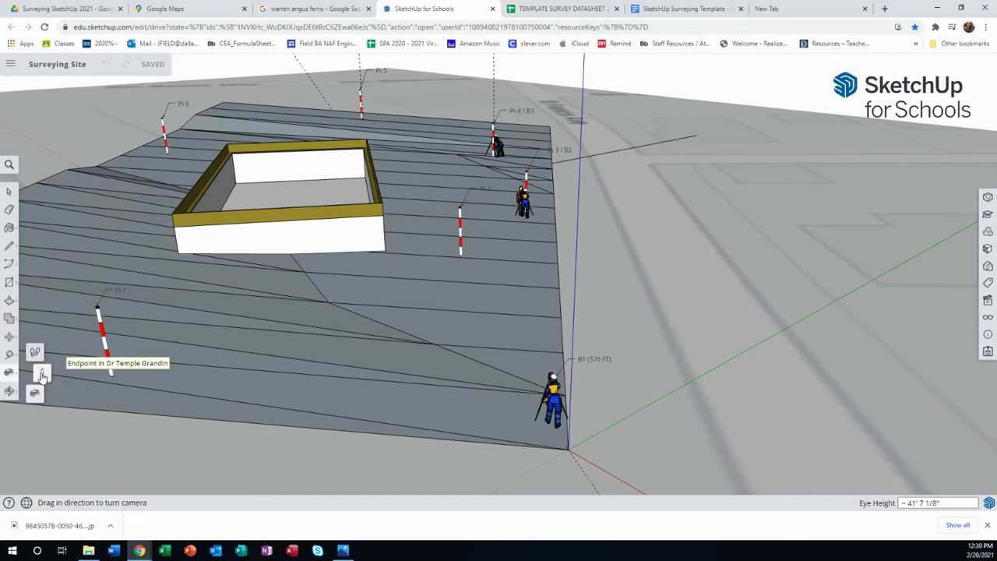
{"action": "left_click", "coordinate": [42, 375]}
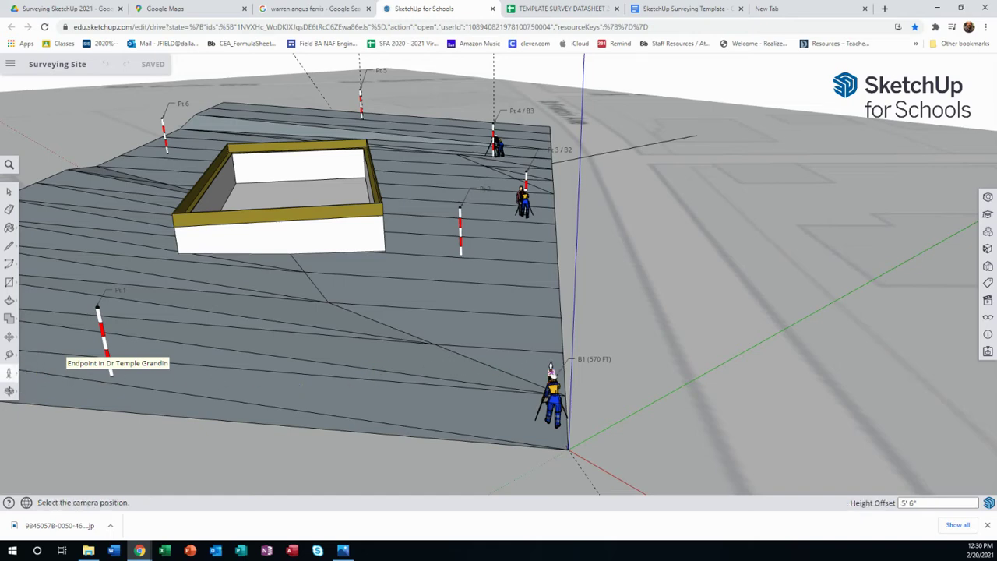
{"action": "scroll", "coordinate": [532, 375], "scroll_direction": "up", "scroll_amount": 2}
{"action": "scroll", "coordinate": [436, 375], "scroll_direction": "down", "scroll_amount": 2}
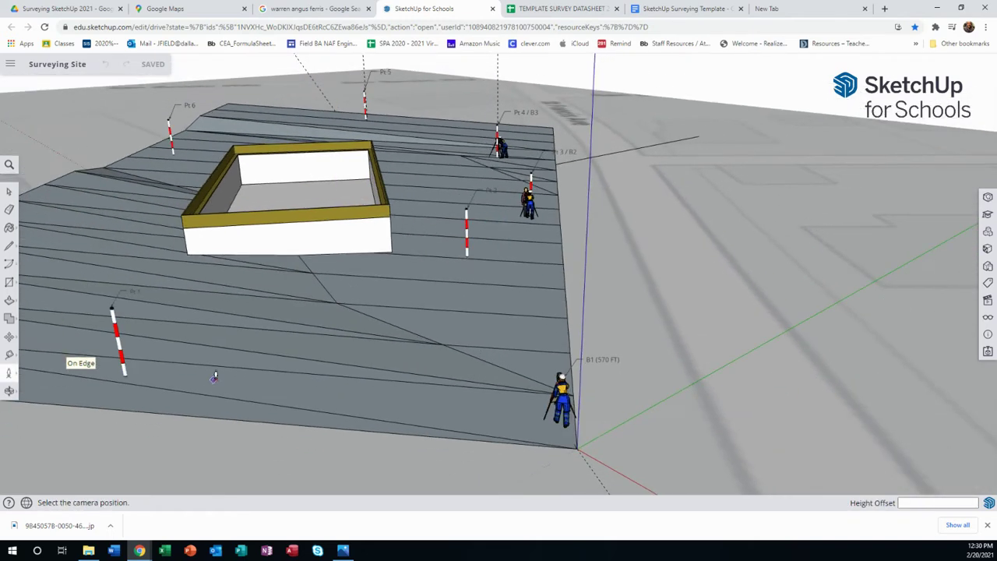
{"action": "scroll", "coordinate": [214, 377], "scroll_direction": "up", "scroll_amount": 2}
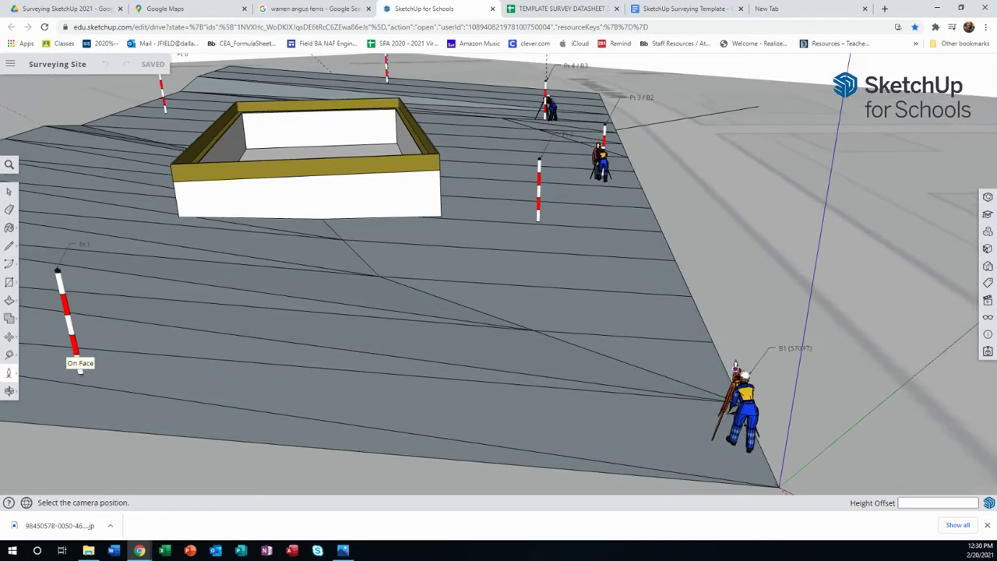
{"action": "left_click_drag", "start_coordinate": [734, 372], "coordinate": [73, 331]}
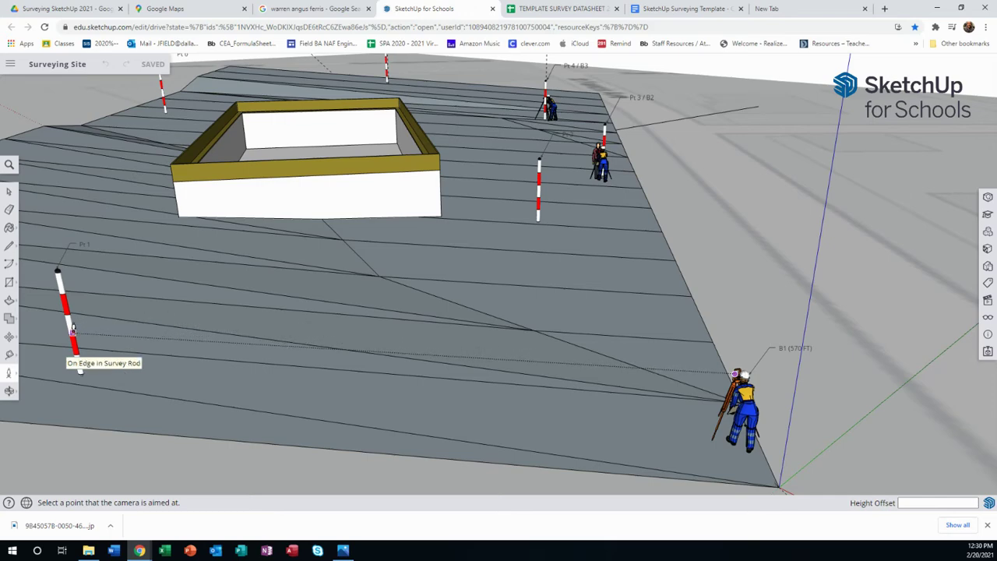
{"action": "left_click_drag", "start_coordinate": [72, 330], "coordinate": [73, 328]}
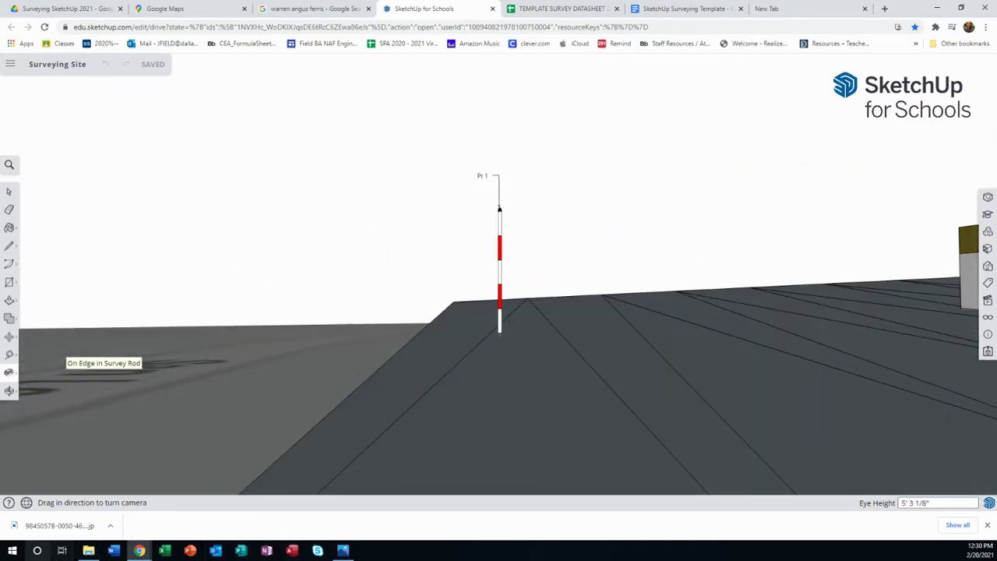
Step: Search Windows for the Snipping Tool and launch it
{"action": "left_click", "coordinate": [14, 551]}
{"action": "left_click", "coordinate": [36, 550]}
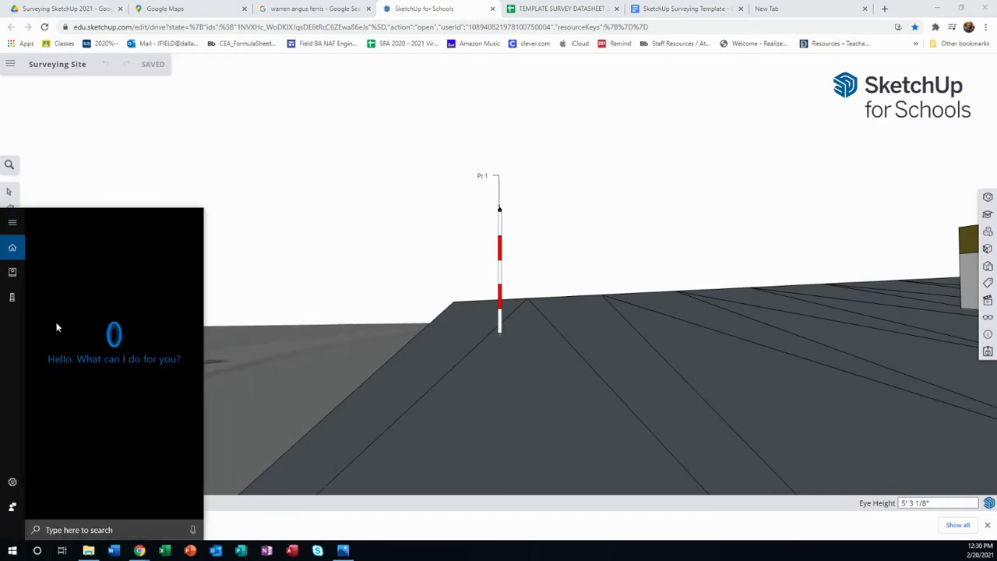
{"action": "left_click", "coordinate": [76, 530]}
{"action": "type", "text": "Si"}
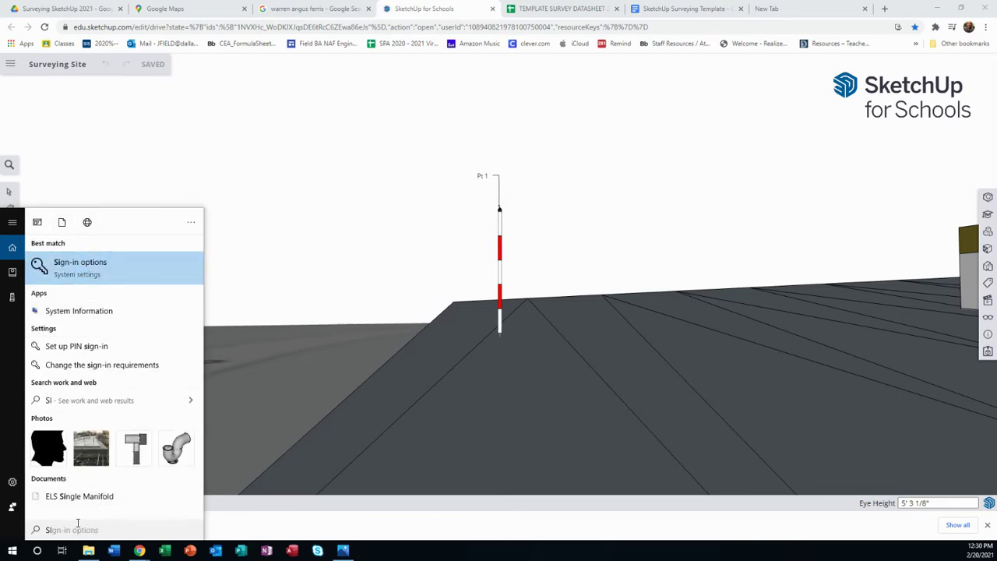
{"action": "key", "text": "BackSpace"}
{"action": "type", "text": "NI"}
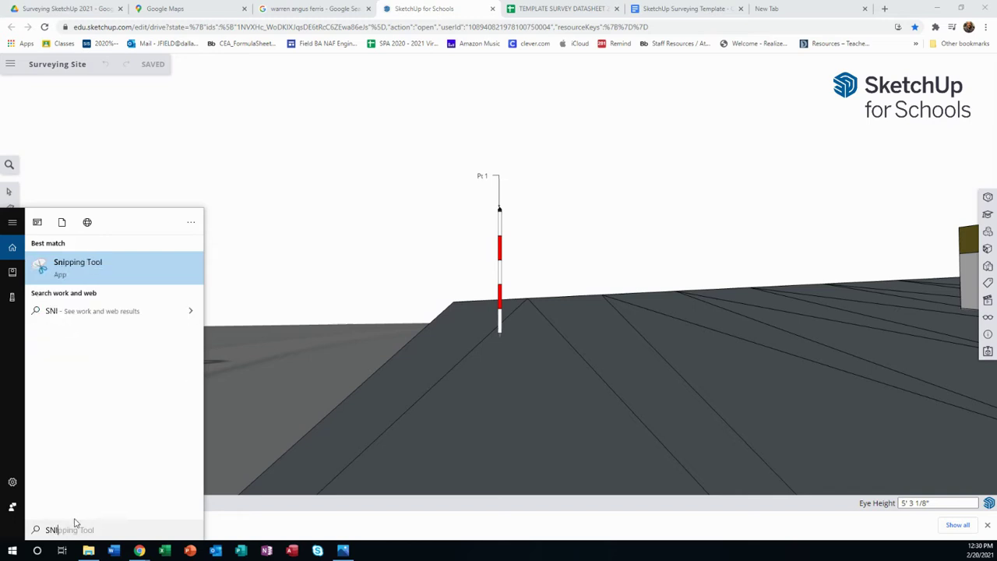
{"action": "left_click", "coordinate": [92, 271]}
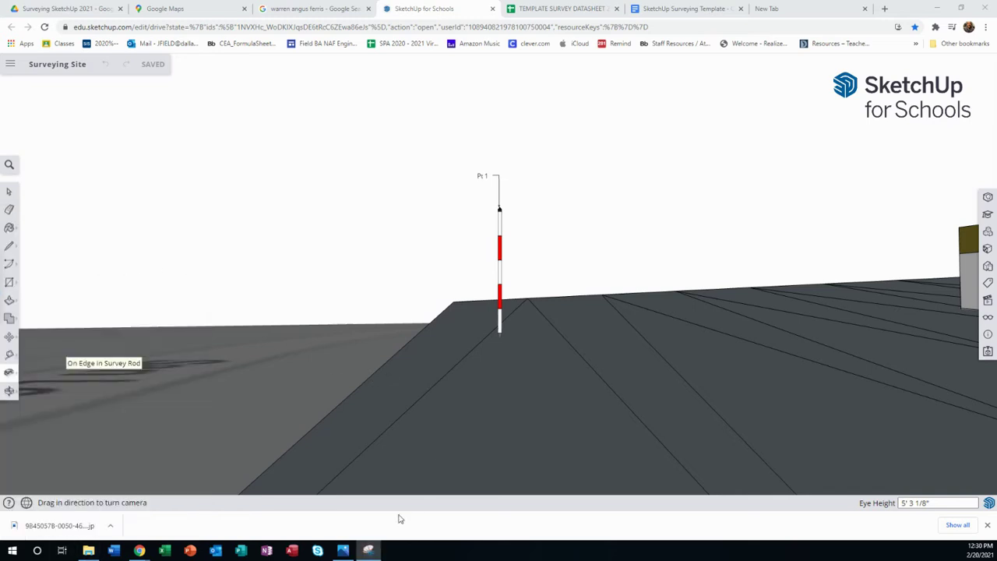
Step: Snip the Pt 1 rod's upper red band with the white band below it, and replace the Pt2 image in the SketchUp Surveying Template document
{"action": "left_click", "coordinate": [368, 550]}
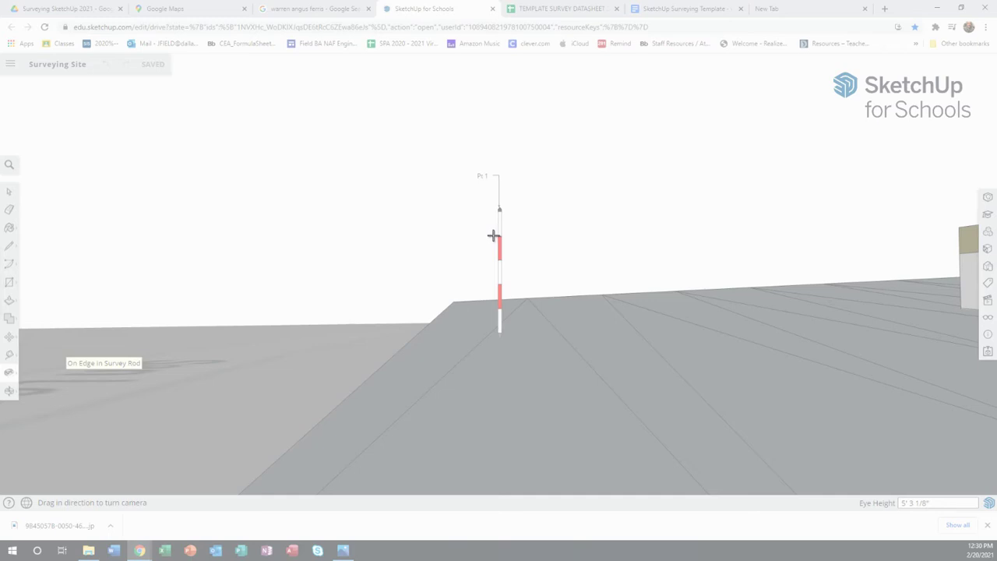
{"action": "left_click_drag", "start_coordinate": [493, 236], "coordinate": [507, 285]}
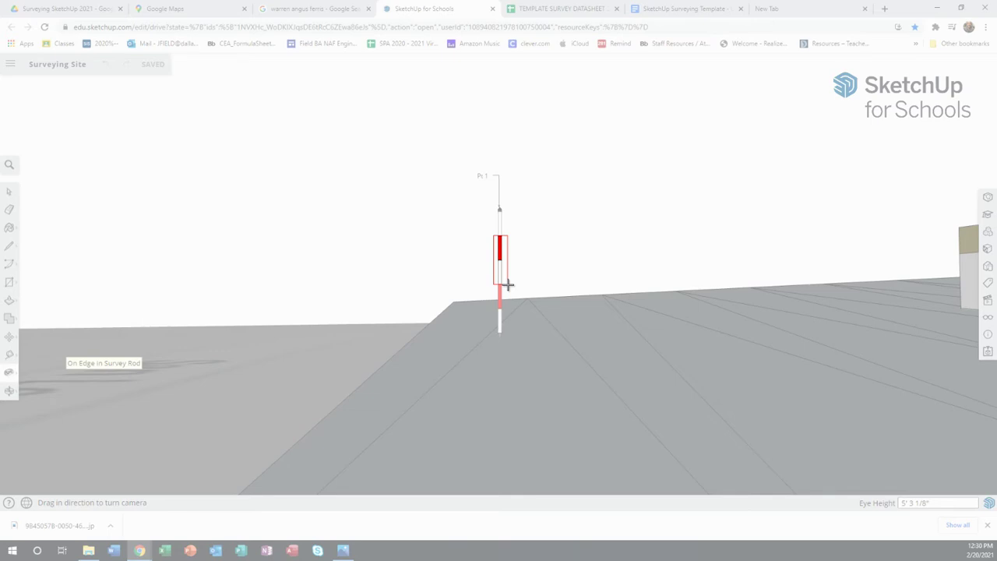
{"action": "left_click_drag", "start_coordinate": [507, 285], "coordinate": [507, 285]}
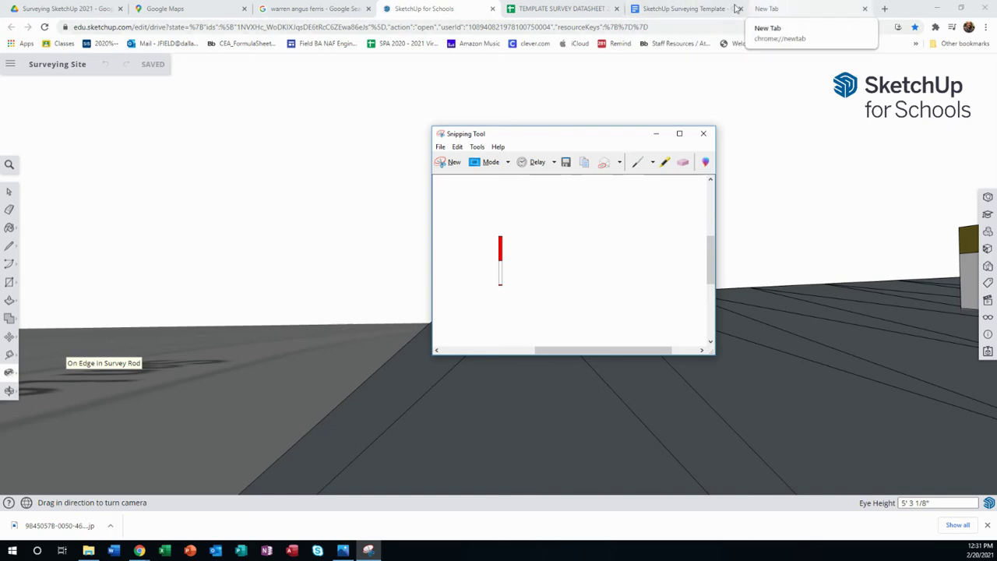
{"action": "left_click", "coordinate": [687, 8]}
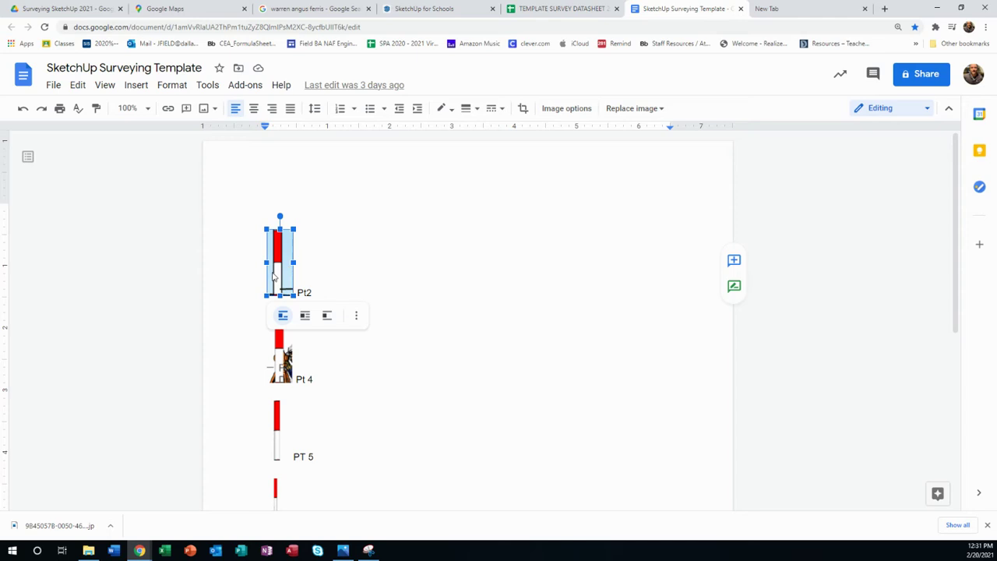
{"action": "left_click_drag", "start_coordinate": [273, 276], "coordinate": [273, 271]}
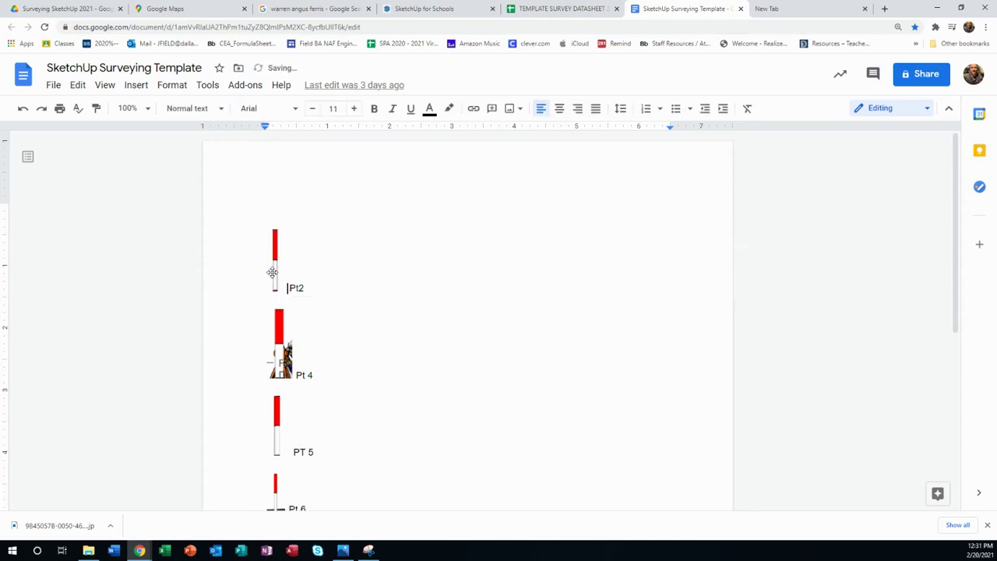
Step: Delete the Pt 4, PT 5 and Pt 6 rod images and their labels from the template document
{"action": "left_click", "coordinate": [283, 327]}
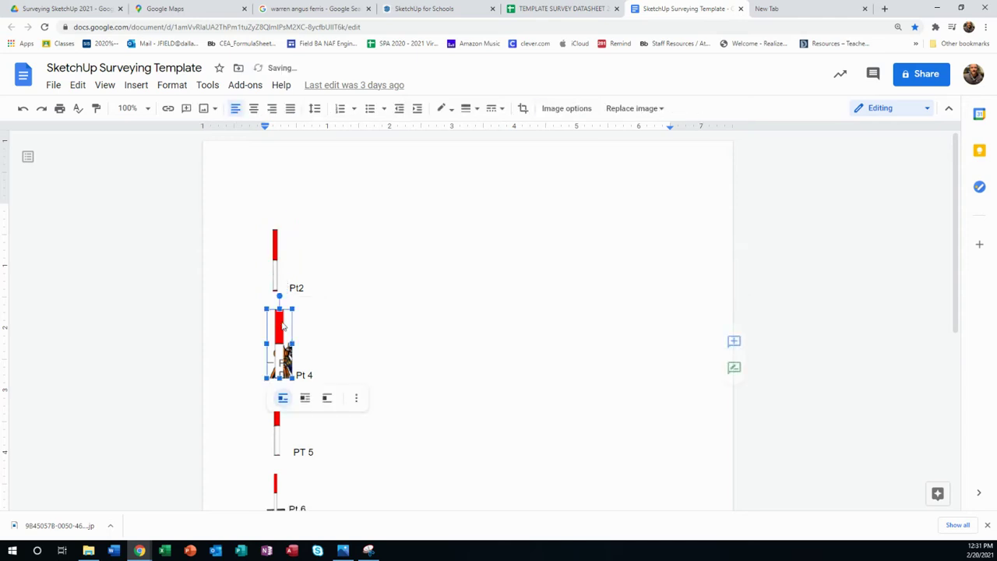
{"action": "key", "text": "Delete"}
{"action": "left_click_drag", "start_coordinate": [296, 318], "coordinate": [342, 407]}
{"action": "key", "text": "Delete"}
{"action": "left_click", "coordinate": [277, 362]}
{"action": "key", "text": "Delete"}
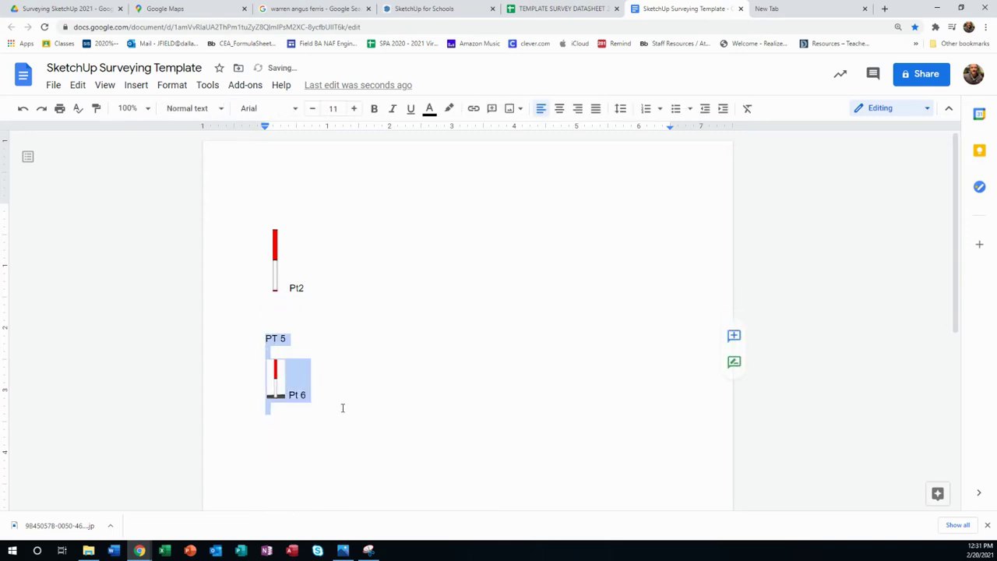
{"action": "key", "text": "Delete"}
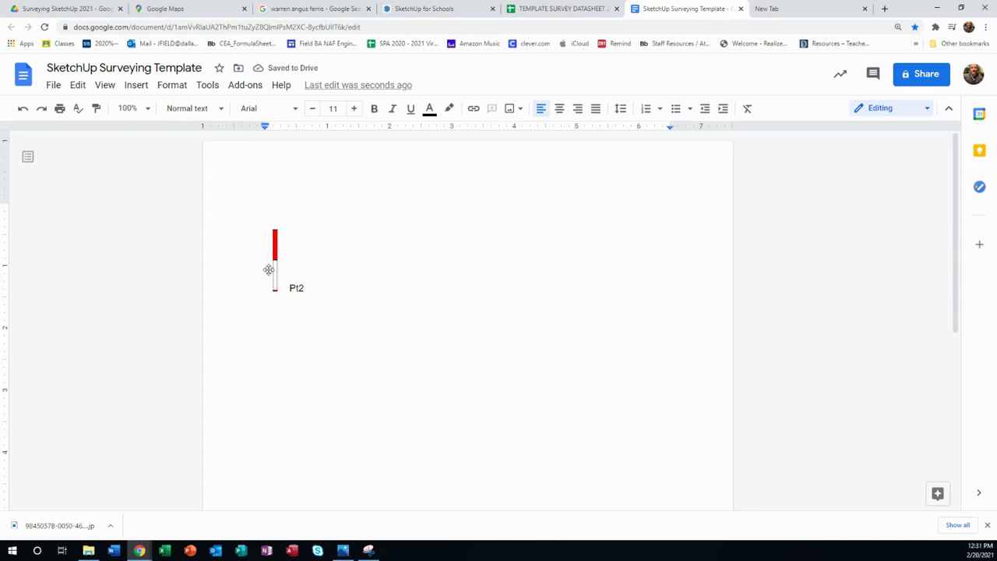
Step: Relabel the remaining rod image Pt1 and check its height in the image's size options
{"action": "left_click", "coordinate": [291, 267]}
{"action": "key", "text": "BackSpace"}
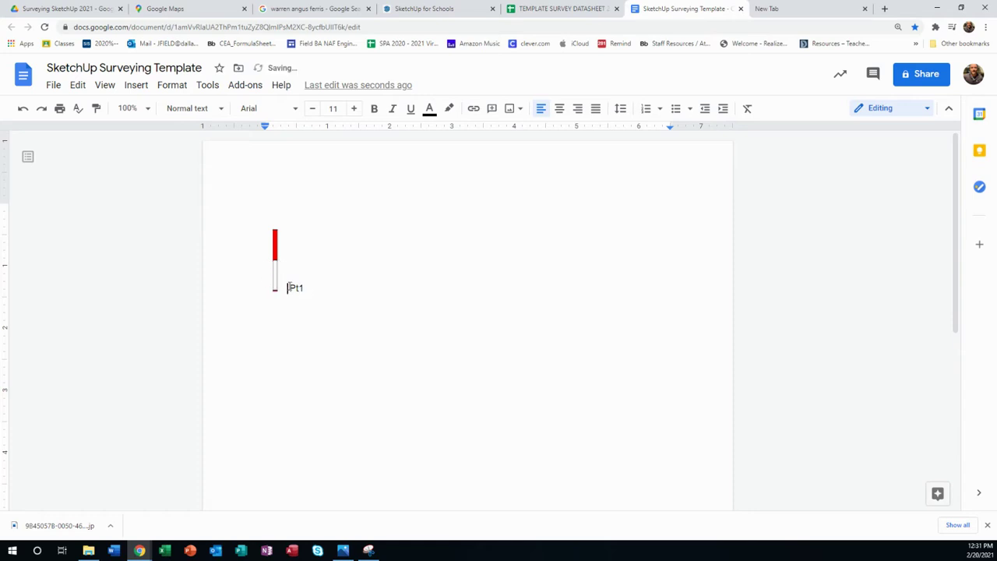
{"action": "left_click", "coordinate": [277, 278]}
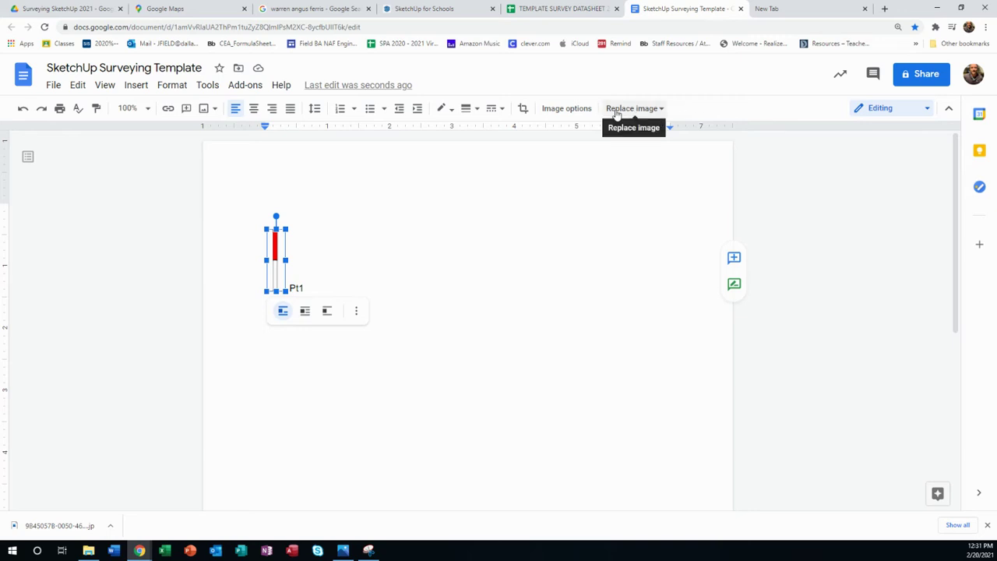
{"action": "left_click", "coordinate": [570, 109]}
{"action": "left_click", "coordinate": [816, 152]}
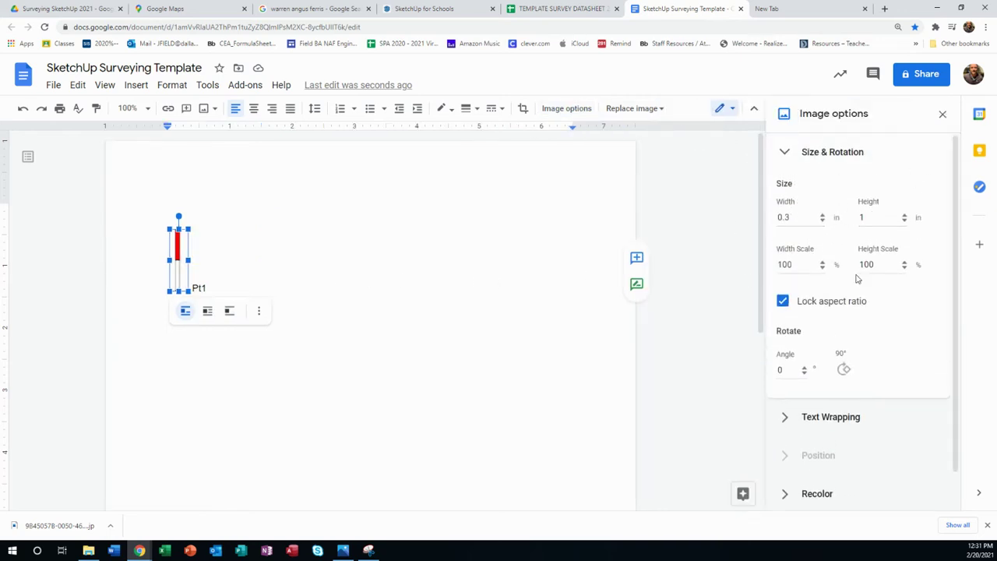
{"action": "left_click", "coordinate": [868, 218]}
Step: Switch to the TEMPLATE SURVEY DATASHEET and enter 1 as the TB DIFF value in row 3
{"action": "left_click", "coordinate": [532, 9]}
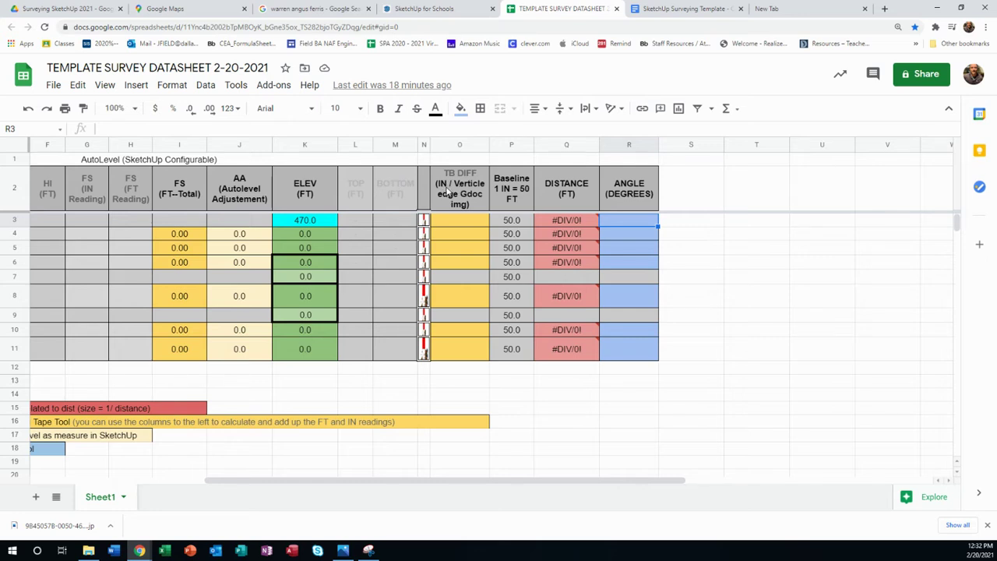
{"action": "left_click", "coordinate": [456, 224]}
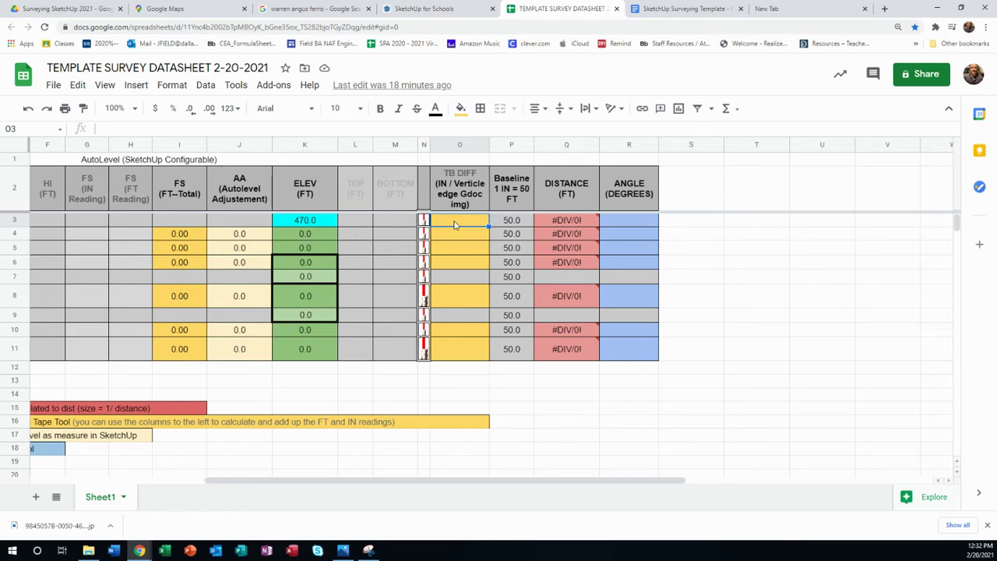
{"action": "type", "text": "1"}
{"action": "left_click", "coordinate": [459, 262]}
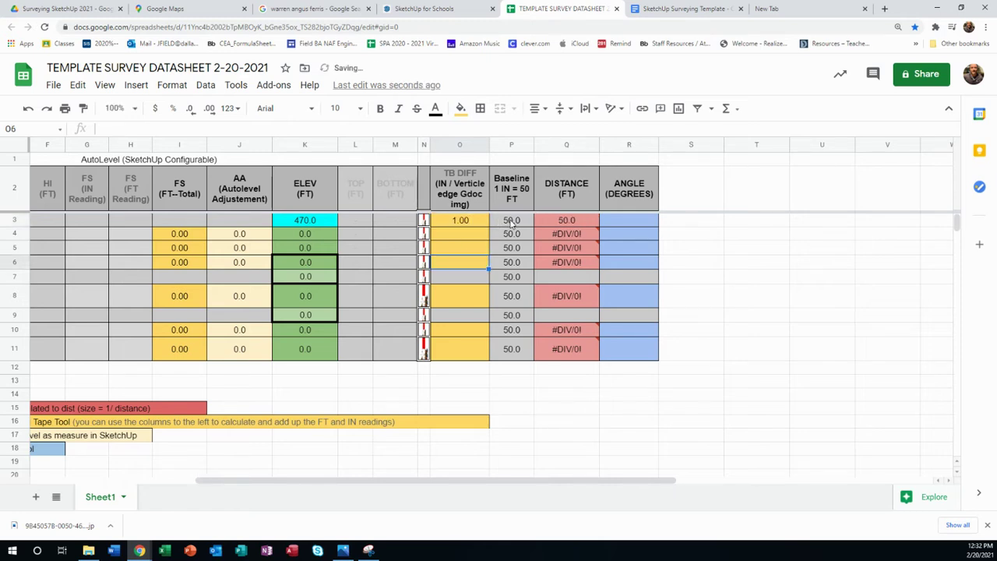
Step: Return to the SketchUp site model and examine the B1 autolevel's position relative to the Pt 1 rod, checking the datasheet's measurement columns
{"action": "left_click", "coordinate": [429, 8]}
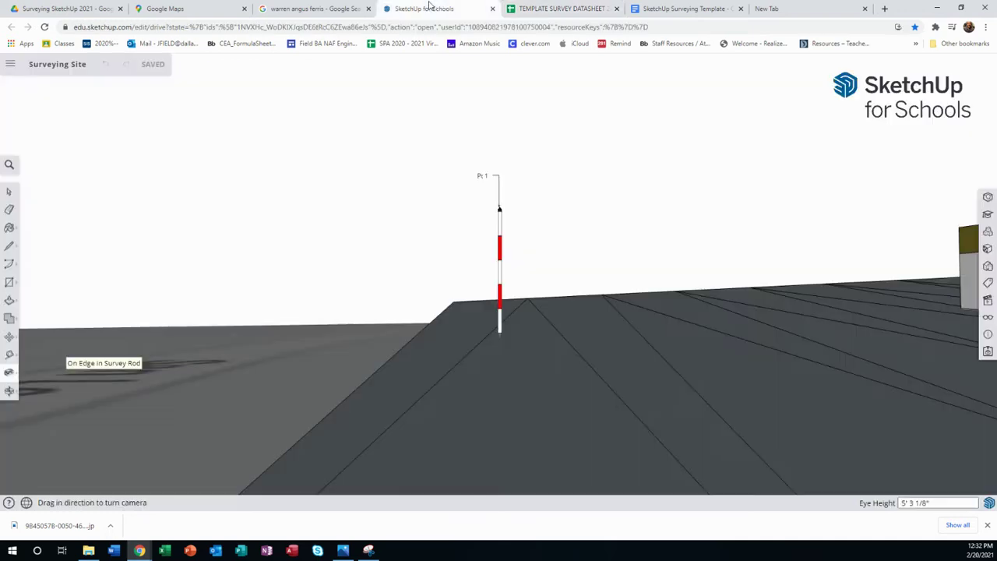
{"action": "left_click", "coordinate": [483, 268]}
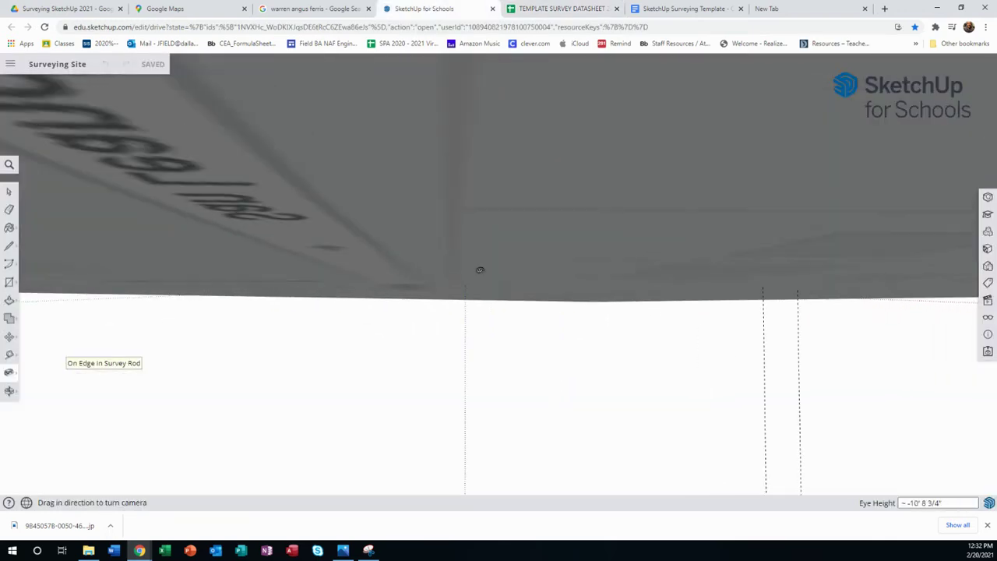
{"action": "left_click", "coordinate": [480, 270]}
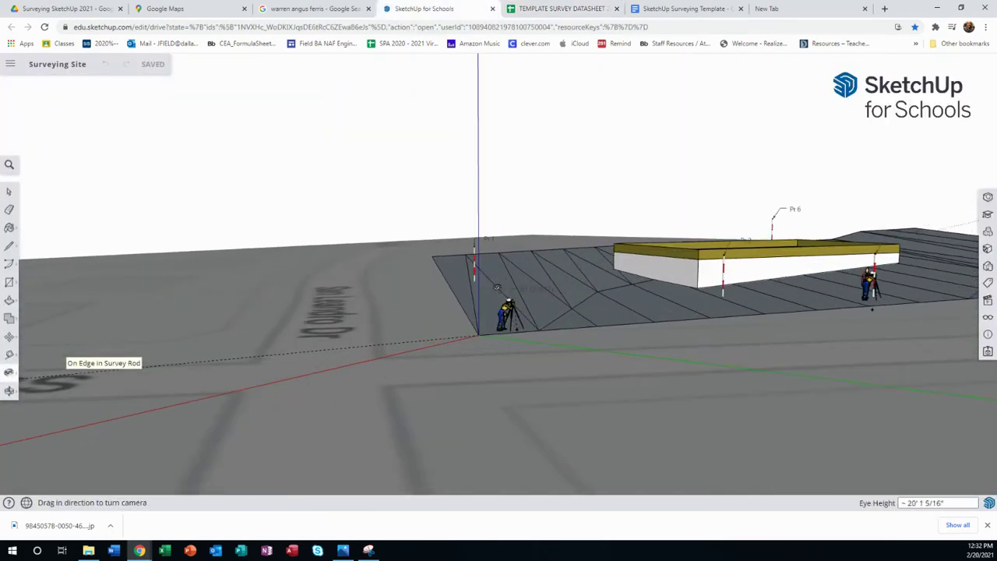
{"action": "middle_click_drag", "start_coordinate": [496, 288], "coordinate": [607, 276]}
{"action": "scroll", "coordinate": [620, 296], "scroll_direction": "up", "scroll_amount": 3}
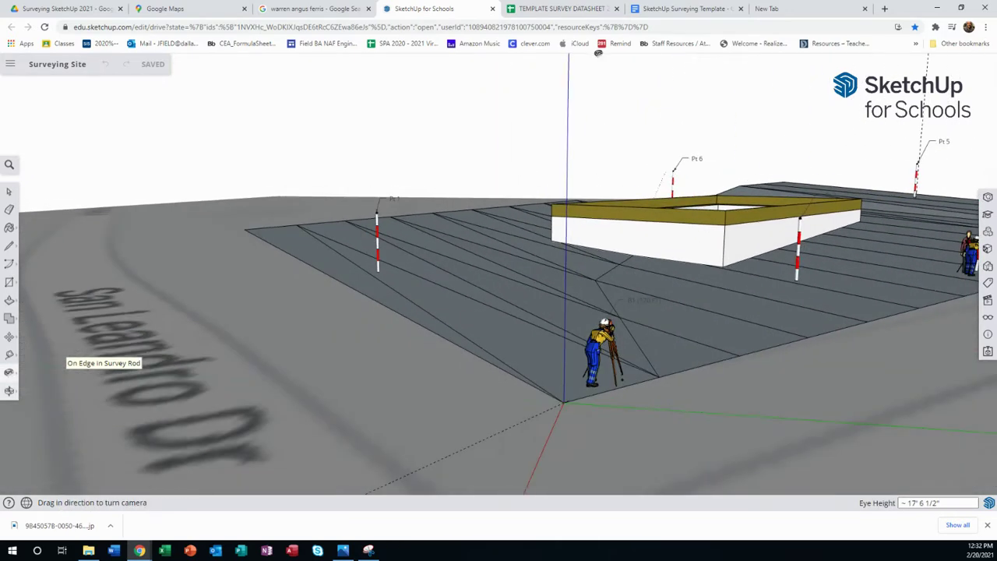
{"action": "left_click", "coordinate": [561, 8]}
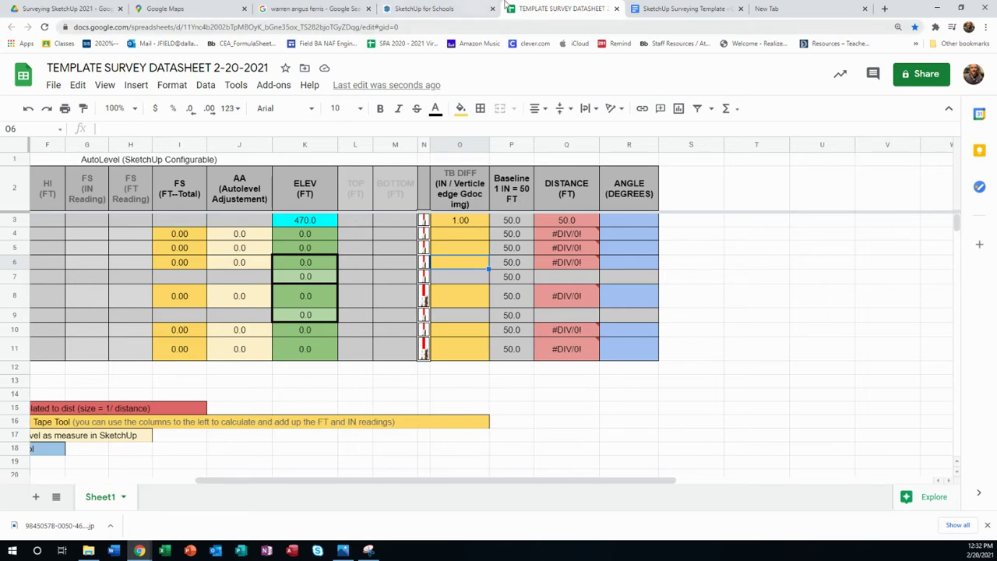
{"action": "left_click", "coordinate": [423, 8]}
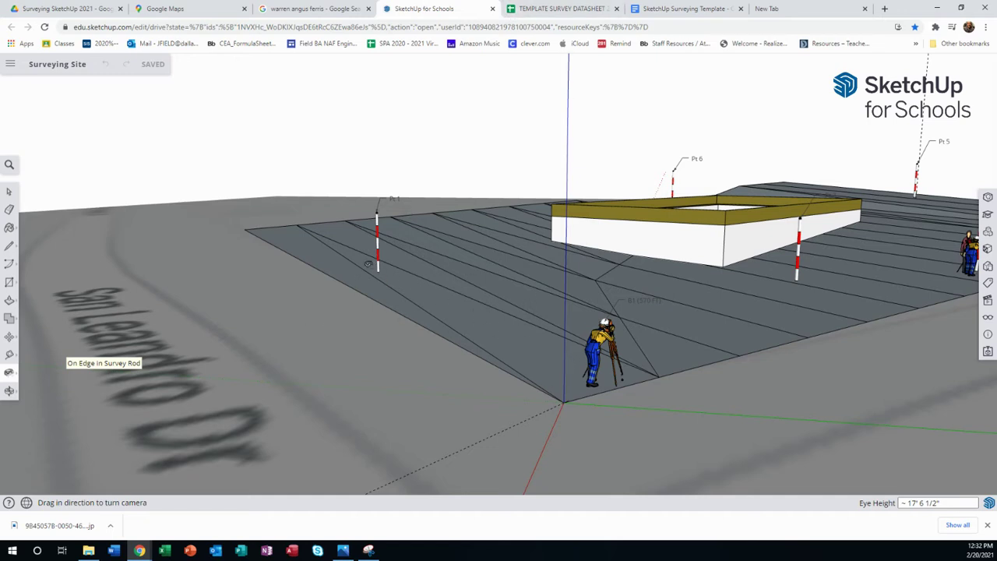
{"action": "middle_click_drag", "start_coordinate": [575, 349], "coordinate": [345, 382]}
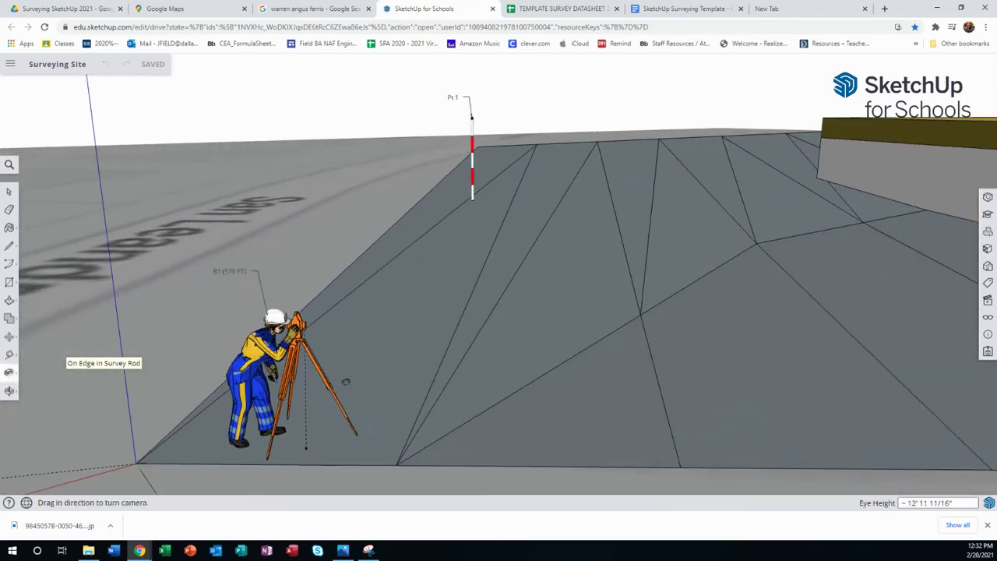
{"action": "middle_click_drag", "start_coordinate": [374, 350], "coordinate": [17, 350]}
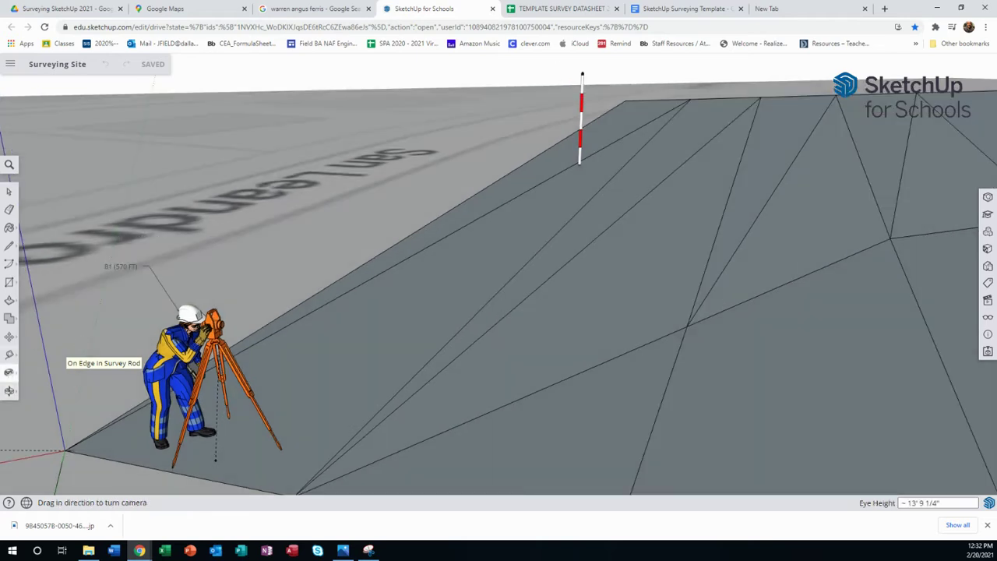
Step: Draw a level sight line from the B1 autolevel along the green axis, about 27 ft 9 in long
{"action": "left_click", "coordinate": [10, 247]}
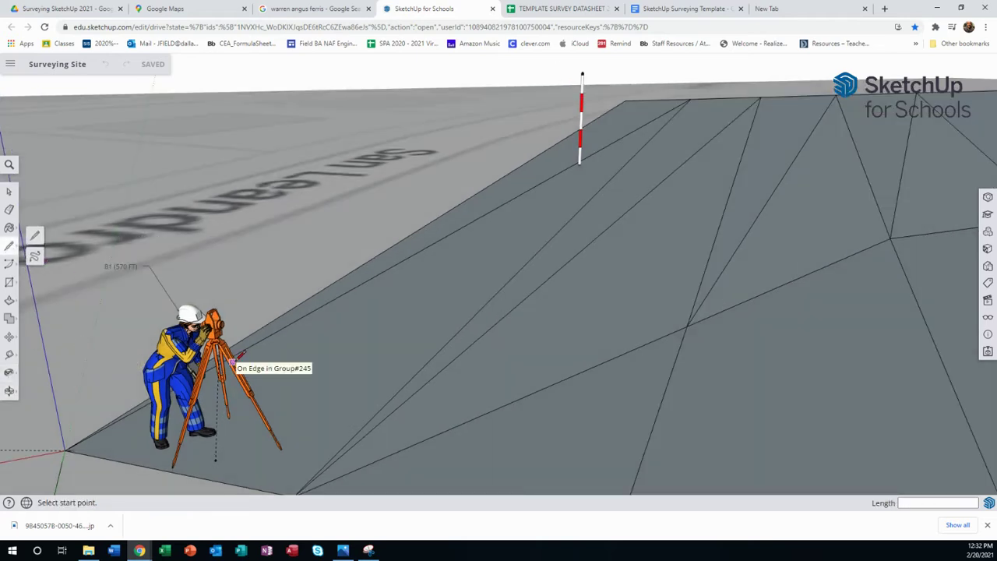
{"action": "scroll", "coordinate": [304, 327], "scroll_direction": "down", "scroll_amount": 2}
{"action": "scroll", "coordinate": [173, 413], "scroll_direction": "down", "scroll_amount": 2}
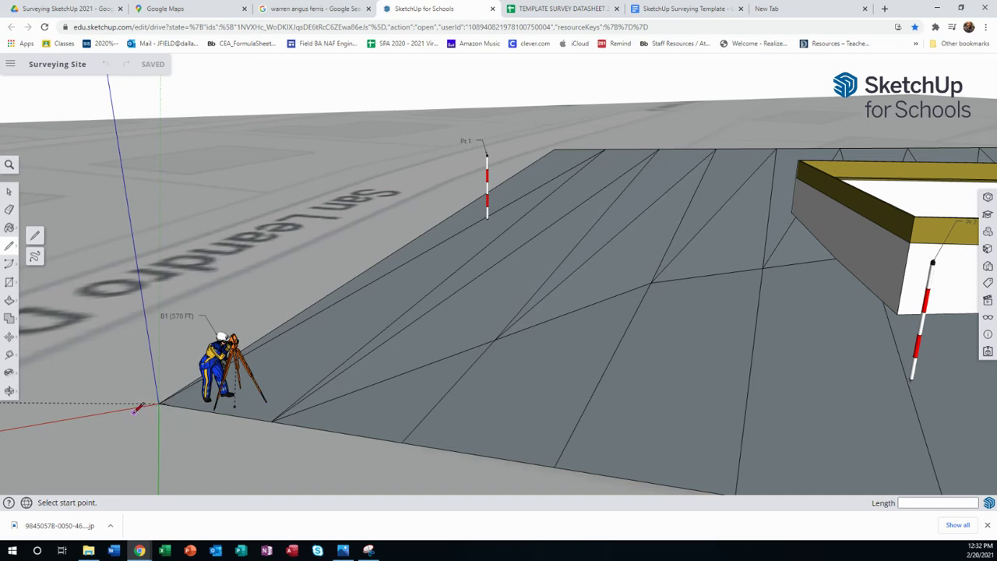
{"action": "scroll", "coordinate": [275, 351], "scroll_direction": "up", "scroll_amount": 1}
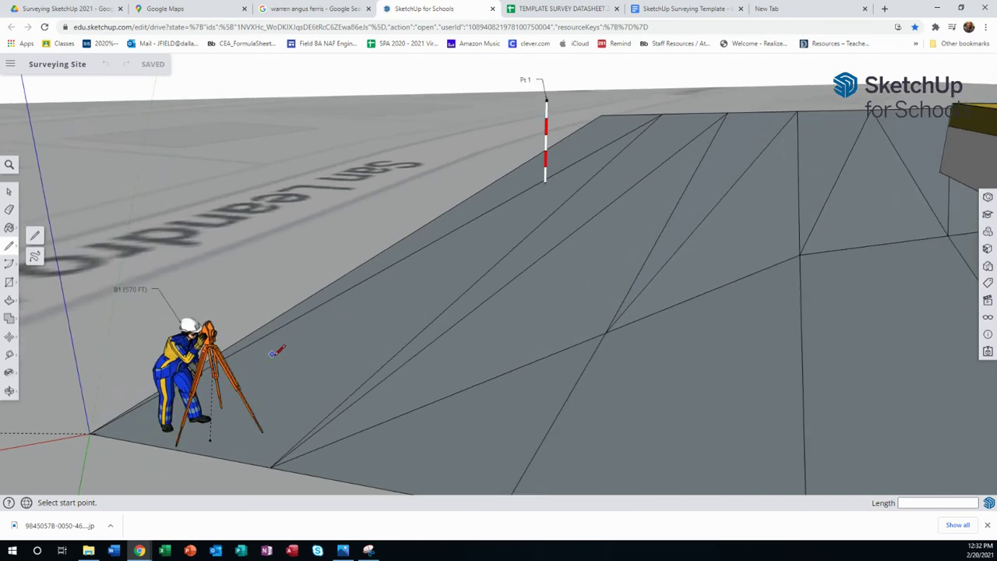
{"action": "scroll", "coordinate": [275, 352], "scroll_direction": "up", "scroll_amount": 1}
{"action": "mouse_move", "coordinate": [280, 352]}
{"action": "middle_mouse_down"}
{"action": "mouse_move", "coordinate": [615, 350]}
{"action": "mouse_move", "coordinate": [300, 355]}
{"action": "middle_mouse_up"}
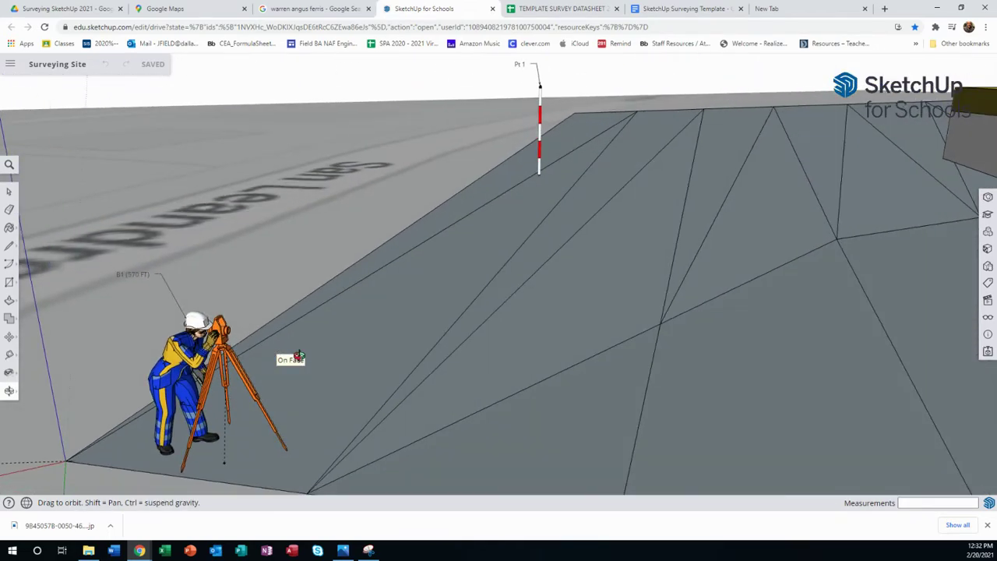
{"action": "key", "text": "l"}
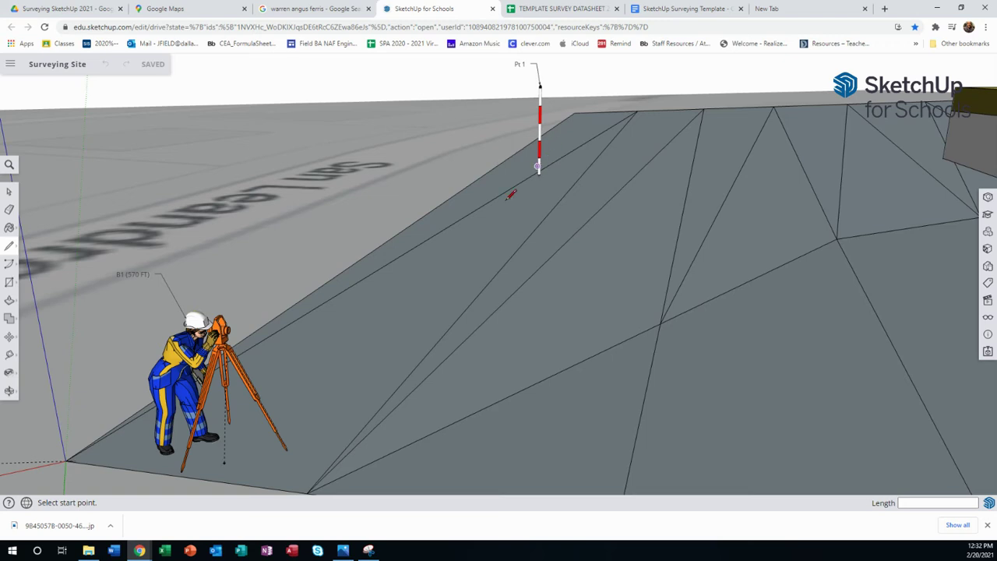
{"action": "scroll", "coordinate": [299, 354], "scroll_direction": "down", "scroll_amount": 3}
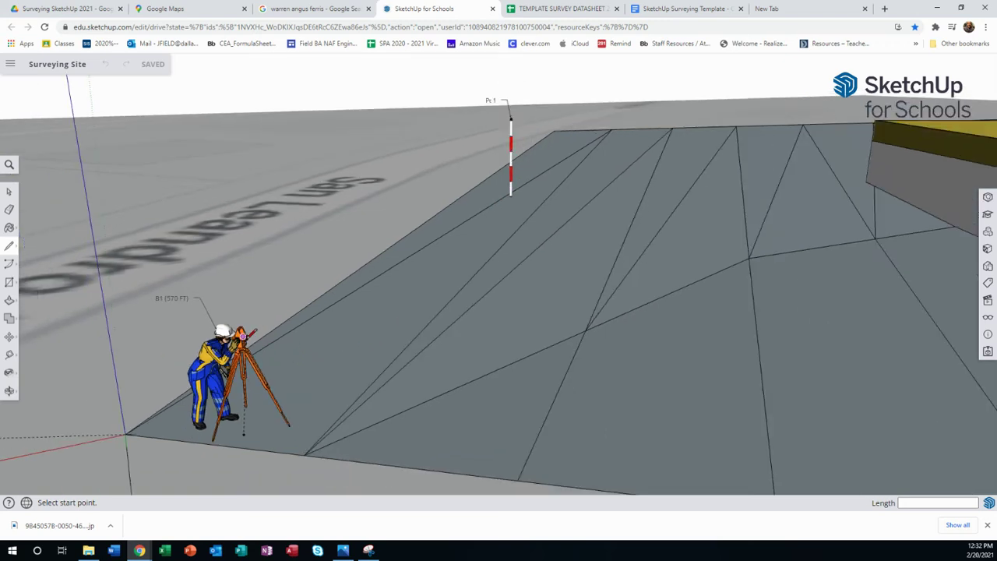
{"action": "left_click", "coordinate": [244, 336]}
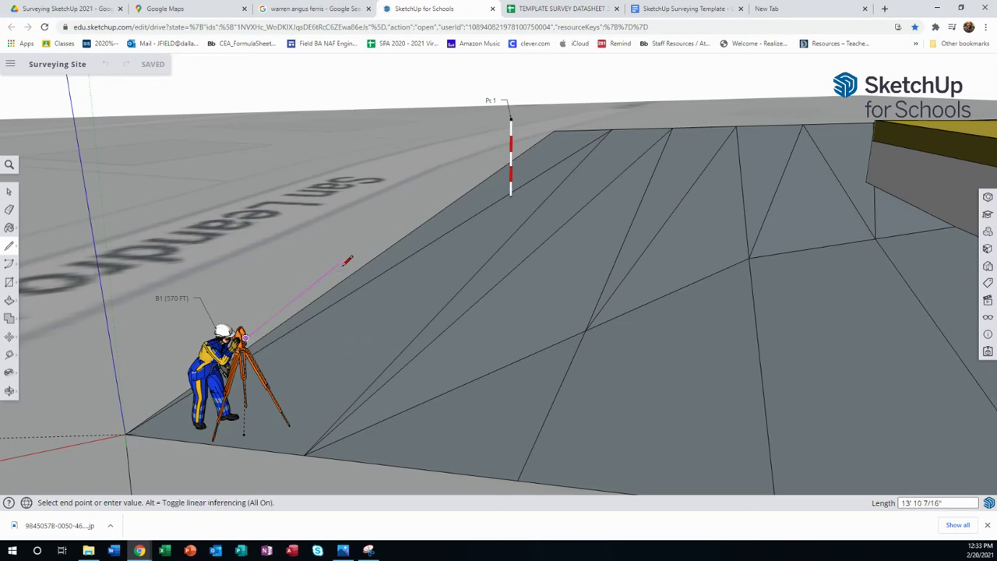
{"action": "middle_click_drag", "start_coordinate": [336, 268], "coordinate": [574, 241]}
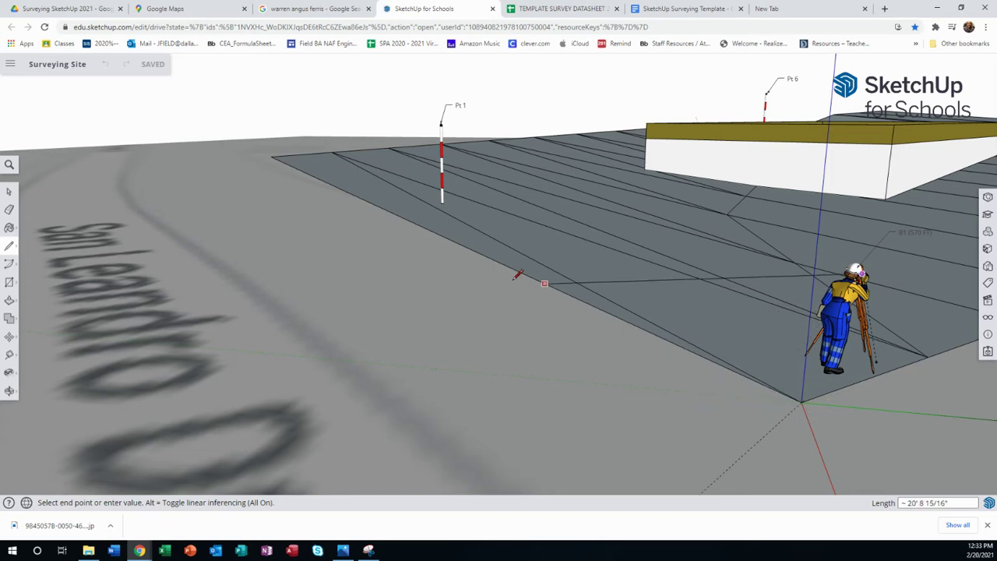
{"action": "mouse_move", "coordinate": [526, 270]}
{"action": "middle_mouse_down"}
{"action": "mouse_move", "coordinate": [550, 275]}
{"action": "mouse_move", "coordinate": [528, 273]}
{"action": "middle_mouse_up"}
{"action": "scroll", "coordinate": [527, 270], "scroll_direction": "down", "scroll_amount": 3}
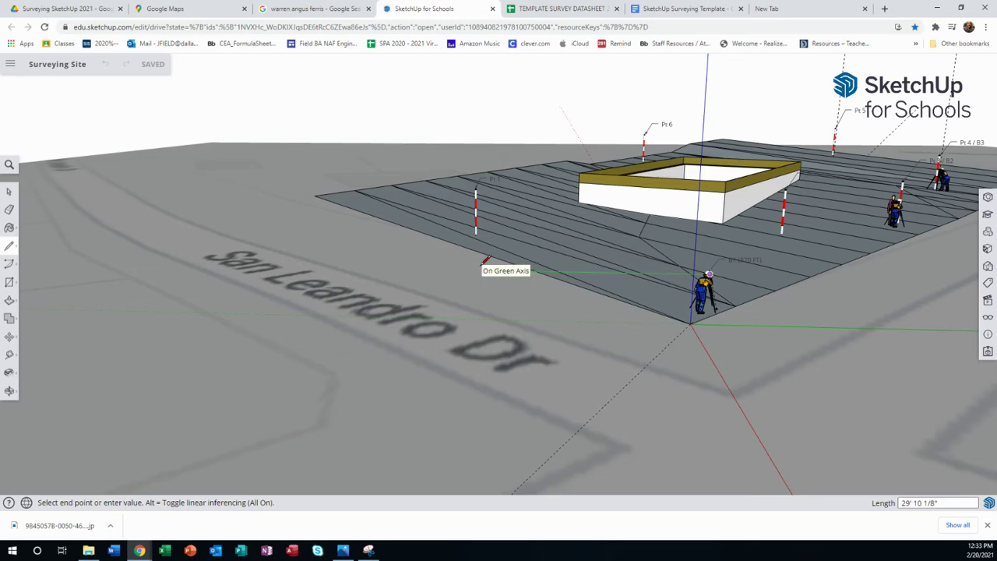
{"action": "mouse_move", "coordinate": [472, 261]}
{"action": "middle_mouse_down"}
{"action": "mouse_move", "coordinate": [481, 272]}
{"action": "mouse_move", "coordinate": [447, 303]}
{"action": "middle_mouse_up"}
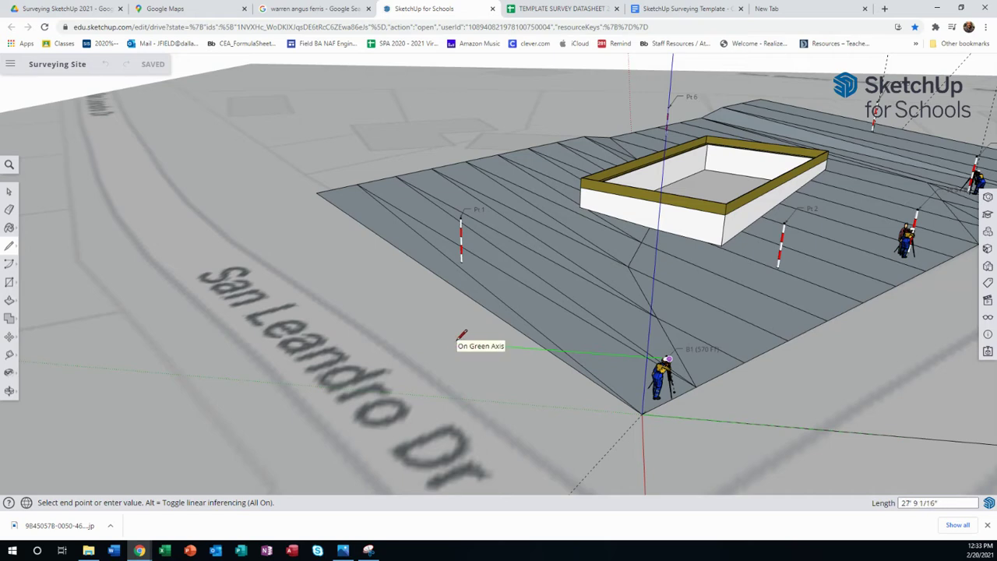
{"action": "left_click", "coordinate": [457, 339]}
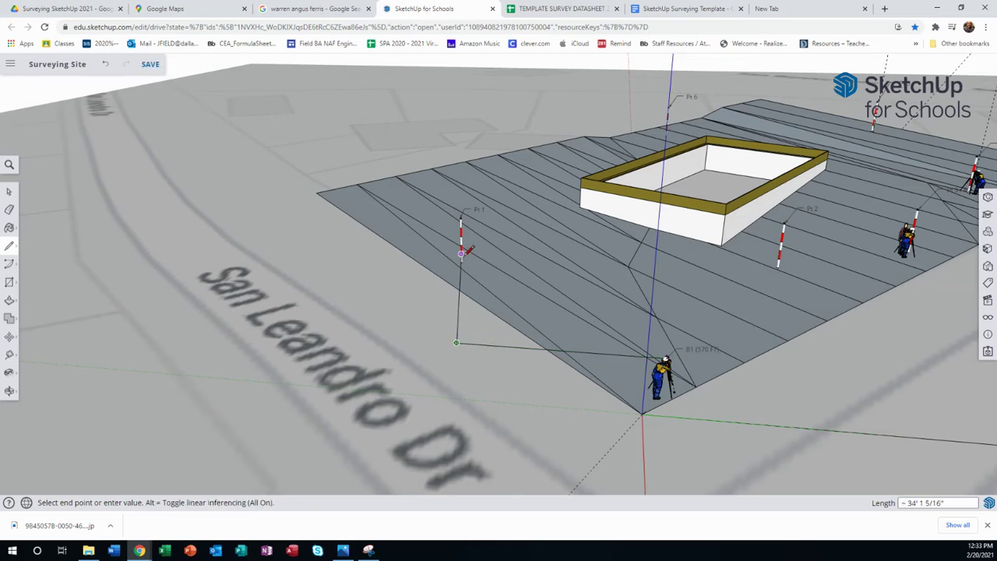
Step: Continue from the sight line's end with a second level line along the red axis, reaching past the Pt 1 rod
{"action": "scroll", "coordinate": [461, 261], "scroll_direction": "up", "scroll_amount": 2}
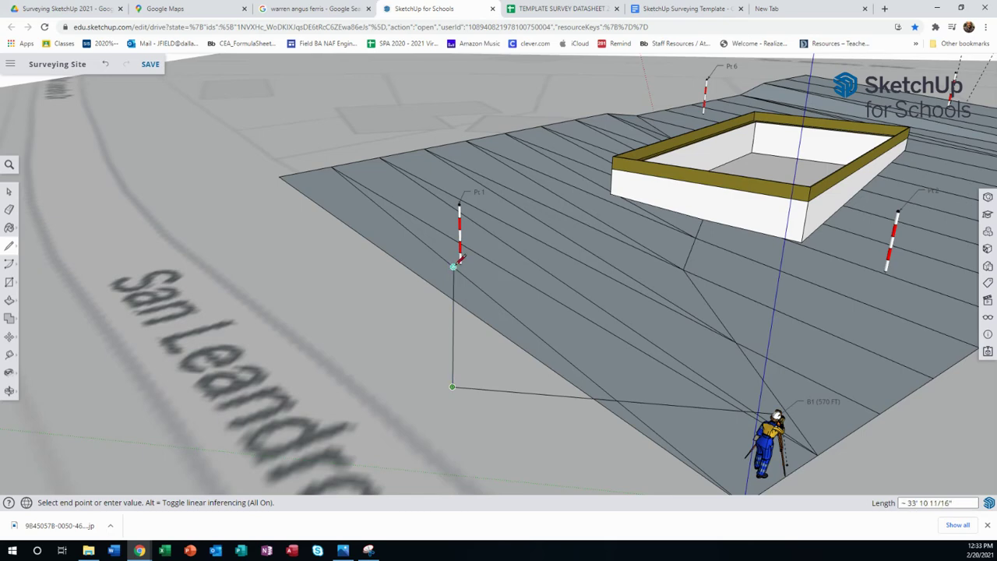
{"action": "middle_click_drag", "start_coordinate": [459, 261], "coordinate": [576, 226]}
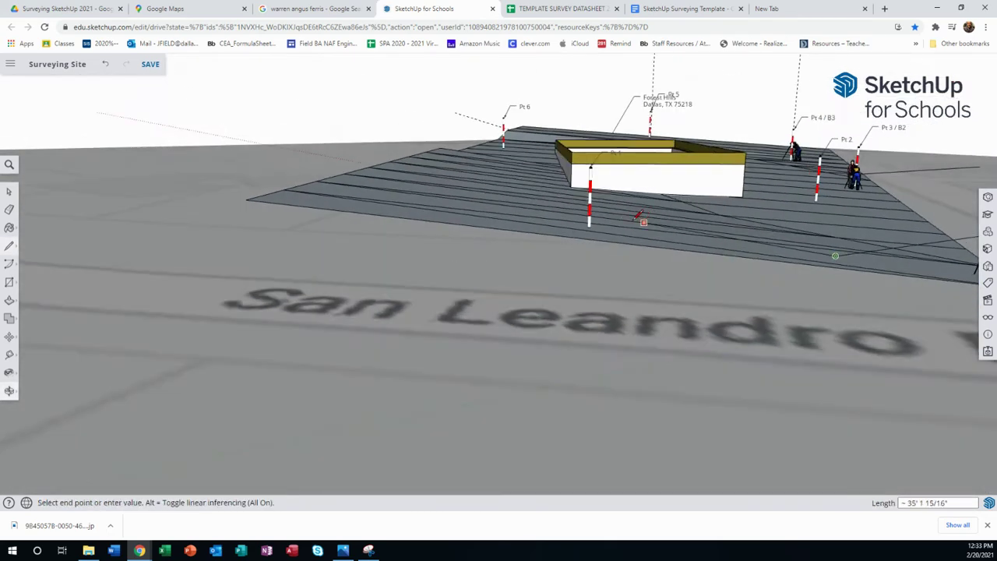
{"action": "scroll", "coordinate": [580, 261], "scroll_direction": "down", "scroll_amount": 4}
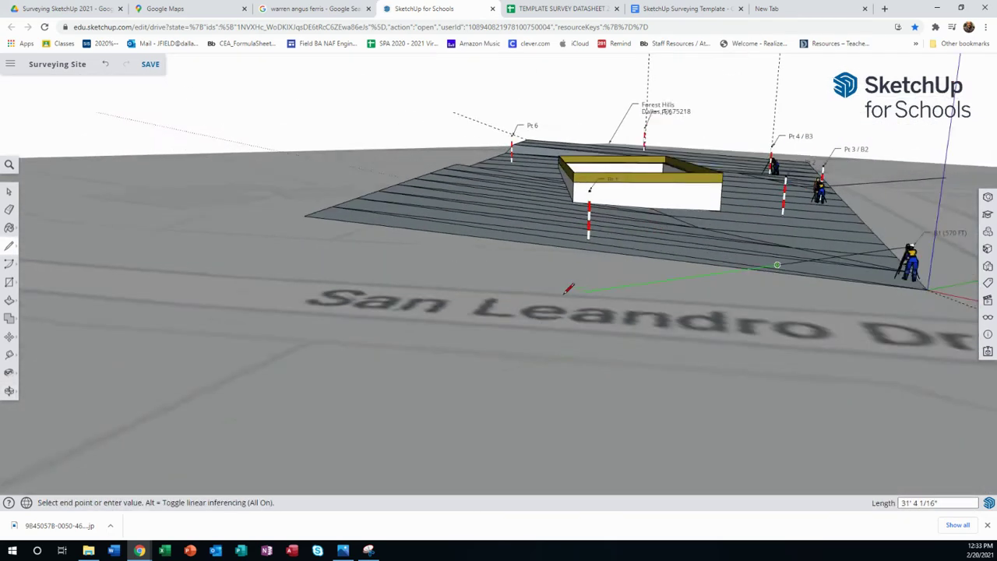
{"action": "scroll", "coordinate": [580, 261], "scroll_direction": "up", "scroll_amount": 3}
{"action": "middle_click_drag", "start_coordinate": [582, 265], "coordinate": [580, 300]}
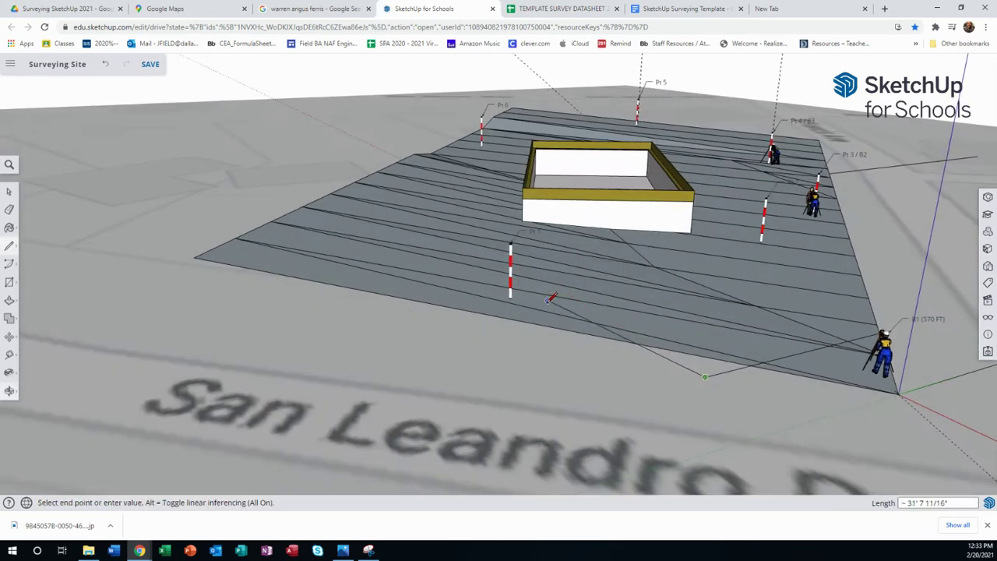
{"action": "scroll", "coordinate": [576, 304], "scroll_direction": "down", "scroll_amount": 2}
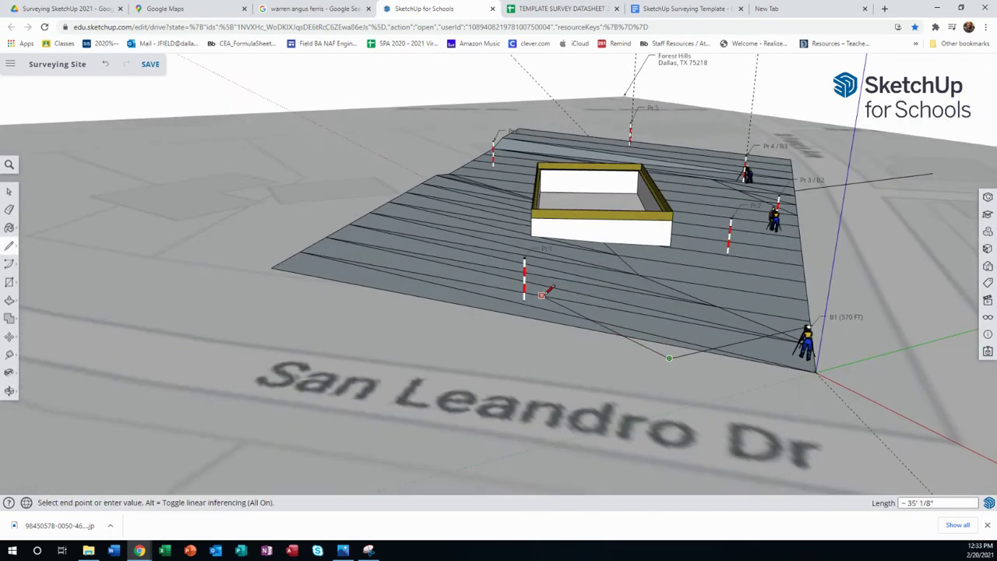
{"action": "scroll", "coordinate": [546, 294], "scroll_direction": "up", "scroll_amount": 2}
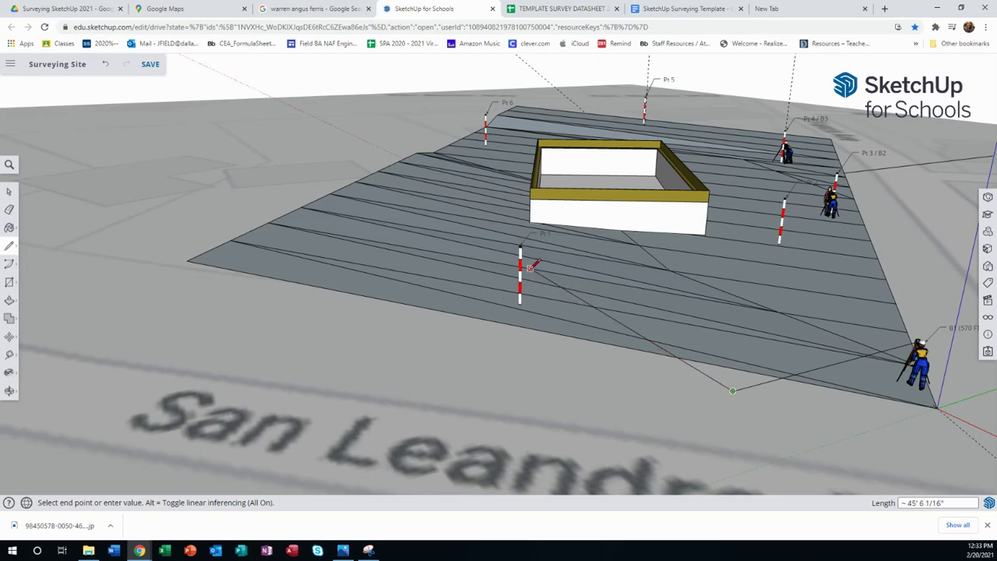
{"action": "scroll", "coordinate": [538, 280], "scroll_direction": "up", "scroll_amount": 1}
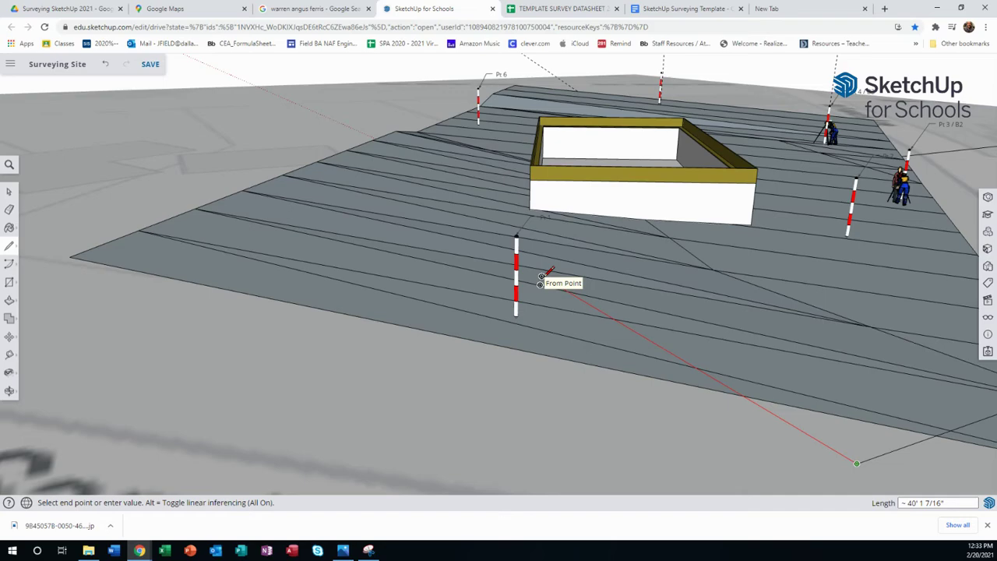
{"action": "middle_click_drag", "start_coordinate": [538, 281], "coordinate": [352, 316]}
{"action": "scroll", "coordinate": [380, 294], "scroll_direction": "down", "scroll_amount": 6}
{"action": "scroll", "coordinate": [353, 272], "scroll_direction": "up", "scroll_amount": 3}
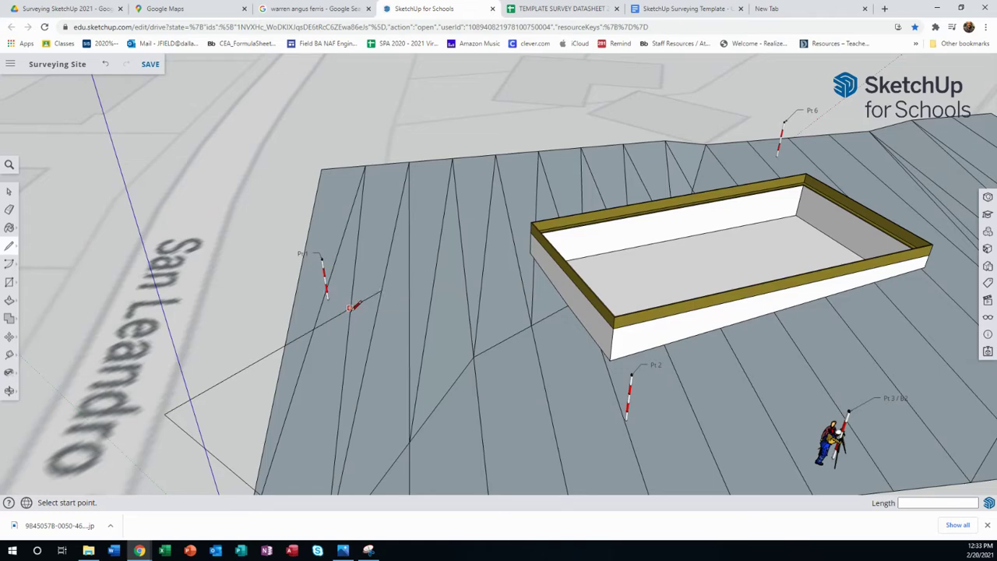
Step: Draw a connecting line along the green axis from the red-axis line to the lower white section of the Pt 1 rod
{"action": "scroll", "coordinate": [352, 306], "scroll_direction": "down", "scroll_amount": 5}
{"action": "scroll", "coordinate": [340, 302], "scroll_direction": "up", "scroll_amount": 3}
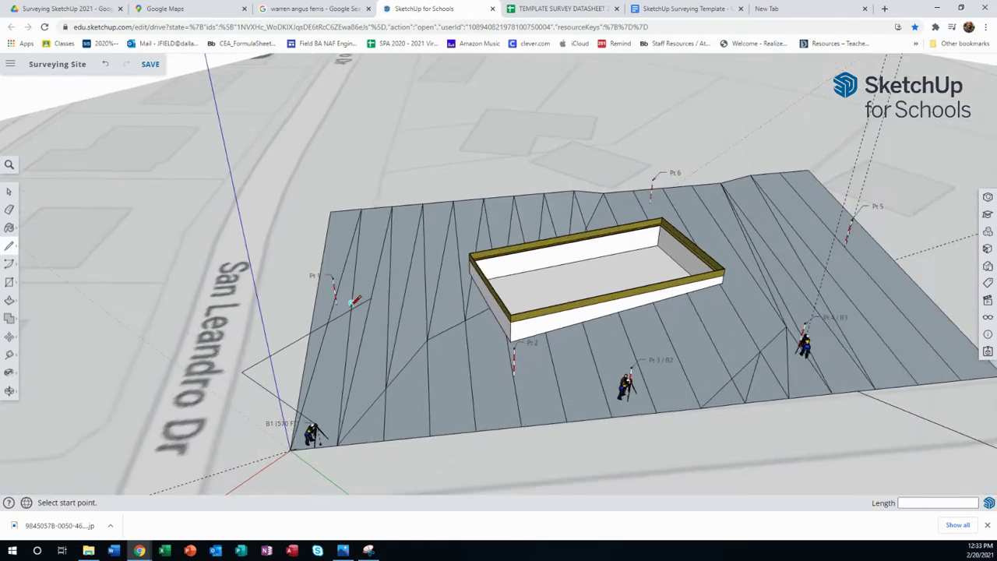
{"action": "middle_click_drag", "start_coordinate": [340, 302], "coordinate": [264, 302]}
{"action": "left_click_drag", "start_coordinate": [186, 303], "coordinate": [257, 312]}
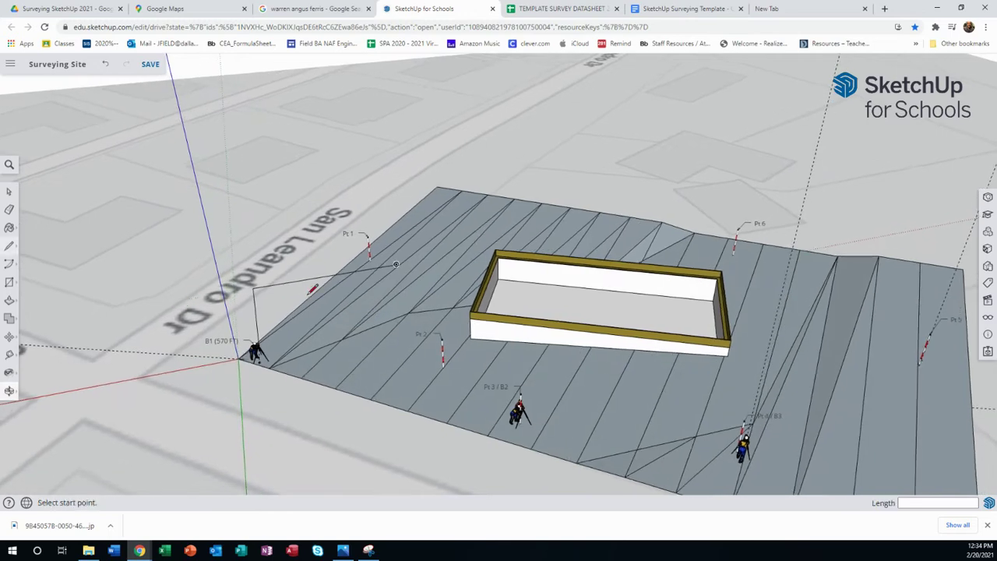
{"action": "key", "text": "l"}
{"action": "left_click", "coordinate": [373, 267]}
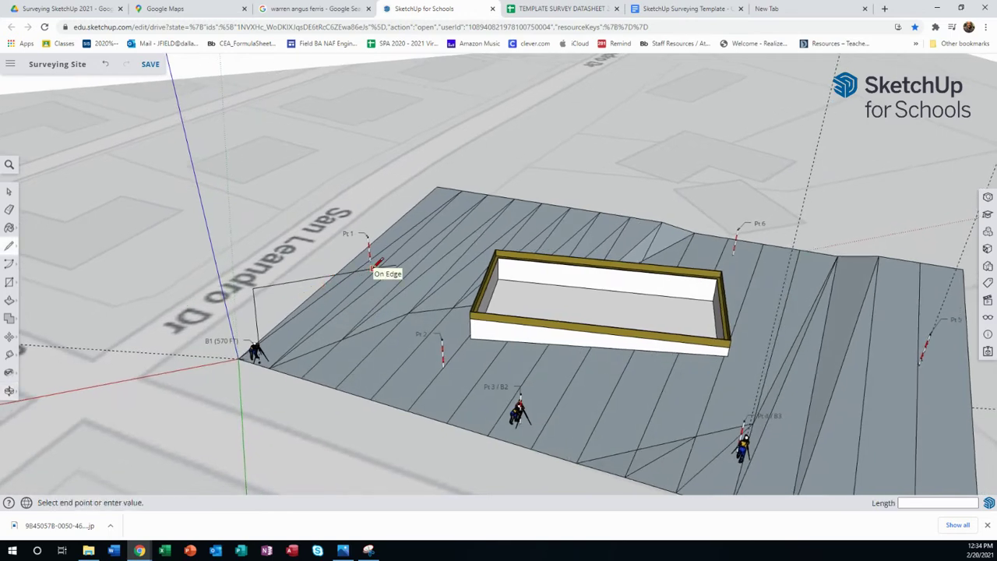
{"action": "scroll", "coordinate": [371, 261], "scroll_direction": "up", "scroll_amount": 5}
{"action": "scroll", "coordinate": [370, 252], "scroll_direction": "up", "scroll_amount": 4}
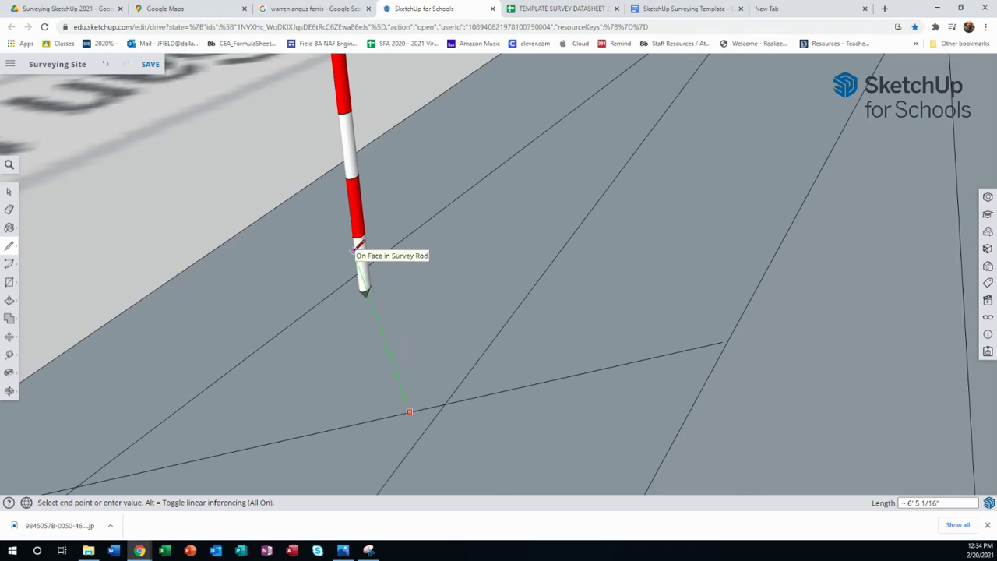
{"action": "middle_click_drag", "start_coordinate": [379, 271], "coordinate": [538, 276]}
{"action": "scroll", "coordinate": [534, 289], "scroll_direction": "down", "scroll_amount": 3}
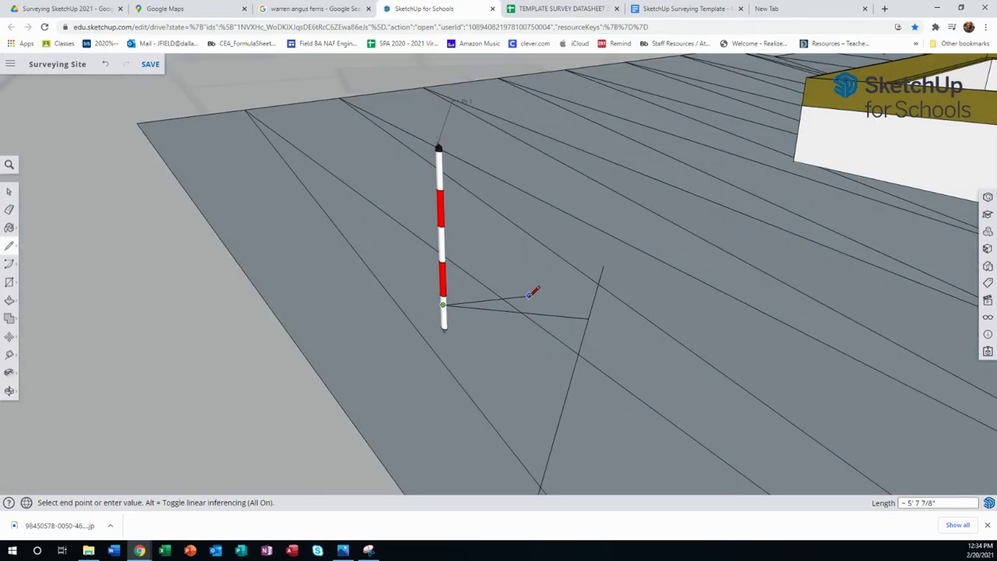
{"action": "key", "text": "Escape"}
Step: Start a tape measurement on the Pt 1 rod at the point where the connecting line meets it
{"action": "scroll", "coordinate": [499, 303], "scroll_direction": "down", "scroll_amount": 6}
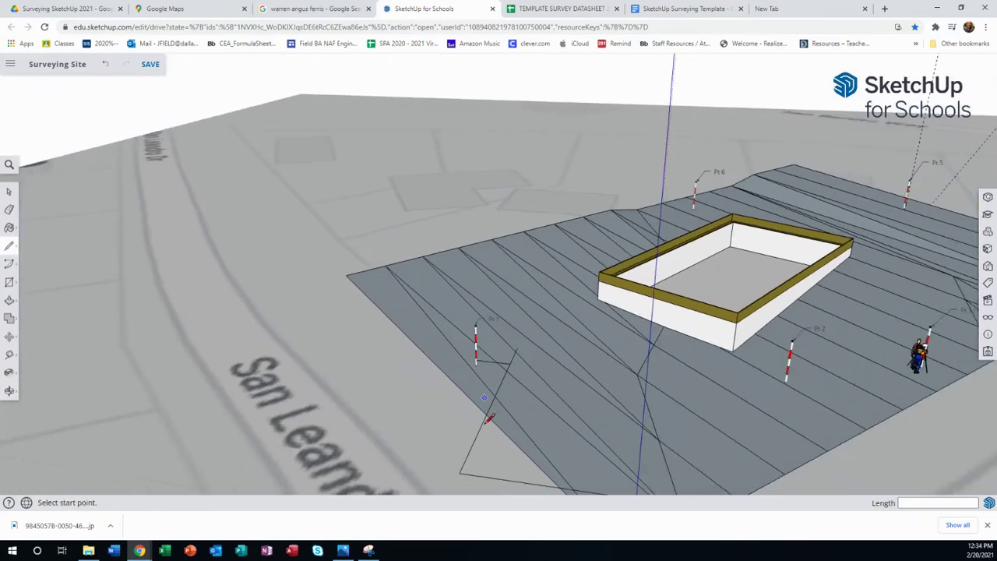
{"action": "middle_click_drag", "start_coordinate": [488, 420], "coordinate": [569, 296]}
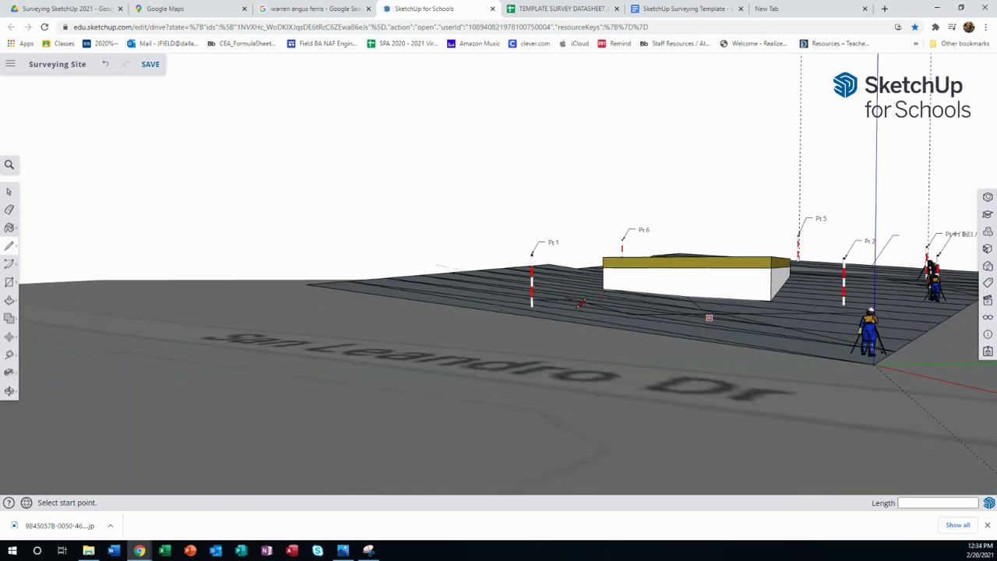
{"action": "scroll", "coordinate": [562, 299], "scroll_direction": "up", "scroll_amount": 1}
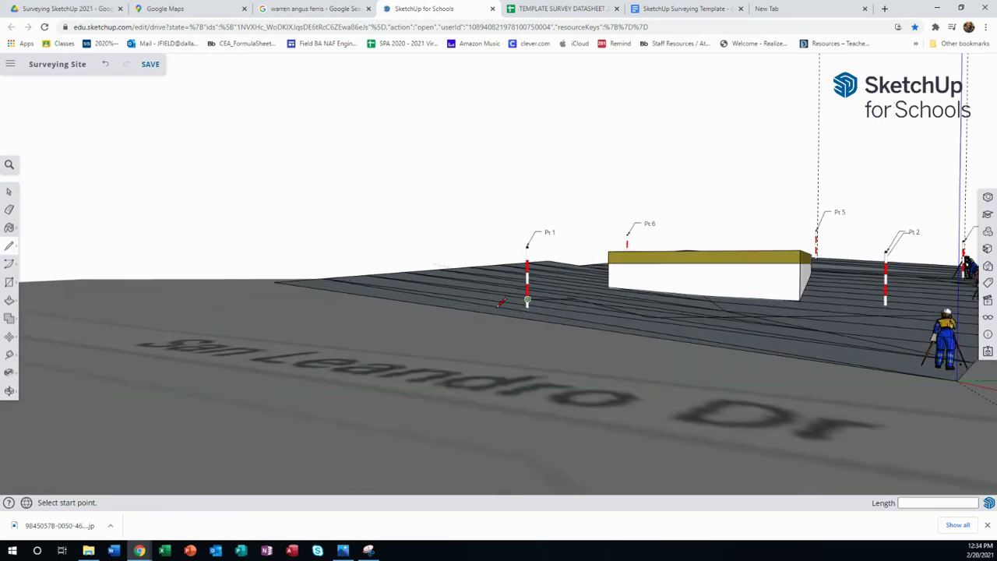
{"action": "left_click", "coordinate": [10, 354]}
{"action": "scroll", "coordinate": [525, 281], "scroll_direction": "up", "scroll_amount": 5}
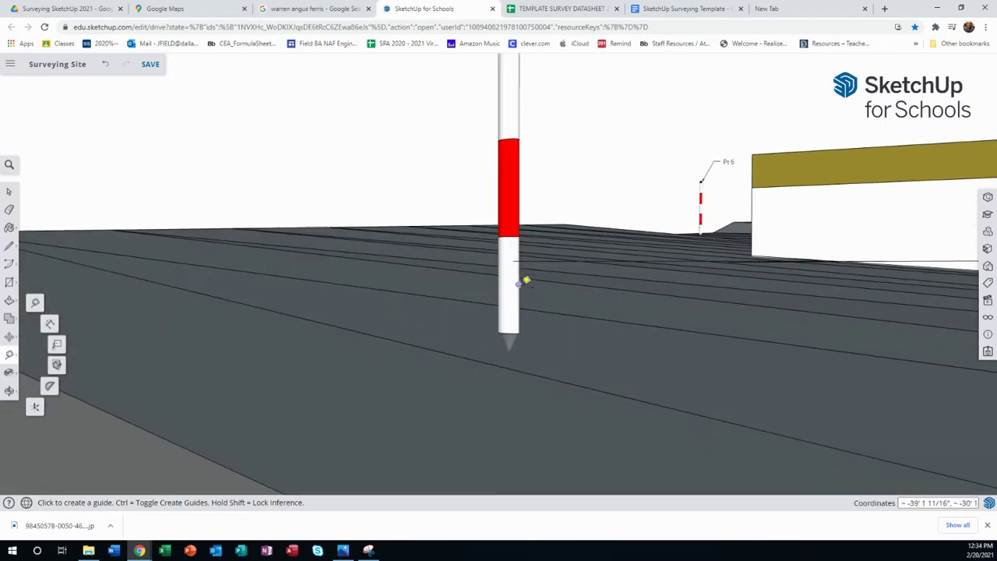
{"action": "left_click", "coordinate": [514, 261]}
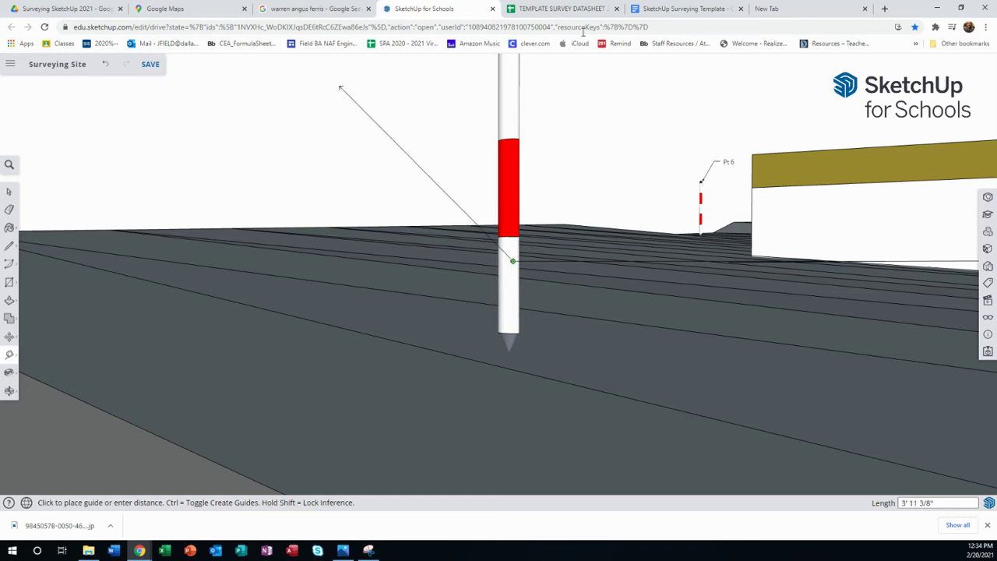
Step: Switch to the TEMPLATE SURVEY DATASHEET and enter point 2's foresight as 1 in FS (FT Reading) and 6 in FS (IN Reading)
{"action": "left_click", "coordinate": [563, 8]}
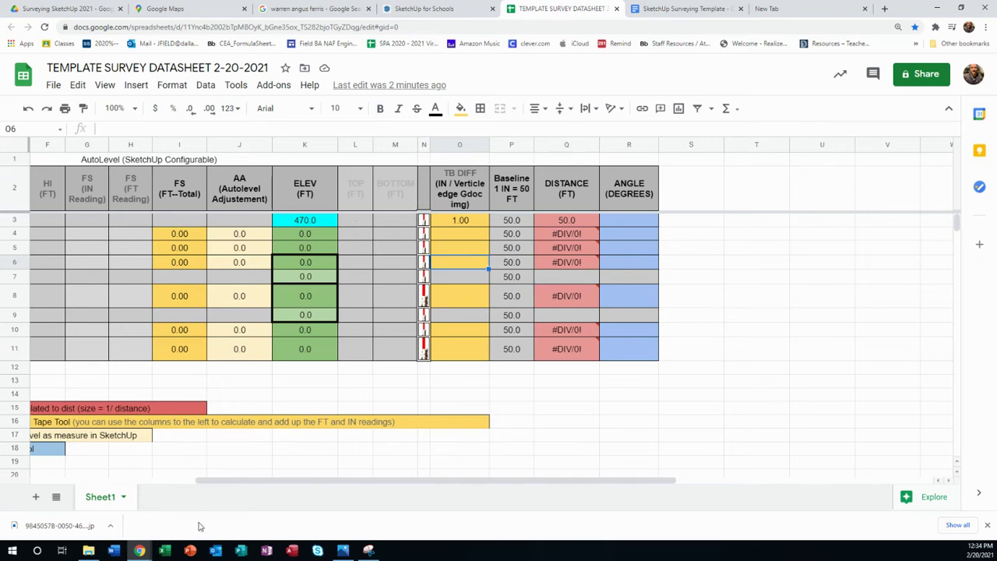
{"action": "left_click_drag", "start_coordinate": [409, 481], "coordinate": [278, 482]}
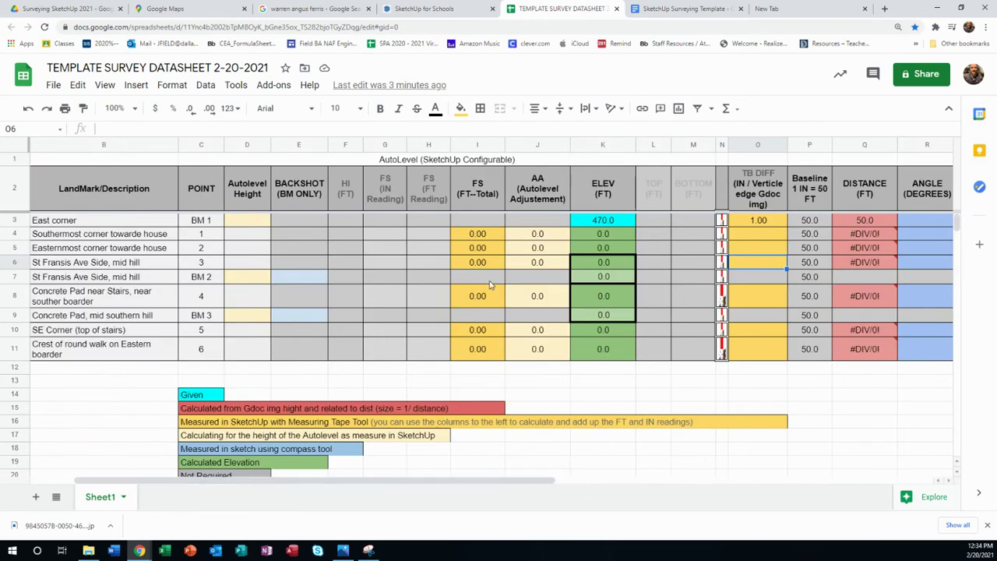
{"action": "left_click", "coordinate": [427, 250]}
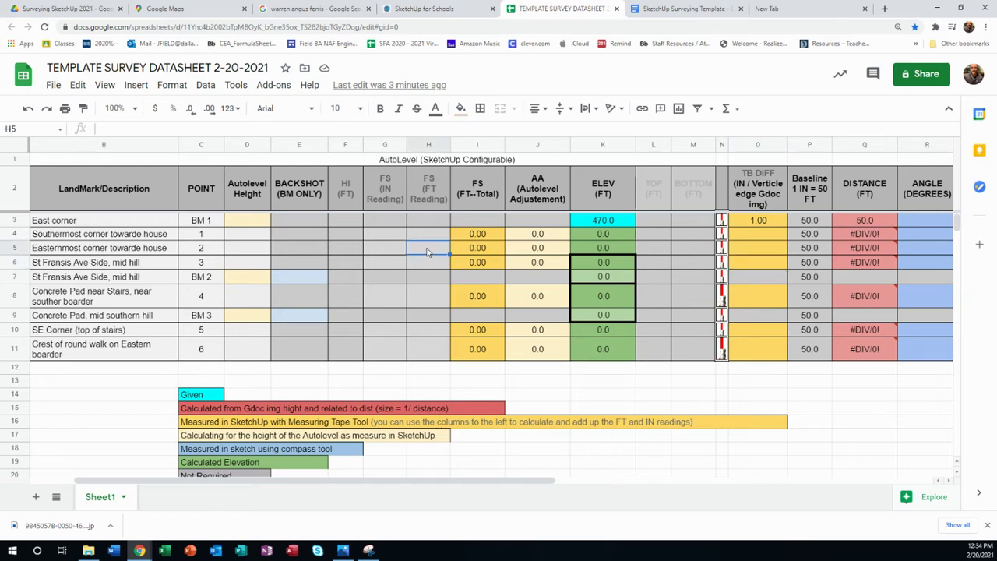
{"action": "type", "text": "1"}
{"action": "left_click", "coordinate": [384, 253]}
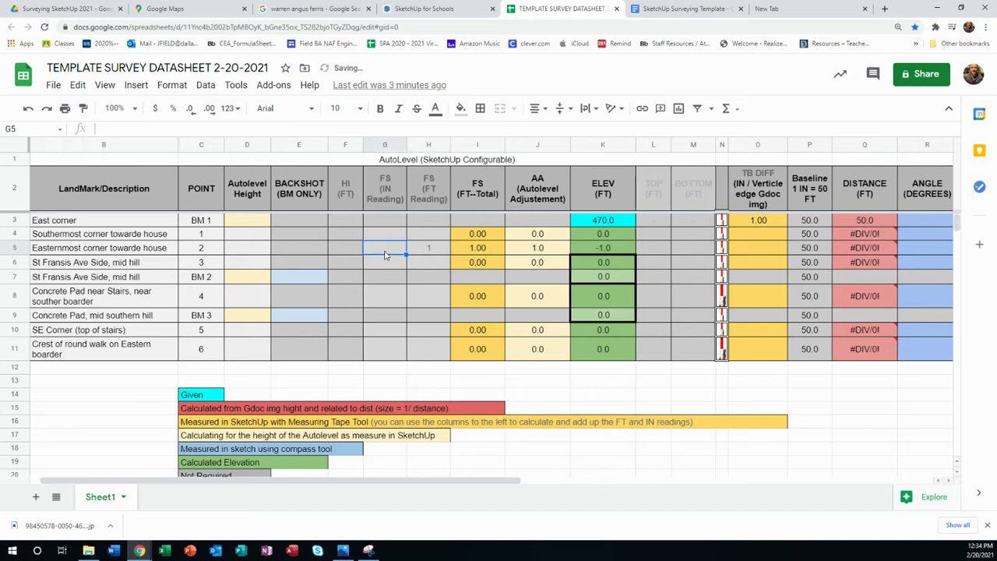
{"action": "type", "text": "6"}
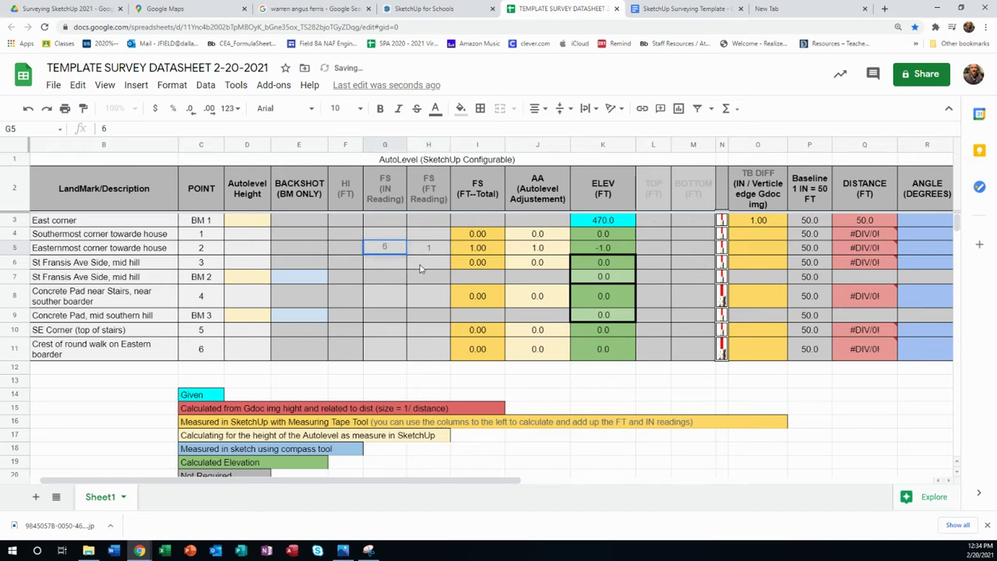
{"action": "left_click", "coordinate": [421, 267]}
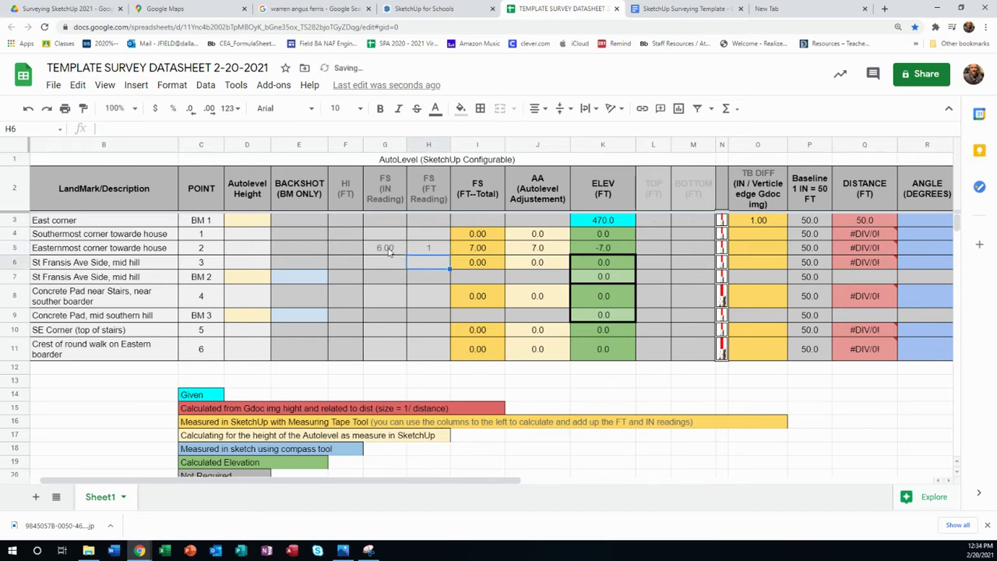
Step: Clear point 2's FS (IN Reading) and set its FS (FT Reading) to 1.5
{"action": "double_click", "coordinate": [389, 249]}
{"action": "left_click", "coordinate": [387, 265]}
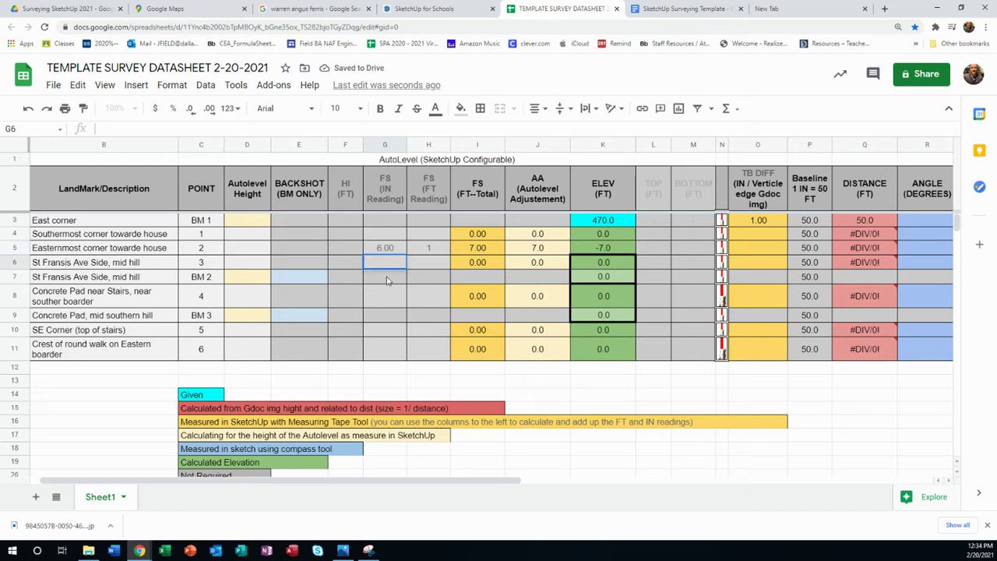
{"action": "left_click", "coordinate": [388, 277]}
{"action": "left_click", "coordinate": [384, 288]}
{"action": "double_click", "coordinate": [400, 247]}
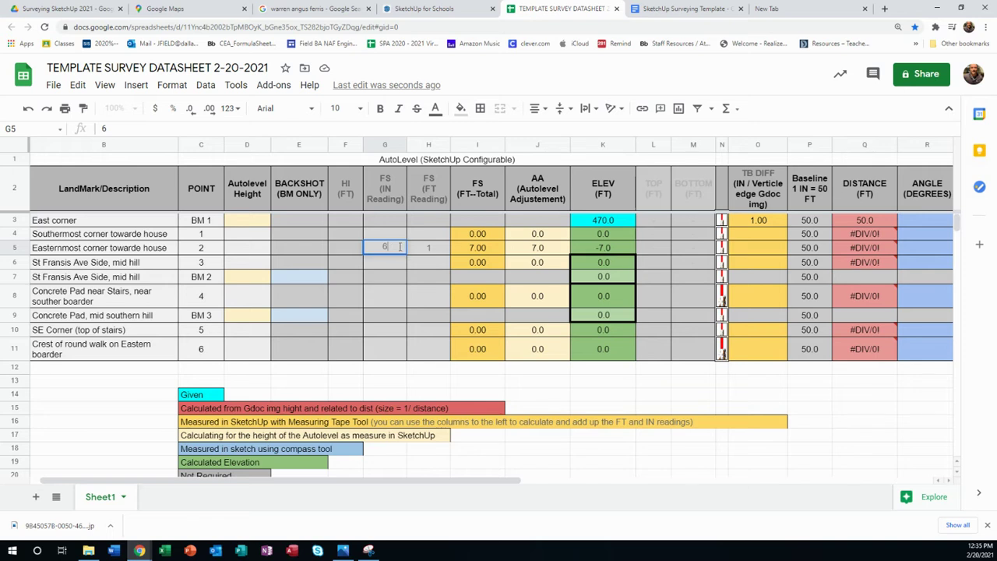
{"action": "key", "text": "Delete"}
{"action": "left_click", "coordinate": [433, 248]}
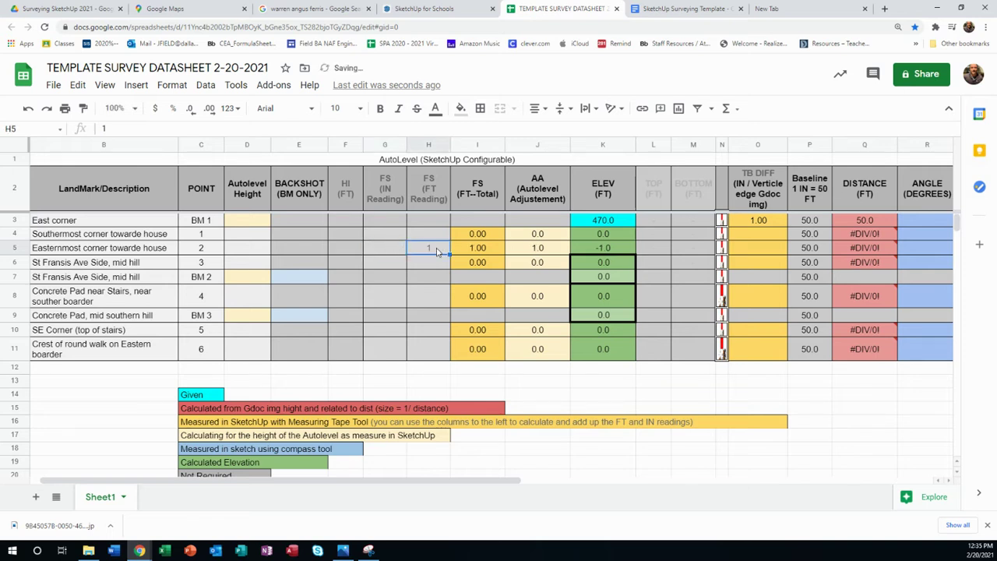
{"action": "double_click", "coordinate": [437, 248]}
{"action": "type", "text": ".5"}
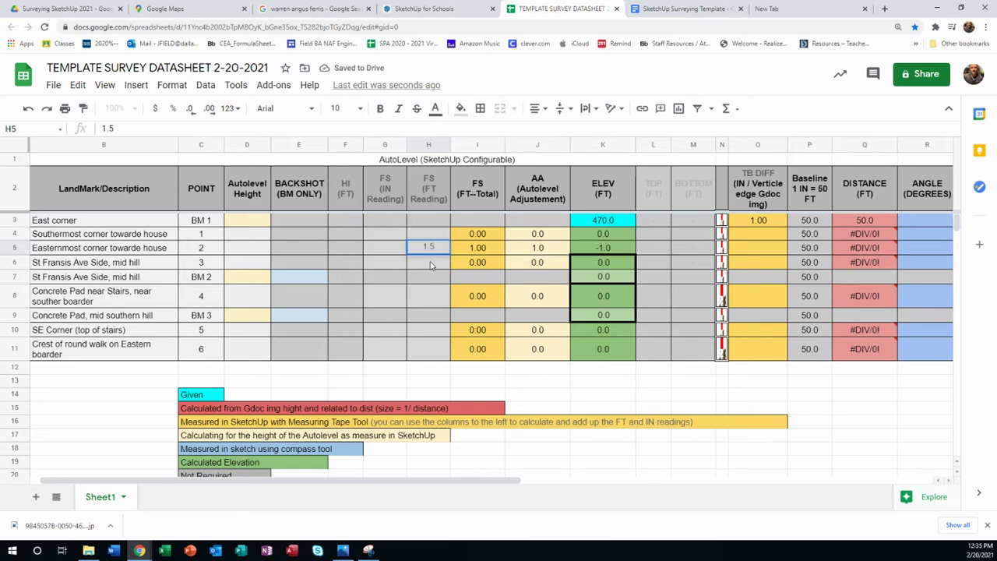
{"action": "key", "text": "Return"}
{"action": "left_click", "coordinate": [477, 251]}
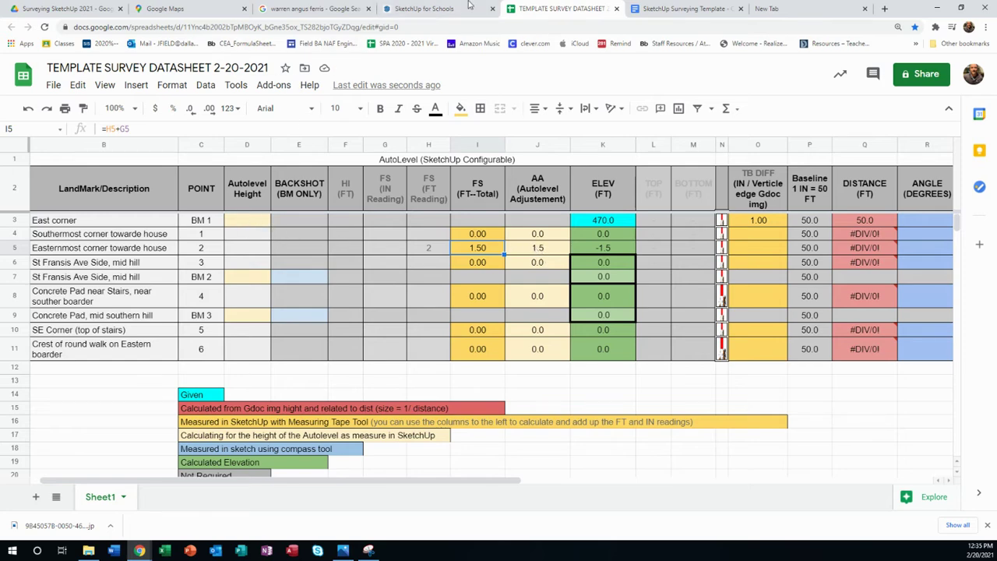
Step: Switch to SketchUp and finish the open tape measurement beside the Pt 1 rod
{"action": "left_click", "coordinate": [411, 9]}
{"action": "scroll", "coordinate": [396, 340], "scroll_direction": "down", "scroll_amount": 4}
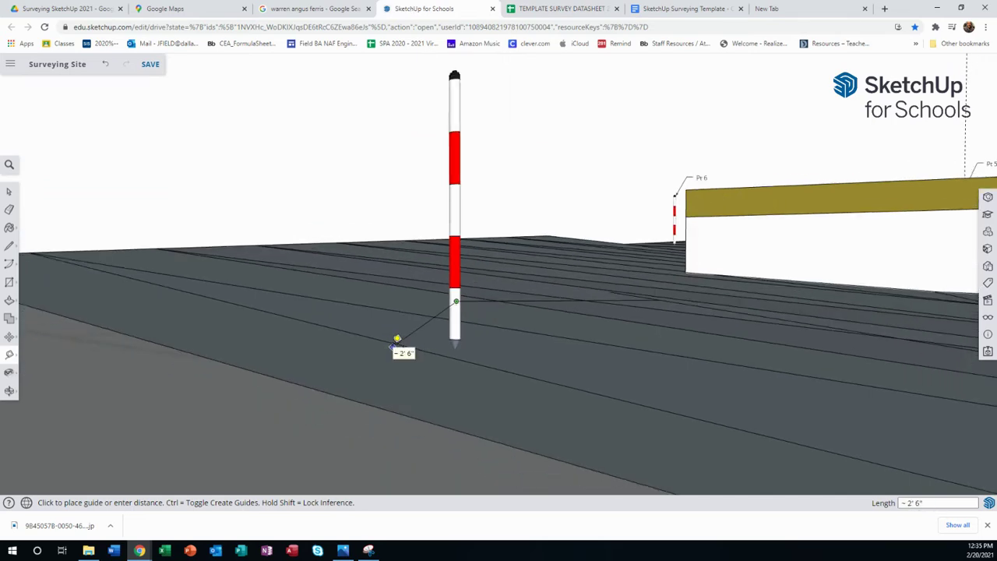
{"action": "left_click", "coordinate": [396, 340]}
Step: Measure the B1 autolevel's height vertically with the tape from its eyepiece down to the ground
{"action": "scroll", "coordinate": [399, 338], "scroll_direction": "down", "scroll_amount": 3}
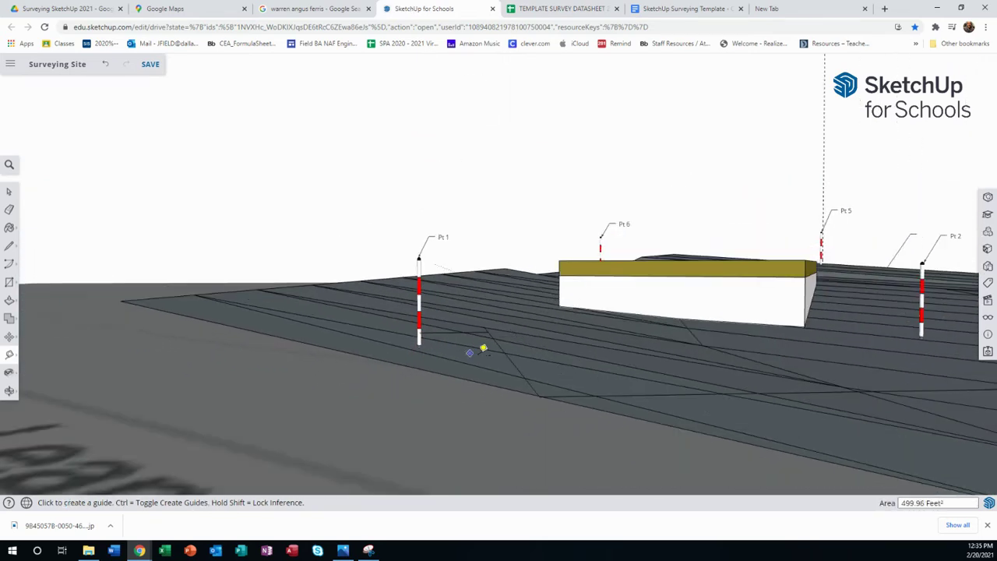
{"action": "scroll", "coordinate": [481, 351], "scroll_direction": "down", "scroll_amount": 3}
{"action": "scroll", "coordinate": [500, 367], "scroll_direction": "down", "scroll_amount": 3}
{"action": "scroll", "coordinate": [705, 394], "scroll_direction": "up", "scroll_amount": 6}
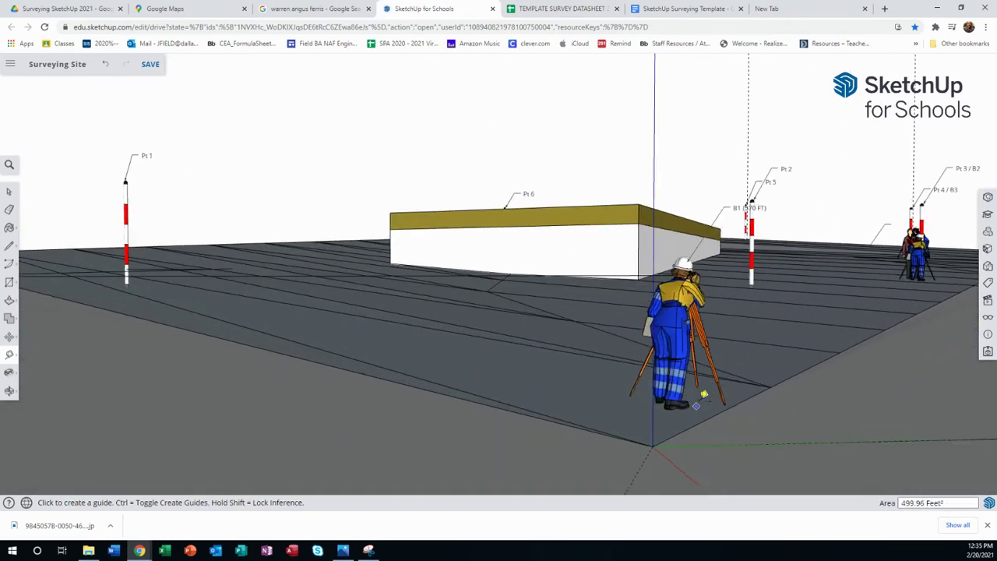
{"action": "middle_click_drag", "start_coordinate": [709, 393], "coordinate": [863, 392]}
{"action": "scroll", "coordinate": [813, 334], "scroll_direction": "up", "scroll_amount": 3}
{"action": "scroll", "coordinate": [607, 334], "scroll_direction": "up", "scroll_amount": 3}
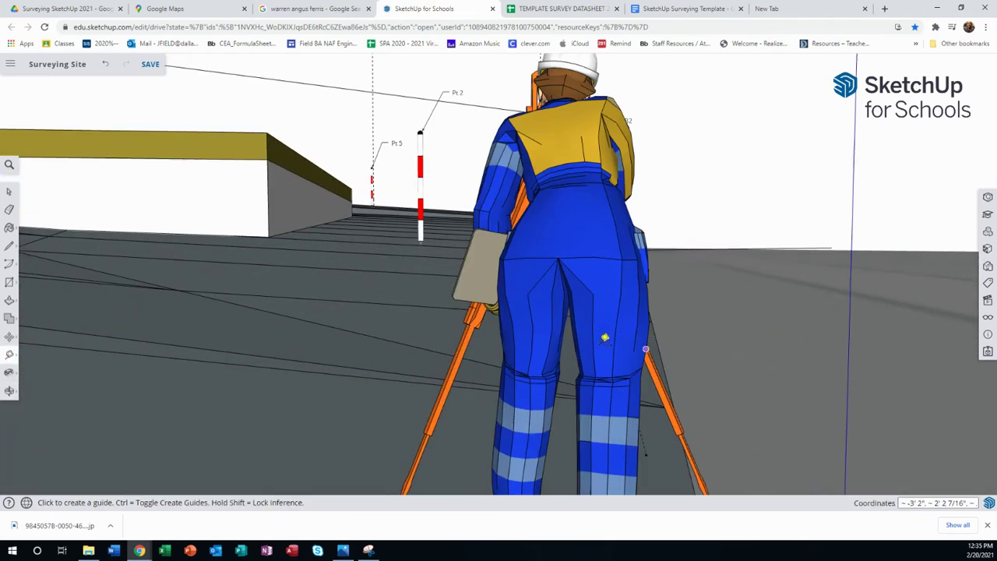
{"action": "middle_click_drag", "start_coordinate": [608, 334], "coordinate": [785, 348]}
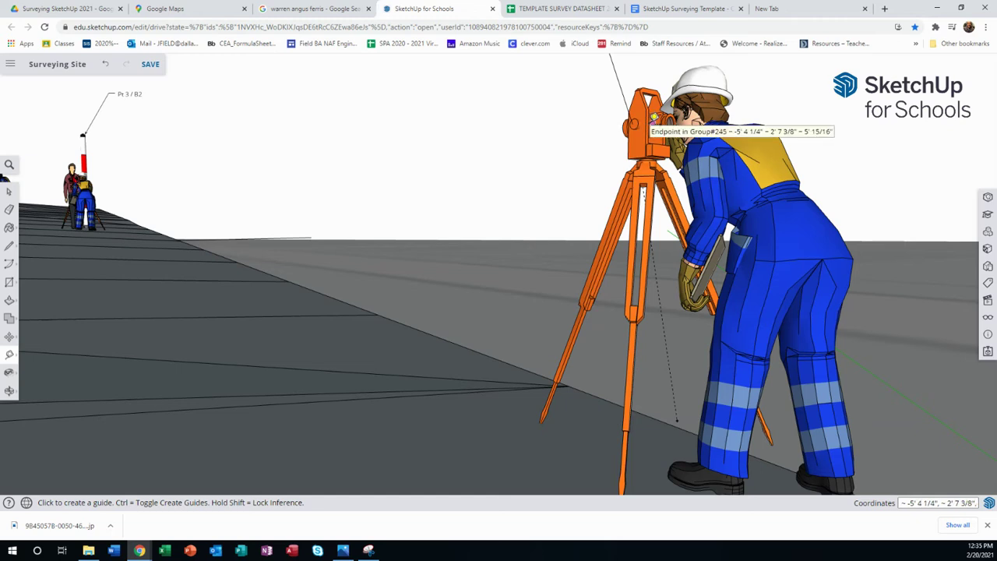
{"action": "left_click", "coordinate": [653, 122]}
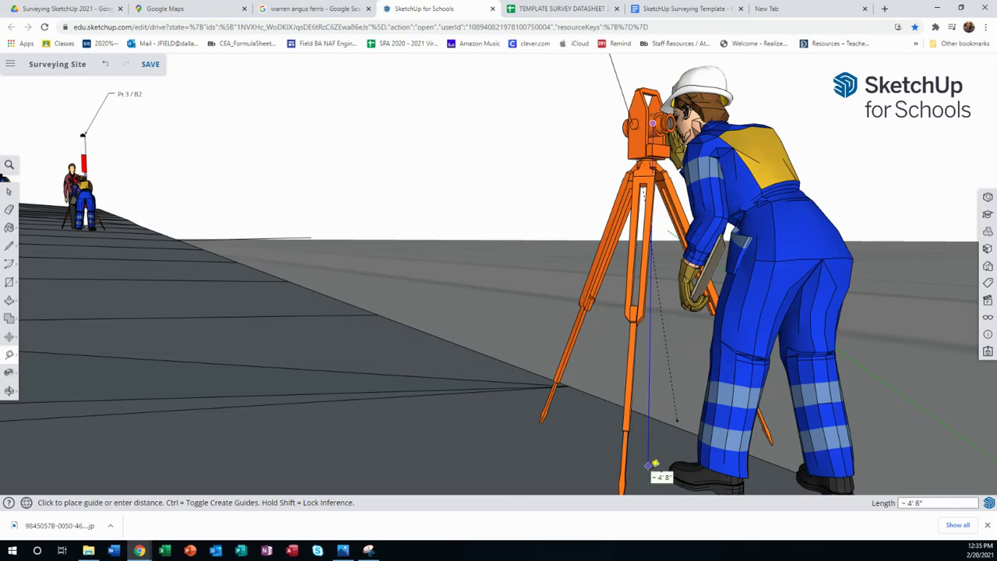
Step: Switch to the survey datasheet and enter =4+(8/12) as BM 1's Autolevel Height
{"action": "left_click", "coordinate": [547, 8]}
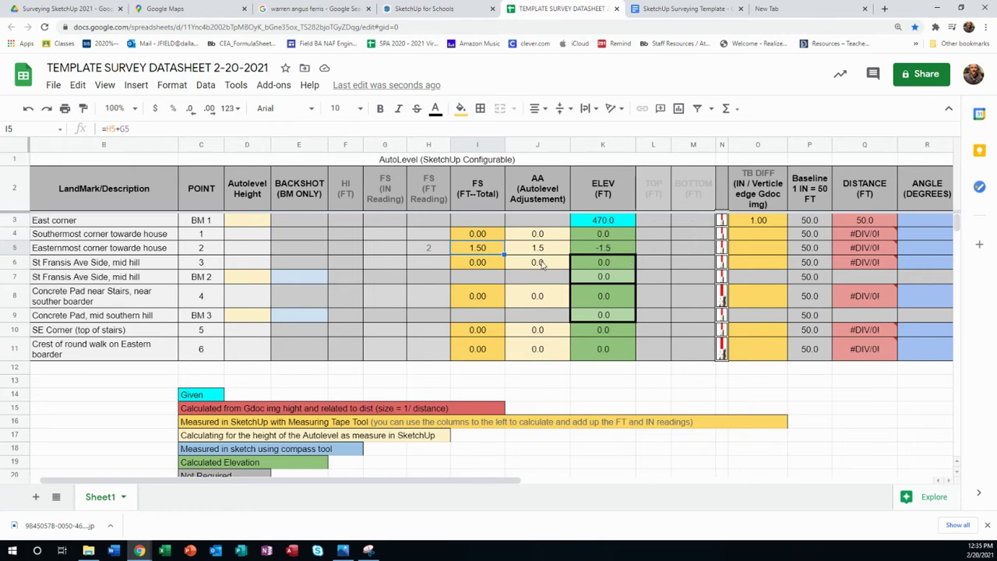
{"action": "left_click", "coordinate": [247, 225]}
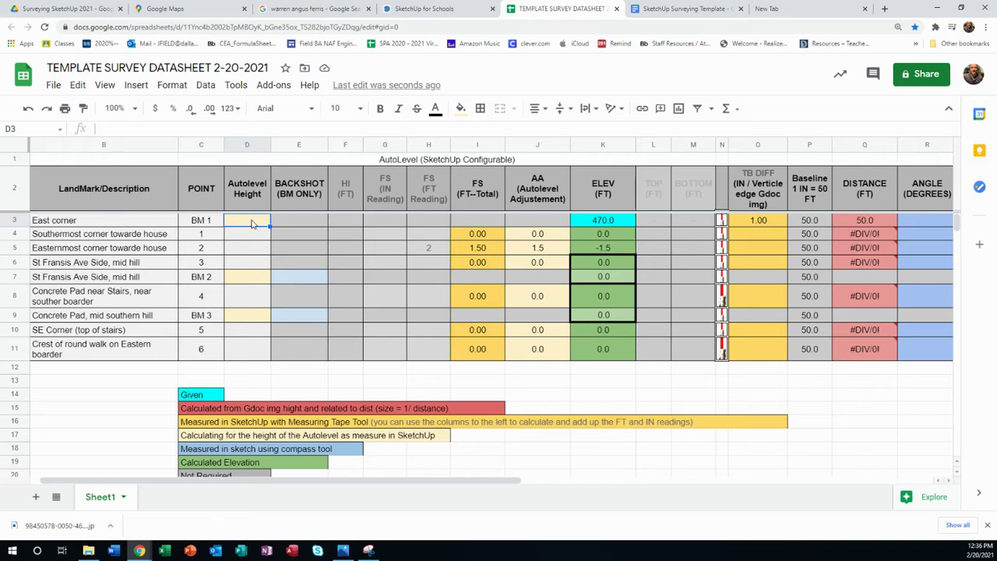
{"action": "double_click", "coordinate": [250, 223]}
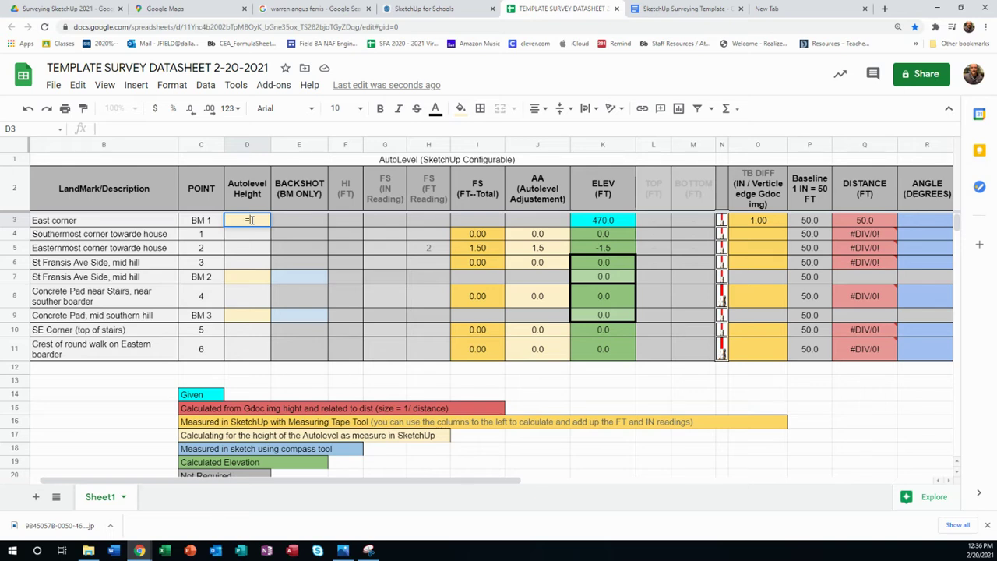
{"action": "type", "text": "="}
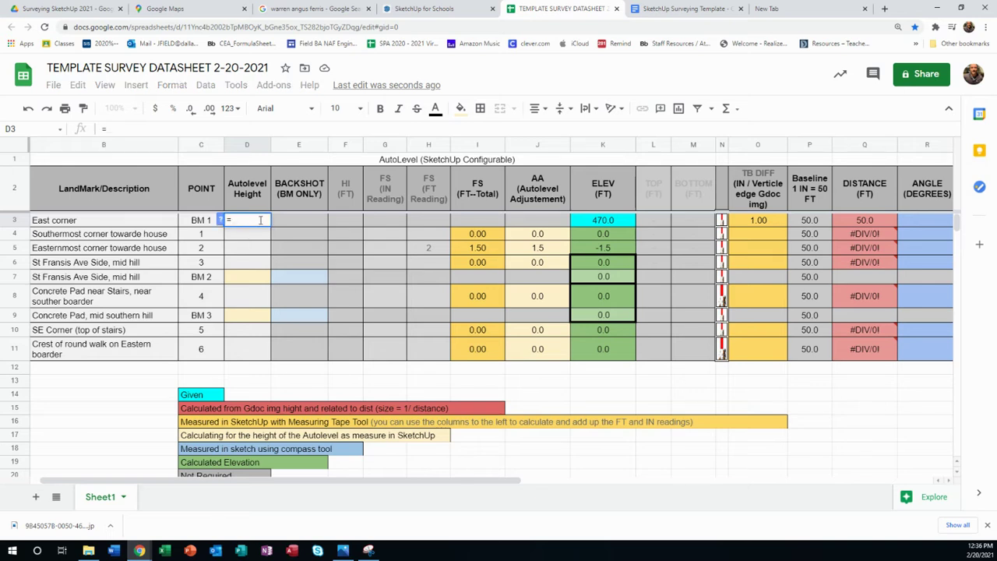
{"action": "type", "text": "4"}
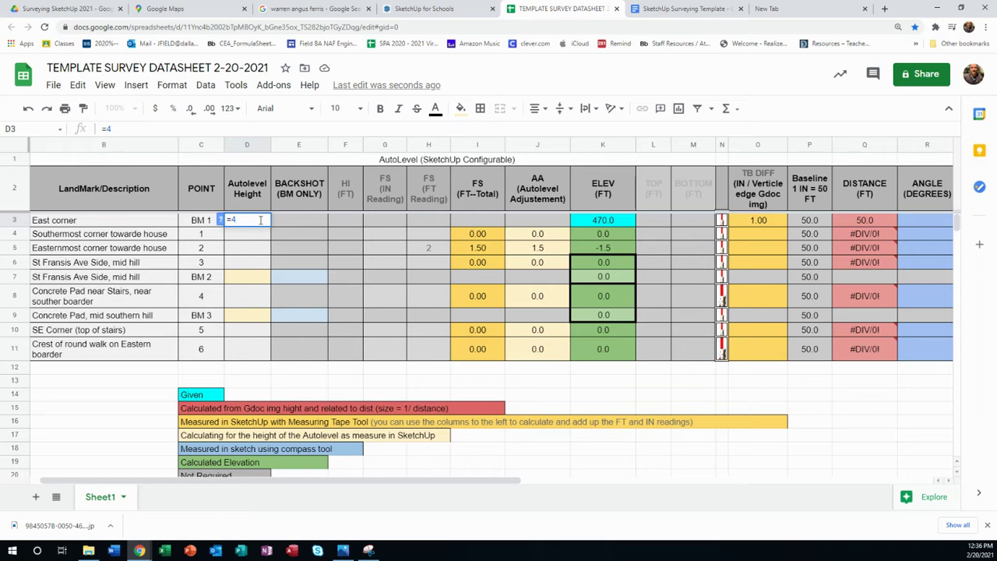
{"action": "type", "text": "+"}
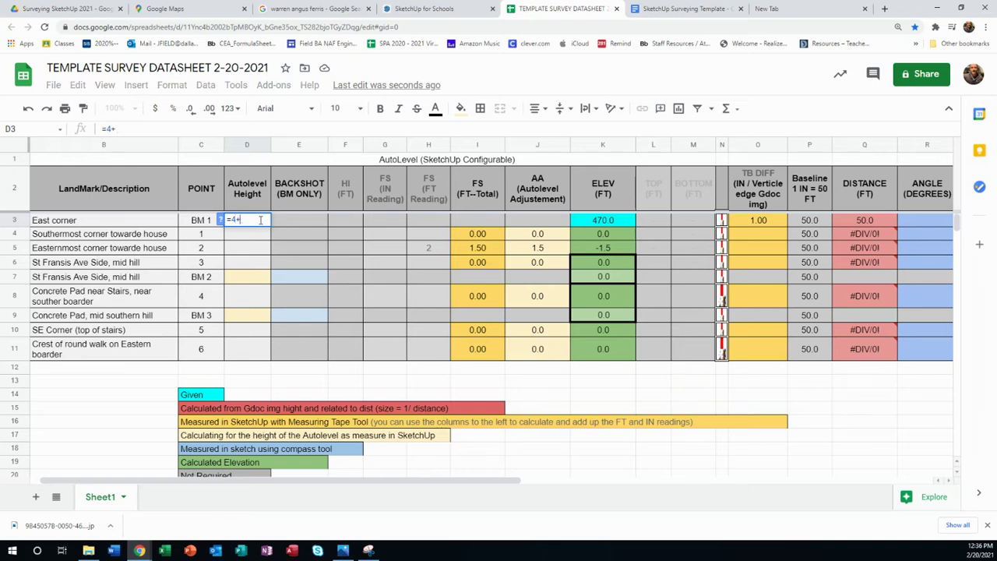
{"action": "type", "text": "(8"}
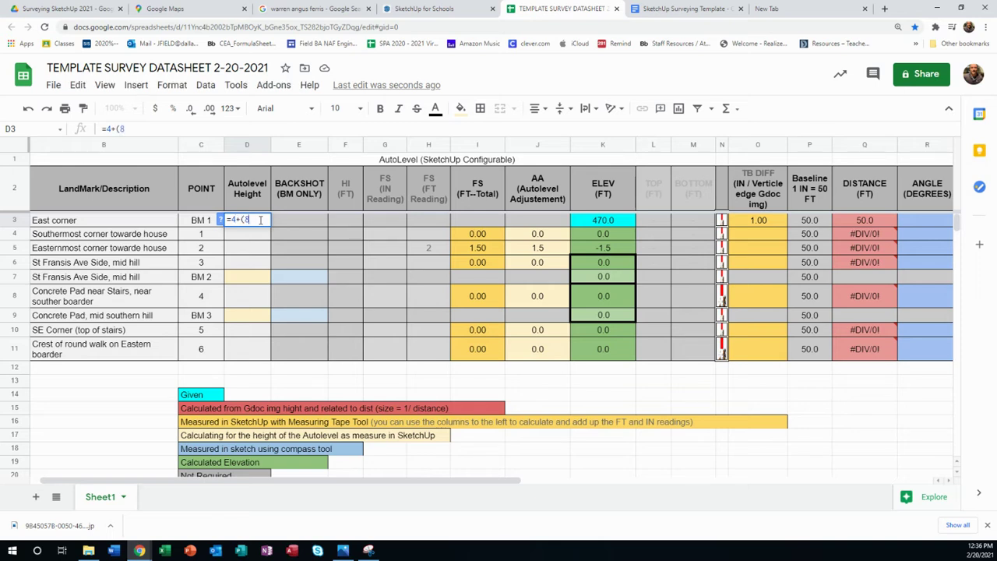
{"action": "type", "text": "/12)"}
{"action": "key", "text": "Return"}
{"action": "key", "text": "Up"}
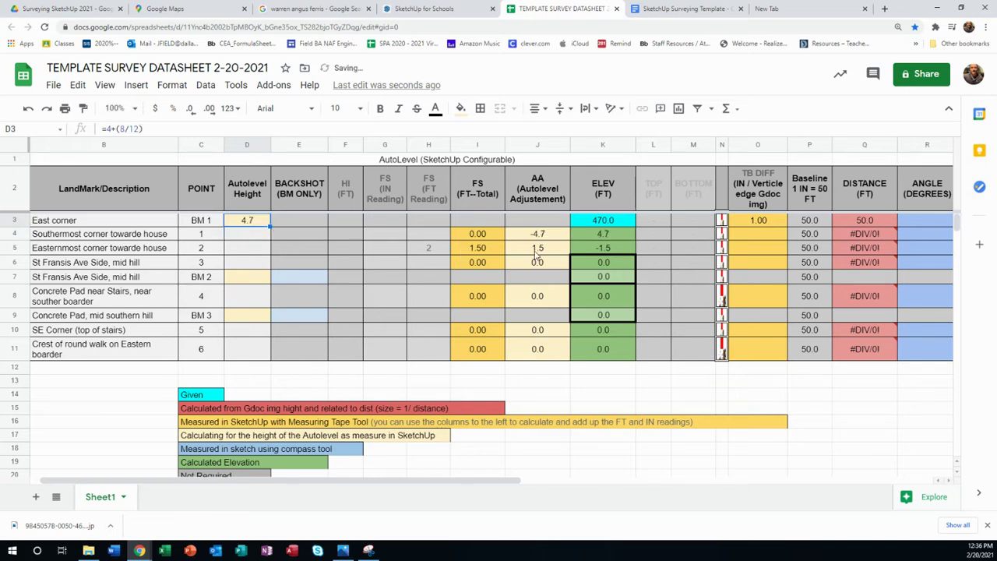
Step: Examine the elevation formulas of points 1 and 2
{"action": "left_click", "coordinate": [611, 251]}
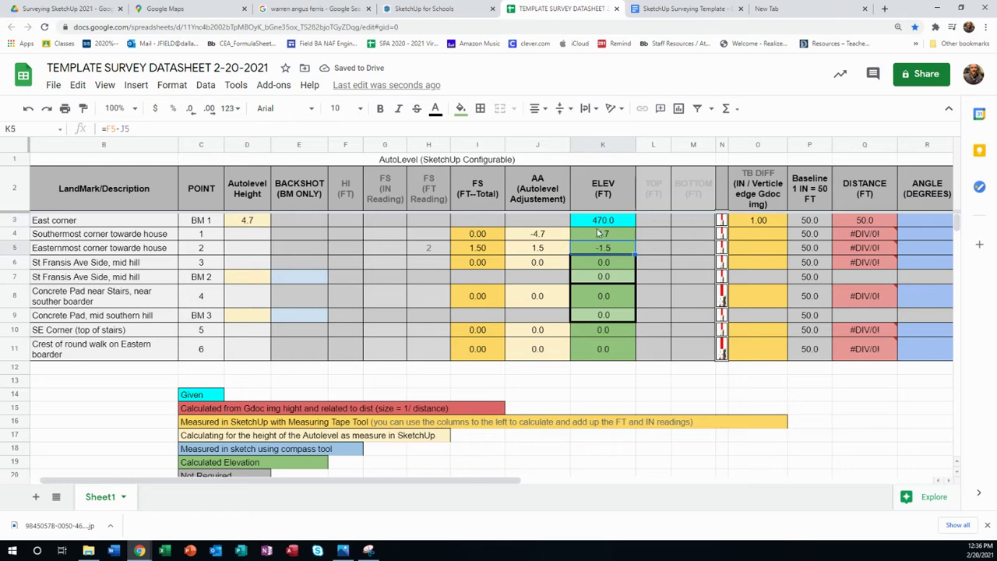
{"action": "left_click", "coordinate": [601, 236]}
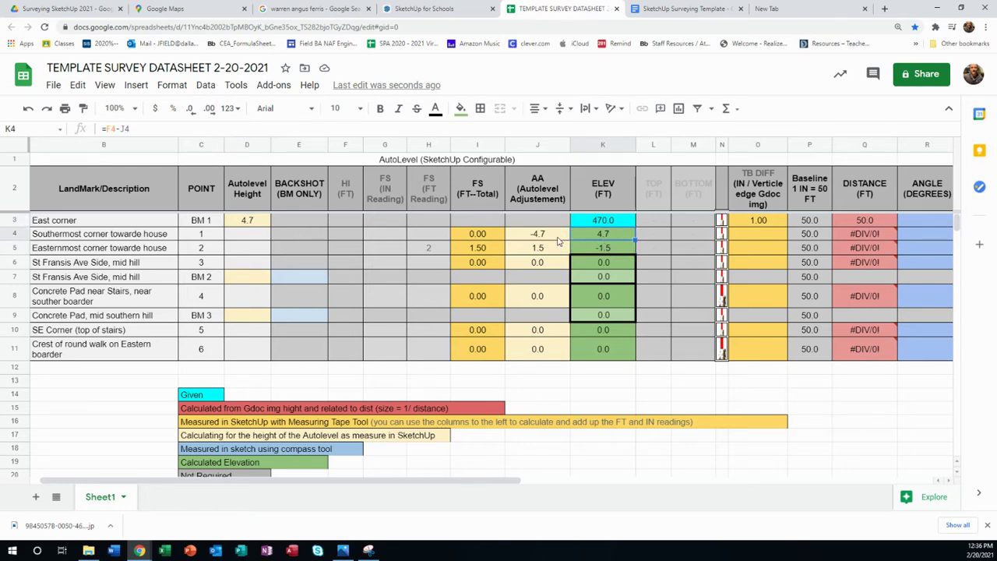
{"action": "double_click", "coordinate": [594, 235]}
{"action": "key", "text": "Return"}
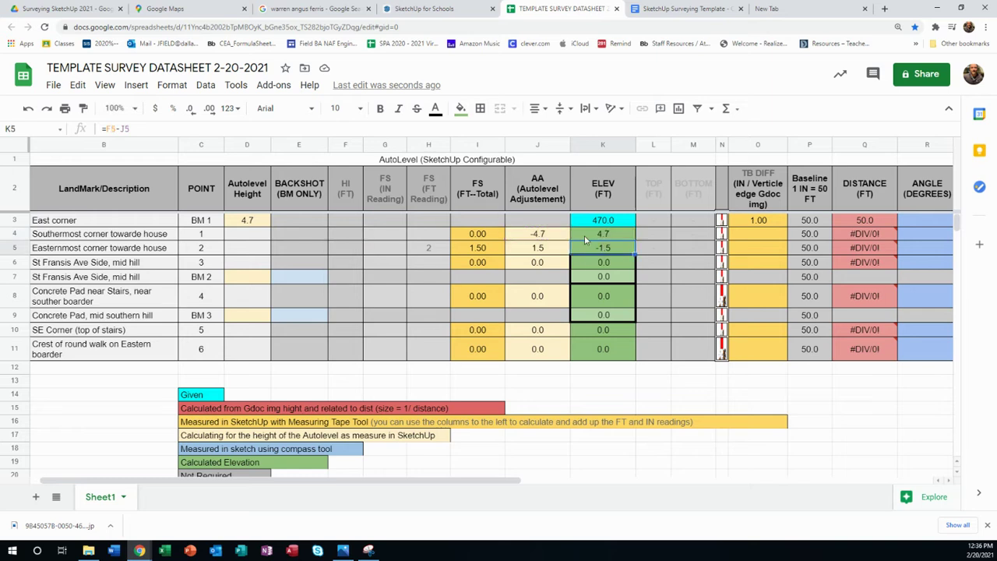
{"action": "left_click", "coordinate": [585, 236]}
Step: Set point 1's AA (Autolevel Adjustment) value to 1.5
{"action": "left_click", "coordinate": [536, 235]}
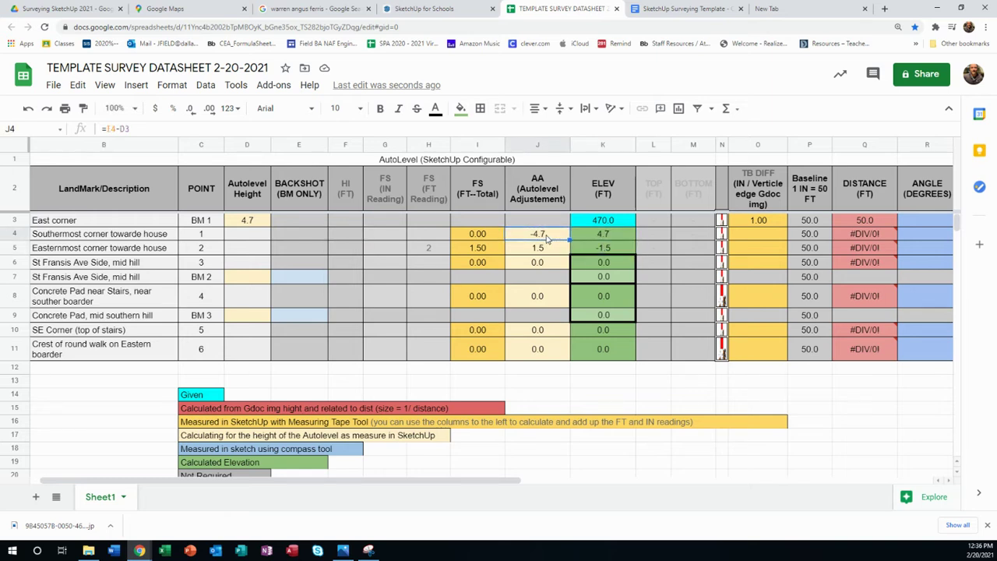
{"action": "type", "text": "1."}
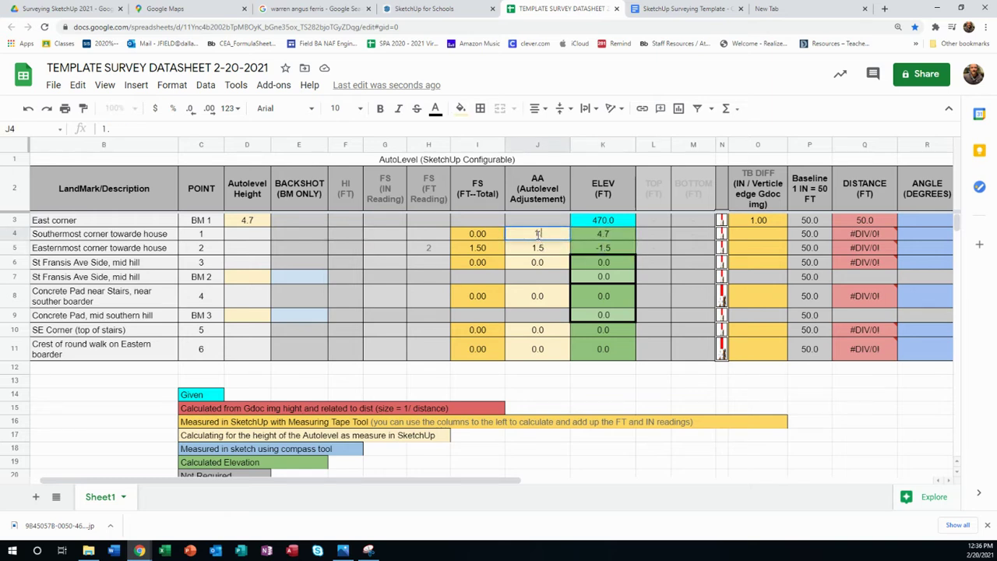
{"action": "type", "text": "5"}
{"action": "left_click", "coordinate": [482, 235]}
{"action": "left_click", "coordinate": [477, 247]}
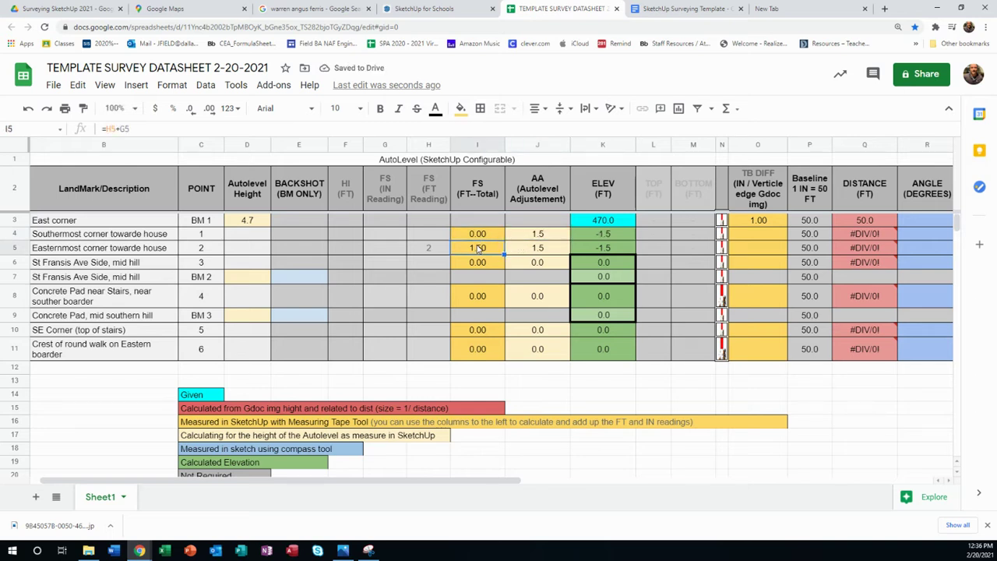
{"action": "key", "text": "Delete"}
{"action": "left_click", "coordinate": [480, 264]}
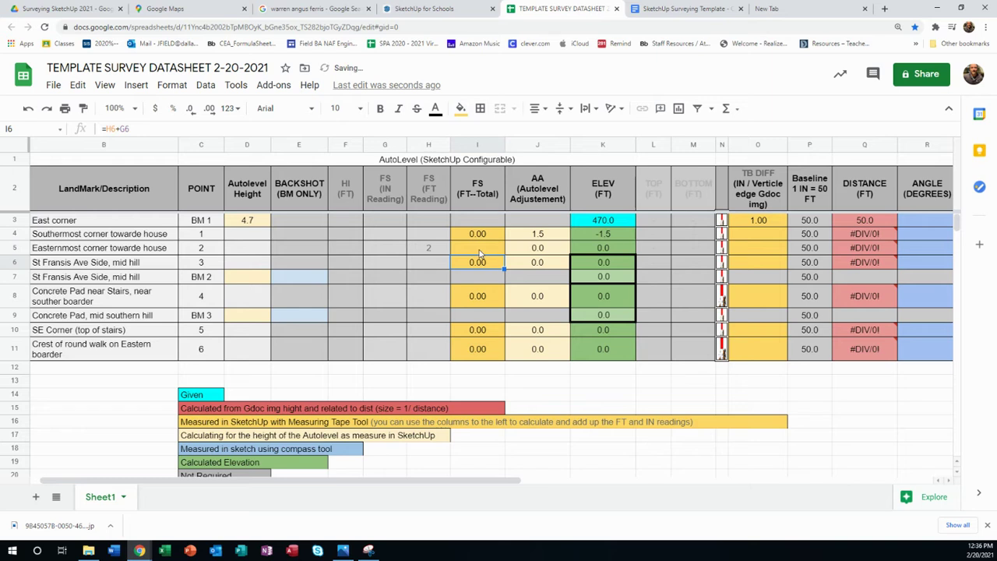
{"action": "key", "text": "ctrl+z"}
Step: Set point 2's FS (FT--Total) to 0 and clear its FS (FT Reading)
{"action": "left_click", "coordinate": [547, 264]}
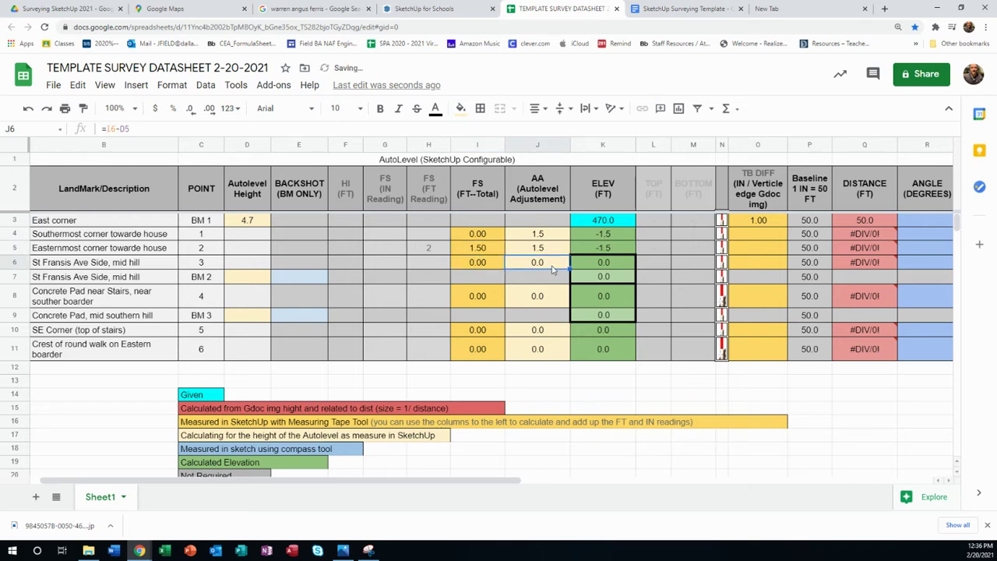
{"action": "left_click", "coordinate": [539, 250]}
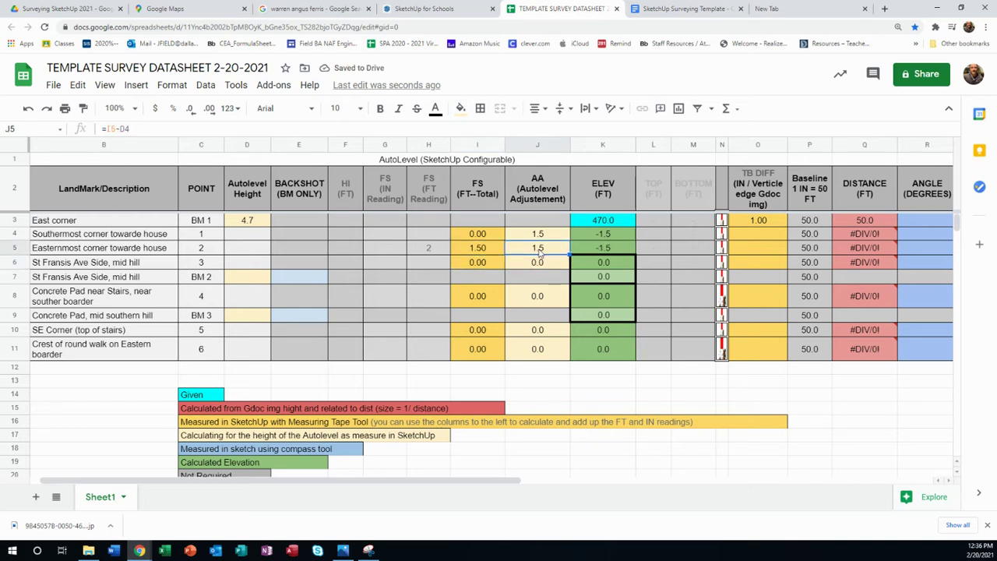
{"action": "left_click", "coordinate": [487, 254]}
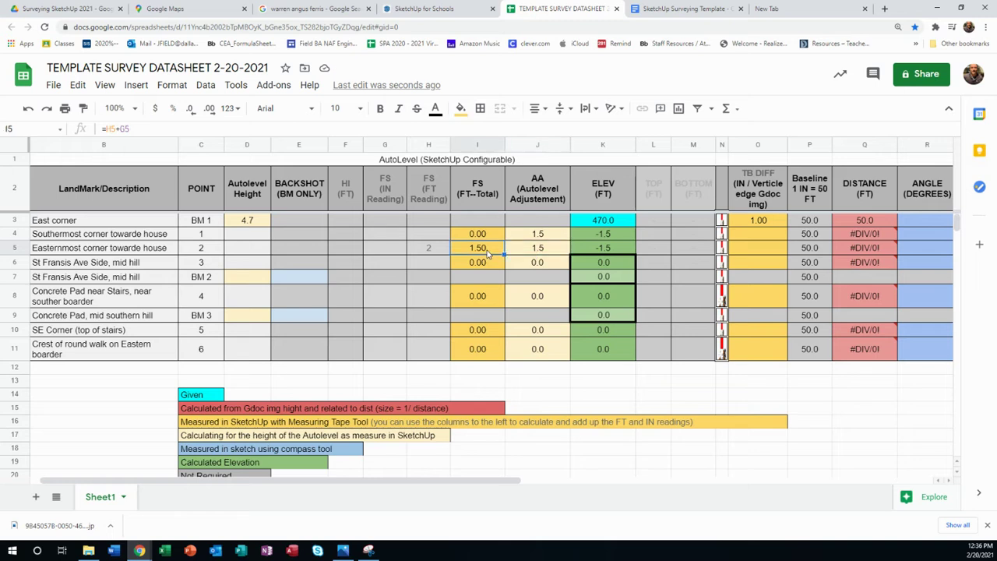
{"action": "key", "text": "Delete"}
{"action": "left_click", "coordinate": [481, 276]}
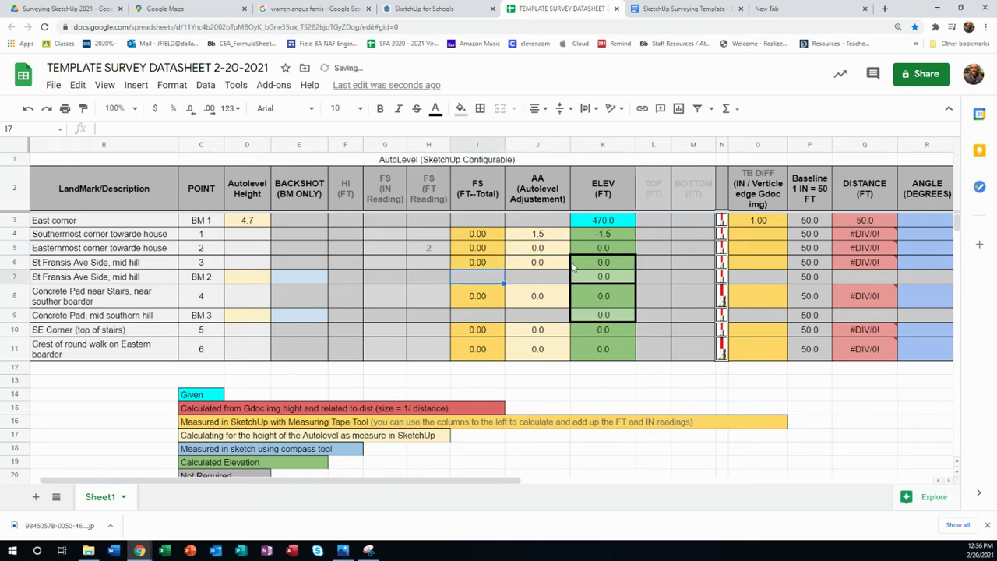
{"action": "left_click", "coordinate": [431, 249]}
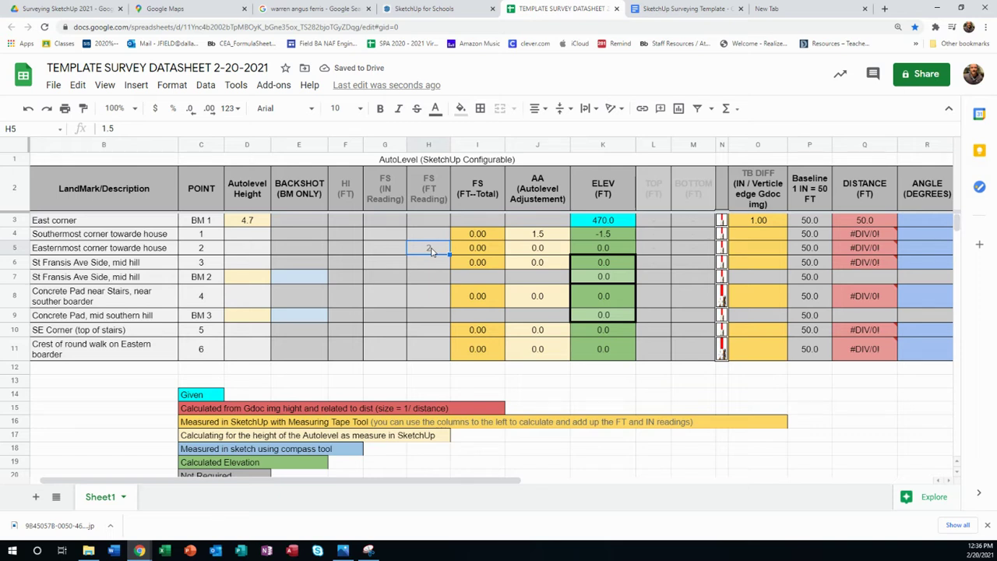
{"action": "key", "text": "Delete"}
{"action": "left_click", "coordinate": [478, 259]}
Step: Examine point 1's elevation formula together with its HI cell and BM 1's given elevation
{"action": "left_click", "coordinate": [589, 234]}
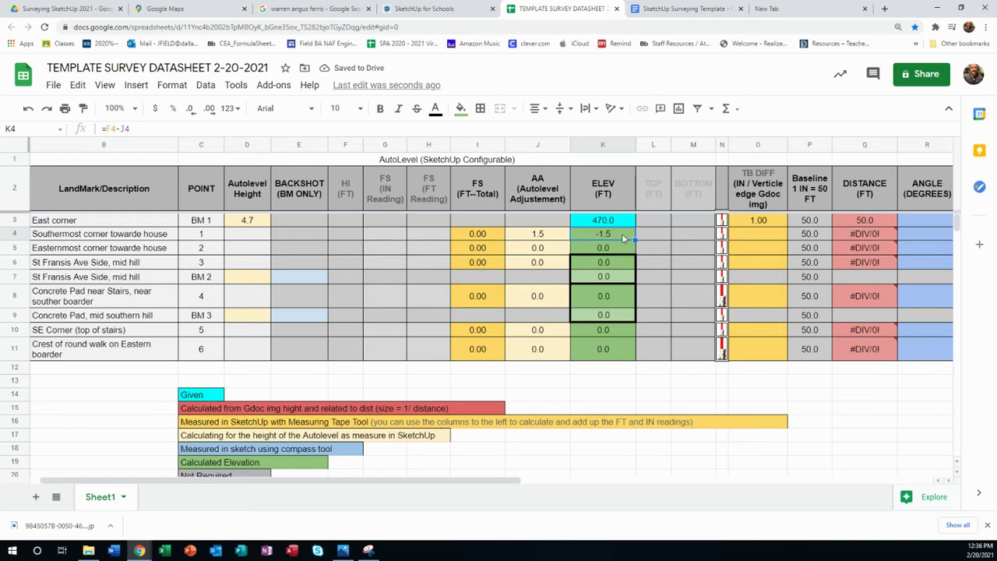
{"action": "double_click", "coordinate": [622, 236]}
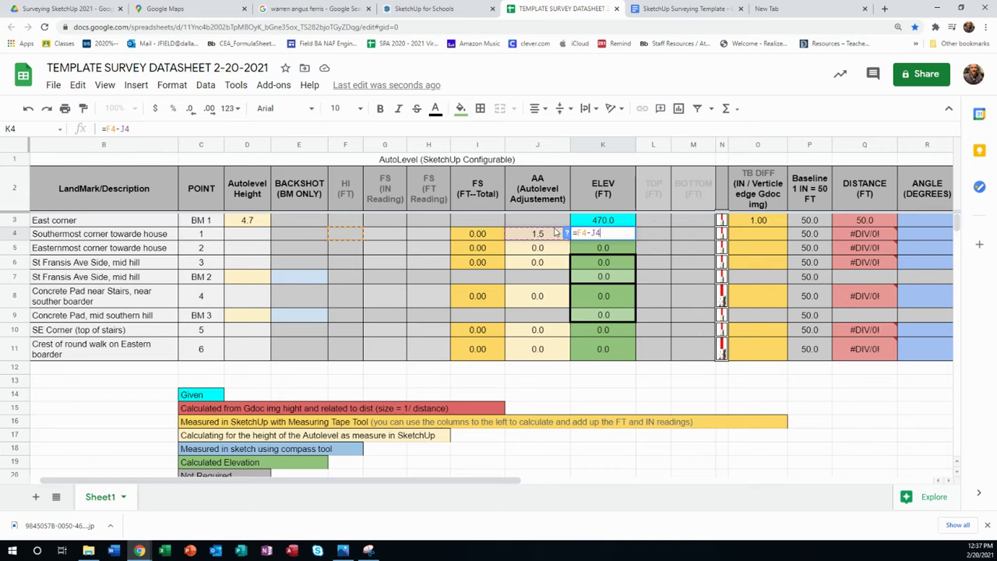
{"action": "left_click", "coordinate": [345, 232]}
{"action": "left_click", "coordinate": [604, 221]}
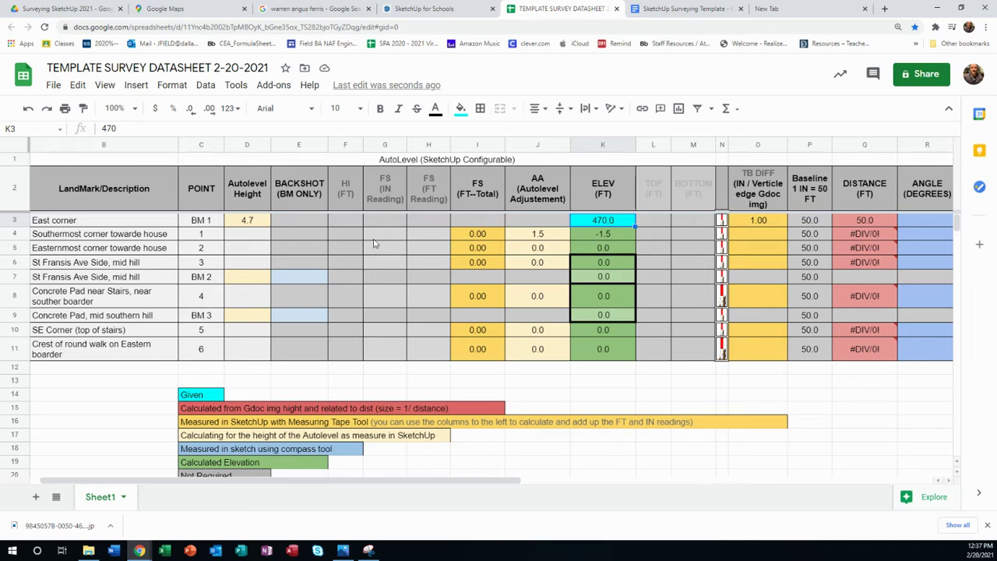
{"action": "left_click", "coordinate": [349, 237]}
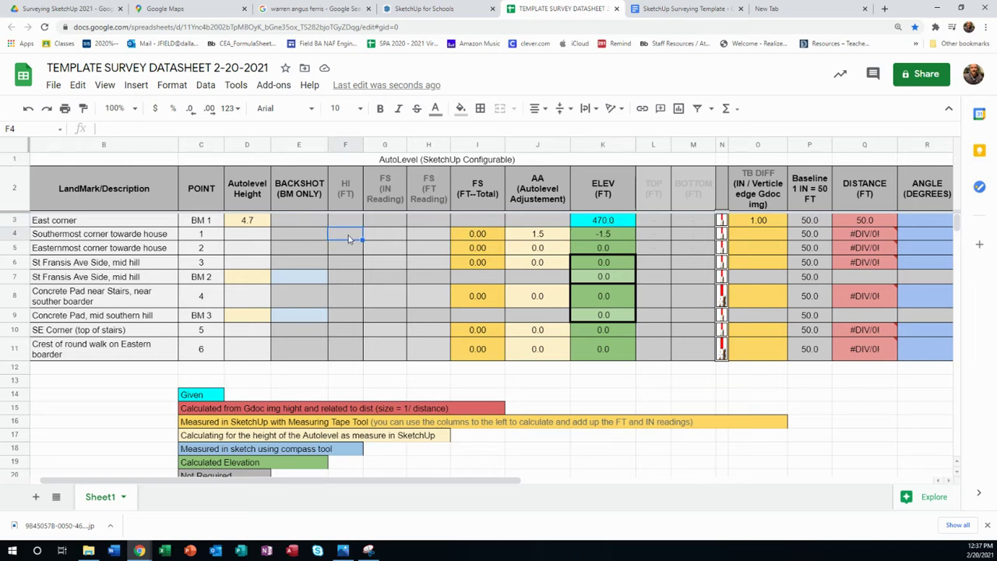
Step: Link point 1's HI cell to BM 1's given elevation and check point 1's elevation formula
{"action": "type", "text": "="}
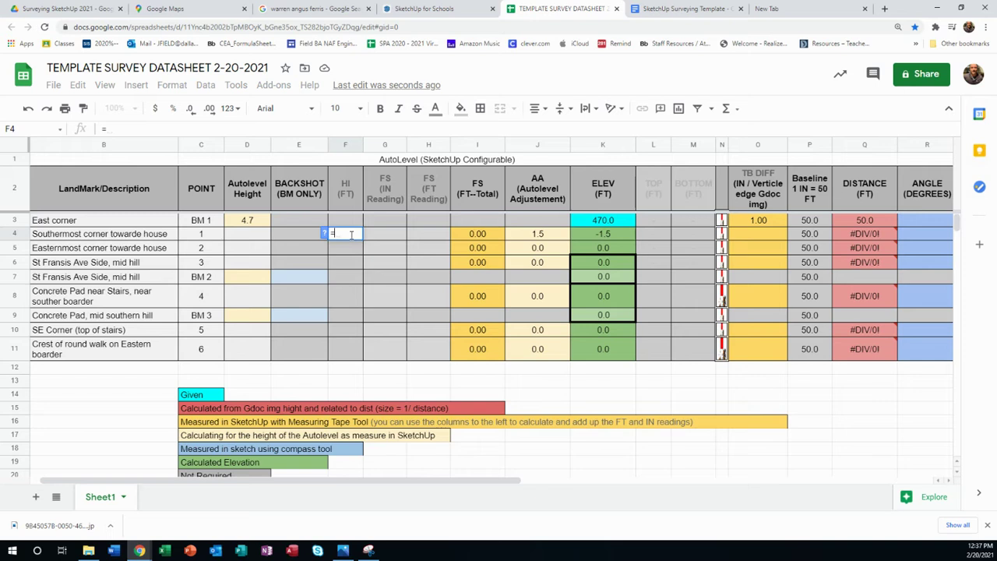
{"action": "left_click", "coordinate": [596, 223]}
{"action": "key", "text": "Return"}
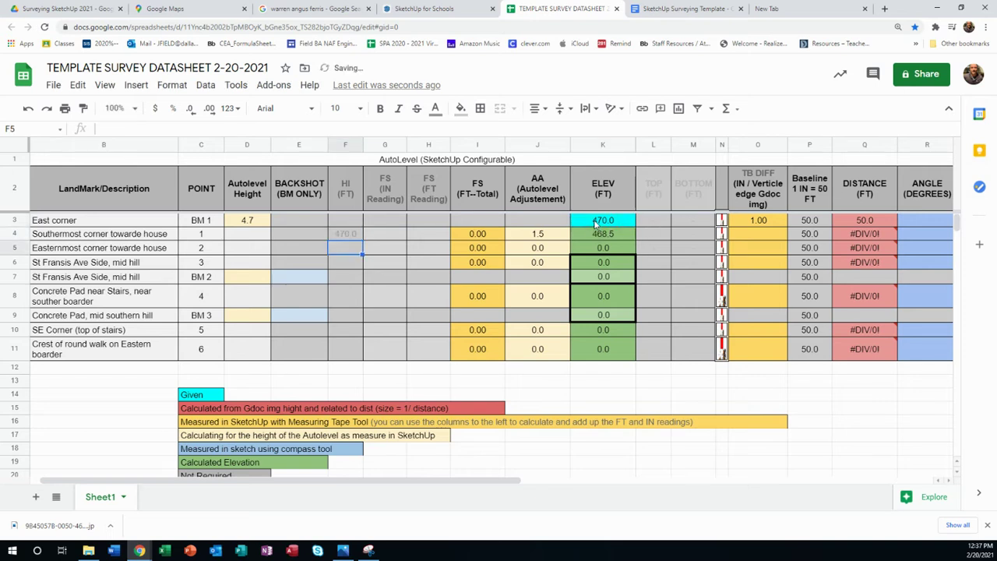
{"action": "left_click", "coordinate": [610, 236]}
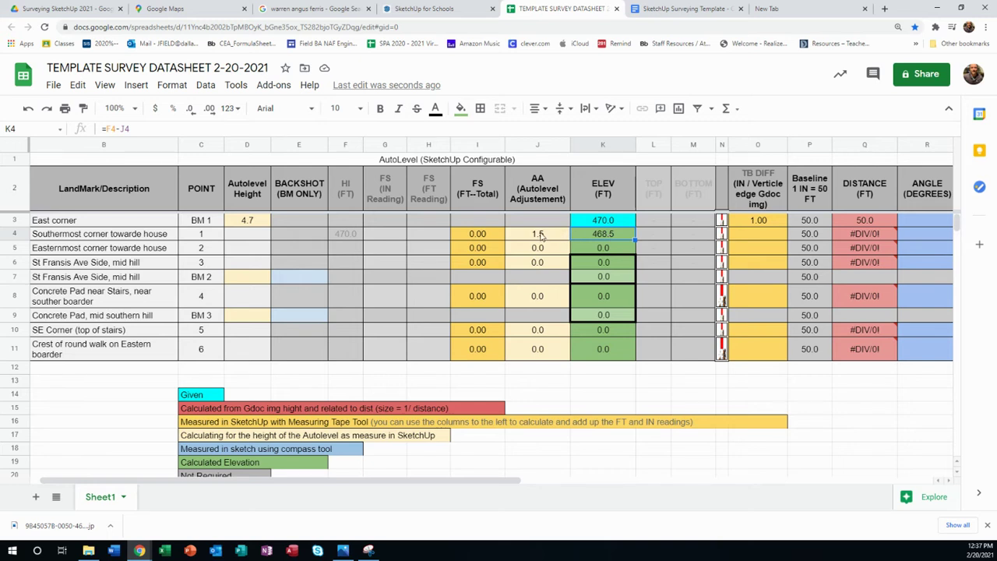
Step: Fill point 2's AA (Autolevel Adjustment) formula up into point 1's AA cell and check the cells it references
{"action": "left_click", "coordinate": [541, 236]}
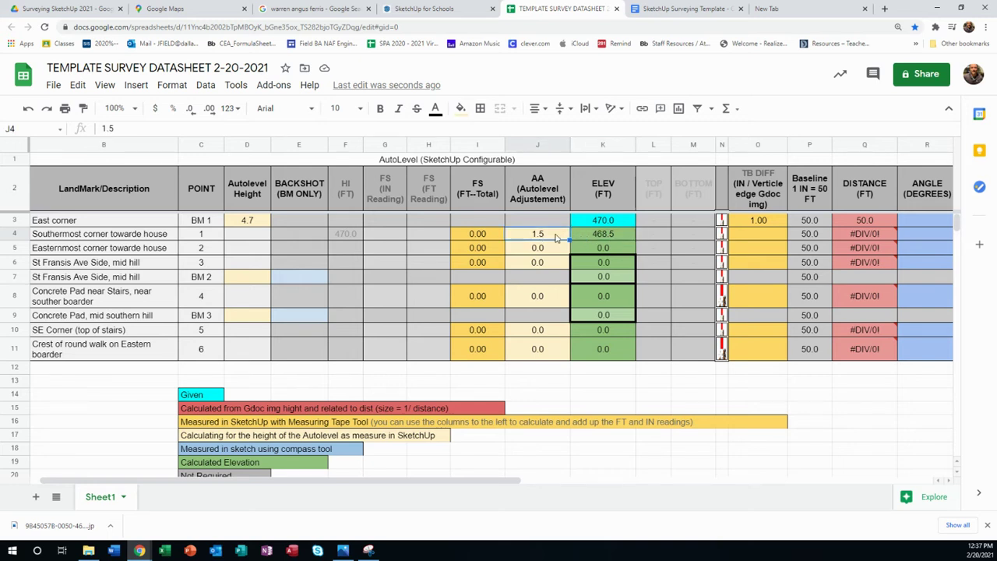
{"action": "double_click", "coordinate": [555, 234]}
{"action": "left_click", "coordinate": [542, 254]}
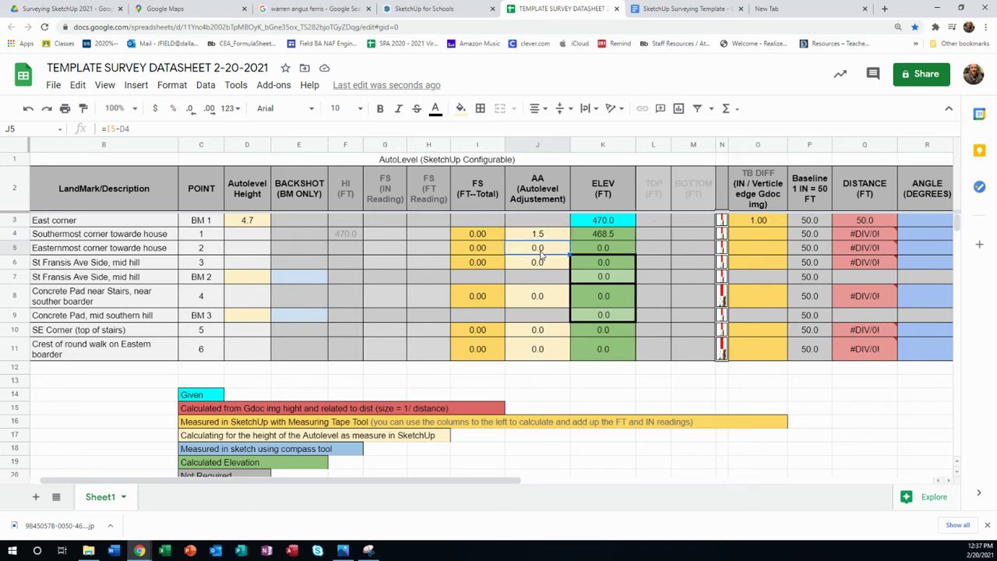
{"action": "double_click", "coordinate": [542, 254]}
{"action": "key", "text": "Escape"}
{"action": "left_click_drag", "start_coordinate": [571, 254], "coordinate": [567, 235]}
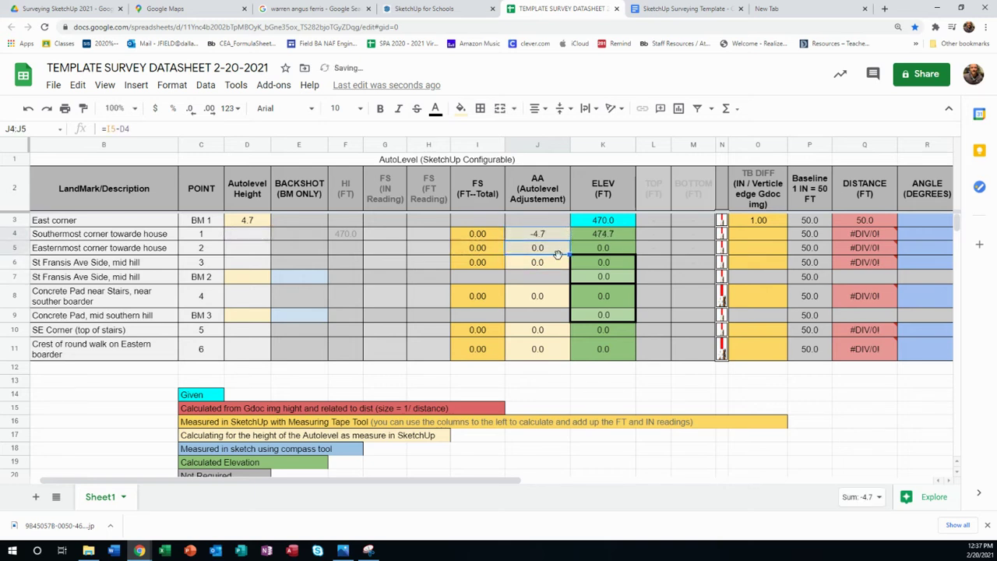
{"action": "left_click", "coordinate": [556, 268]}
{"action": "left_click", "coordinate": [536, 237]}
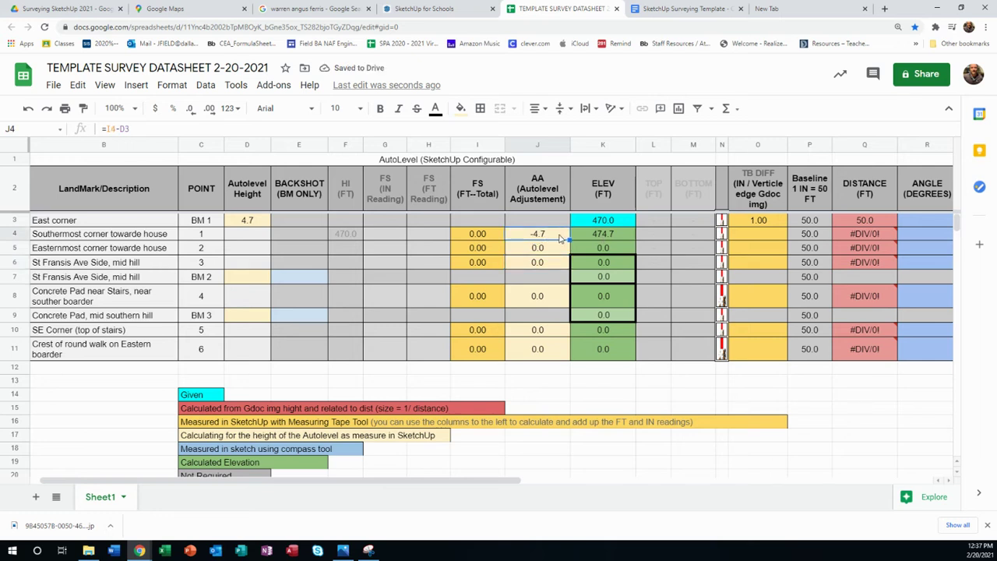
{"action": "double_click", "coordinate": [559, 237]}
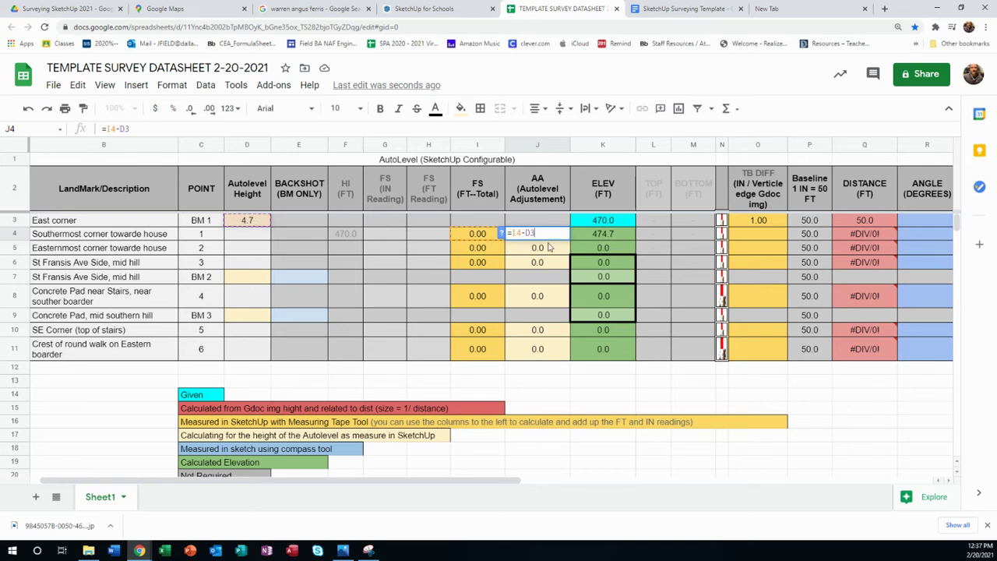
{"action": "key", "text": "Return"}
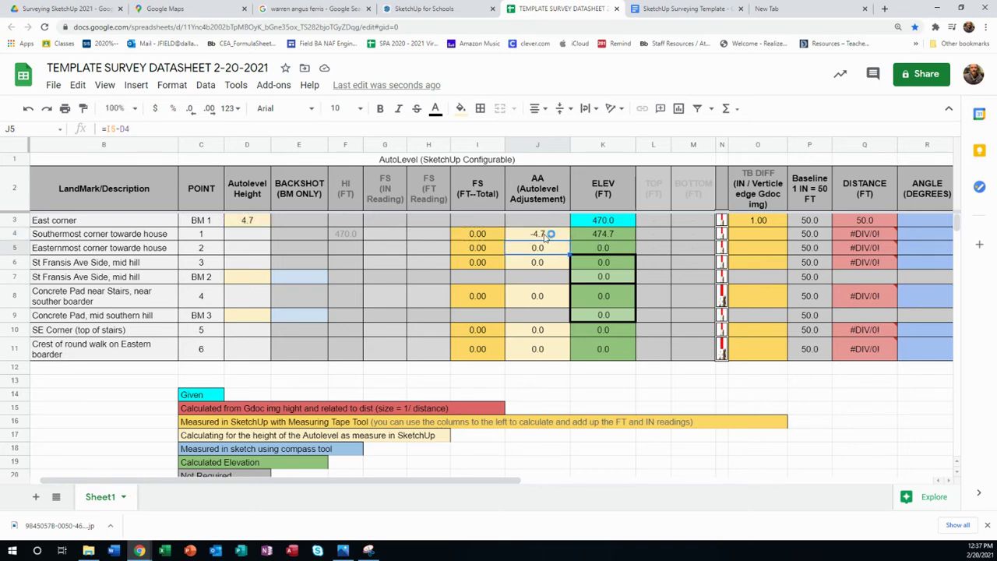
Step: Set point 1's FS (FT--Total) to 1.5 and check its AA cell
{"action": "left_click", "coordinate": [545, 236]}
{"action": "left_click", "coordinate": [485, 239]}
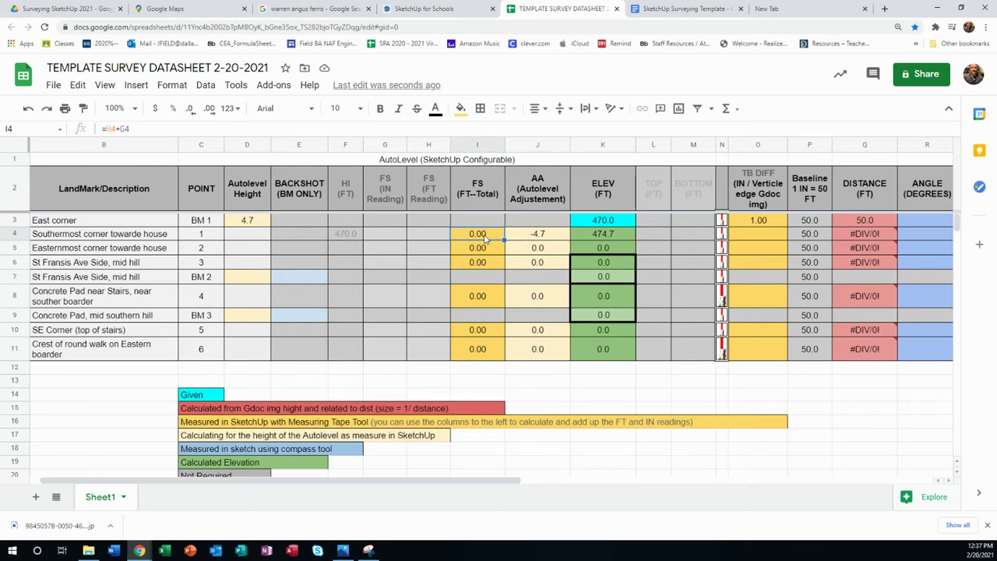
{"action": "type", "text": "1.5"}
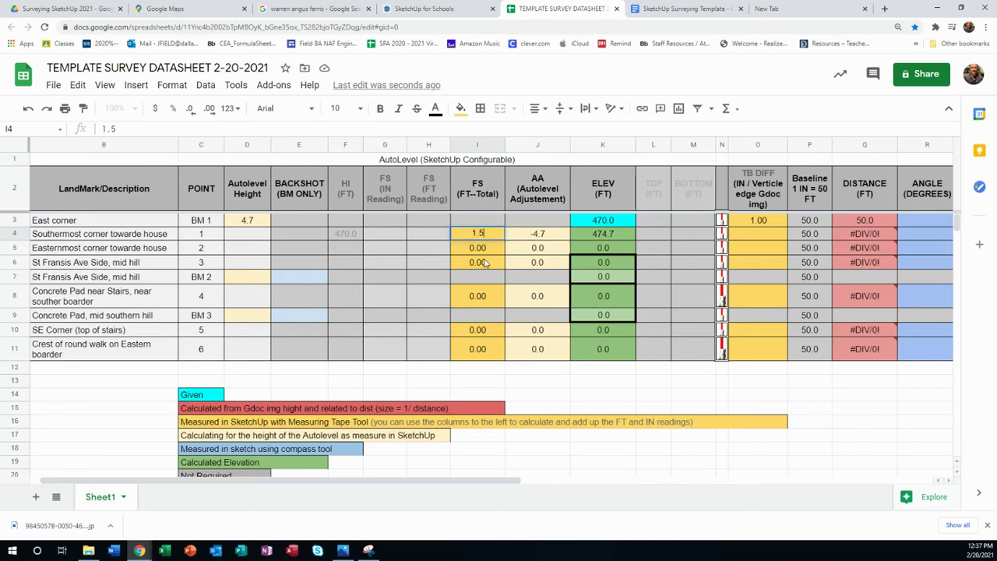
{"action": "key", "text": "Return"}
{"action": "left_click", "coordinate": [542, 239]}
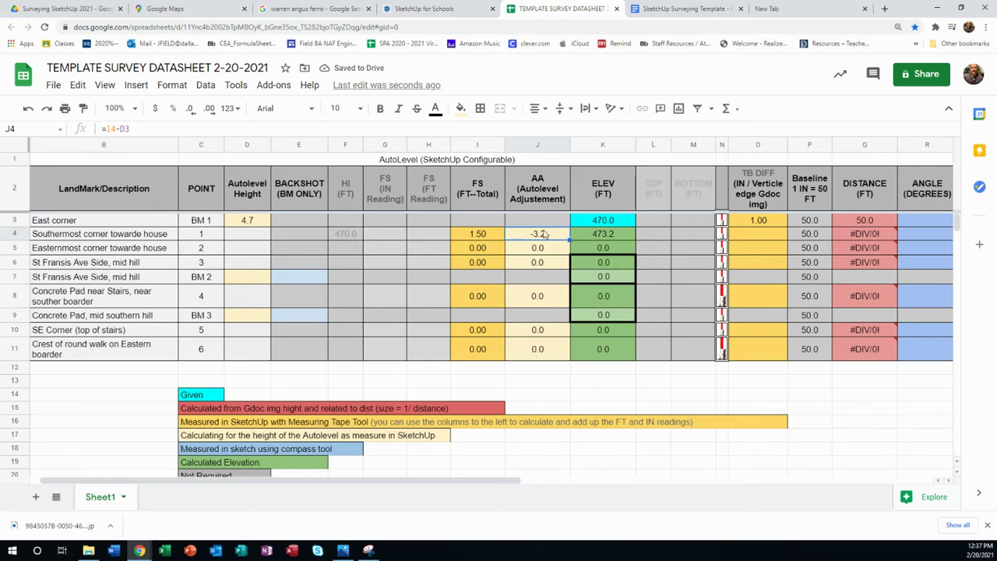
Step: Switch to the SketchUp model and examine the B1 autolevel's height relative to the Pt 1 rod
{"action": "left_click", "coordinate": [433, 10]}
{"action": "scroll", "coordinate": [512, 191], "scroll_direction": "up", "scroll_amount": 5}
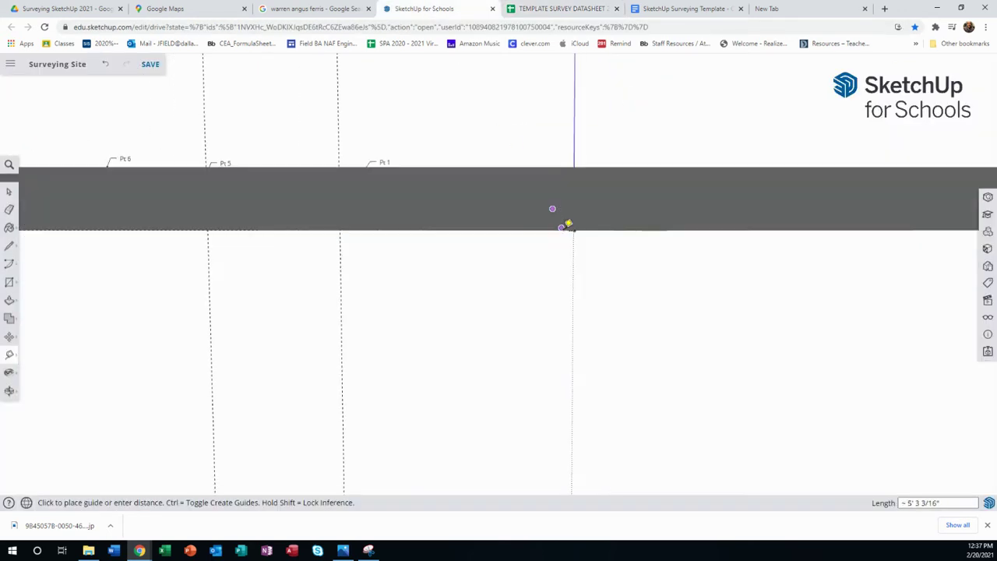
{"action": "middle_click_drag", "start_coordinate": [515, 215], "coordinate": [467, 148]}
{"action": "scroll", "coordinate": [464, 117], "scroll_direction": "up", "scroll_amount": 3}
{"action": "scroll", "coordinate": [464, 117], "scroll_direction": "down", "scroll_amount": 3}
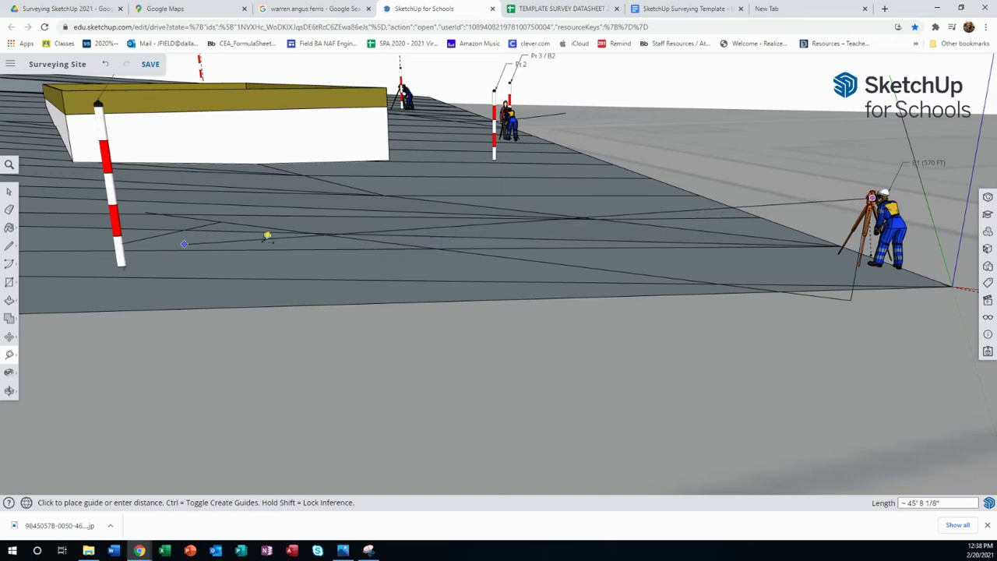
{"action": "left_click", "coordinate": [298, 242]}
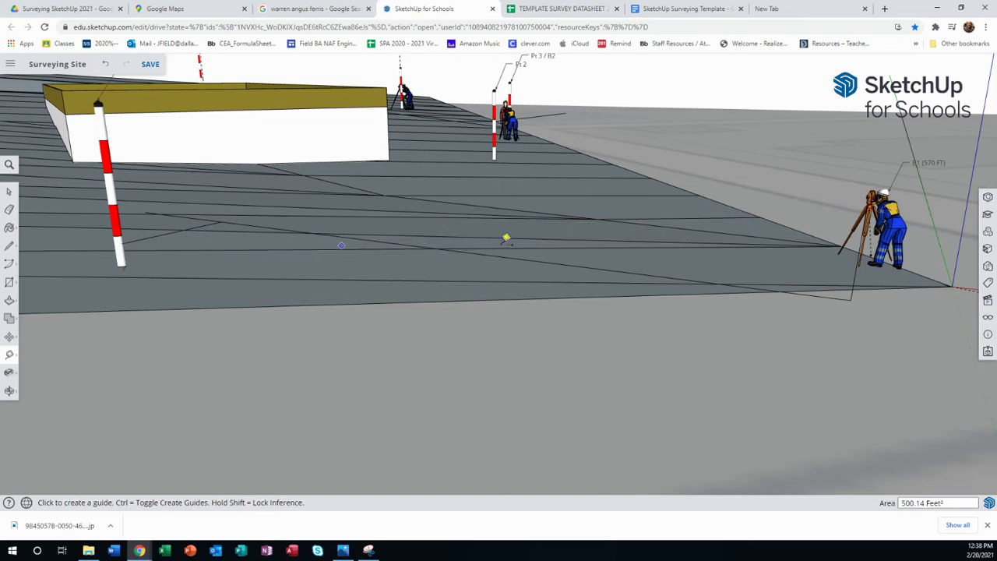
{"action": "middle_click_drag", "start_coordinate": [505, 237], "coordinate": [518, 327]}
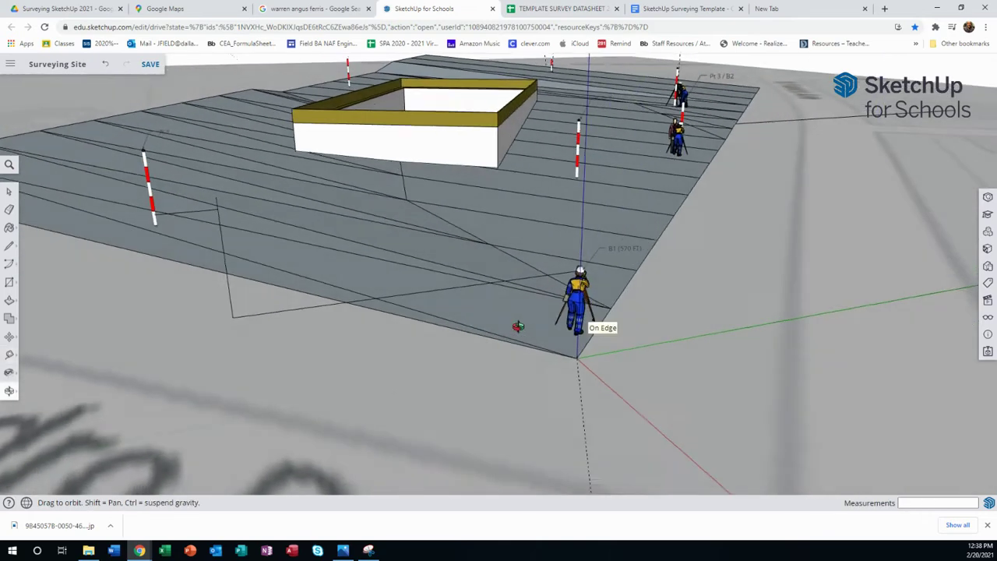
Step: Switch back to the survey datasheet and set point 1's TB DIFF to 1.00, checking its Distance formula
{"action": "left_click", "coordinate": [545, 8]}
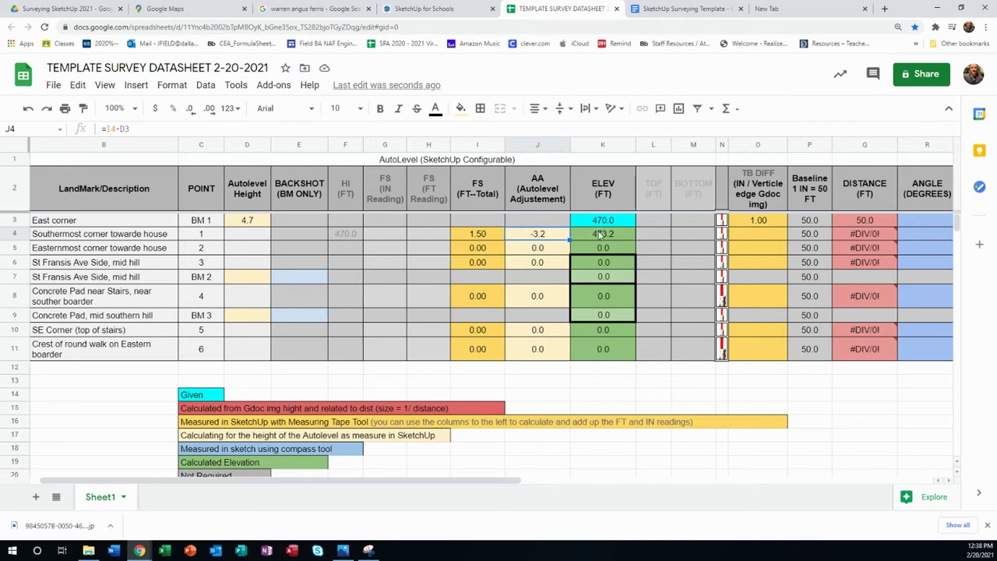
{"action": "scroll", "coordinate": [573, 245], "scroll_direction": "down", "scroll_amount": 1}
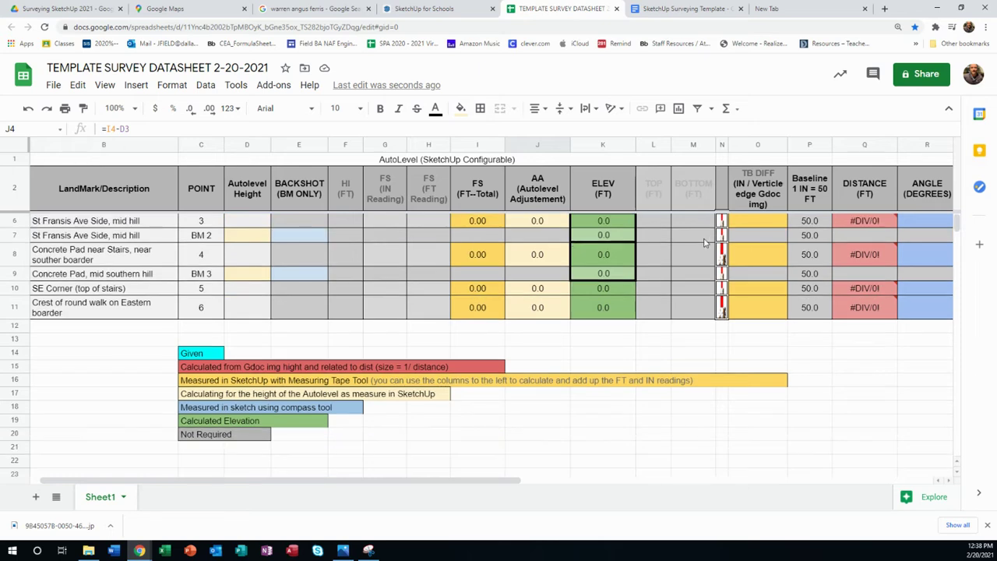
{"action": "scroll", "coordinate": [573, 244], "scroll_direction": "up", "scroll_amount": 1}
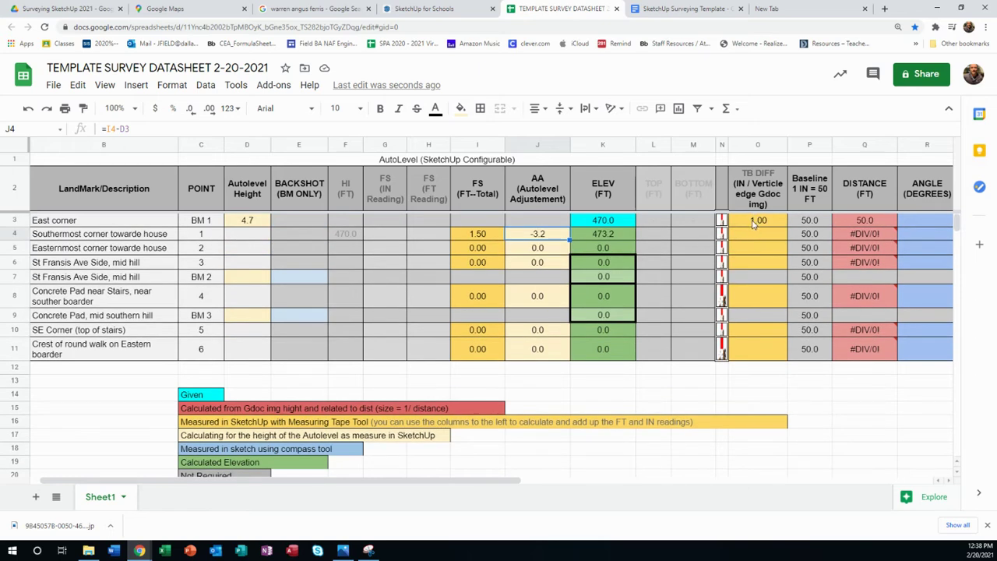
{"action": "left_click", "coordinate": [754, 223]}
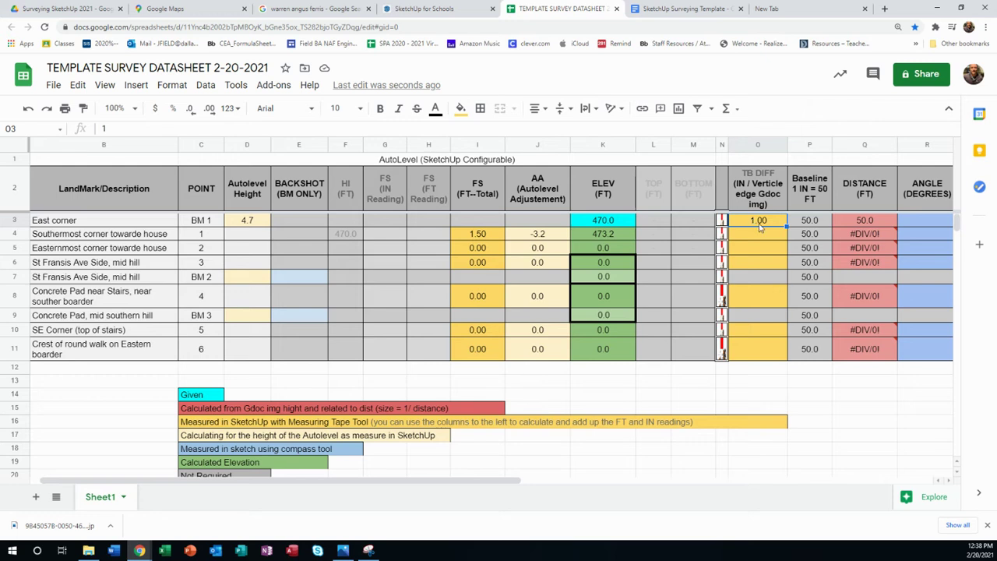
{"action": "left_click", "coordinate": [759, 238]}
{"action": "type", "text": "1"}
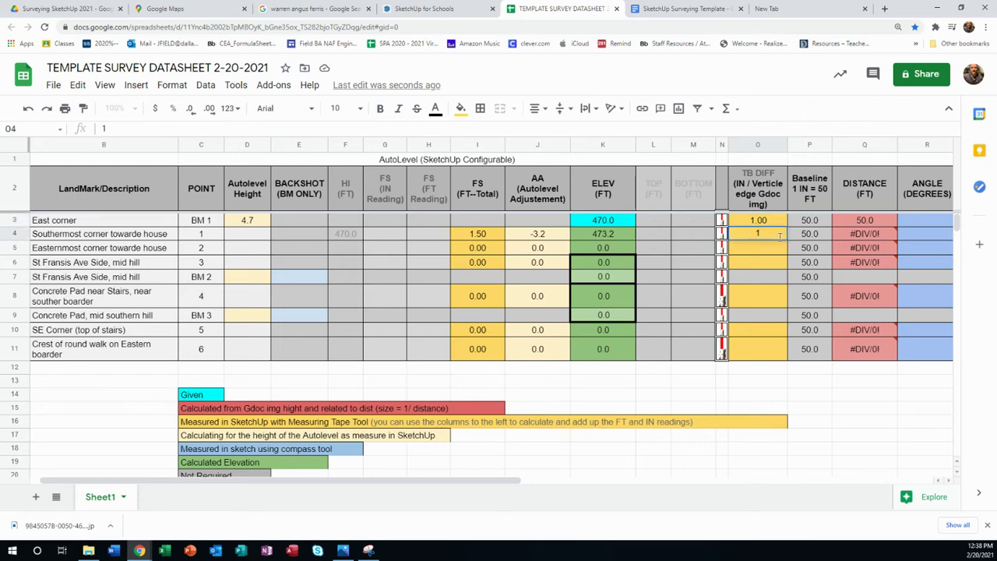
{"action": "type", "text": ".00"}
{"action": "left_click", "coordinate": [864, 235]}
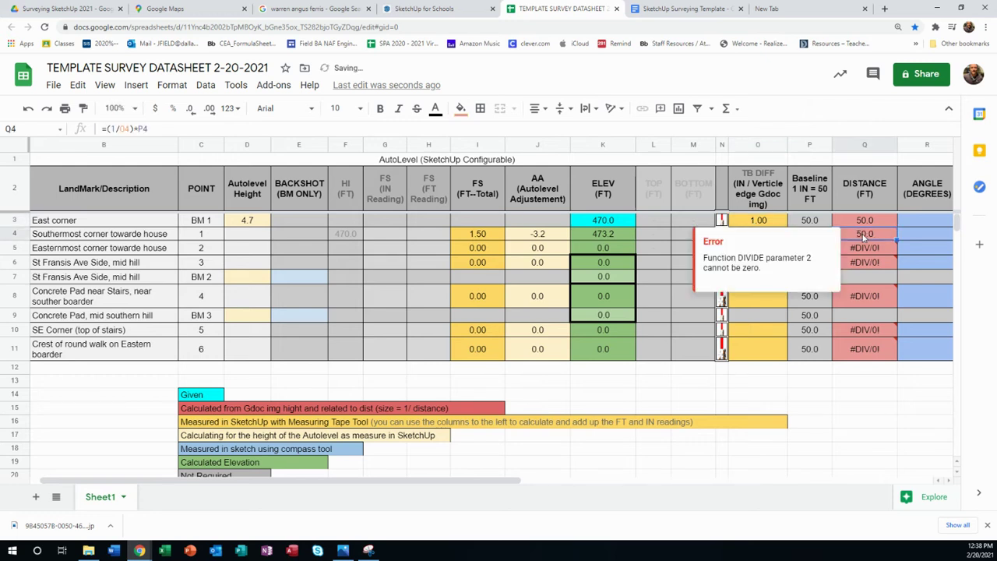
Step: Clear BM 1's TB DIFF, Baseline and Distance cells and reset their fill color
{"action": "left_click", "coordinate": [765, 224]}
{"action": "left_click_drag", "start_coordinate": [762, 223], "coordinate": [857, 223]}
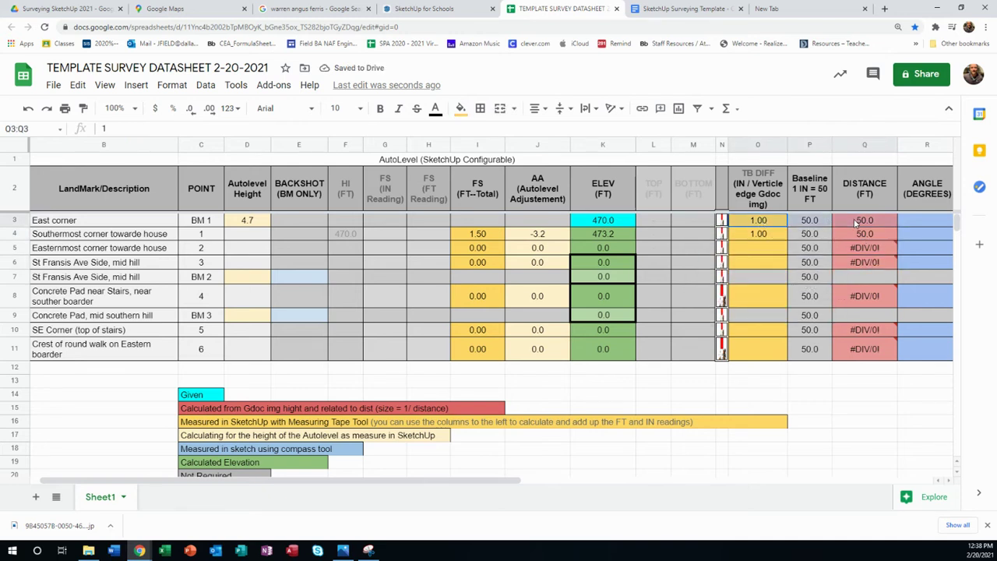
{"action": "key", "text": "Delete"}
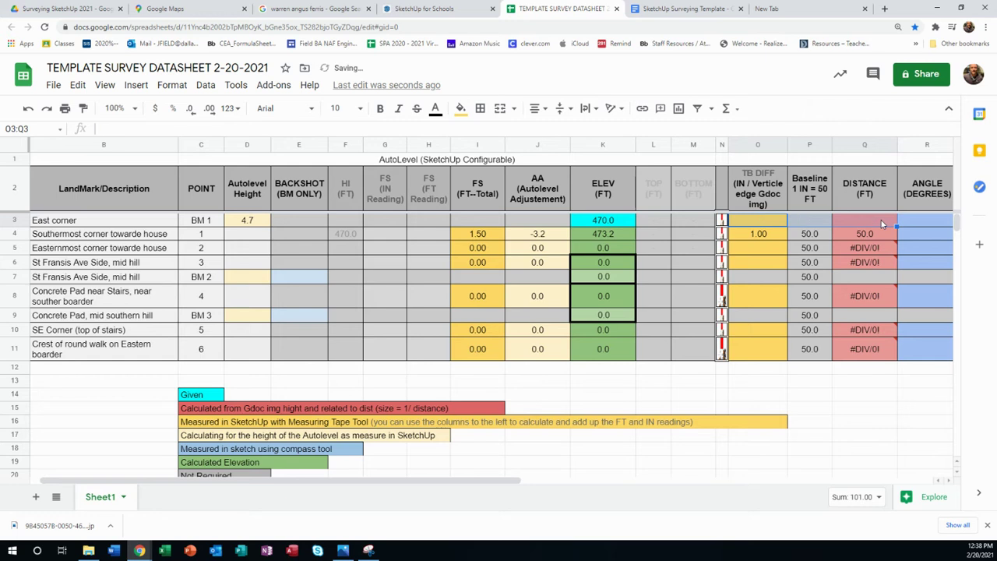
{"action": "left_click", "coordinate": [462, 115]}
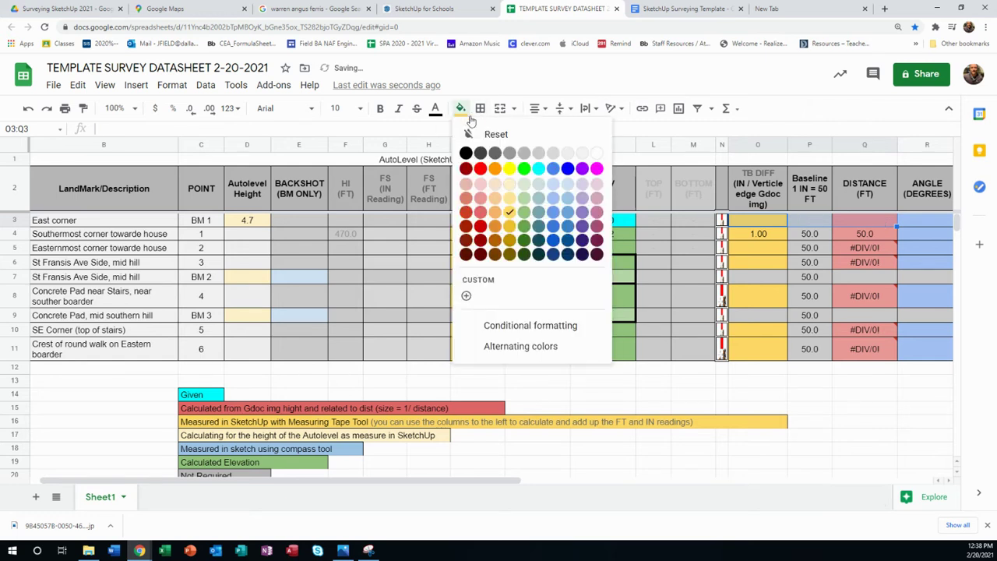
{"action": "left_click", "coordinate": [491, 131]}
{"action": "left_click", "coordinate": [668, 299]}
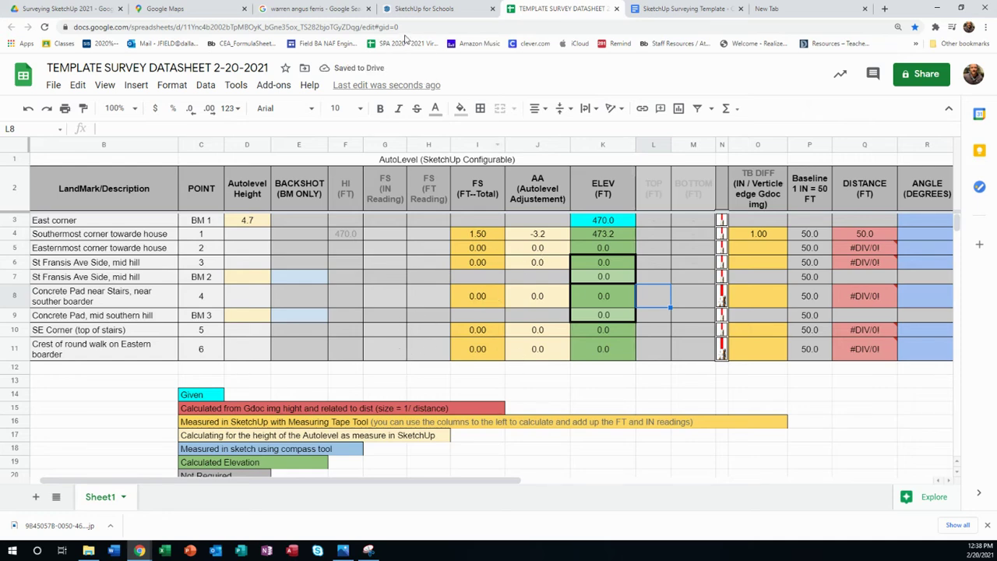
Step: Switch to the SketchUp model and examine the rods at Pt 2 and Pt 3 / B2 in relation to B1
{"action": "left_click", "coordinate": [424, 8]}
{"action": "scroll", "coordinate": [494, 231], "scroll_direction": "down", "scroll_amount": 3}
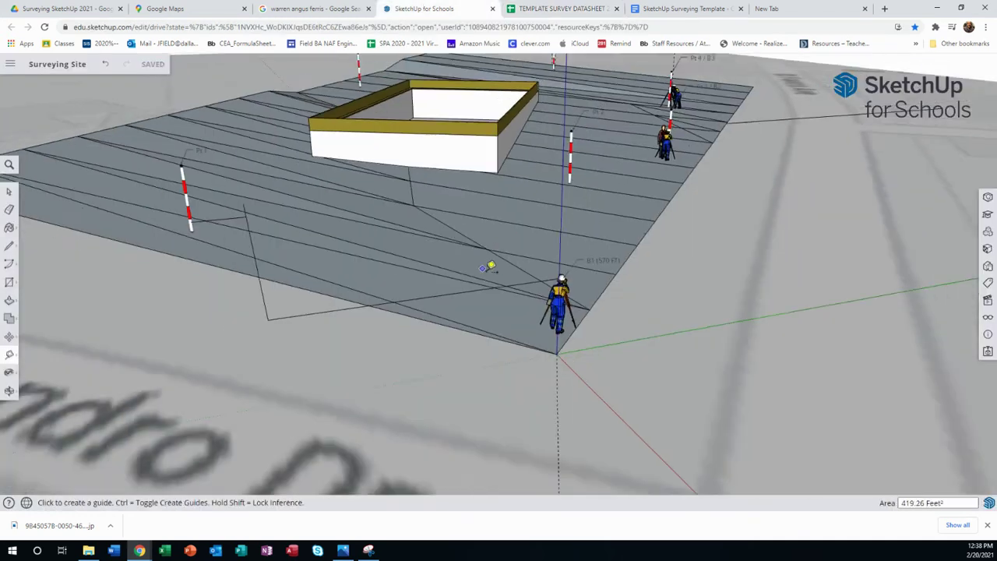
{"action": "middle_click_drag", "start_coordinate": [490, 265], "coordinate": [441, 260]}
{"action": "scroll", "coordinate": [529, 204], "scroll_direction": "up", "scroll_amount": 2}
{"action": "scroll", "coordinate": [528, 204], "scroll_direction": "up", "scroll_amount": 5}
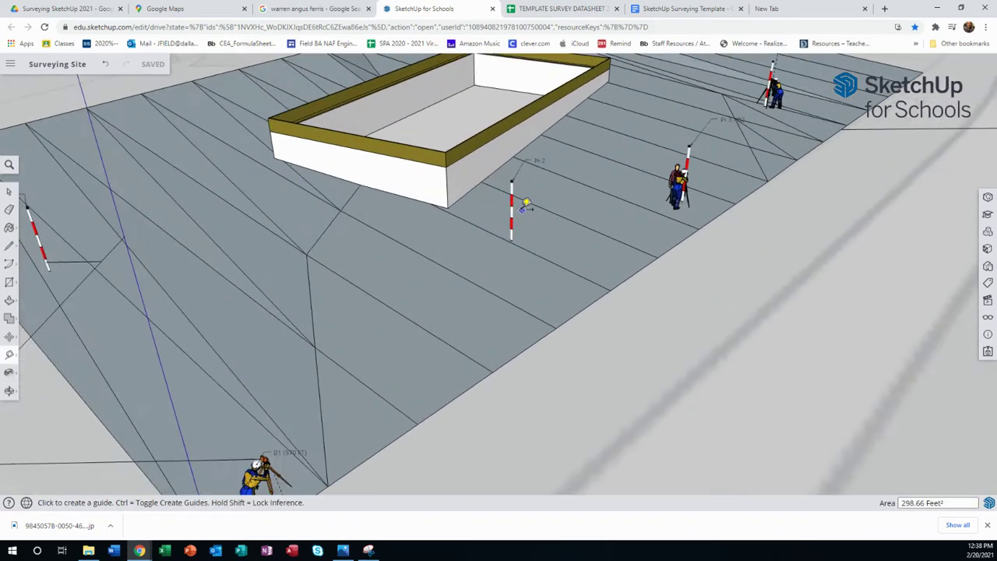
{"action": "middle_click_drag", "start_coordinate": [525, 199], "coordinate": [540, 201]}
{"action": "scroll", "coordinate": [541, 199], "scroll_direction": "down", "scroll_amount": 4}
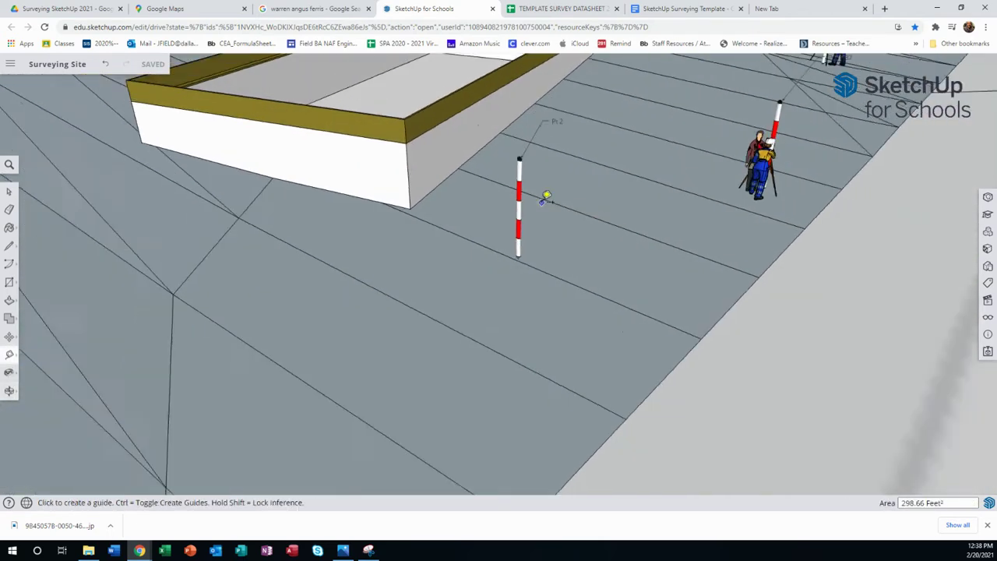
{"action": "scroll", "coordinate": [677, 193], "scroll_direction": "down", "scroll_amount": 2}
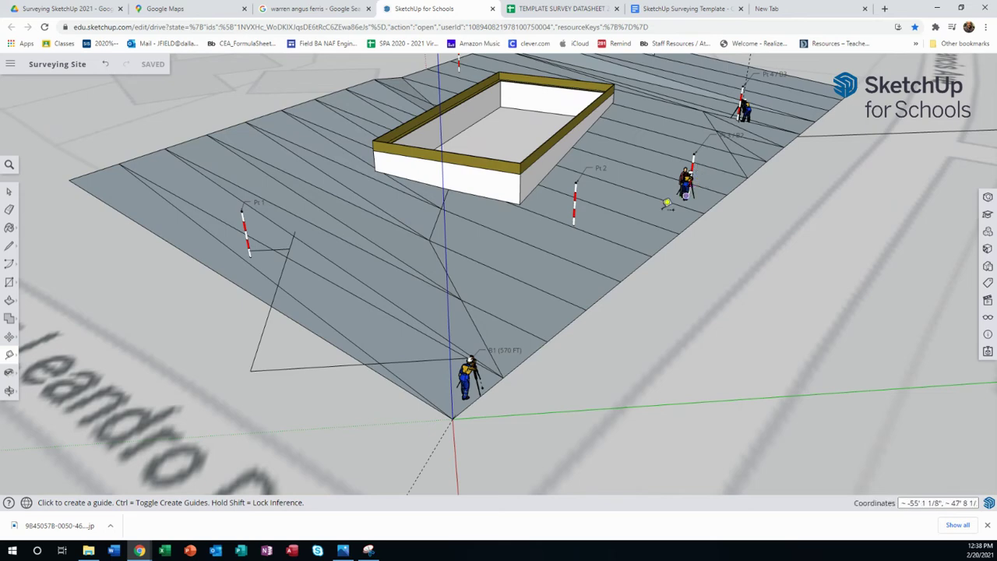
{"action": "scroll", "coordinate": [670, 198], "scroll_direction": "down", "scroll_amount": 2}
{"action": "scroll", "coordinate": [695, 191], "scroll_direction": "up", "scroll_amount": 5}
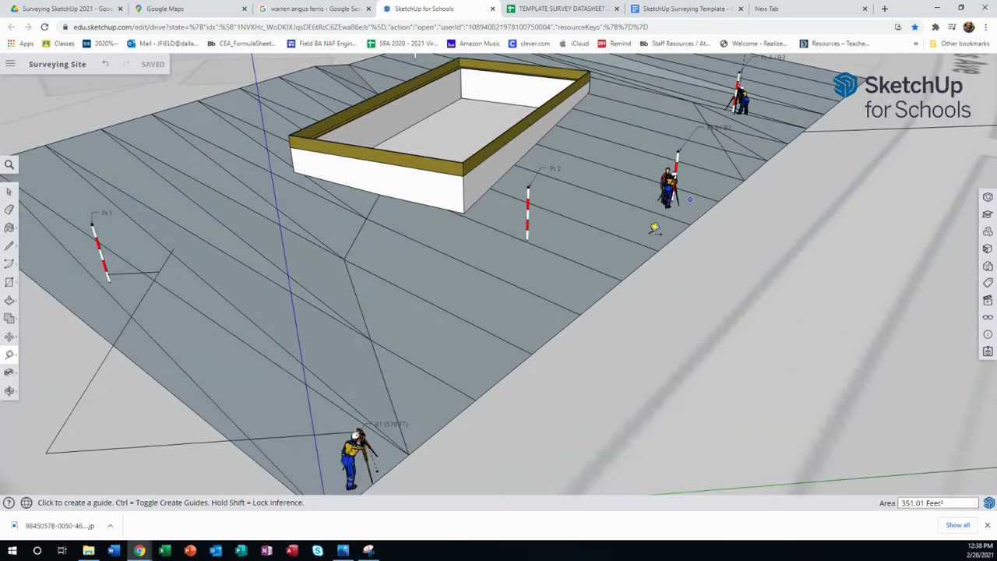
Step: Examine the site from above, focusing on how Pt 1 and Pt 2 lie around the B1 station
{"action": "middle_click_drag", "start_coordinate": [519, 182], "coordinate": [559, 191]}
{"action": "scroll", "coordinate": [531, 321], "scroll_direction": "down", "scroll_amount": 5}
{"action": "scroll", "coordinate": [532, 321], "scroll_direction": "up", "scroll_amount": 3}
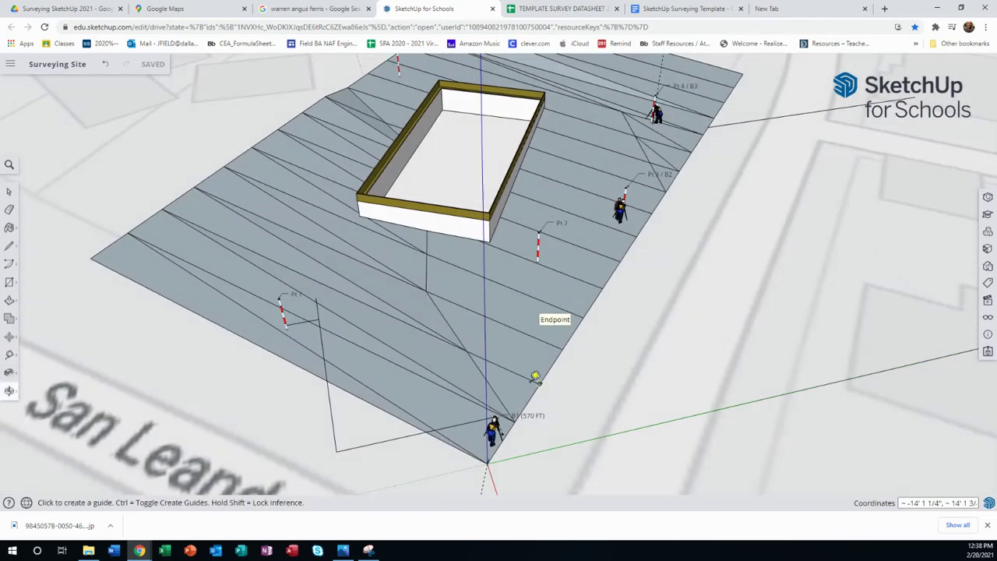
{"action": "middle_click_drag", "start_coordinate": [530, 472], "coordinate": [596, 439]}
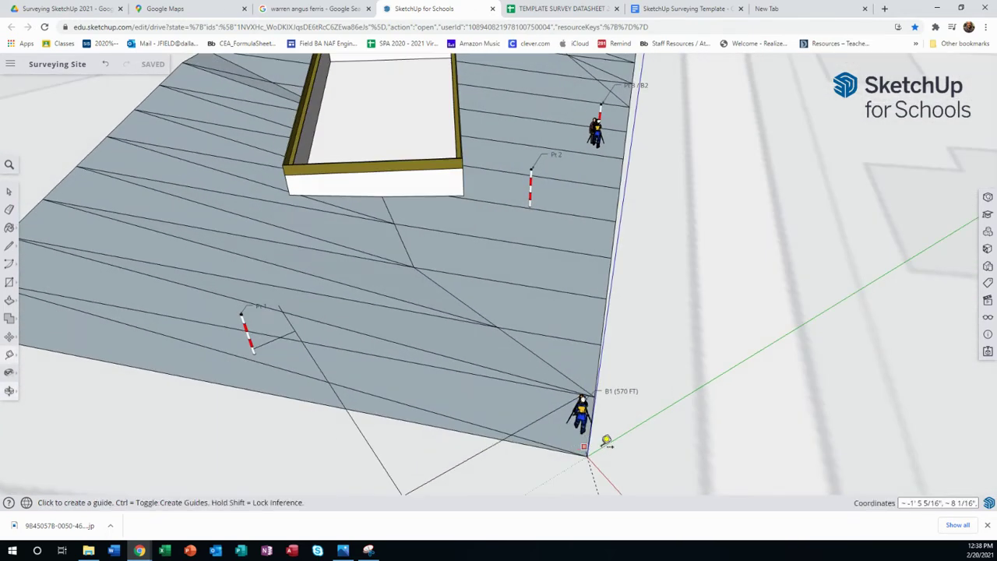
{"action": "left_click", "coordinate": [8, 193]}
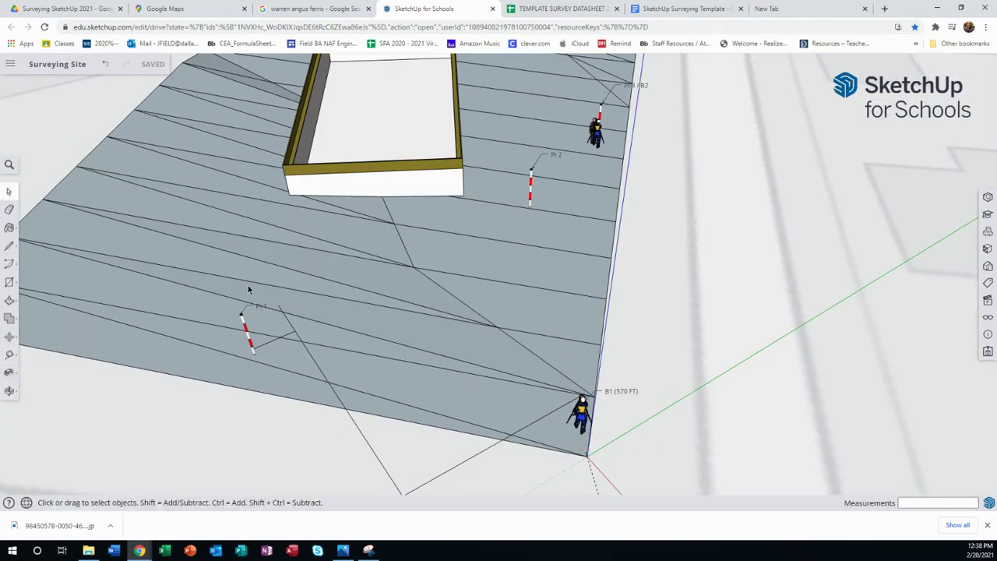
{"action": "scroll", "coordinate": [487, 433], "scroll_direction": "down", "scroll_amount": 2}
{"action": "middle_click_drag", "start_coordinate": [533, 427], "coordinate": [496, 481]}
{"action": "scroll", "coordinate": [581, 490], "scroll_direction": "up", "scroll_amount": 4}
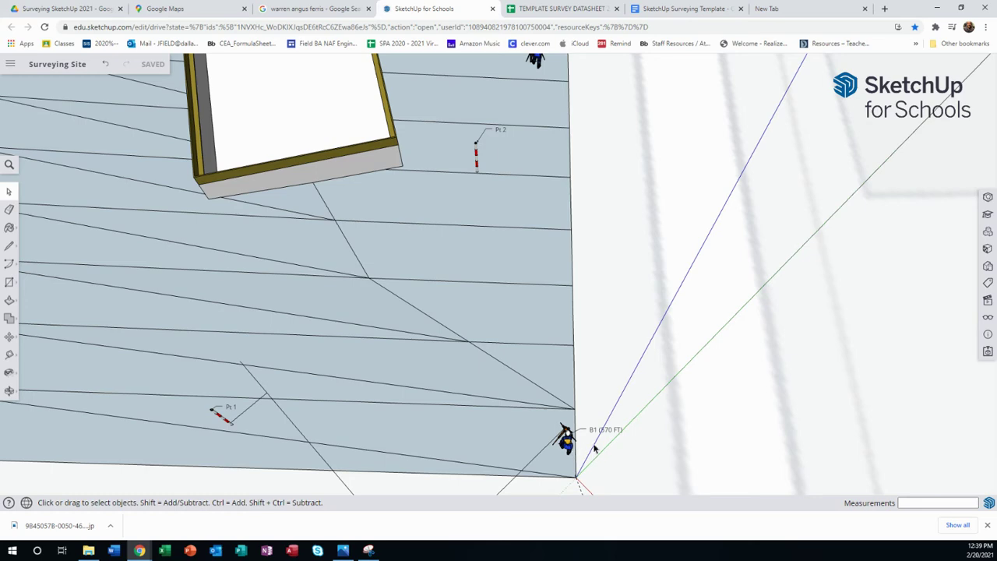
Step: Examine the site from above, comparing the positions of the survey points with the B1 corner and the surrounding streets
{"action": "scroll", "coordinate": [630, 409], "scroll_direction": "down", "scroll_amount": 5}
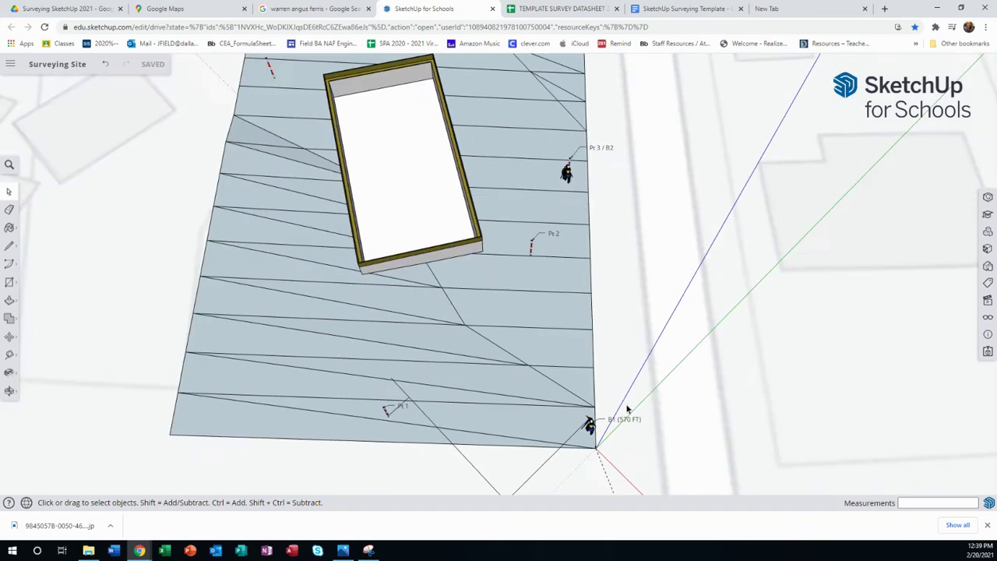
{"action": "middle_click_drag", "start_coordinate": [612, 403], "coordinate": [461, 351]}
{"action": "scroll", "coordinate": [680, 313], "scroll_direction": "down", "scroll_amount": 2}
{"action": "scroll", "coordinate": [640, 436], "scroll_direction": "up", "scroll_amount": 4}
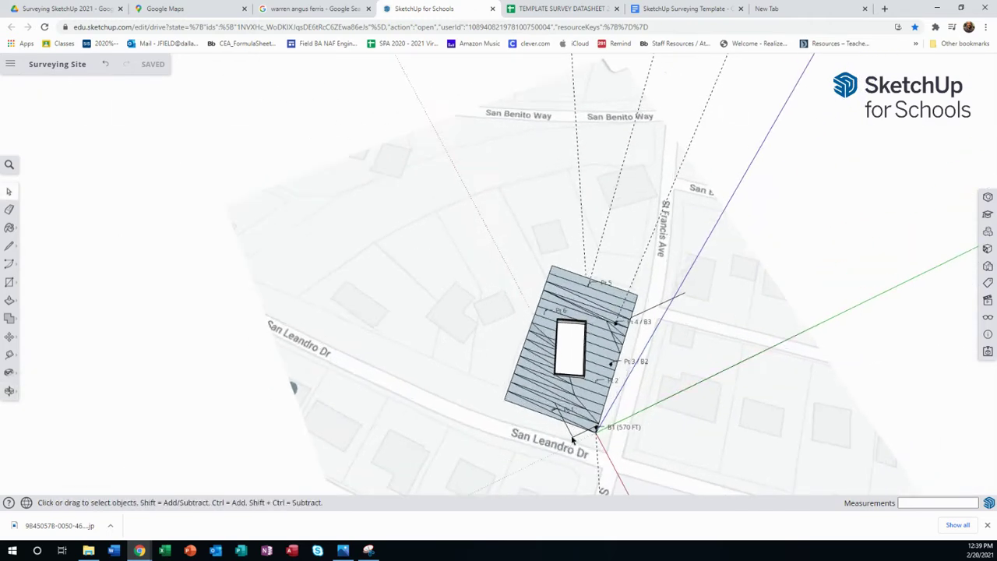
{"action": "scroll", "coordinate": [640, 436], "scroll_direction": "up", "scroll_amount": 3}
{"action": "scroll", "coordinate": [592, 427], "scroll_direction": "down", "scroll_amount": 4}
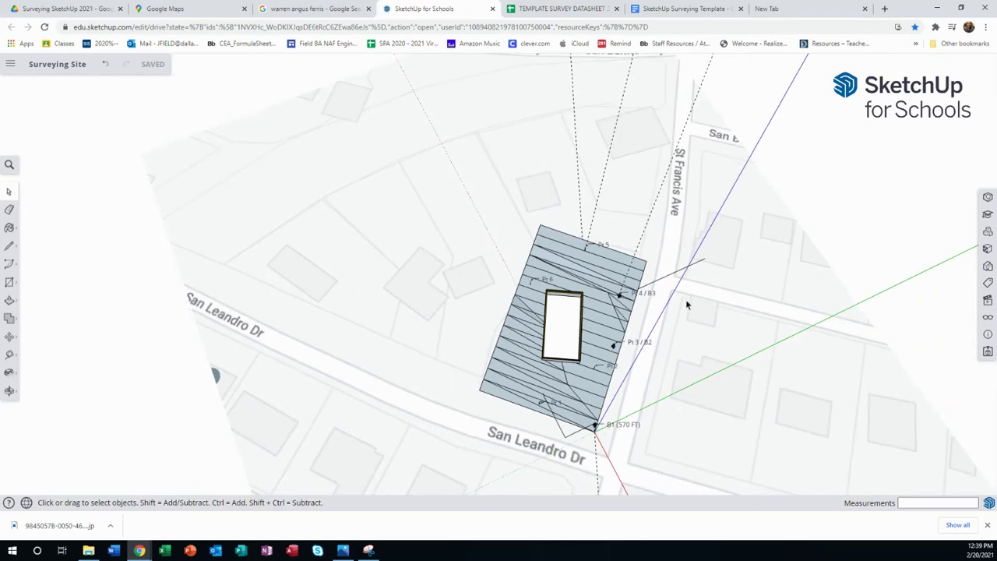
{"action": "scroll", "coordinate": [606, 419], "scroll_direction": "up", "scroll_amount": 2}
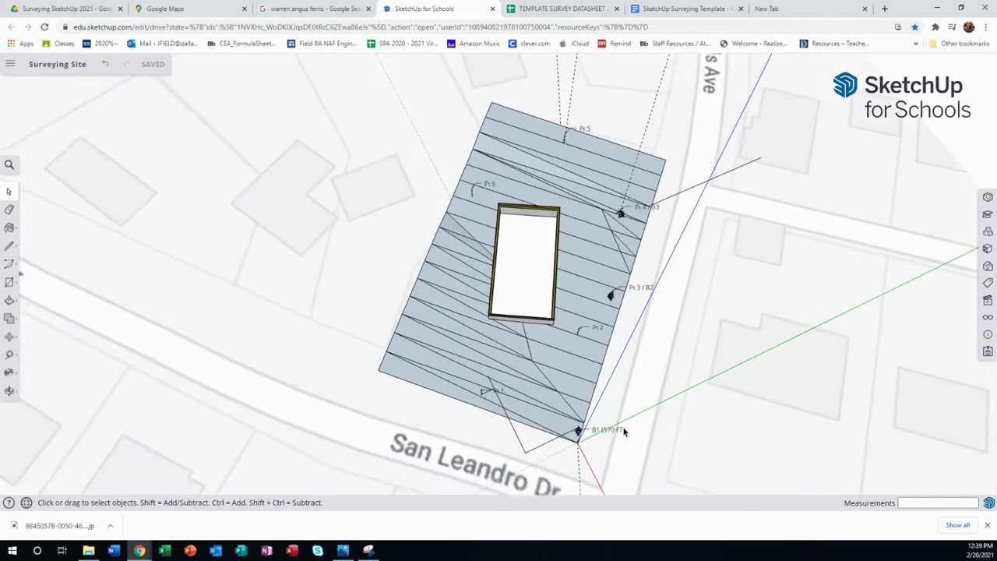
{"action": "scroll", "coordinate": [616, 452], "scroll_direction": "up", "scroll_amount": 2}
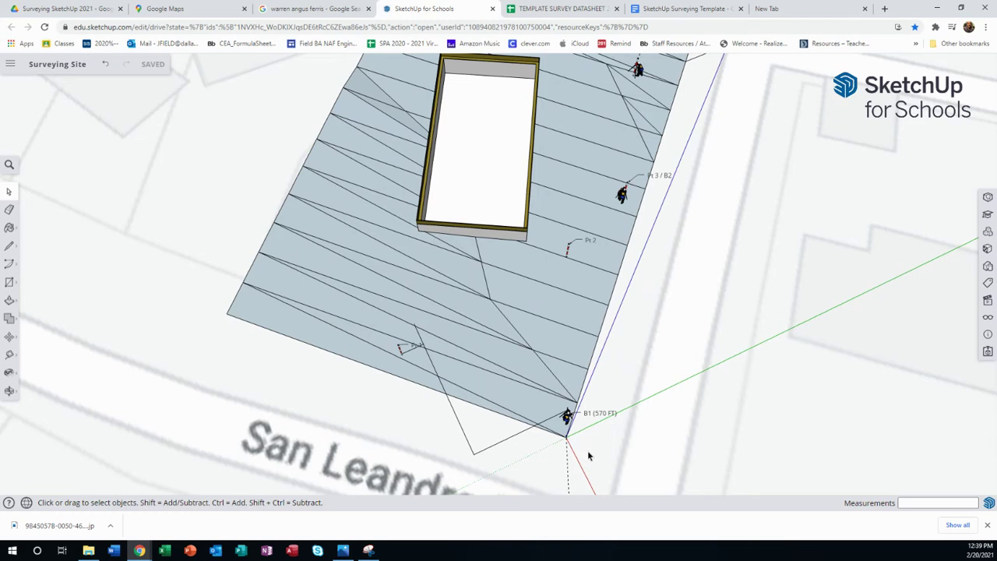
{"action": "scroll", "coordinate": [630, 405], "scroll_direction": "up", "scroll_amount": 3}
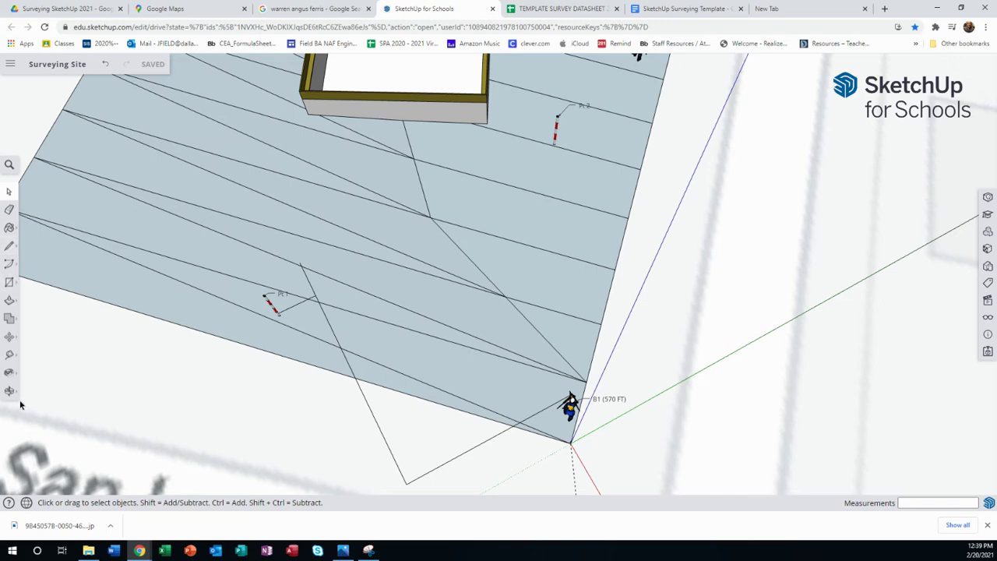
Step: Measure the angle at the B1 corner from the green axis to the base of the Pt 1 rod with the Protractor
{"action": "left_click", "coordinate": [9, 373]}
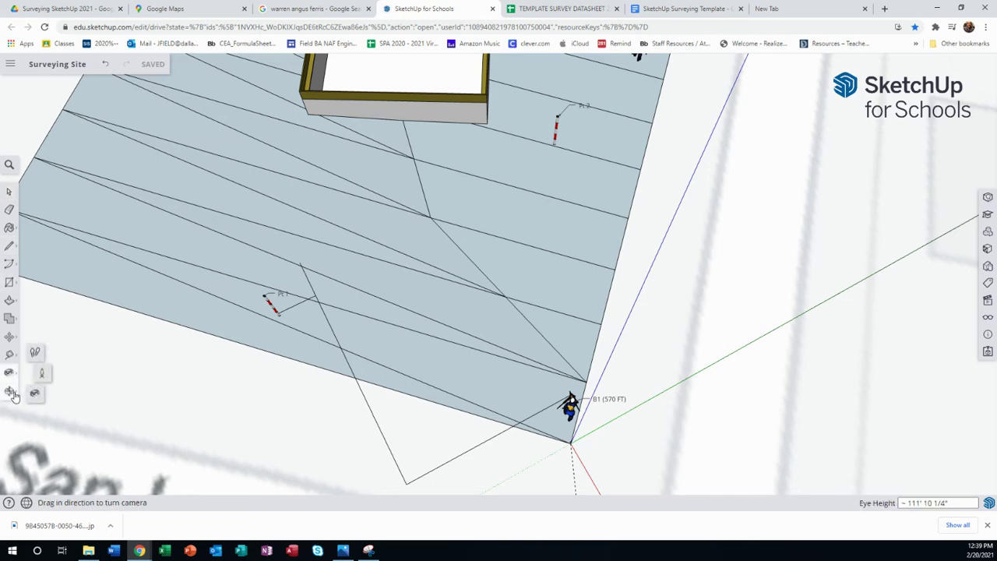
{"action": "left_click", "coordinate": [9, 355]}
{"action": "left_click", "coordinate": [10, 355]}
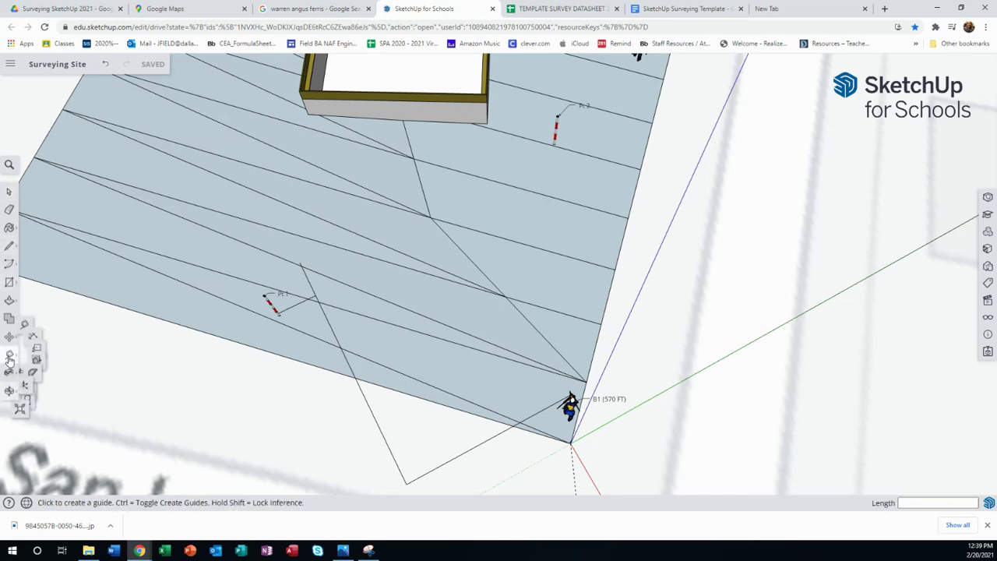
{"action": "left_click", "coordinate": [49, 389]}
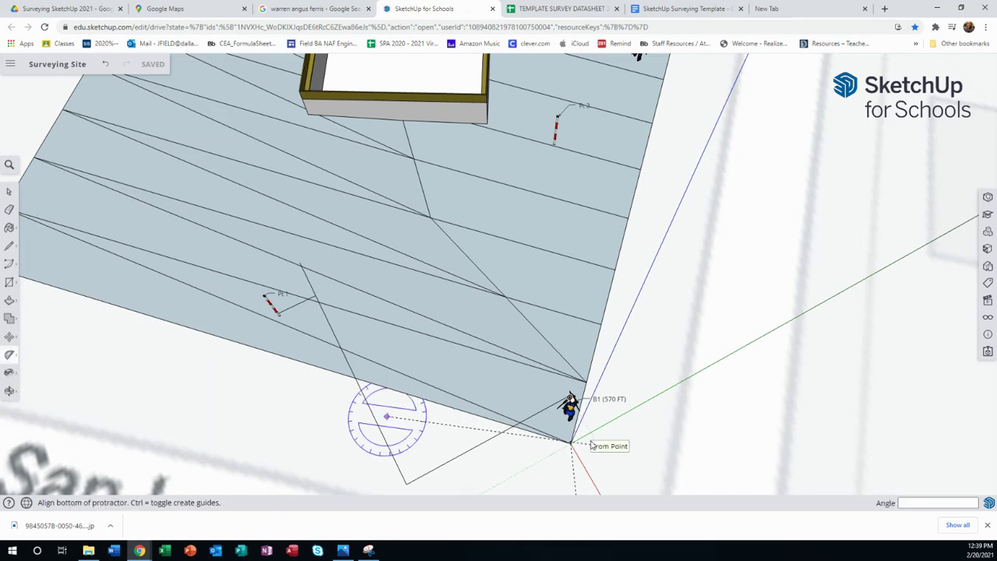
{"action": "key", "text": "Escape"}
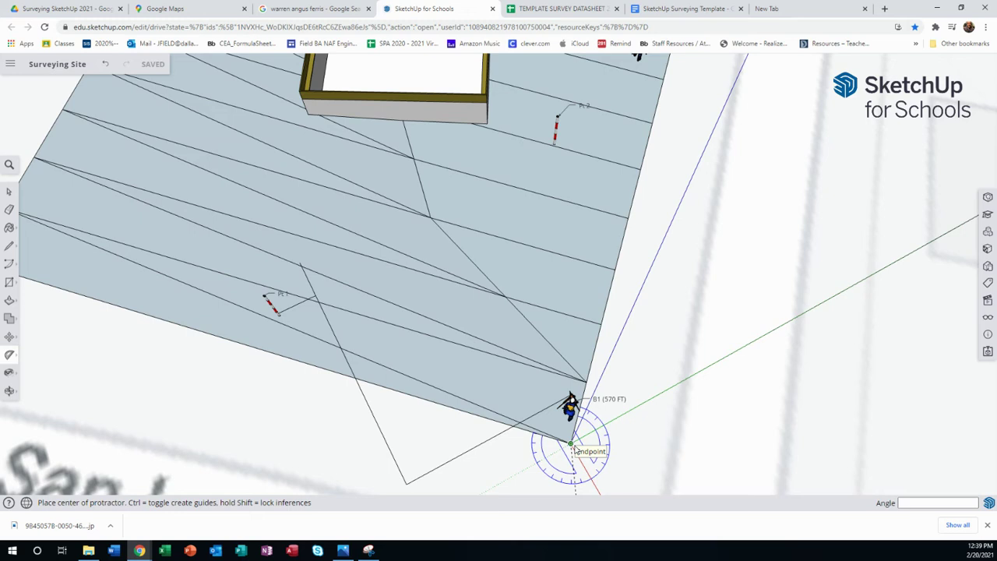
{"action": "left_click", "coordinate": [573, 447]}
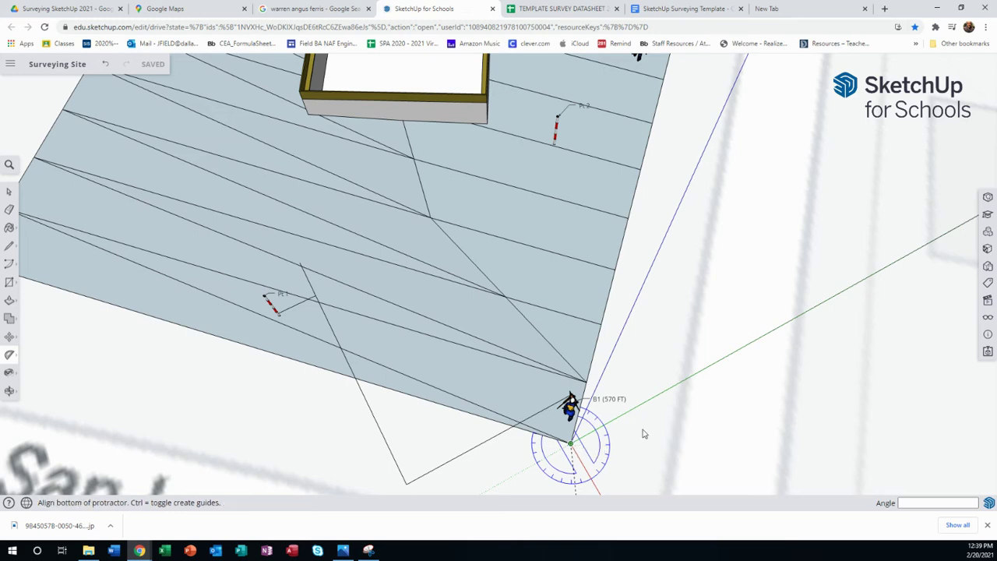
{"action": "left_click", "coordinate": [749, 344]}
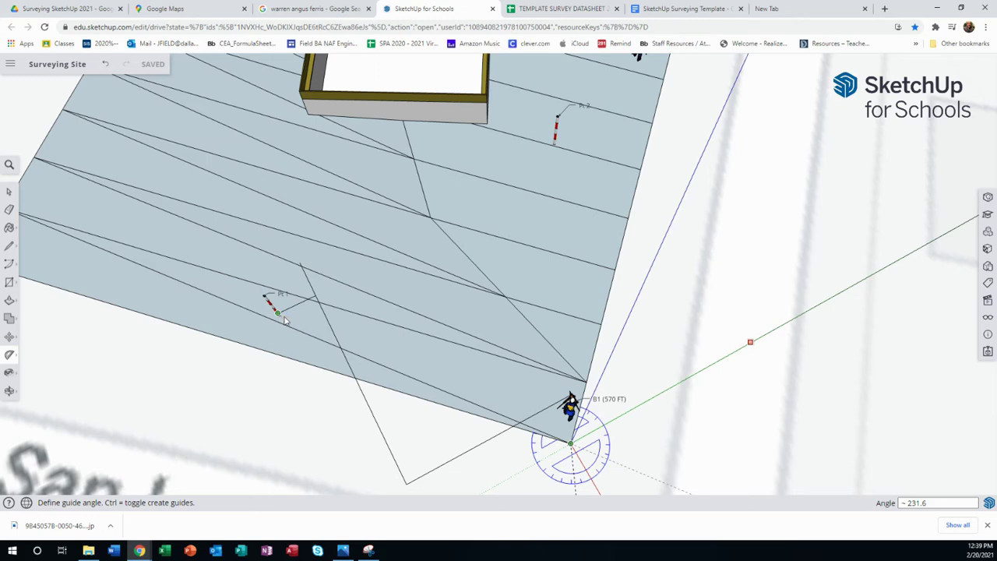
Step: Switch to the survey datasheet and enter 231.6 as the Angle in degrees for point 1
{"action": "left_click", "coordinate": [535, 9]}
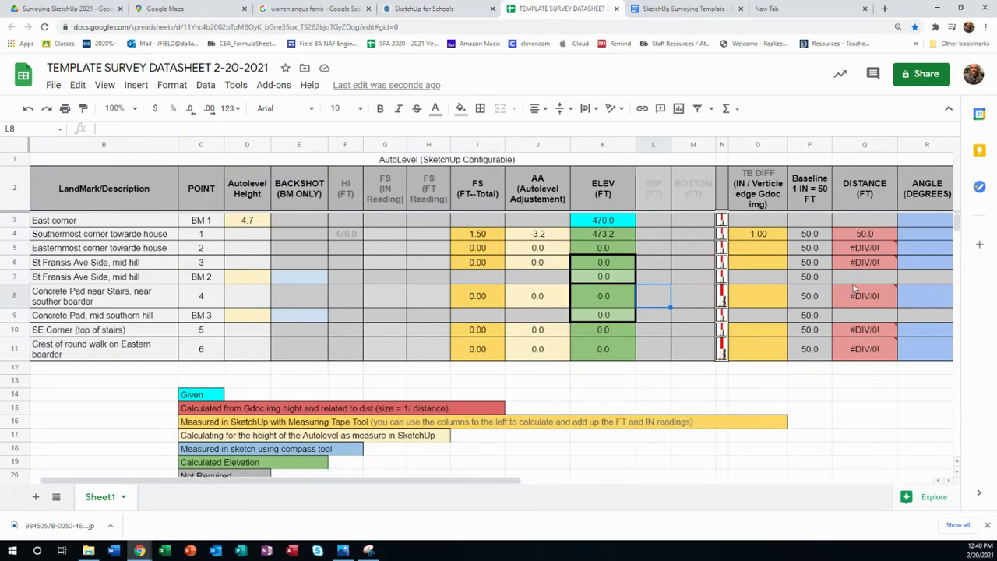
{"action": "left_click", "coordinate": [923, 233]}
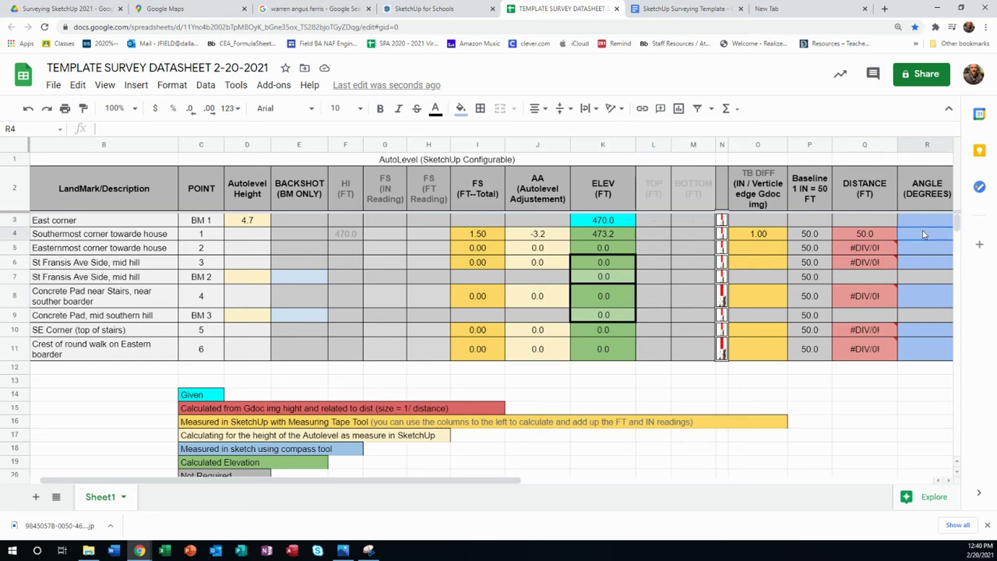
{"action": "type", "text": "231."}
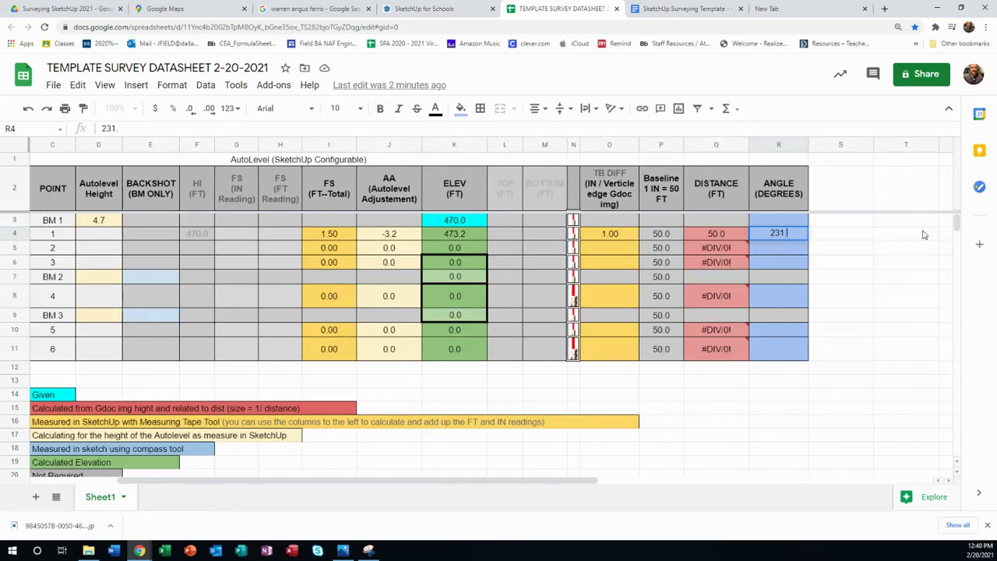
{"action": "type", "text": "6"}
{"action": "left_click", "coordinate": [783, 278]}
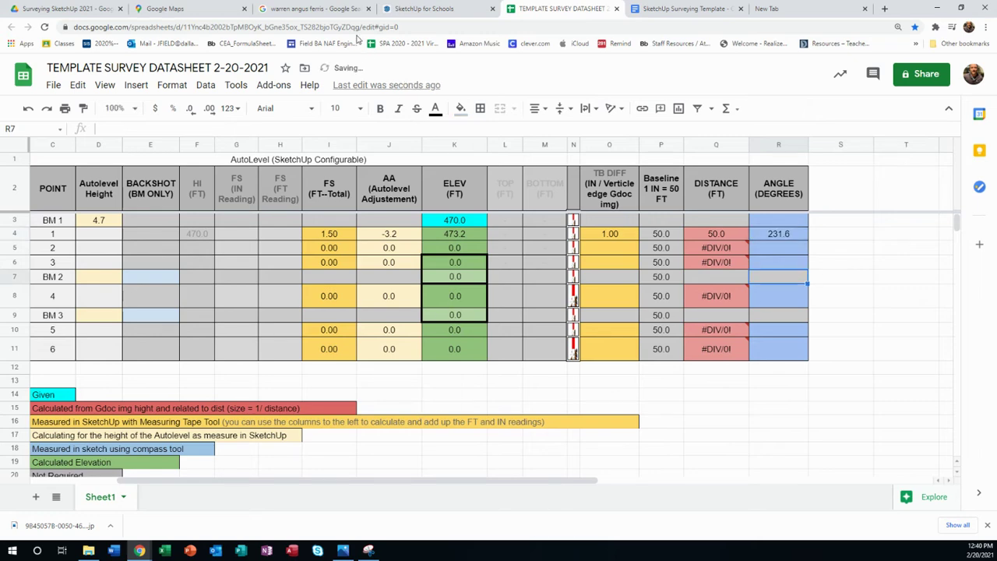
Step: Switch back to the SketchUp model and examine the protractor angles from B1 toward the Pt 2 and Pt 3 / B2 rods
{"action": "left_click", "coordinate": [424, 9]}
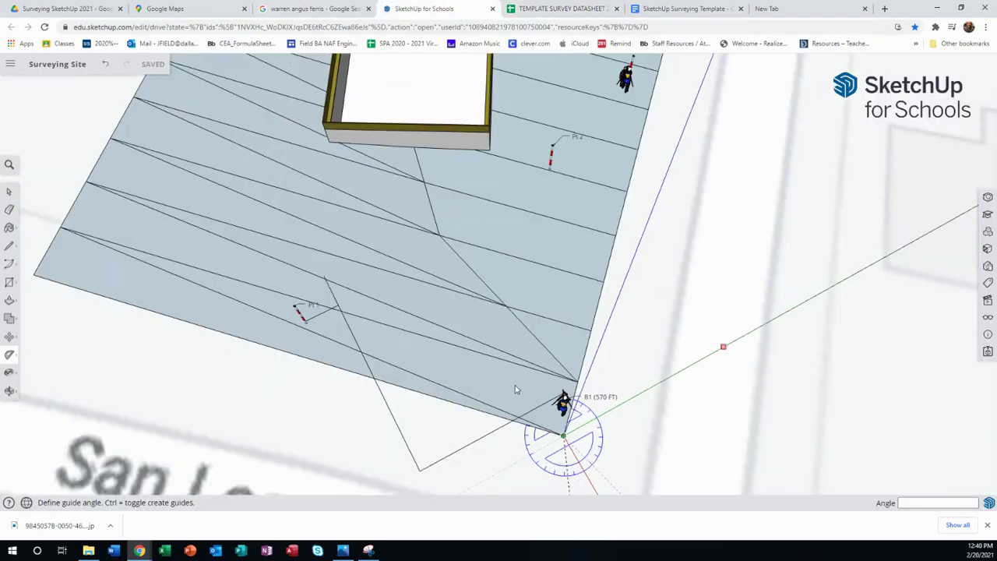
{"action": "middle_click_drag", "start_coordinate": [515, 389], "coordinate": [463, 371]}
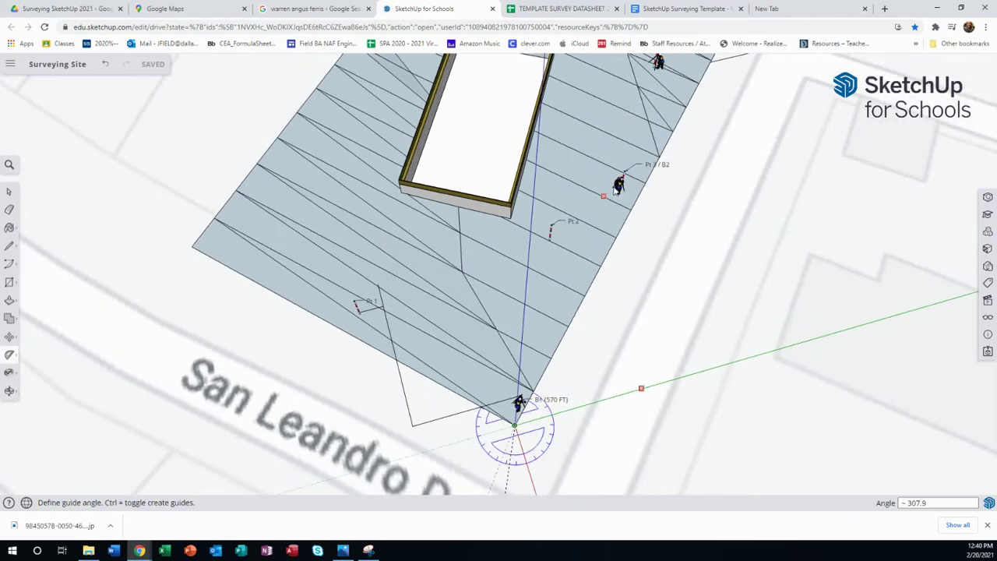
{"action": "scroll", "coordinate": [617, 190], "scroll_direction": "up", "scroll_amount": 2}
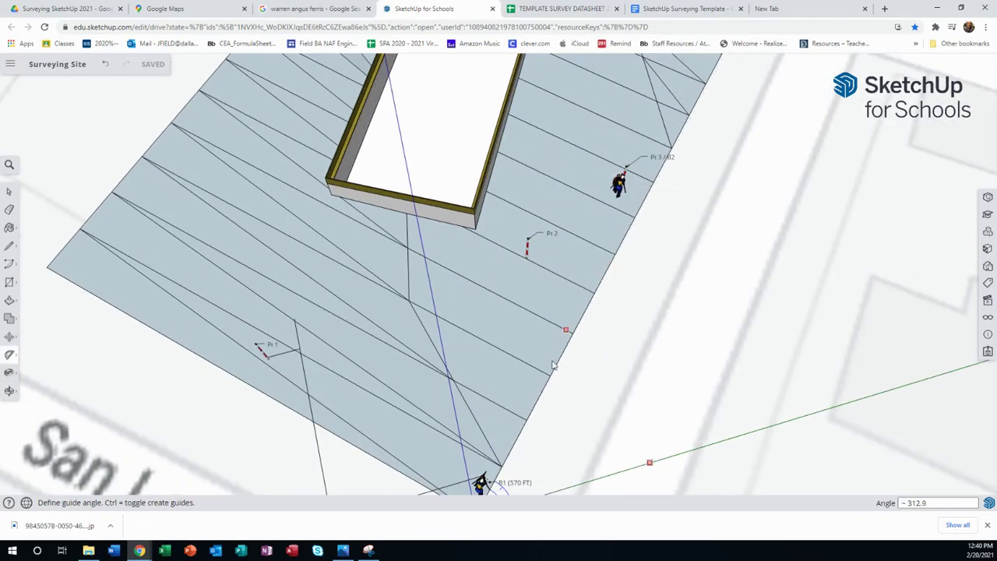
{"action": "middle_click_drag", "start_coordinate": [551, 364], "coordinate": [561, 307]}
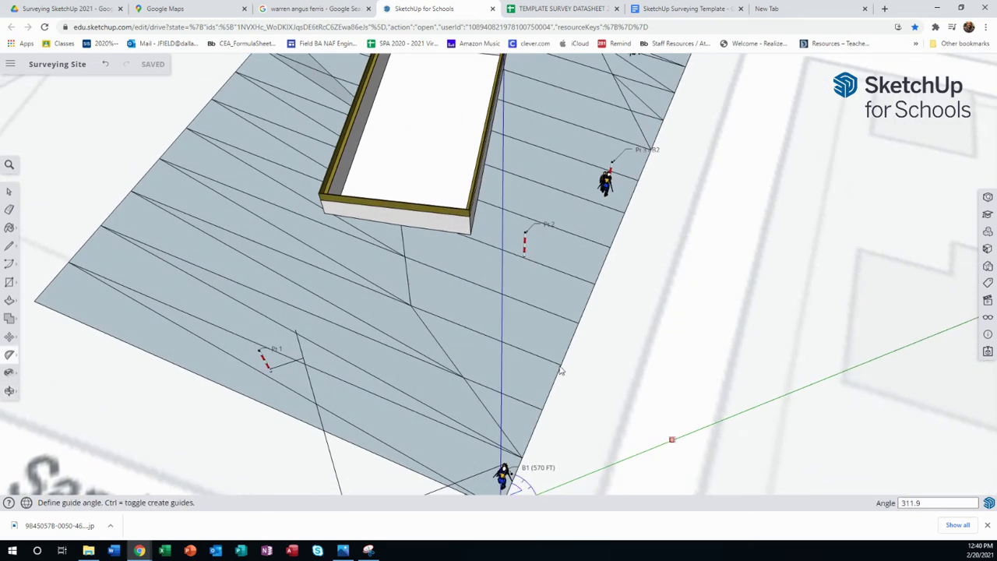
{"action": "scroll", "coordinate": [525, 248], "scroll_direction": "up", "scroll_amount": 2}
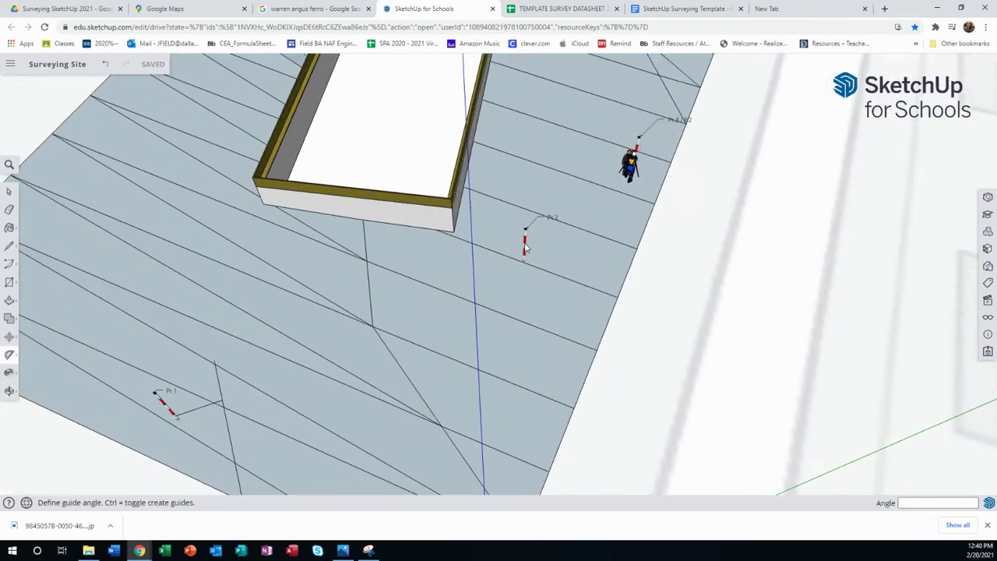
{"action": "middle_click_drag", "start_coordinate": [525, 327], "coordinate": [457, 252]}
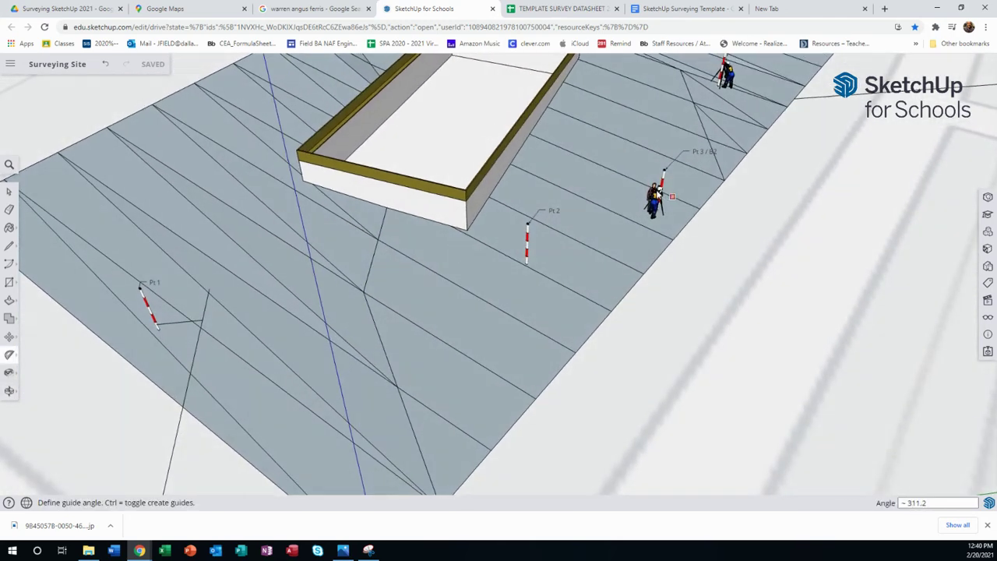
{"action": "scroll", "coordinate": [658, 197], "scroll_direction": "up", "scroll_amount": 3}
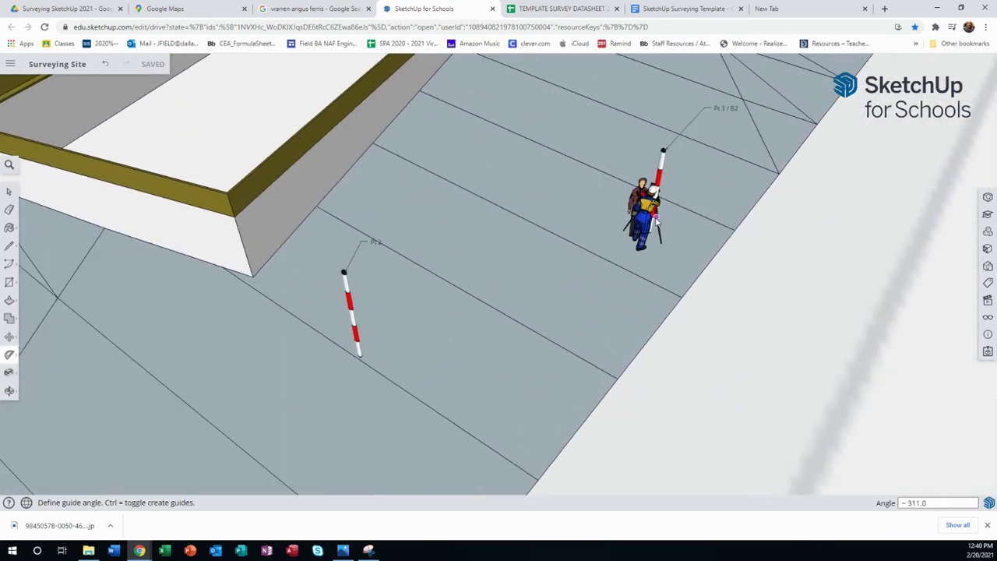
{"action": "mouse_move", "coordinate": [657, 202]}
{"action": "middle_mouse_down"}
{"action": "mouse_move", "coordinate": [651, 222]}
{"action": "mouse_move", "coordinate": [660, 222]}
{"action": "middle_mouse_up"}
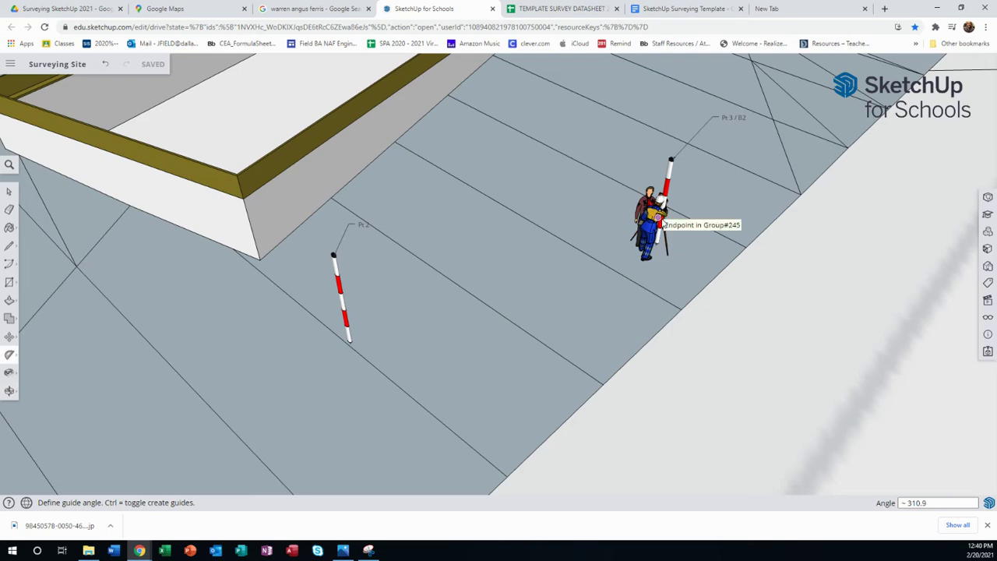
{"action": "scroll", "coordinate": [661, 223], "scroll_direction": "down", "scroll_amount": 5}
{"action": "scroll", "coordinate": [659, 225], "scroll_direction": "up", "scroll_amount": 4}
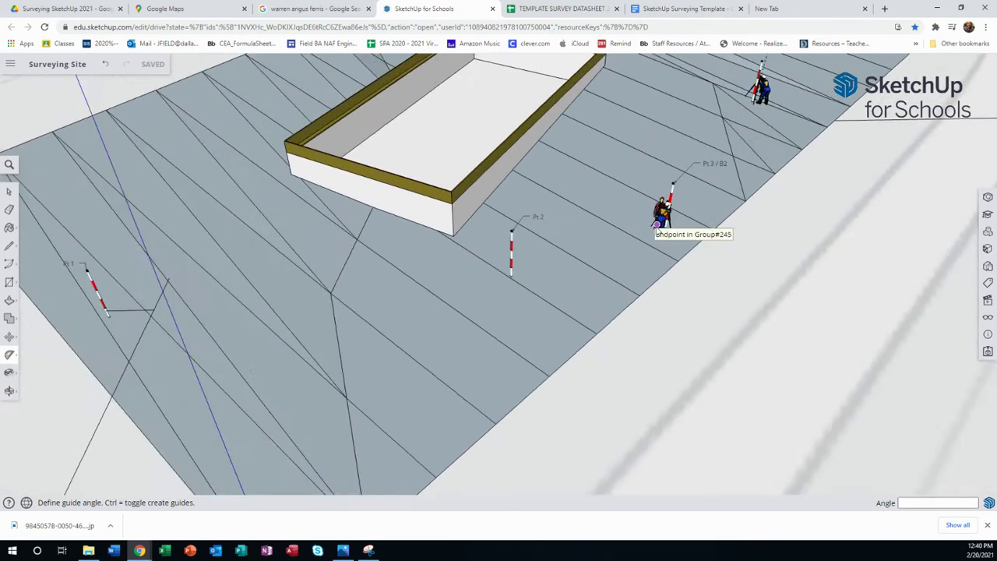
Step: Hide the surveyor figure with the tripod standing in front of the Pt 3 / B2 rod
{"action": "scroll", "coordinate": [658, 226], "scroll_direction": "up", "scroll_amount": 4}
{"action": "middle_click_drag", "start_coordinate": [658, 226], "coordinate": [94, 239]}
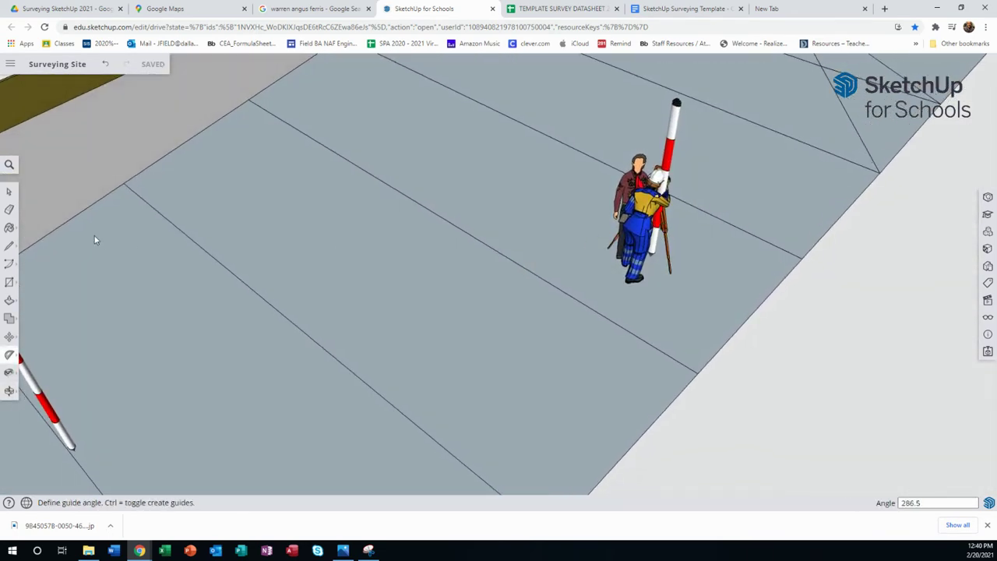
{"action": "left_click", "coordinate": [9, 191]}
{"action": "left_click", "coordinate": [645, 222]}
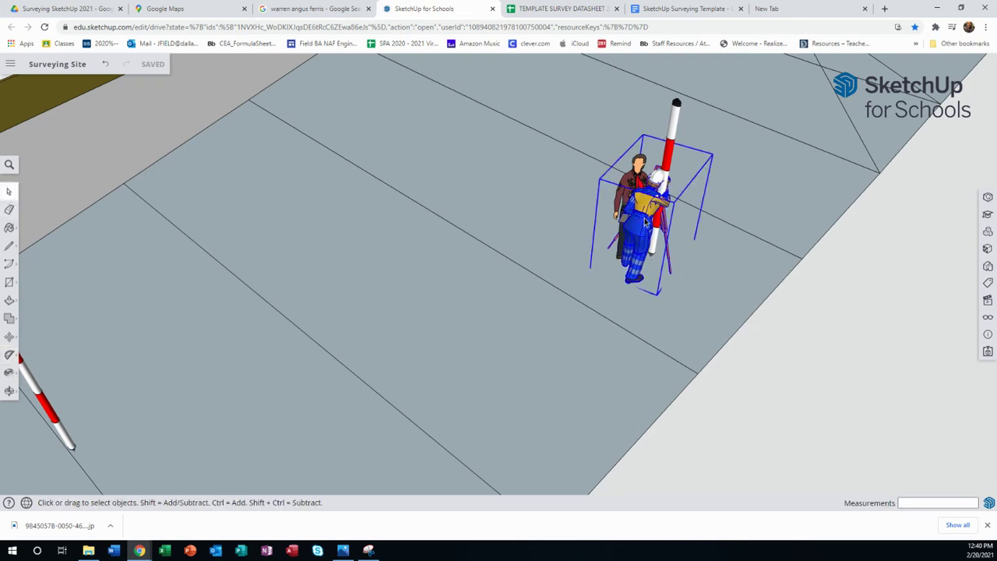
{"action": "right_click", "coordinate": [646, 223]}
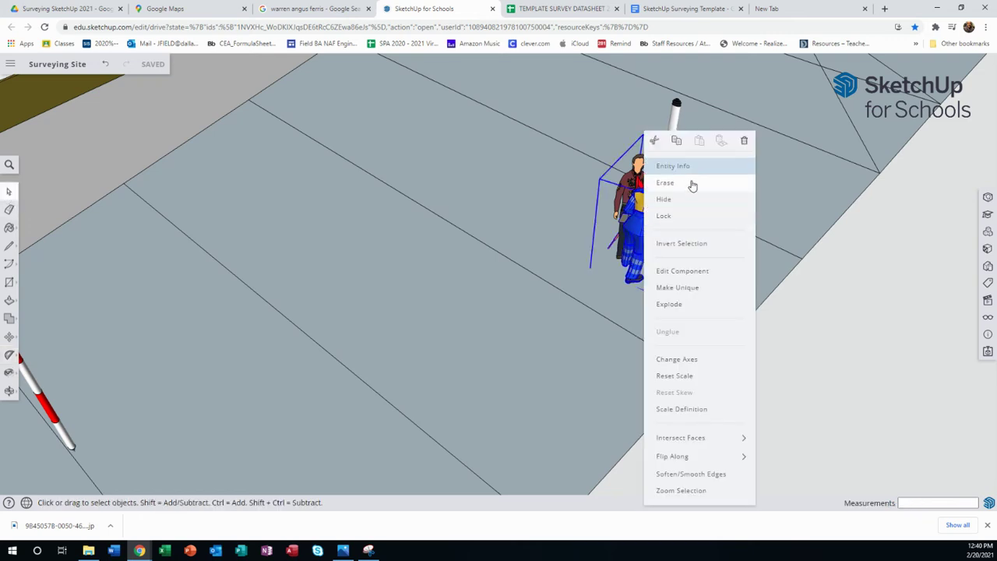
{"action": "left_click", "coordinate": [678, 198]}
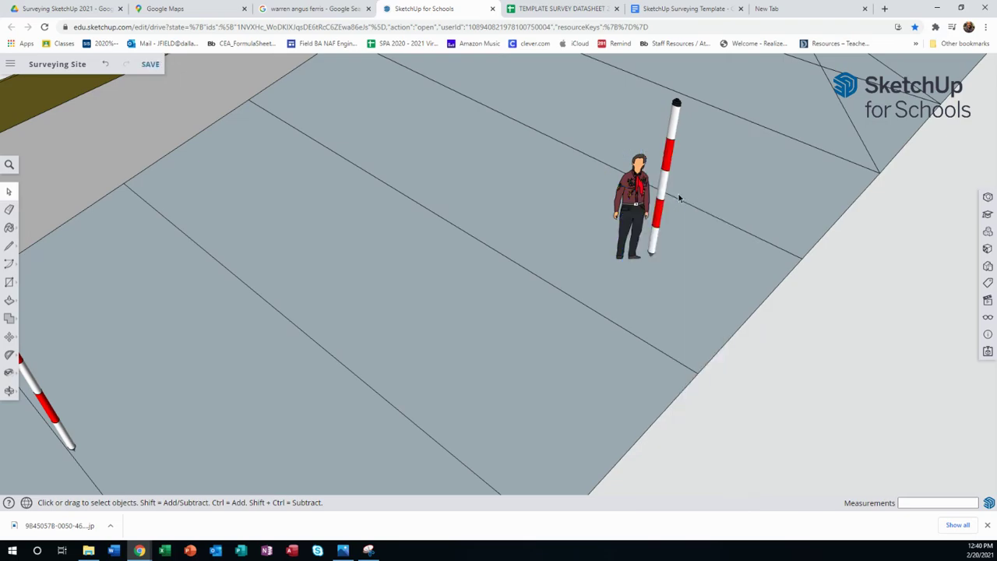
Step: Position the camera at the autolevel of the B1 surveyor to view the site from that station
{"action": "scroll", "coordinate": [746, 351], "scroll_direction": "down", "scroll_amount": 3}
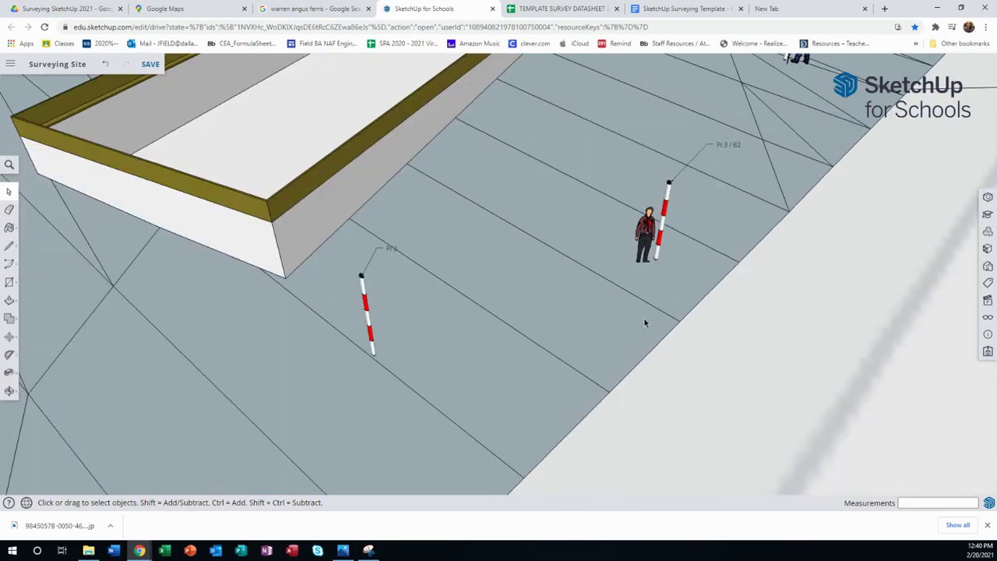
{"action": "middle_click_drag", "start_coordinate": [644, 322], "coordinate": [633, 259]}
{"action": "scroll", "coordinate": [634, 260], "scroll_direction": "up", "scroll_amount": 5}
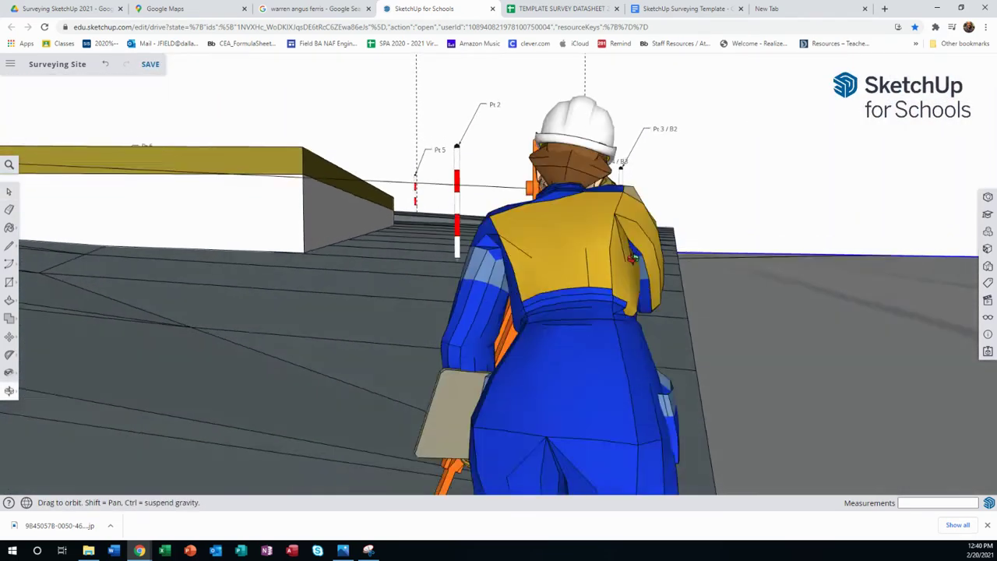
{"action": "scroll", "coordinate": [632, 258], "scroll_direction": "down", "scroll_amount": 8}
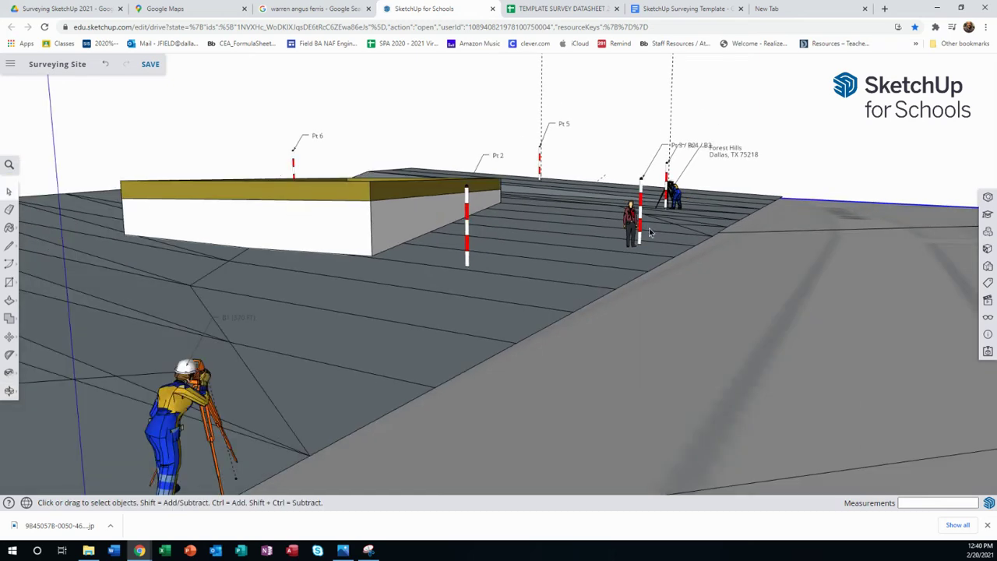
{"action": "scroll", "coordinate": [665, 277], "scroll_direction": "down", "scroll_amount": 5}
{"action": "middle_click_drag", "start_coordinate": [622, 301], "coordinate": [372, 410]}
{"action": "scroll", "coordinate": [479, 406], "scroll_direction": "up", "scroll_amount": 2}
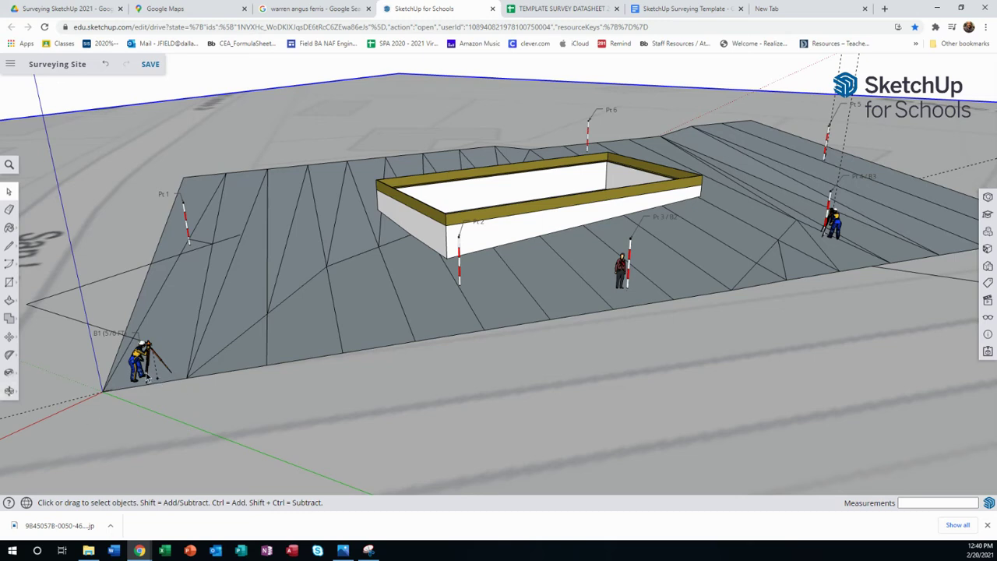
{"action": "left_click", "coordinate": [10, 375]}
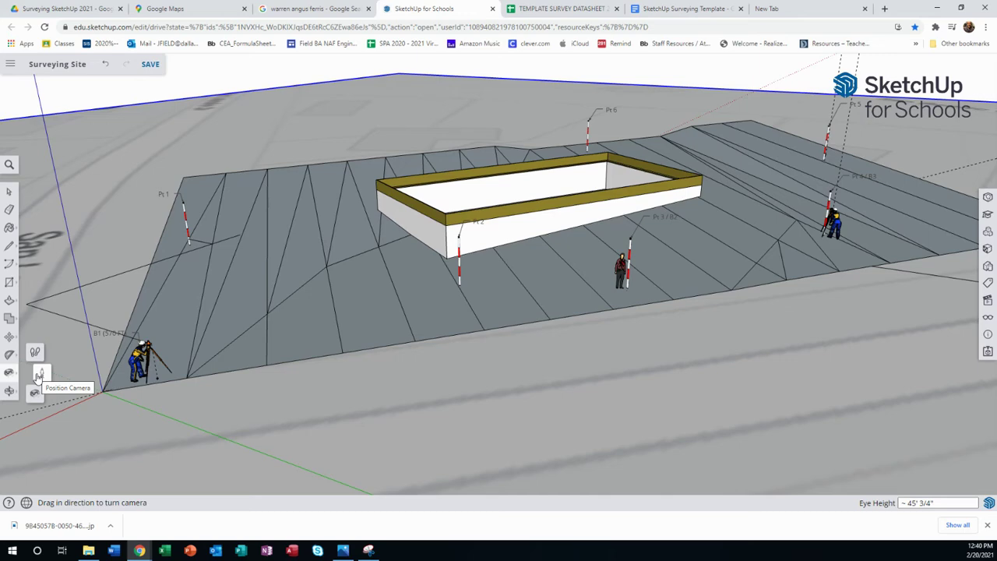
{"action": "left_click", "coordinate": [39, 376]}
{"action": "left_click", "coordinate": [152, 340]}
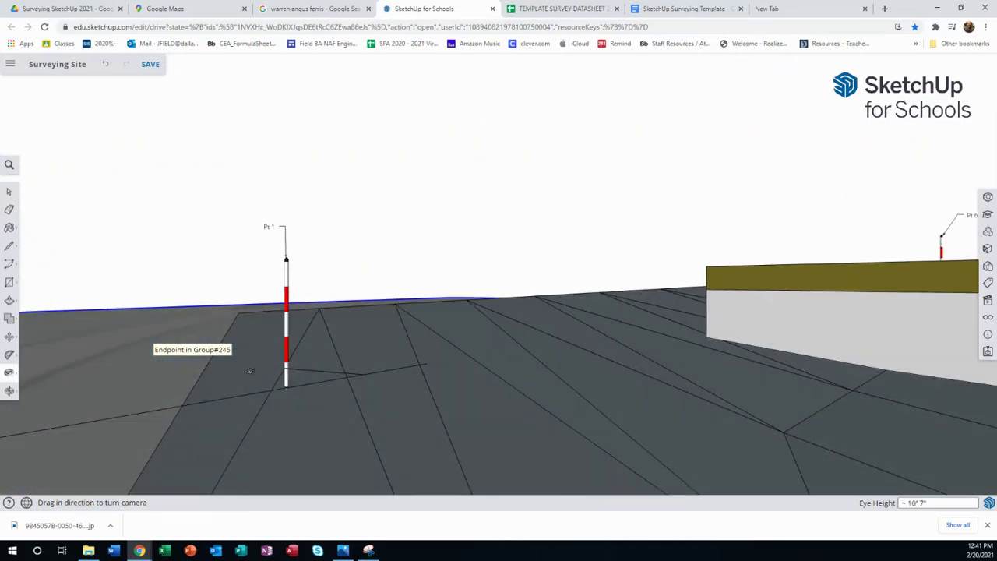
Step: Position the camera at the B1 surveyor's autolevel and aim it at the Pt 3 / B2 rod
{"action": "scroll", "coordinate": [249, 371], "scroll_direction": "down", "scroll_amount": 5}
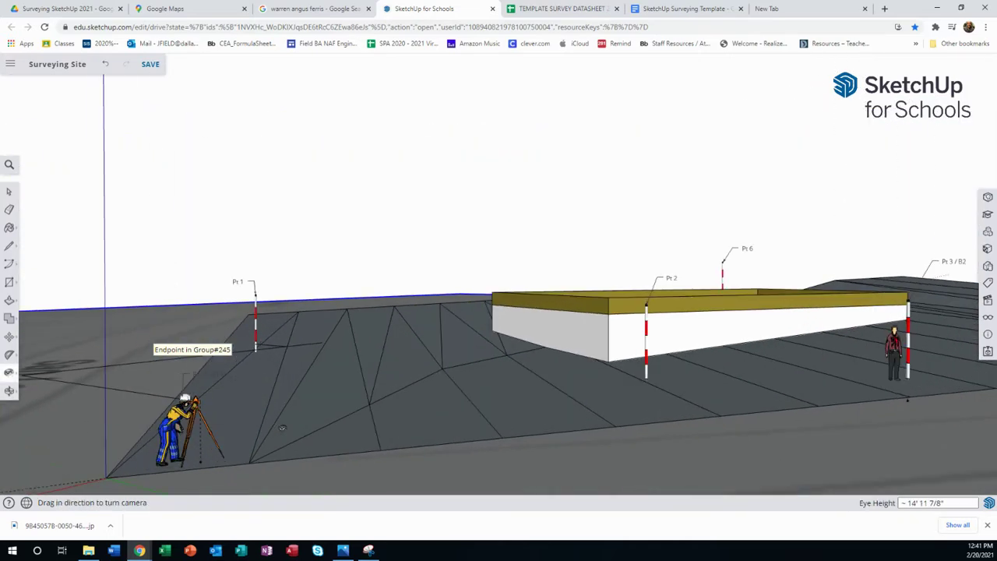
{"action": "scroll", "coordinate": [282, 428], "scroll_direction": "down", "scroll_amount": 3}
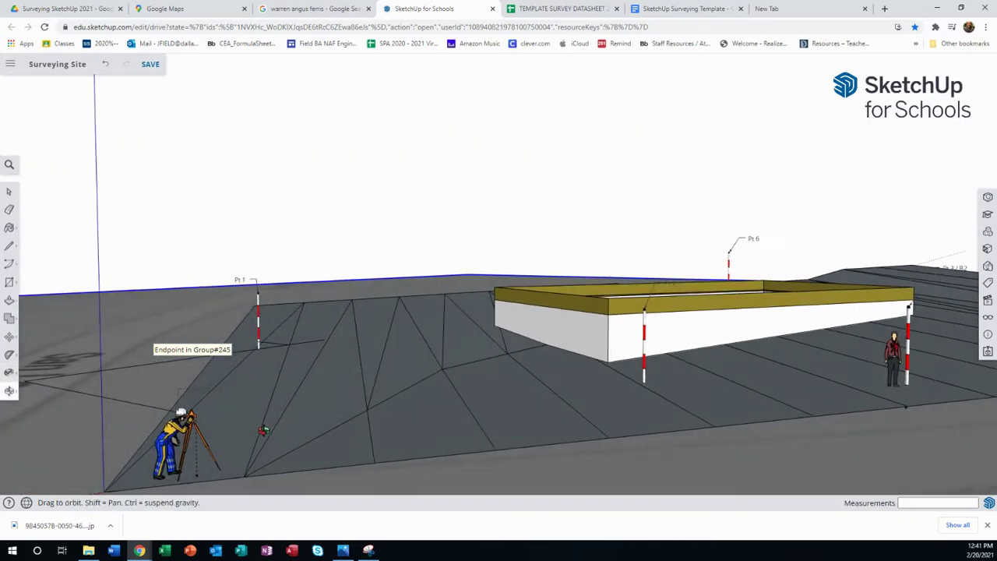
{"action": "left_click", "coordinate": [8, 373]}
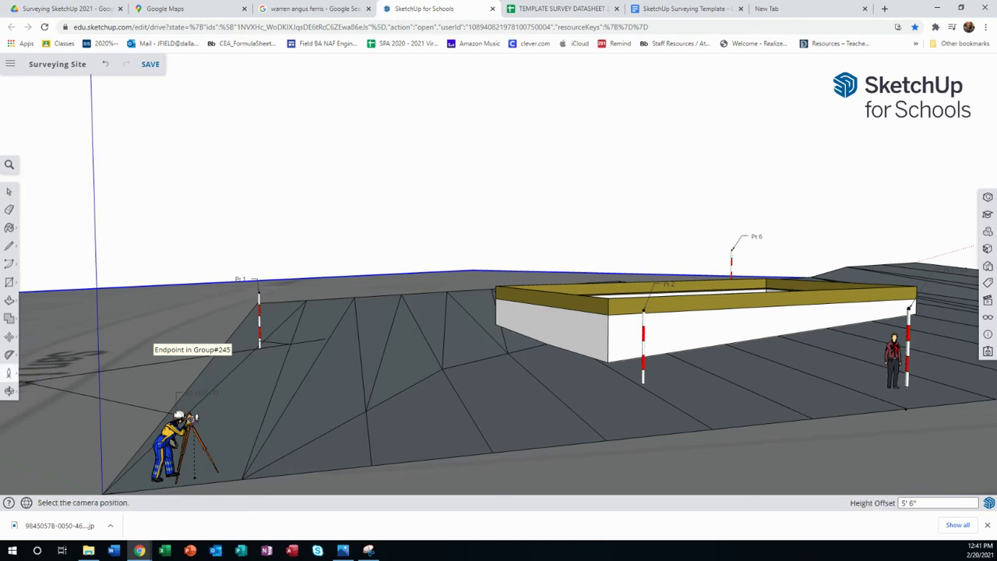
{"action": "left_click", "coordinate": [190, 418]}
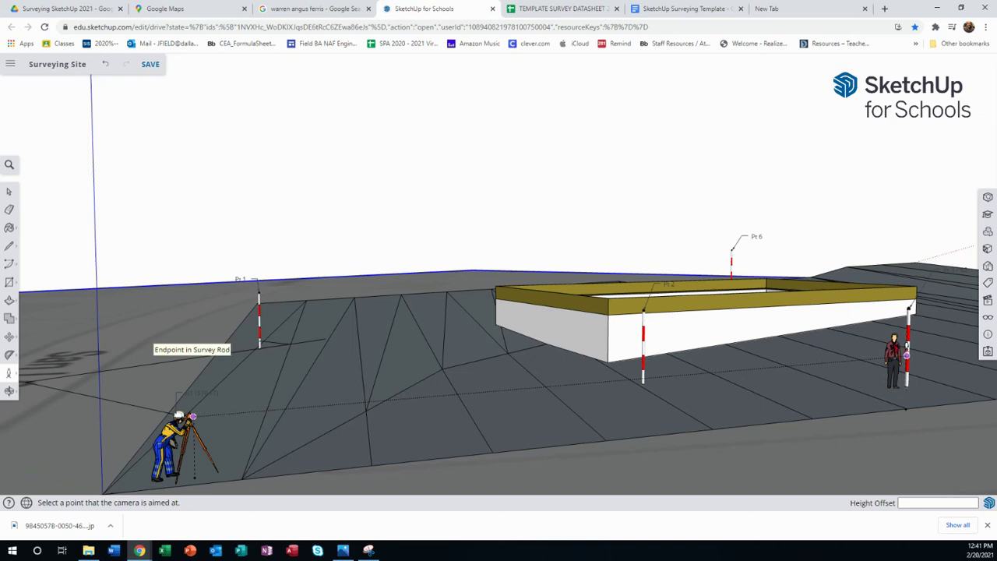
{"action": "left_click", "coordinate": [905, 350]}
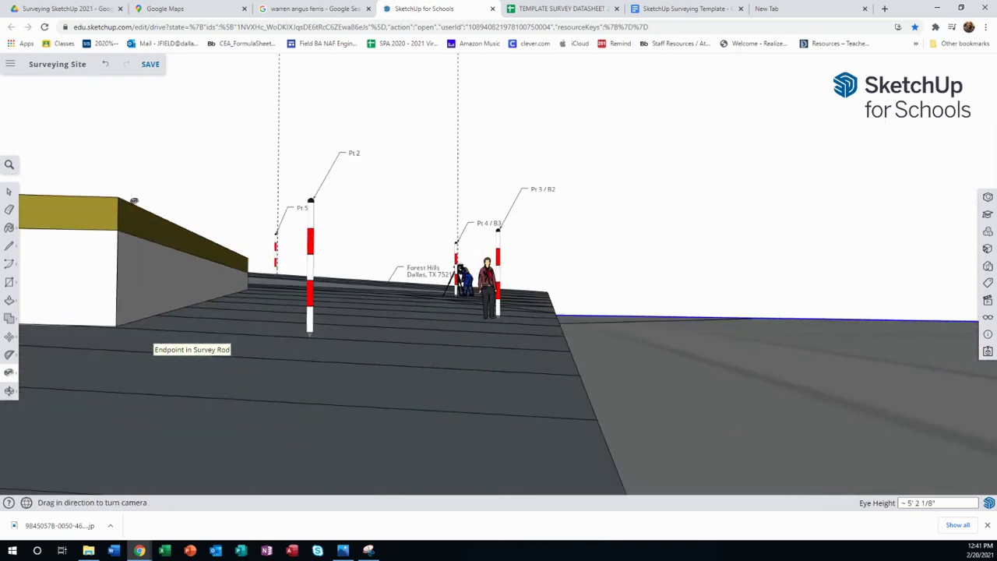
Step: Switch to Snipping Tool and snip the upper red and white segments of the Pt 2 rod
{"action": "left_click", "coordinate": [368, 551]}
{"action": "left_click", "coordinate": [451, 164]}
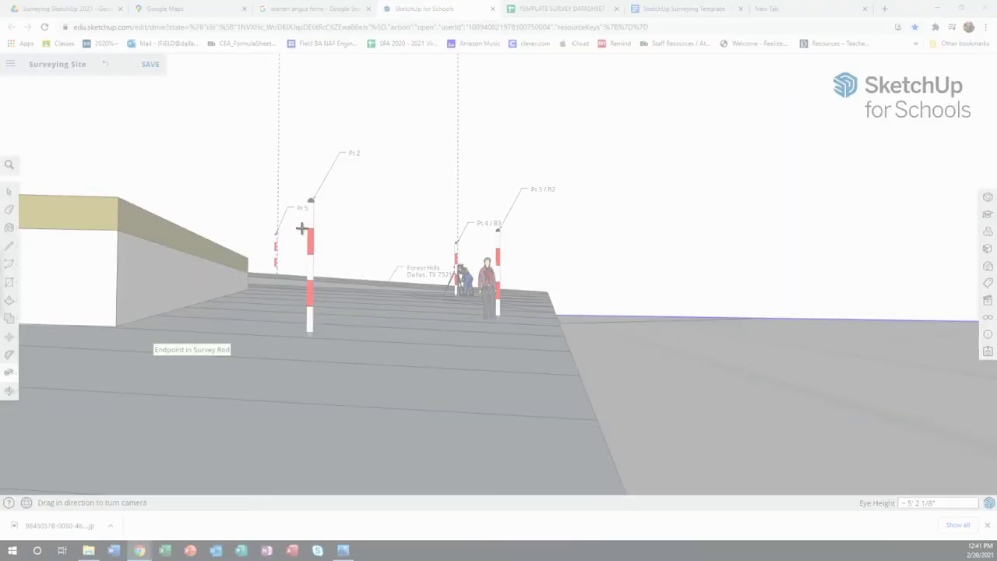
{"action": "left_click_drag", "start_coordinate": [301, 227], "coordinate": [319, 280]}
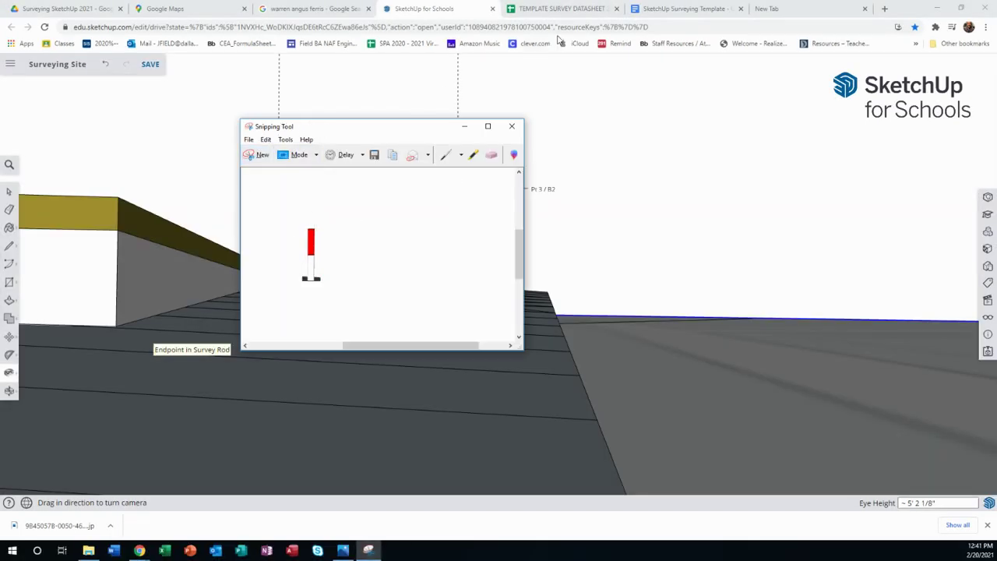
Step: Switch to the SketchUp Surveying Template document and paste the rod snip on a new line below the Pt1 image
{"action": "left_click", "coordinate": [662, 9]}
{"action": "left_click", "coordinate": [273, 278]}
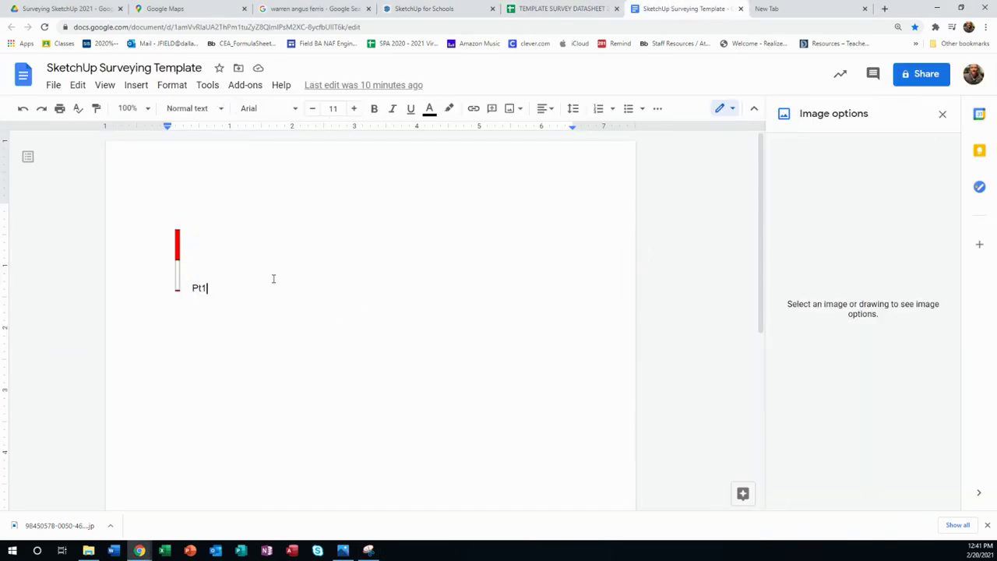
{"action": "key", "text": "Return"}
{"action": "key", "text": "ctrl+v"}
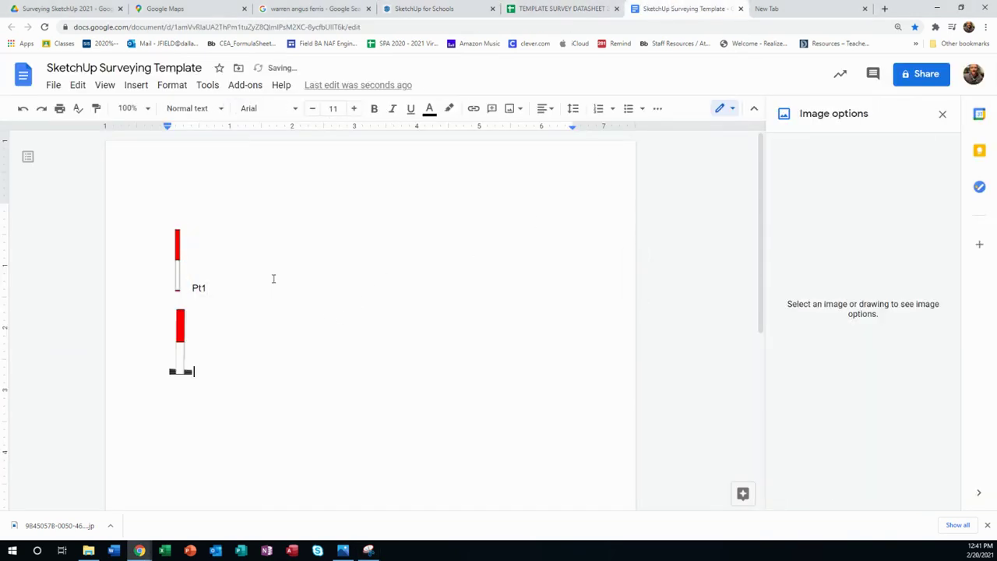
Step: Copy the pasted rod image's height, 1.05 in, into the TB DIFF cell for point 2 in the survey datasheet and check the calculated distance
{"action": "left_click", "coordinate": [183, 349]}
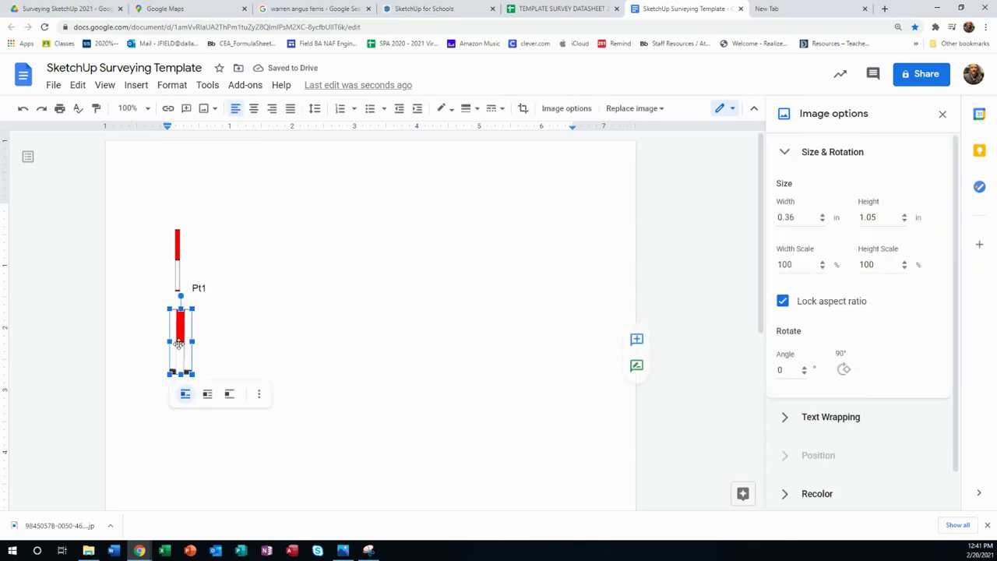
{"action": "double_click", "coordinate": [871, 218]}
{"action": "key", "text": "ctrl+c"}
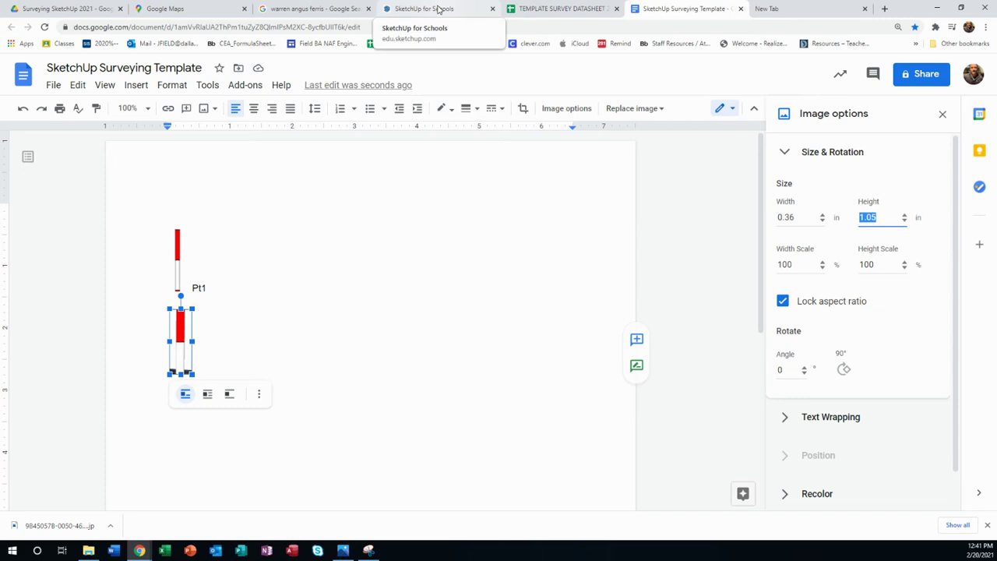
{"action": "left_click", "coordinate": [552, 8]}
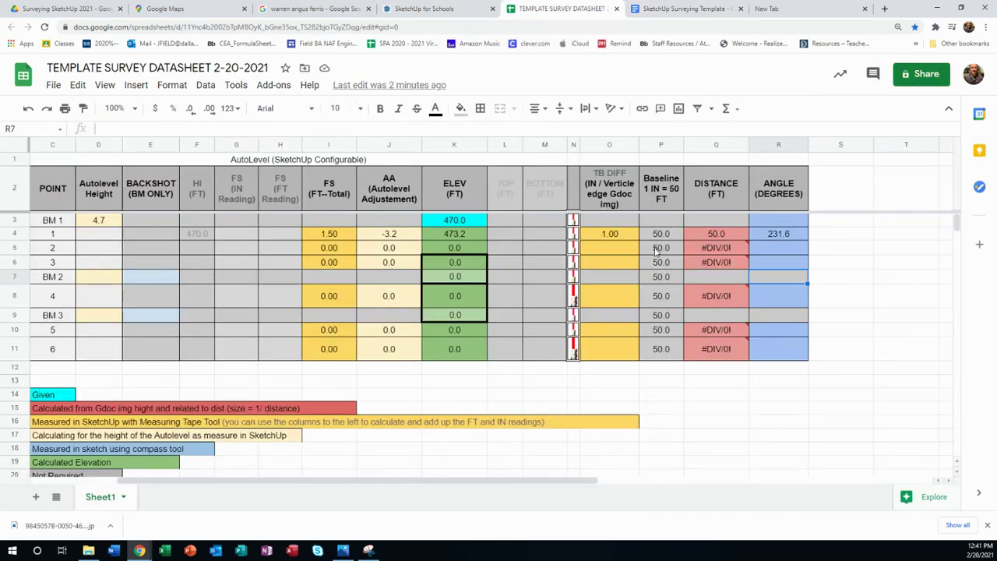
{"action": "left_click", "coordinate": [613, 249]}
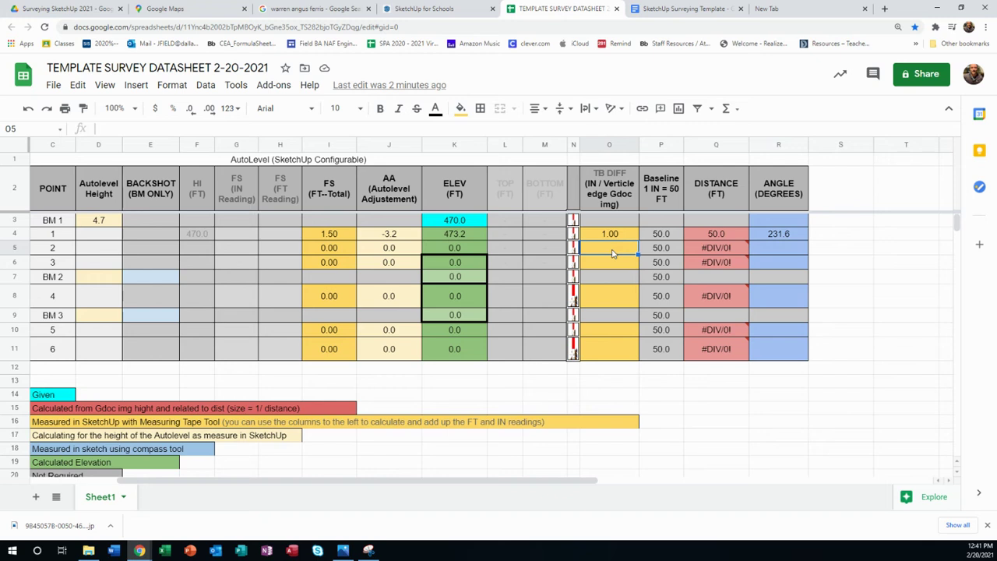
{"action": "key", "text": "ctrl+v"}
{"action": "left_click", "coordinate": [722, 249]}
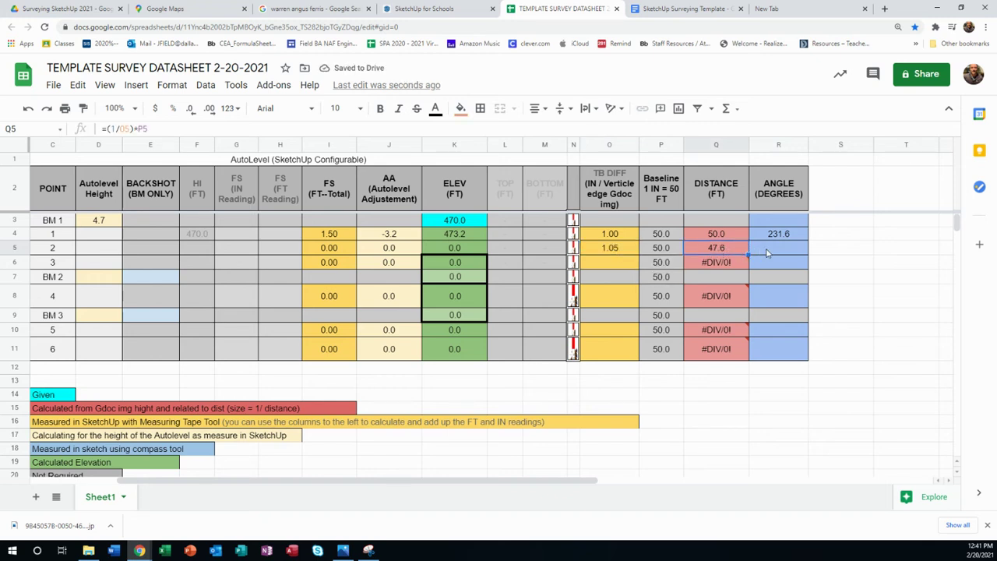
Step: Switch back to the SketchUp model and view the site from above with the B1 surveyor and all rods in sight
{"action": "left_click", "coordinate": [423, 8]}
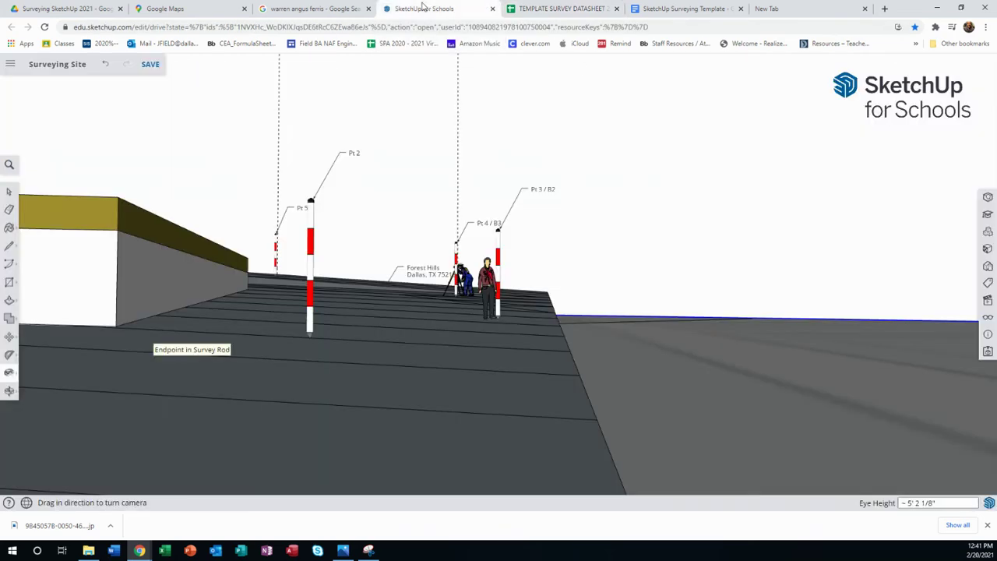
{"action": "left_click_drag", "start_coordinate": [447, 317], "coordinate": [299, 356]}
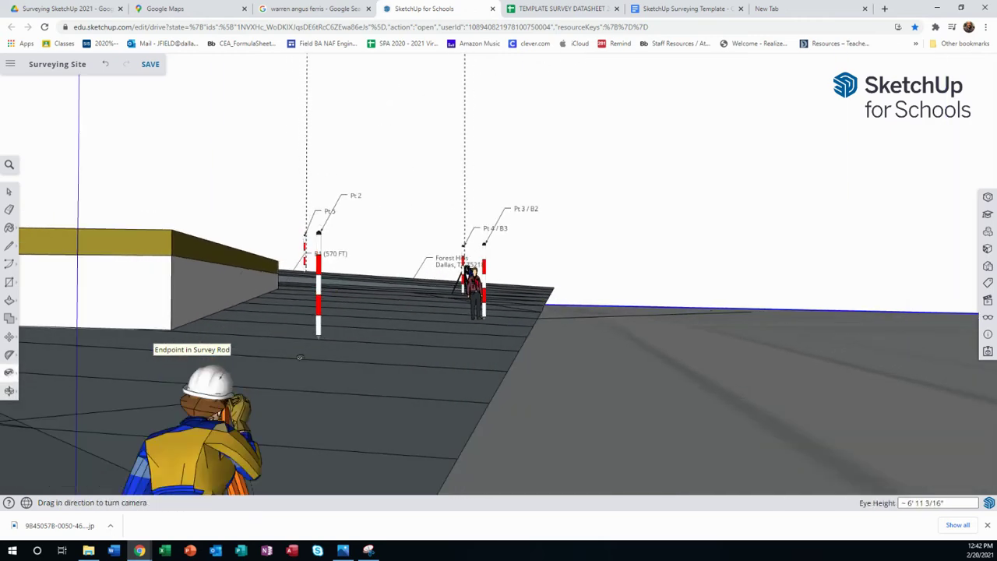
{"action": "scroll", "coordinate": [299, 357], "scroll_direction": "down", "scroll_amount": 5}
{"action": "middle_click_drag", "start_coordinate": [299, 357], "coordinate": [264, 467]}
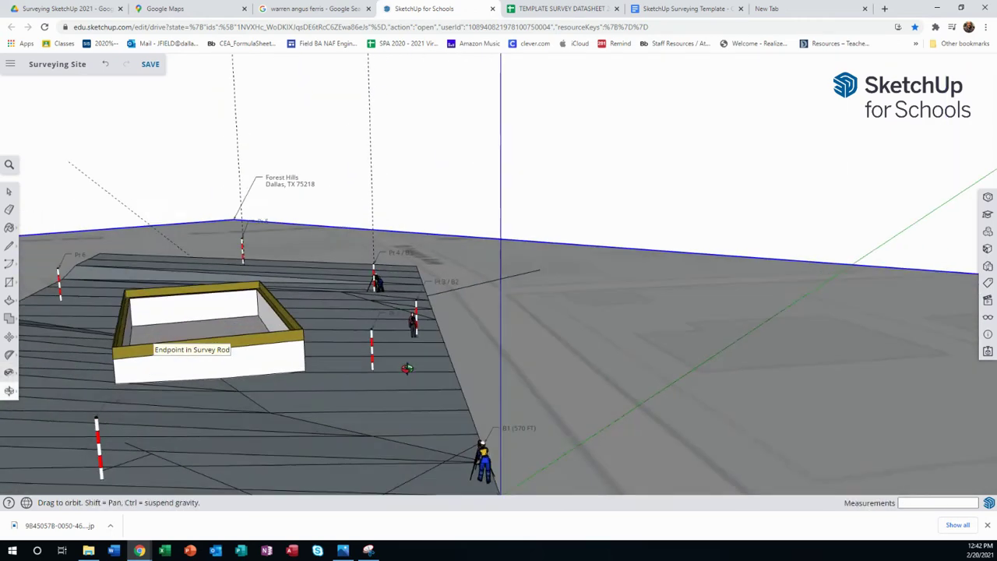
{"action": "left_click", "coordinate": [9, 354]}
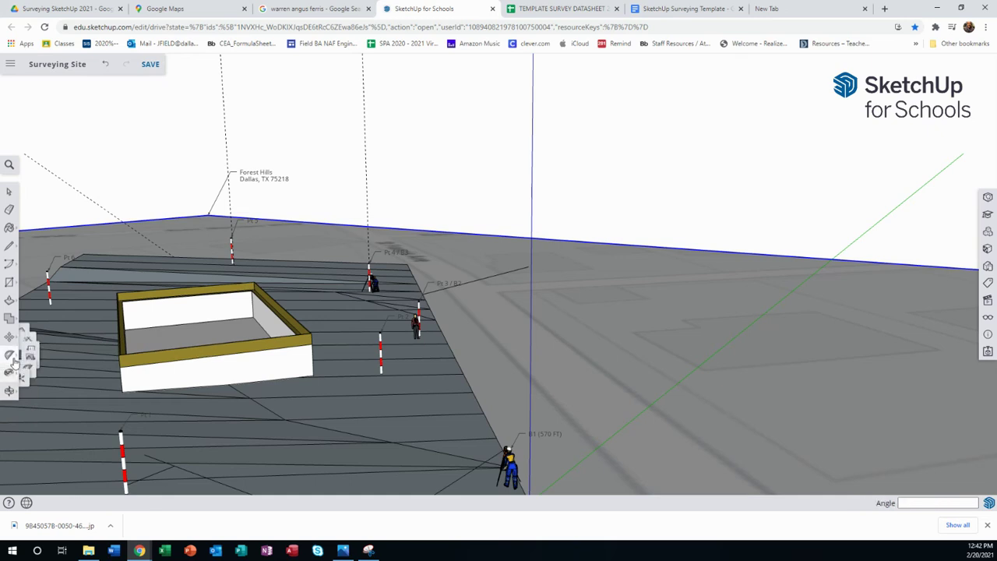
{"action": "left_click", "coordinate": [56, 364]}
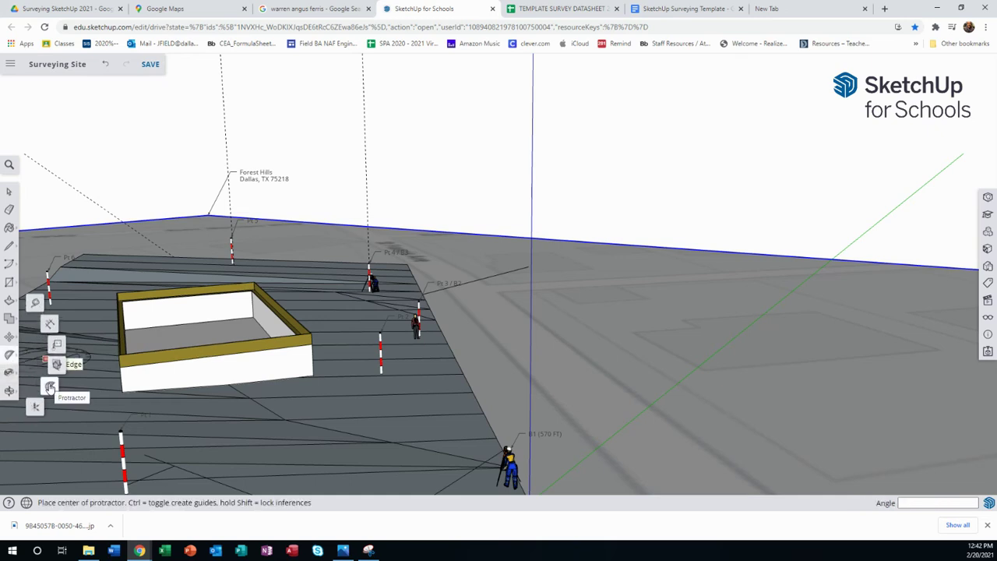
{"action": "scroll", "coordinate": [421, 421], "scroll_direction": "down", "scroll_amount": 3}
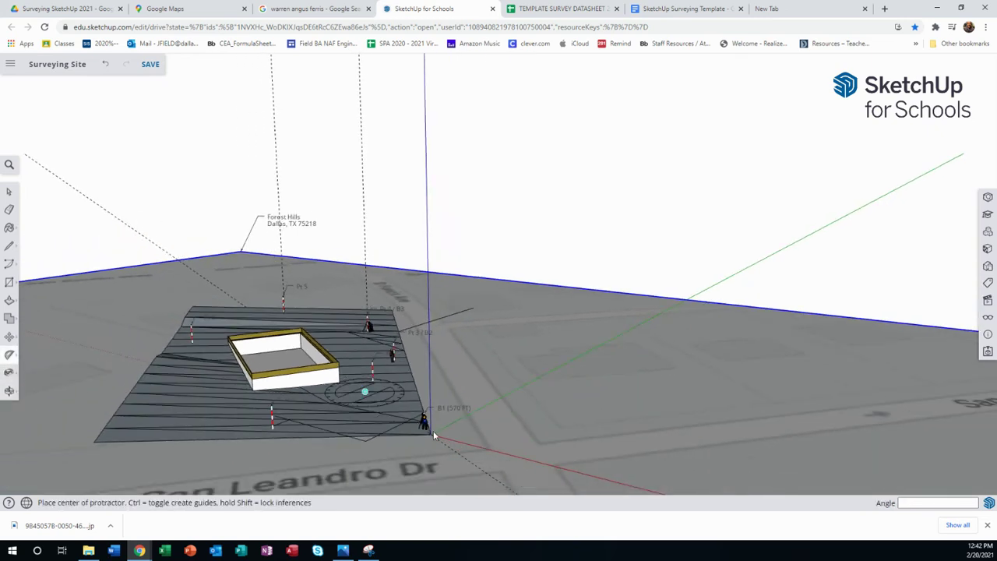
{"action": "middle_click_drag", "start_coordinate": [398, 434], "coordinate": [485, 436]}
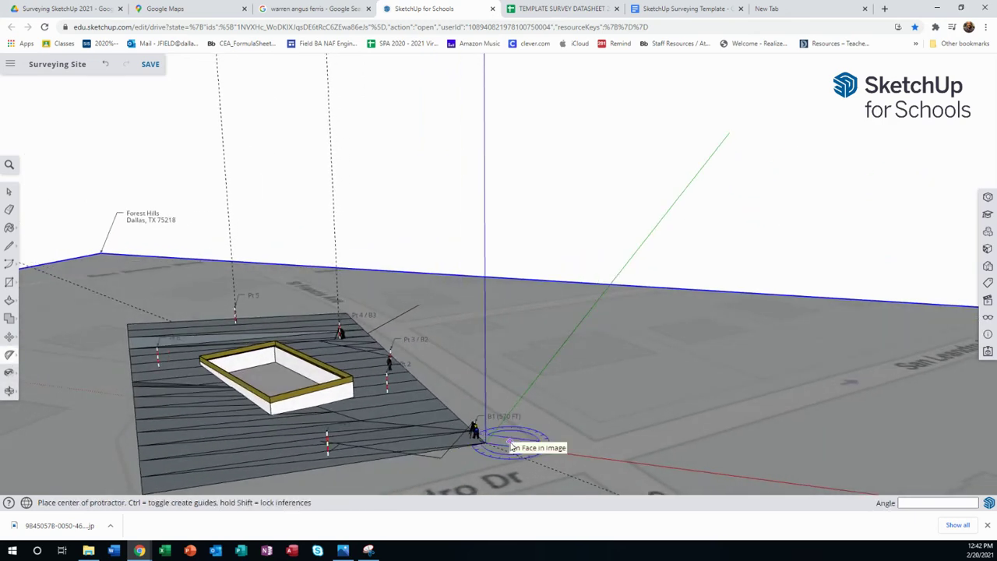
{"action": "scroll", "coordinate": [502, 446], "scroll_direction": "up", "scroll_amount": 3}
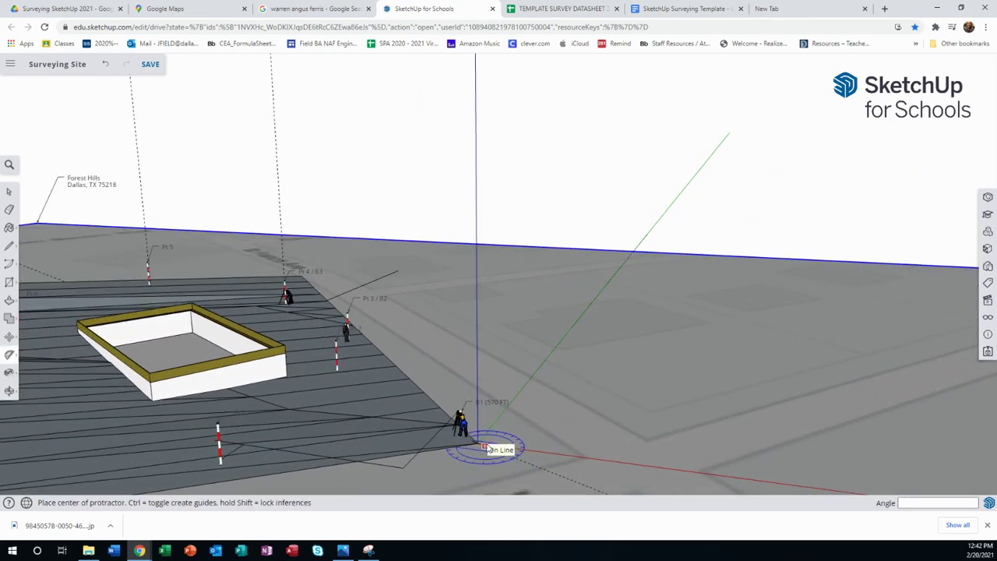
{"action": "scroll", "coordinate": [489, 449], "scroll_direction": "up", "scroll_amount": 4}
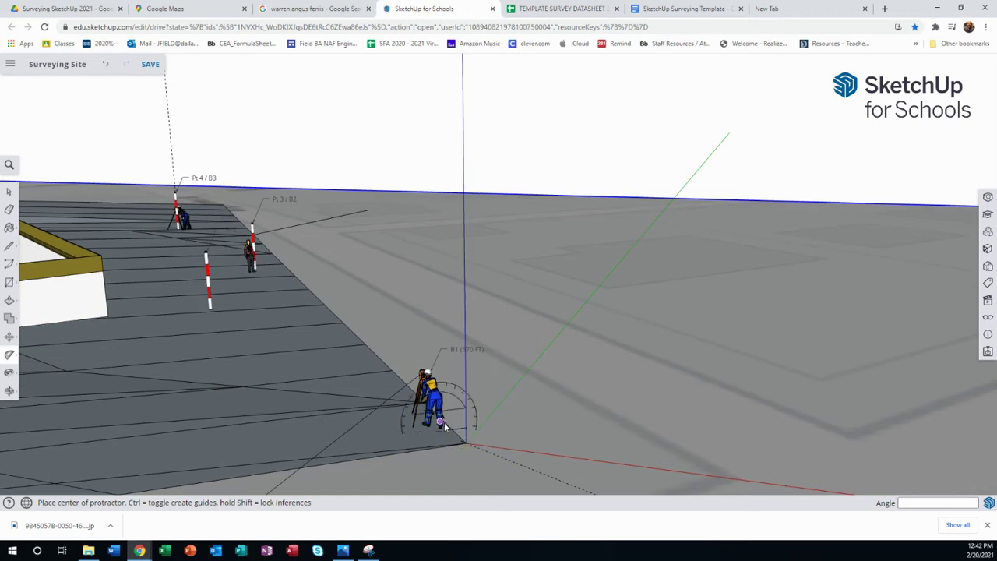
{"action": "scroll", "coordinate": [440, 424], "scroll_direction": "up", "scroll_amount": 1}
{"action": "middle_click_drag", "start_coordinate": [438, 424], "coordinate": [445, 424]}
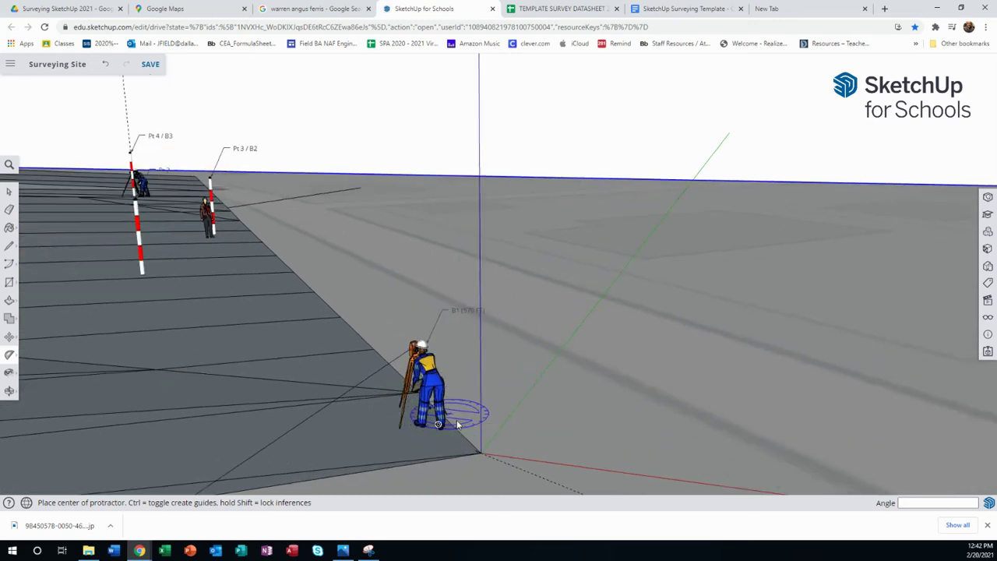
{"action": "middle_click_drag", "start_coordinate": [457, 428], "coordinate": [268, 403]}
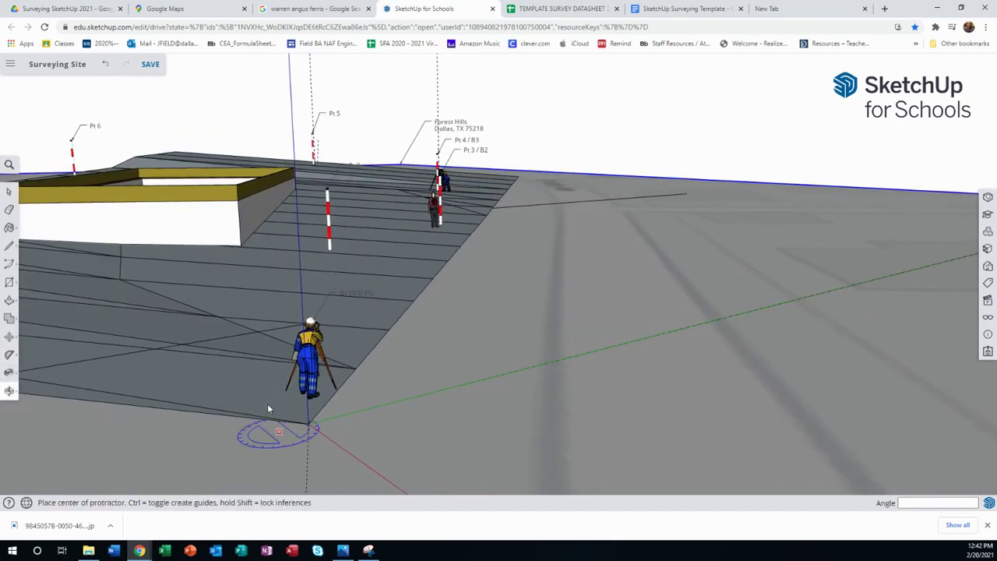
{"action": "scroll", "coordinate": [312, 408], "scroll_direction": "up", "scroll_amount": 5}
{"action": "mouse_move", "coordinate": [329, 407]}
{"action": "middle_mouse_down"}
{"action": "mouse_move", "coordinate": [315, 414]}
{"action": "mouse_move", "coordinate": [311, 400]}
{"action": "mouse_move", "coordinate": [324, 407]}
{"action": "middle_mouse_up"}
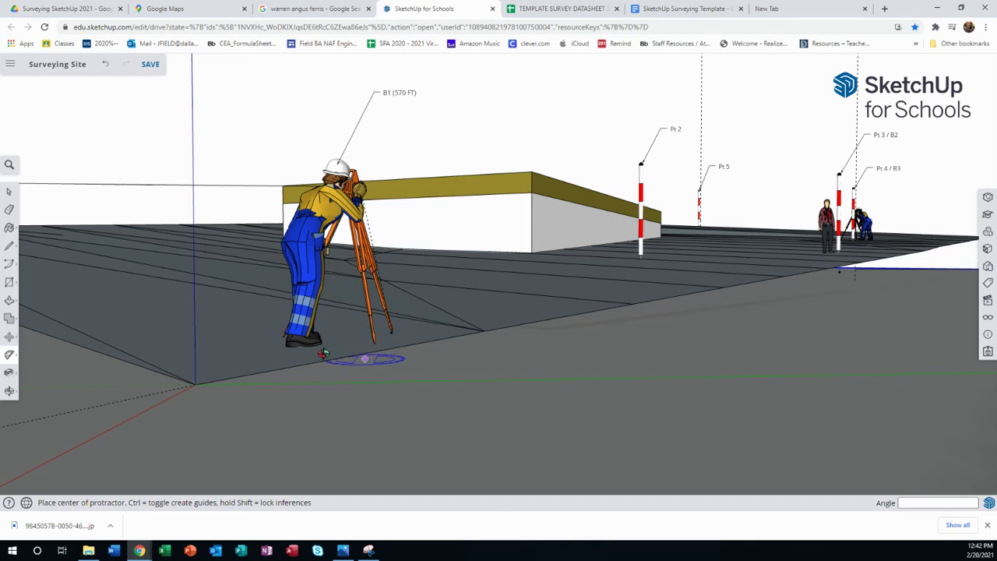
{"action": "middle_click_drag", "start_coordinate": [376, 356], "coordinate": [411, 396]}
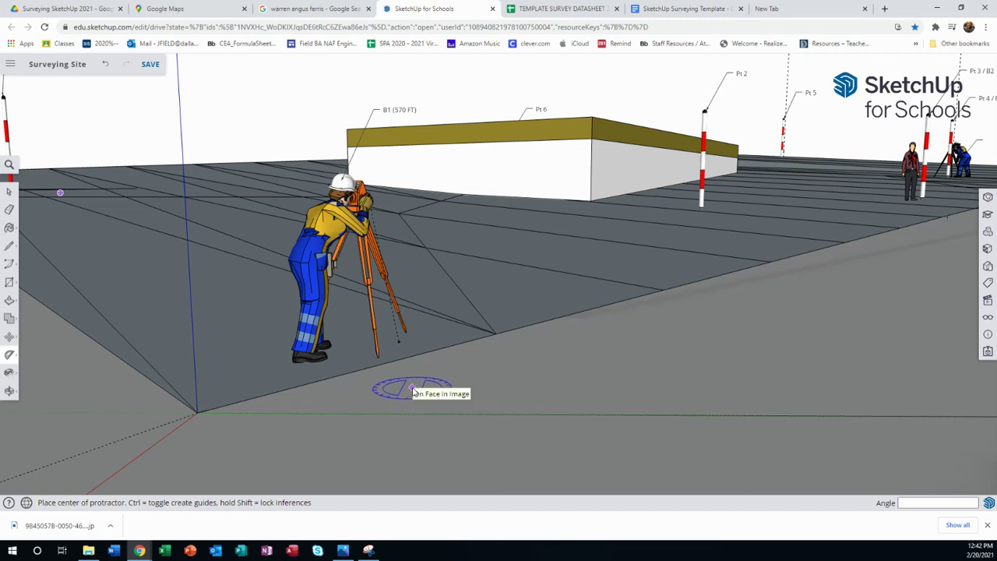
{"action": "left_click", "coordinate": [9, 192]}
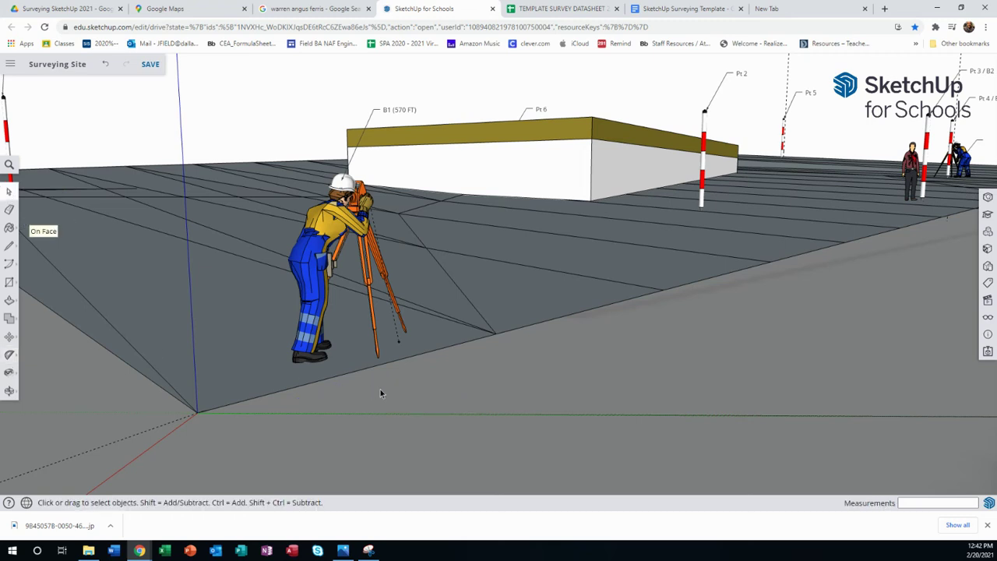
Step: Place a vertical tape measure guide about 3' 8" long from the B1 surveyor's autolevel down toward the ground
{"action": "left_click", "coordinate": [9, 354]}
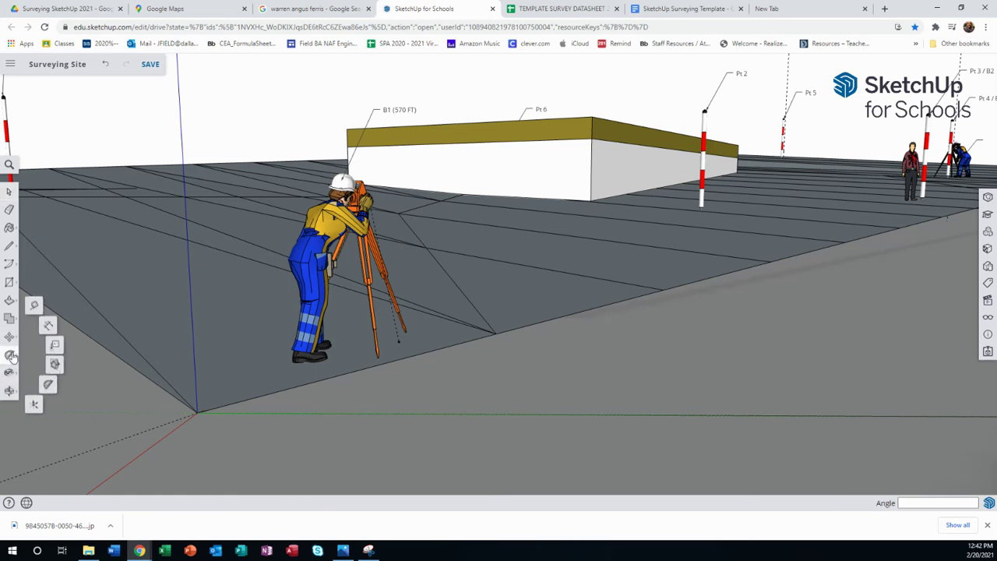
{"action": "left_click", "coordinate": [36, 305]}
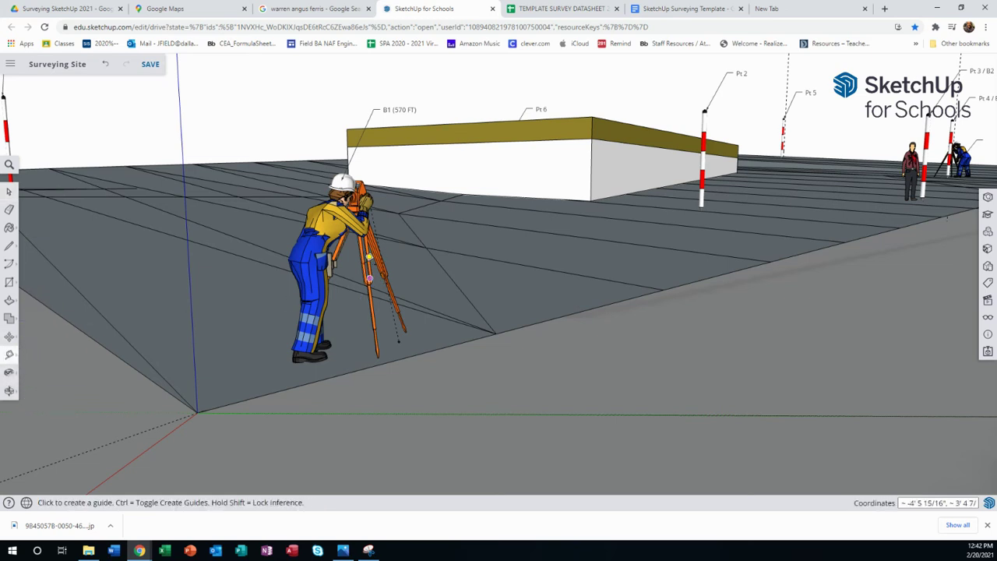
{"action": "scroll", "coordinate": [357, 187], "scroll_direction": "up", "scroll_amount": 2}
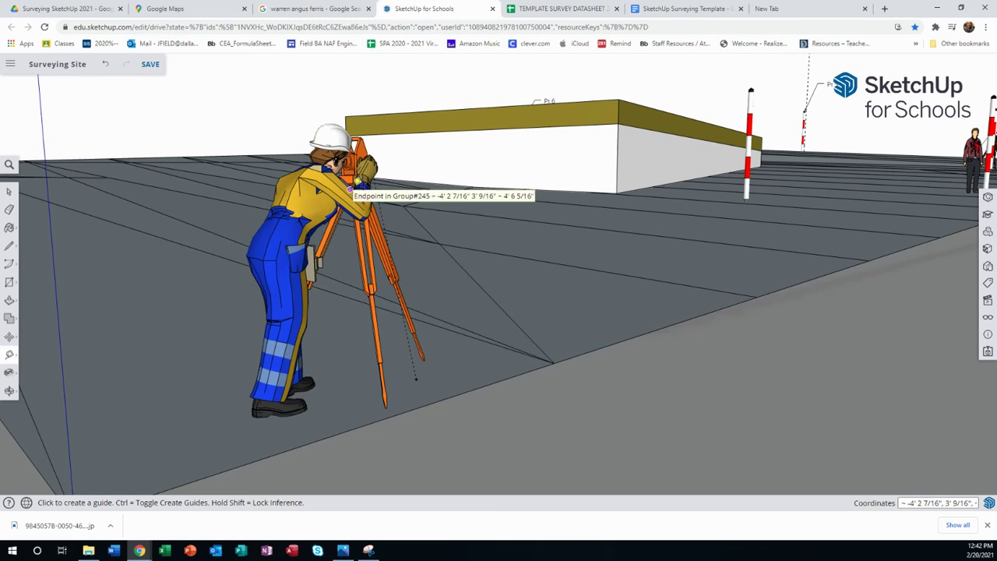
{"action": "left_click", "coordinate": [350, 189]}
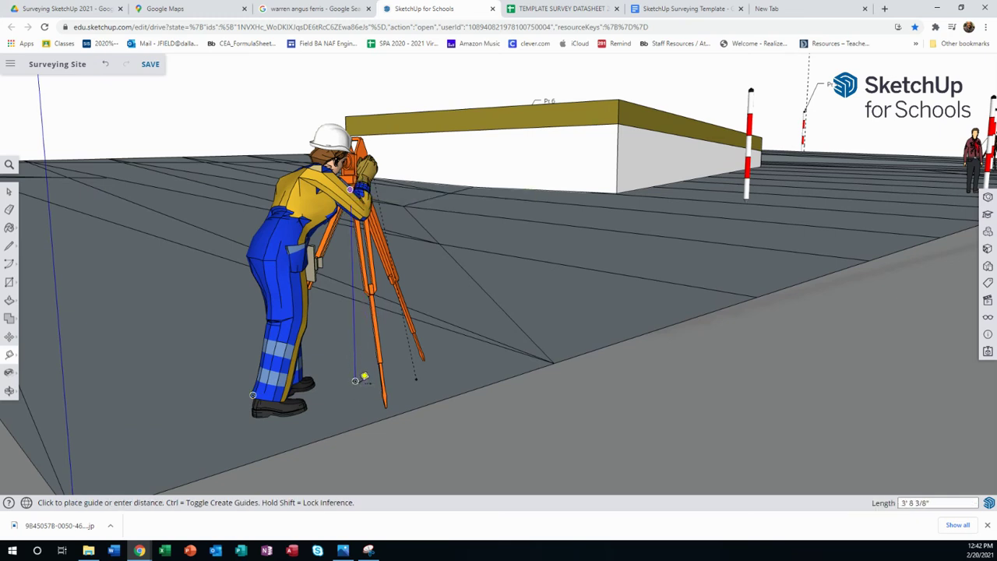
{"action": "left_click", "coordinate": [355, 381]}
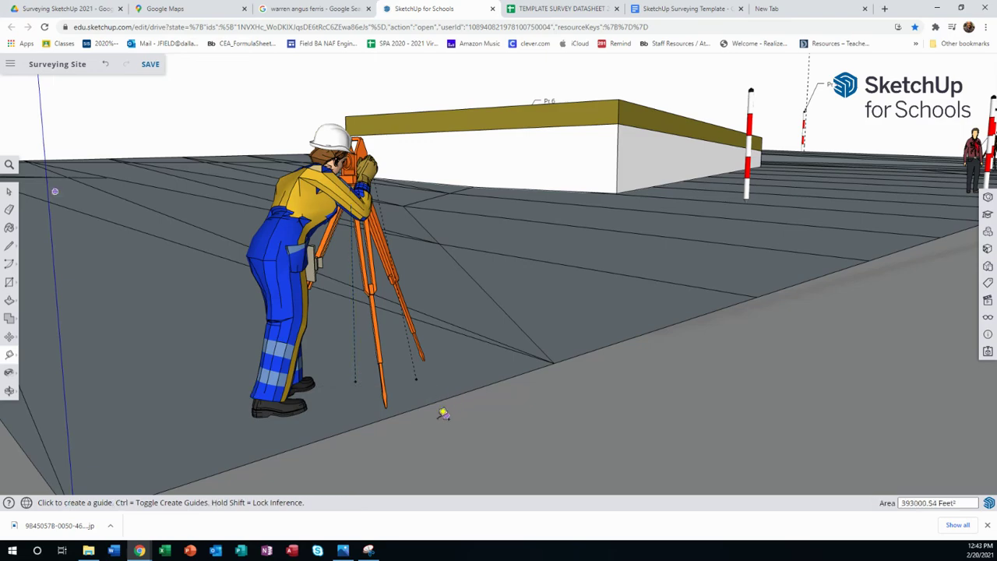
Step: Draw a vertical line about 1' long downward from the lower end of the autolevel guide at B1
{"action": "middle_click_drag", "start_coordinate": [396, 401], "coordinate": [438, 383]}
{"action": "middle_click_drag", "start_coordinate": [374, 372], "coordinate": [320, 313]}
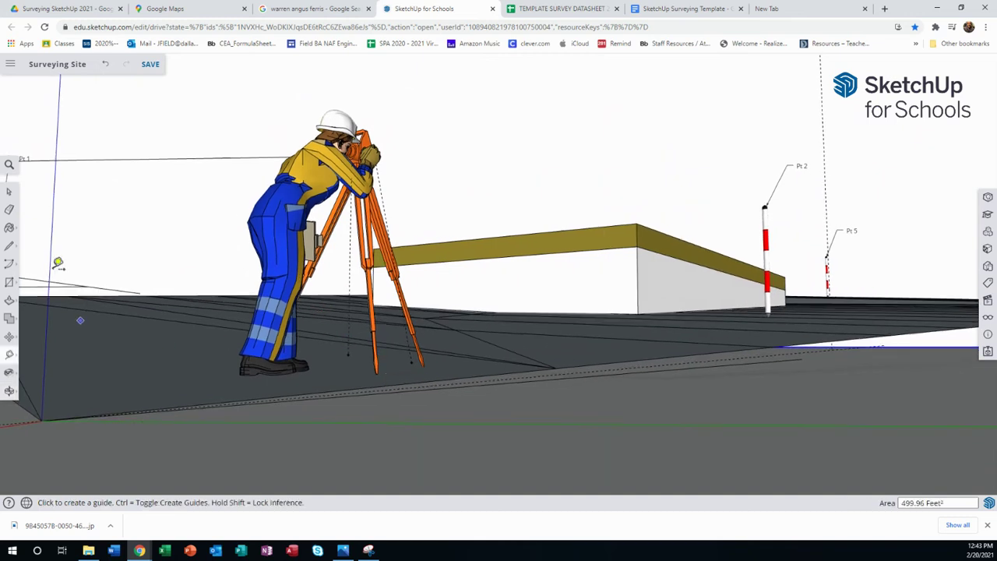
{"action": "left_click", "coordinate": [9, 245]}
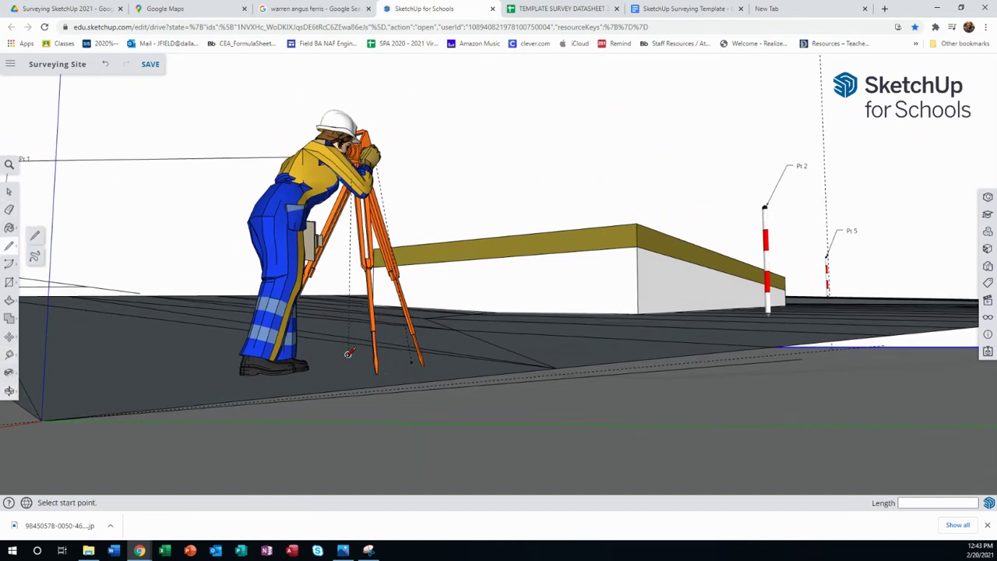
{"action": "left_click", "coordinate": [348, 354]}
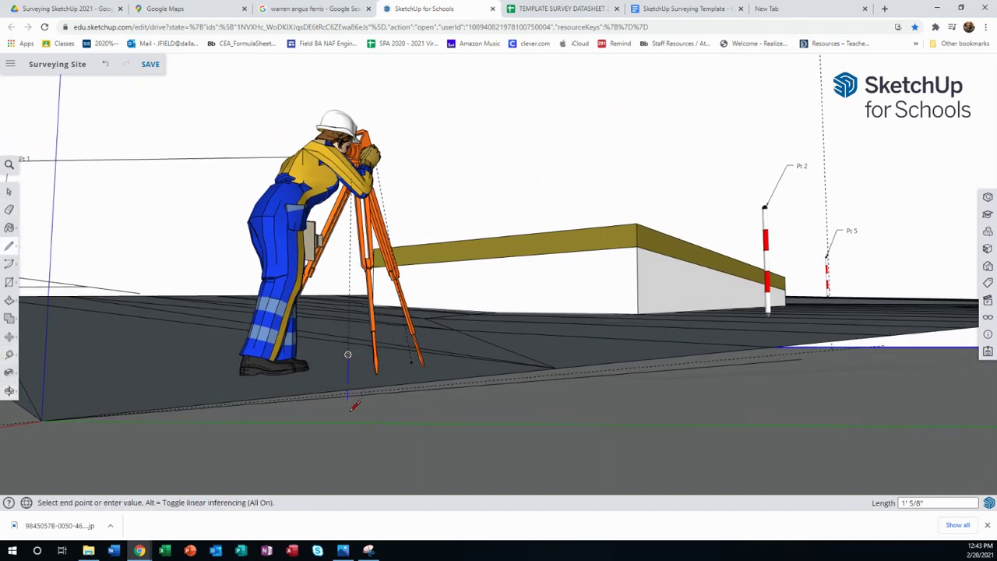
{"action": "left_click", "coordinate": [348, 398]}
{"action": "middle_click_drag", "start_coordinate": [400, 403], "coordinate": [421, 421]}
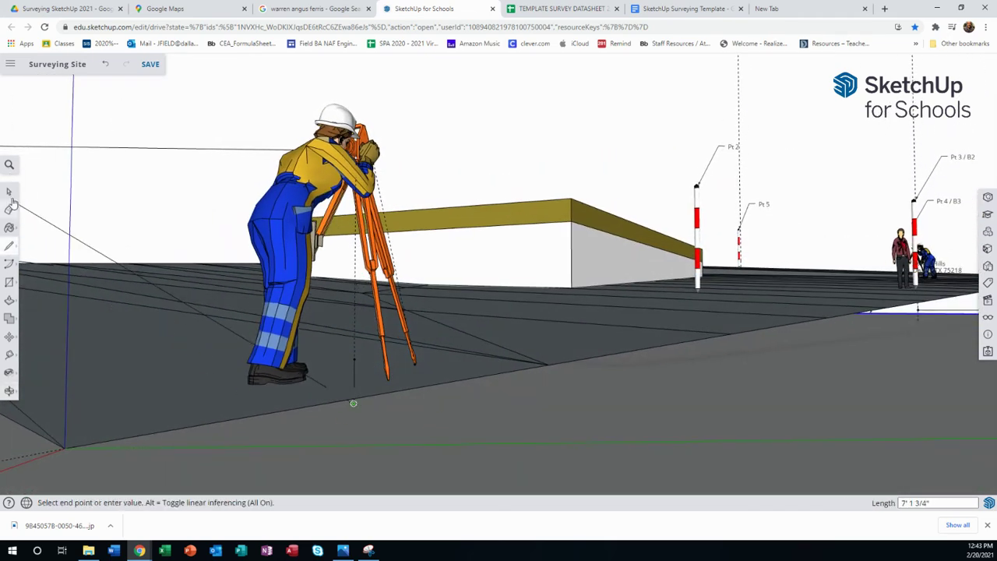
{"action": "left_click", "coordinate": [8, 191]}
Step: Measure the angle toward Pt 2 with the Protractor, centred below the B1 autolevel and with its base aligned parallel to the green axis
{"action": "left_click", "coordinate": [10, 358]}
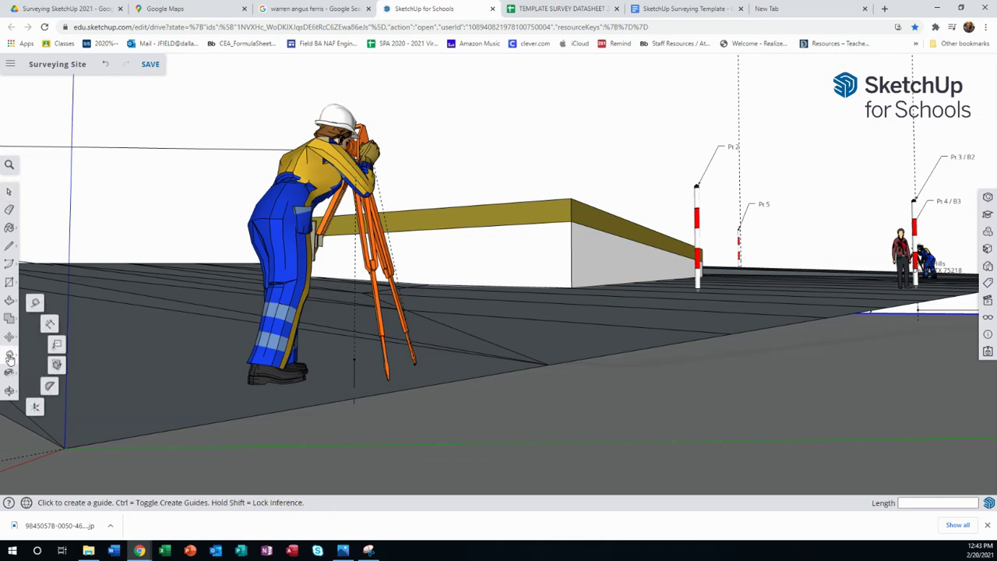
{"action": "left_click", "coordinate": [48, 386]}
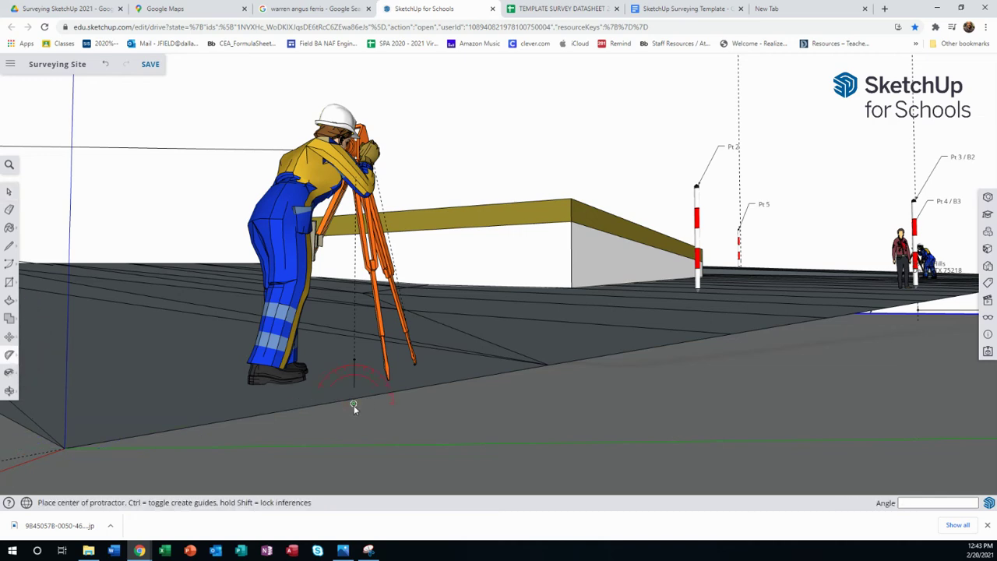
{"action": "middle_click_drag", "start_coordinate": [355, 413], "coordinate": [363, 418]}
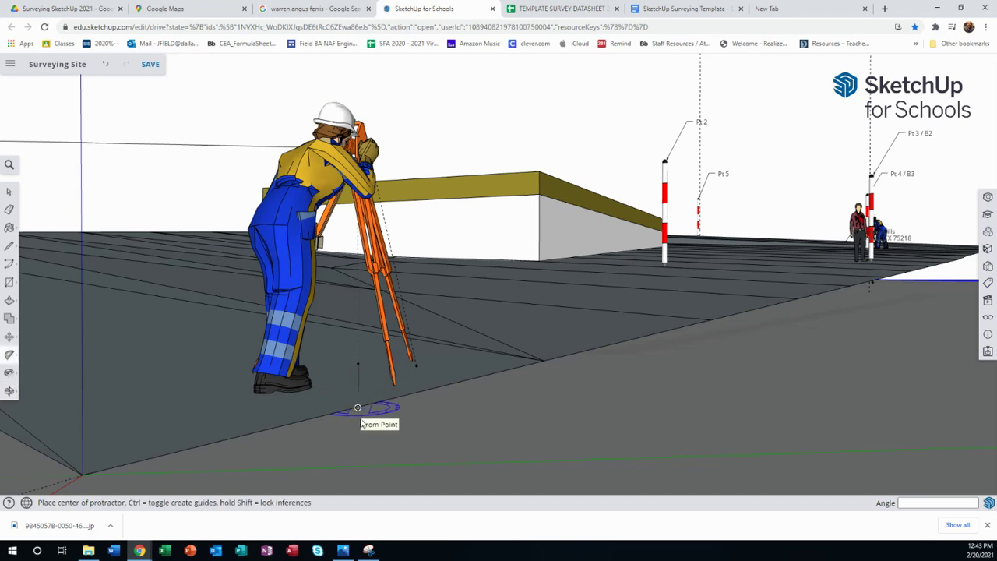
{"action": "left_click", "coordinate": [357, 408]}
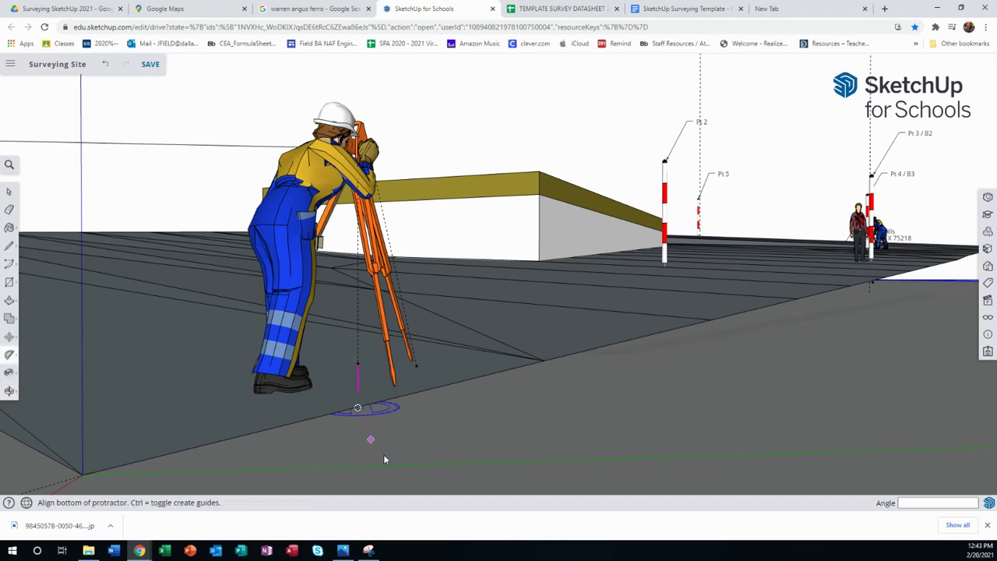
{"action": "scroll", "coordinate": [381, 454], "scroll_direction": "down", "scroll_amount": 6}
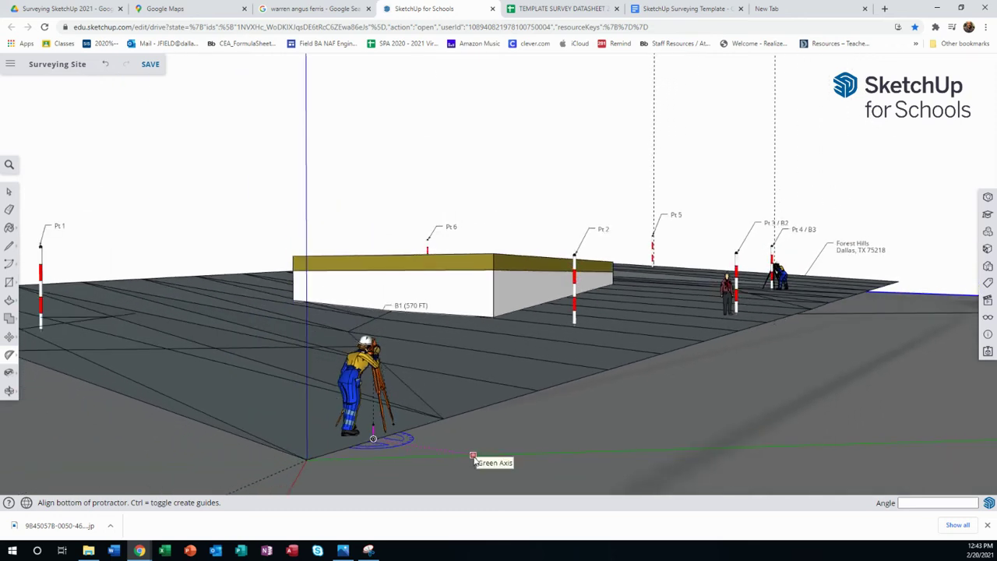
{"action": "middle_click_drag", "start_coordinate": [479, 454], "coordinate": [561, 438]}
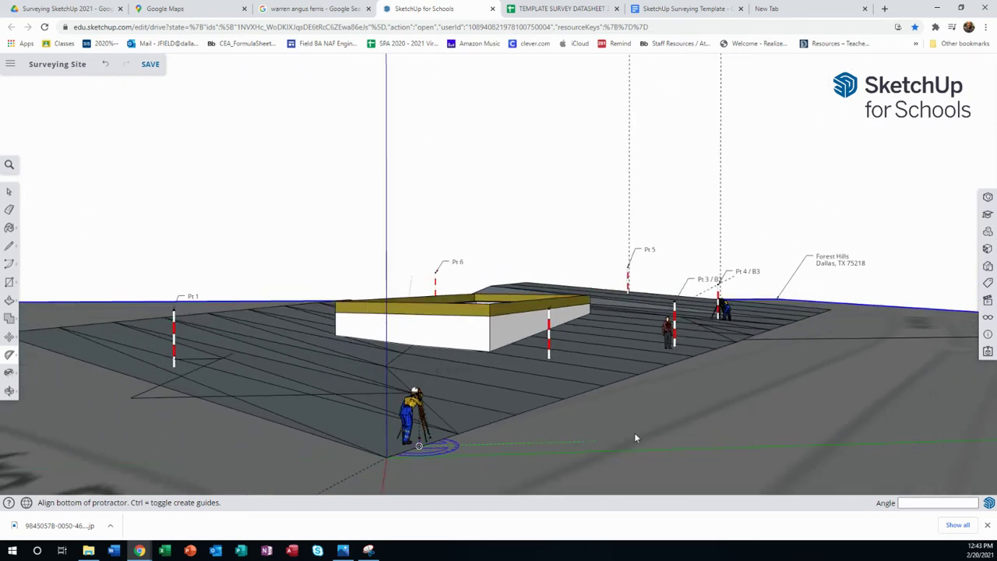
{"action": "left_click", "coordinate": [689, 438]}
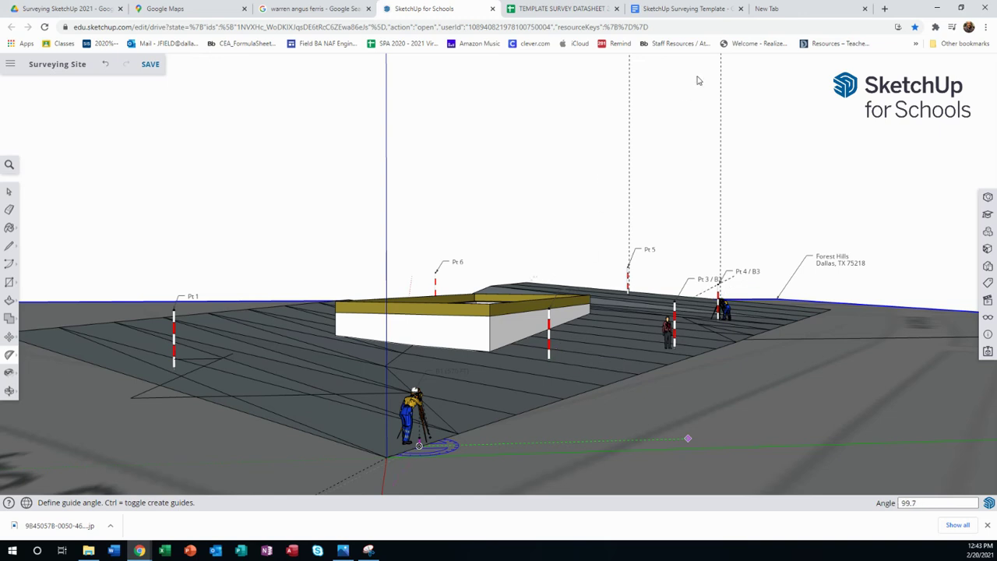
Step: Enter 296.5 as the angle for point 2 in the survey datasheet and return to the SketchUp model, leaving the Protractor
{"action": "left_click", "coordinate": [538, 7]}
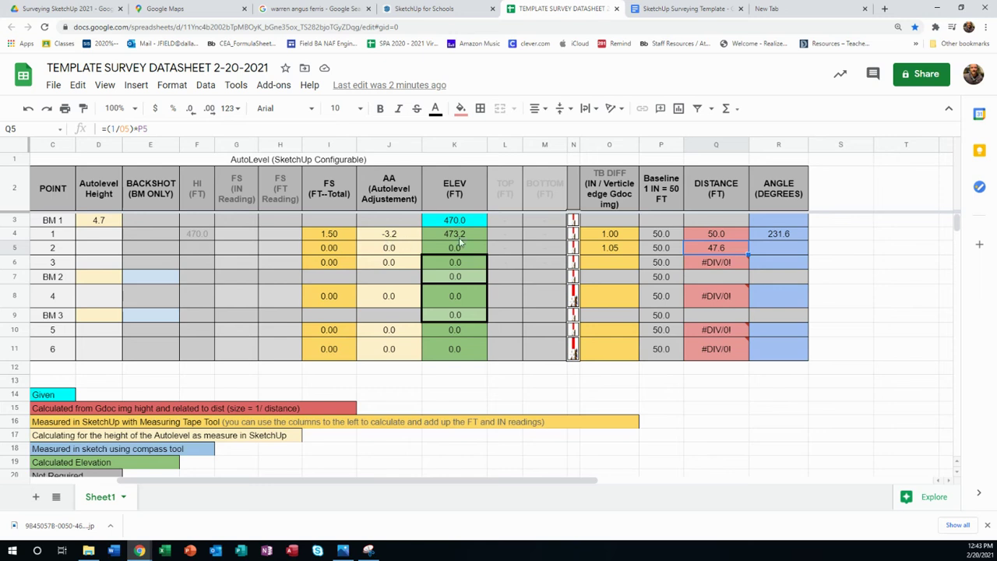
{"action": "left_click", "coordinate": [774, 248]}
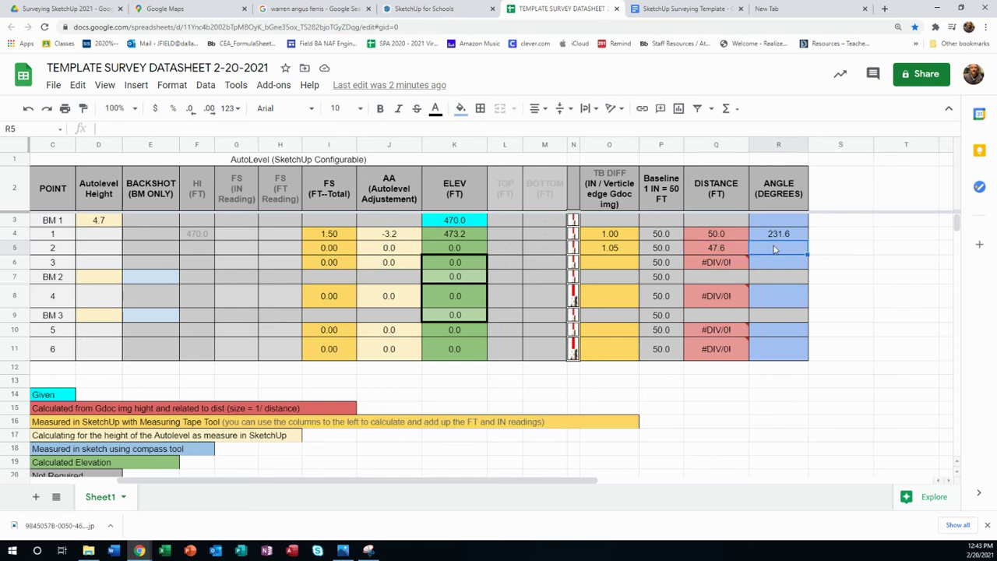
{"action": "type", "text": "296.5"}
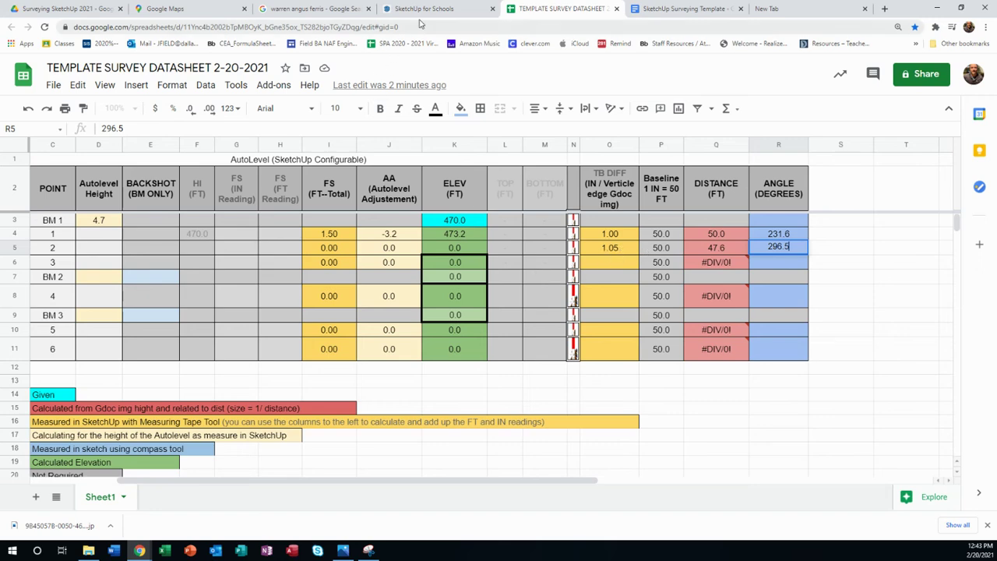
{"action": "key", "text": "ctrl+shift+Tab"}
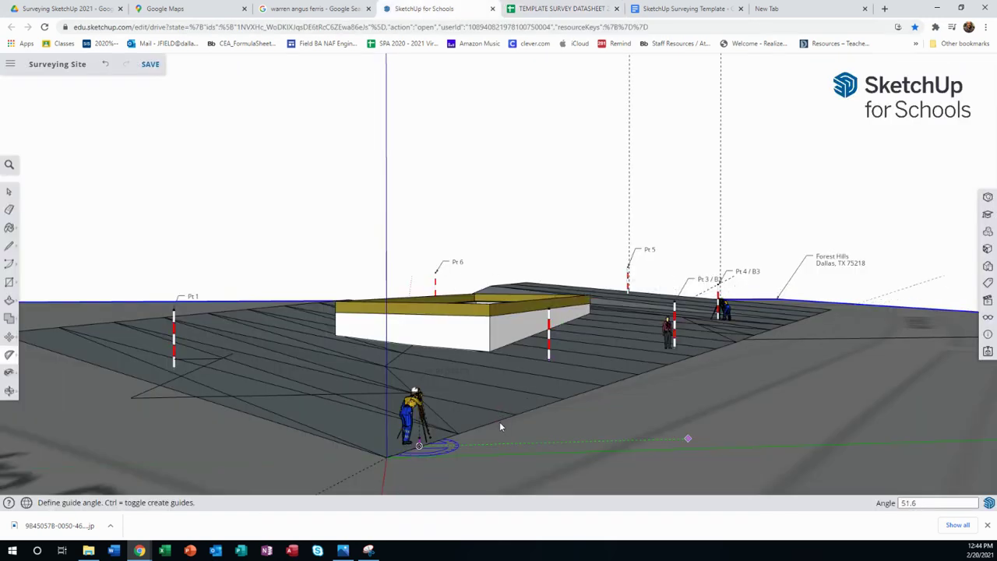
{"action": "key", "text": "Return"}
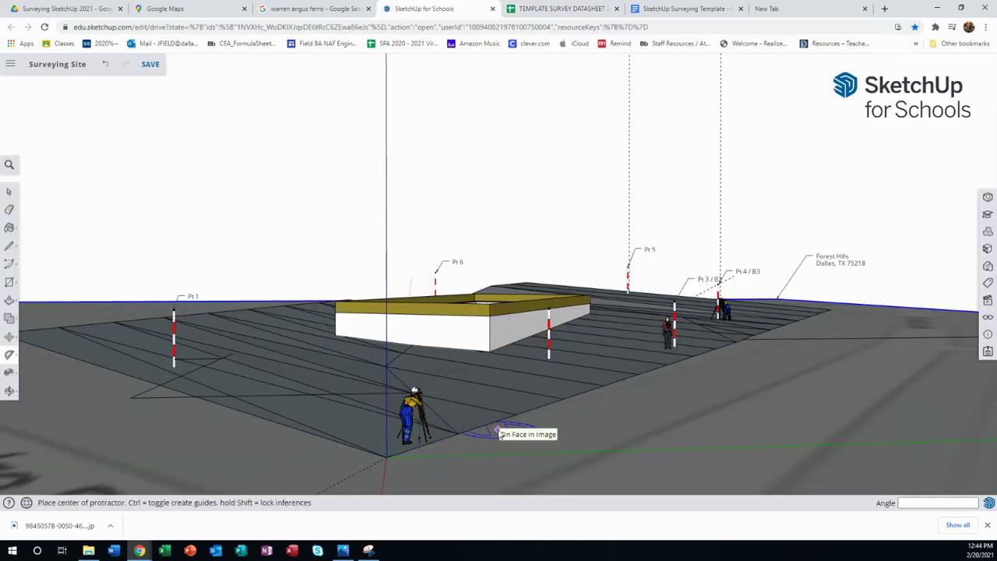
{"action": "middle_click_drag", "start_coordinate": [499, 433], "coordinate": [334, 426]}
{"action": "key", "text": "space"}
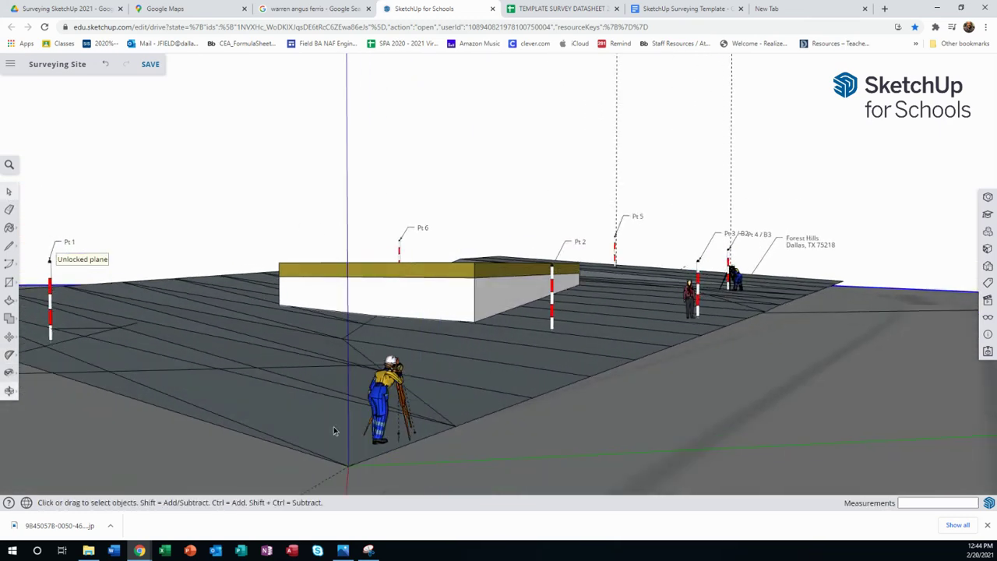
Step: Draw a level line parallel to the green axis from the B1 autolevel out past the Pt 2 rod
{"action": "left_click", "coordinate": [10, 245]}
{"action": "middle_click_drag", "start_coordinate": [426, 366], "coordinate": [241, 417]}
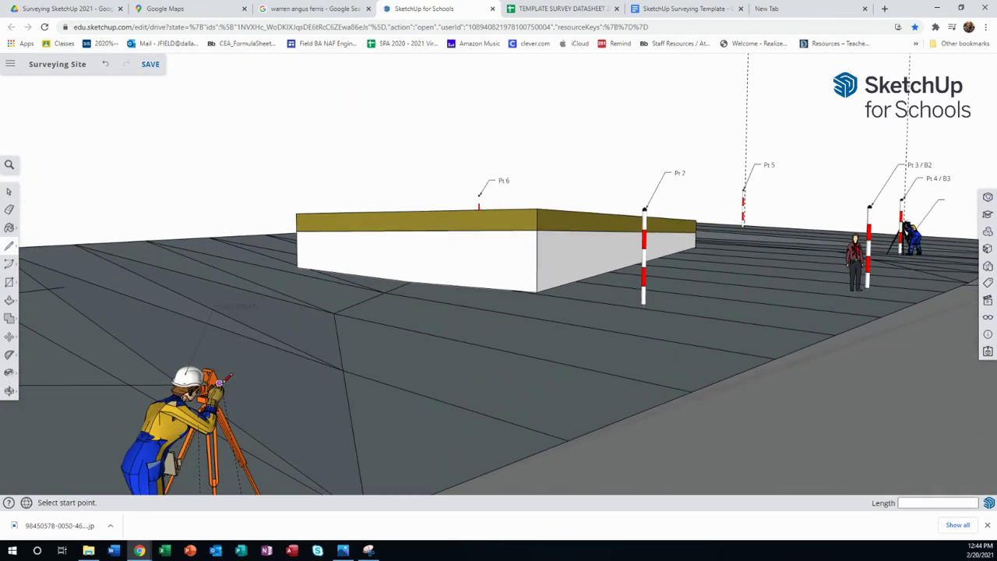
{"action": "left_click", "coordinate": [224, 382]}
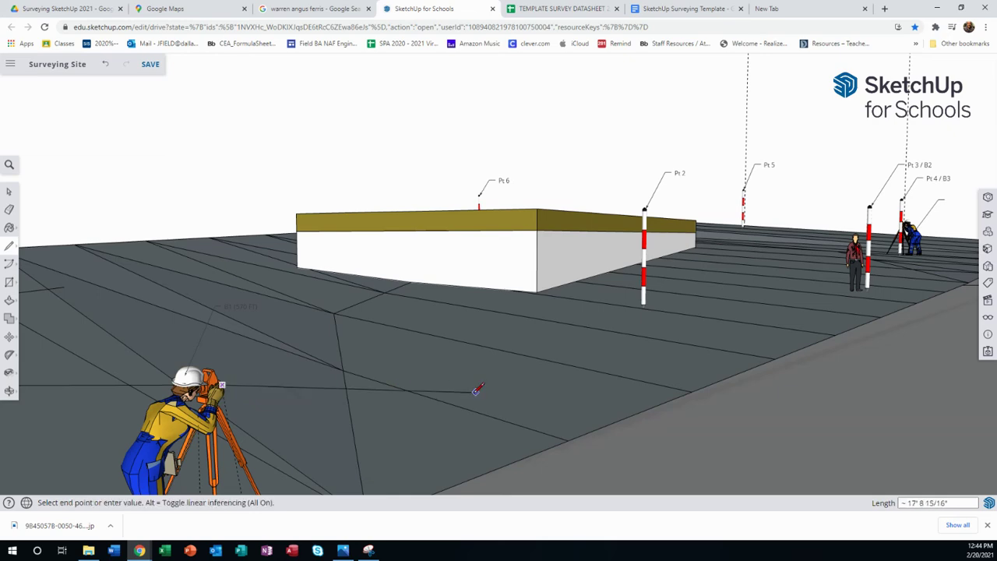
{"action": "scroll", "coordinate": [475, 392], "scroll_direction": "down", "scroll_amount": 2}
{"action": "middle_click_drag", "start_coordinate": [606, 378], "coordinate": [616, 382]}
{"action": "scroll", "coordinate": [667, 401], "scroll_direction": "down", "scroll_amount": 5}
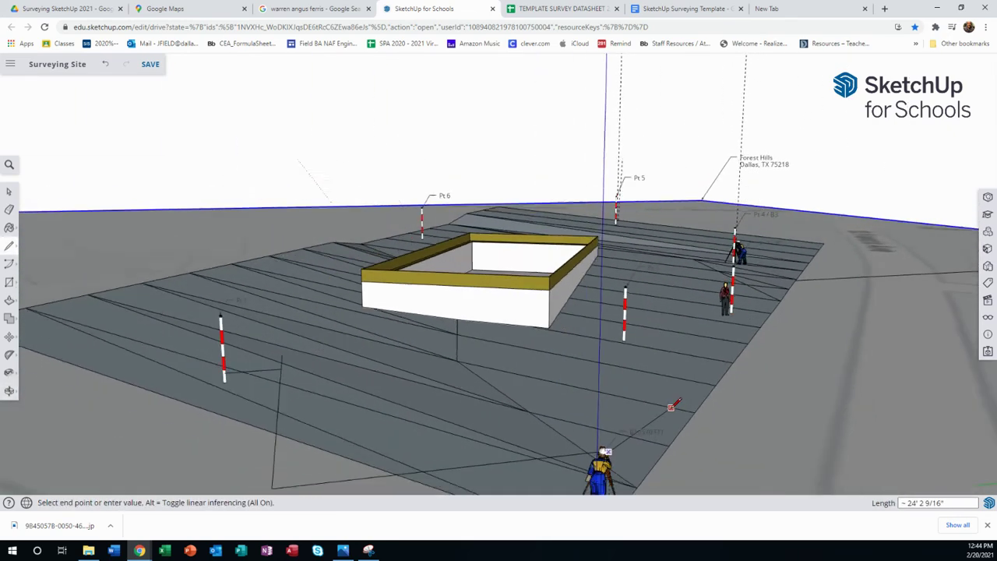
{"action": "middle_click_drag", "start_coordinate": [711, 405], "coordinate": [728, 389]}
{"action": "scroll", "coordinate": [746, 369], "scroll_direction": "up", "scroll_amount": 3}
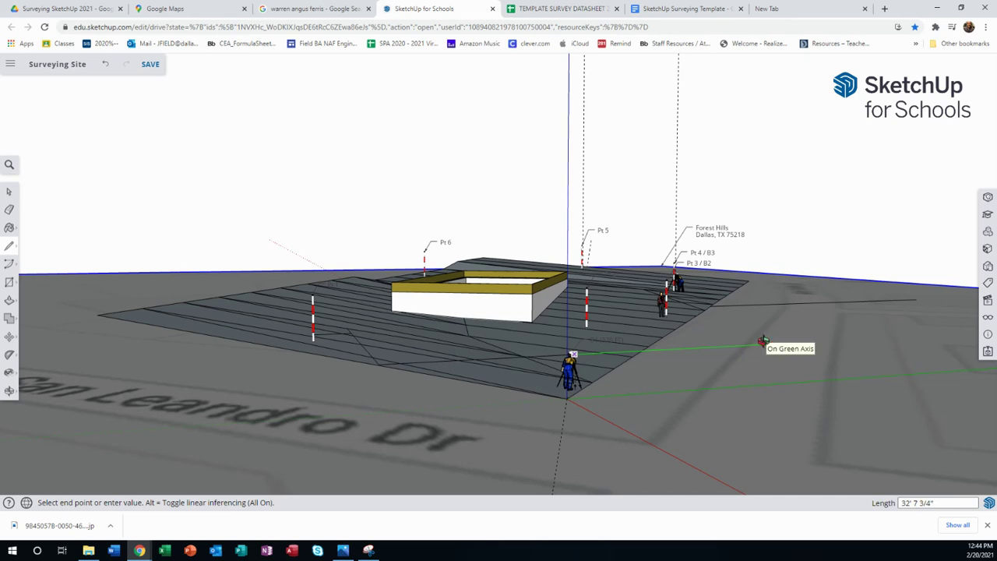
{"action": "middle_click_drag", "start_coordinate": [759, 343], "coordinate": [624, 346]}
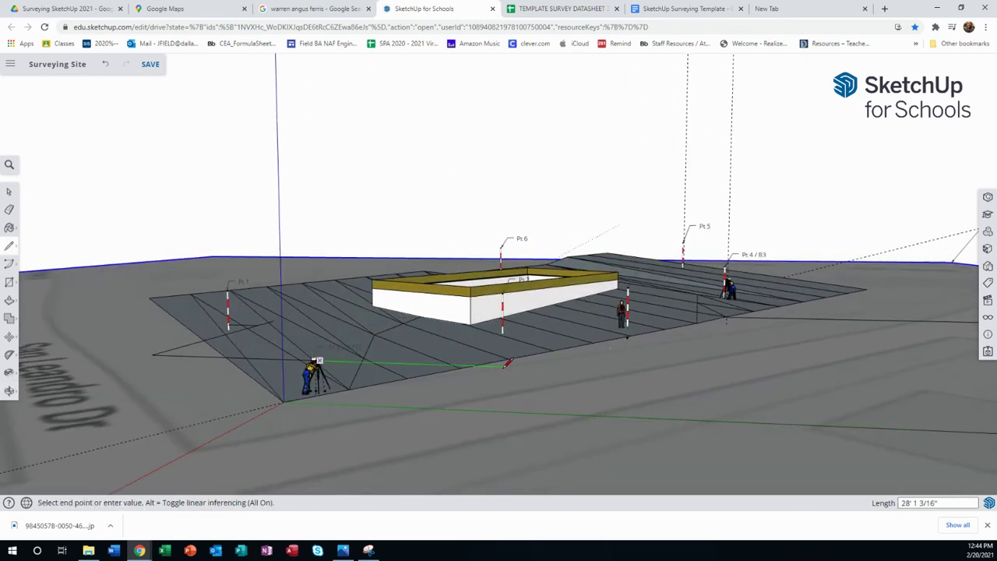
{"action": "middle_click_drag", "start_coordinate": [503, 362], "coordinate": [569, 360]}
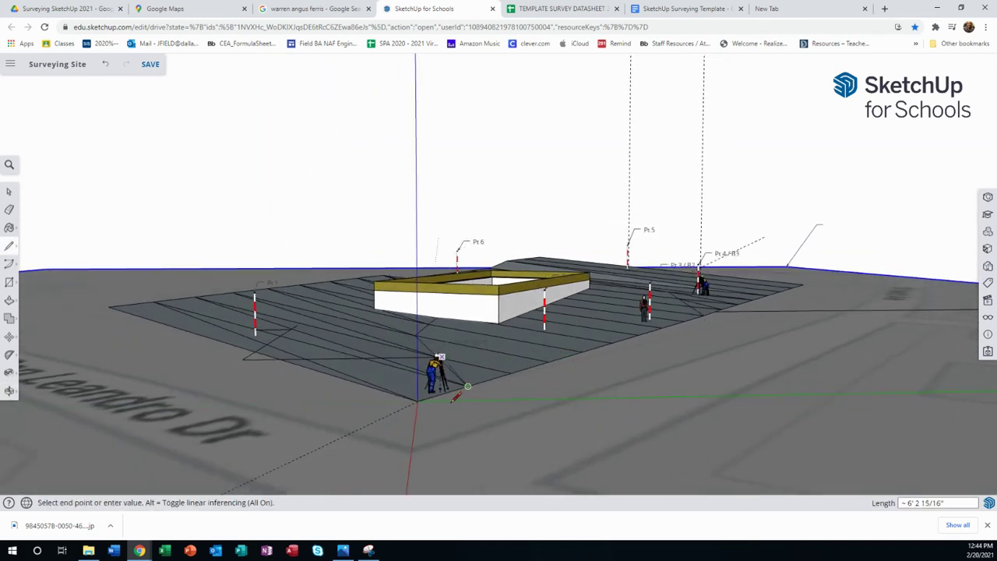
{"action": "left_click", "coordinate": [612, 343]}
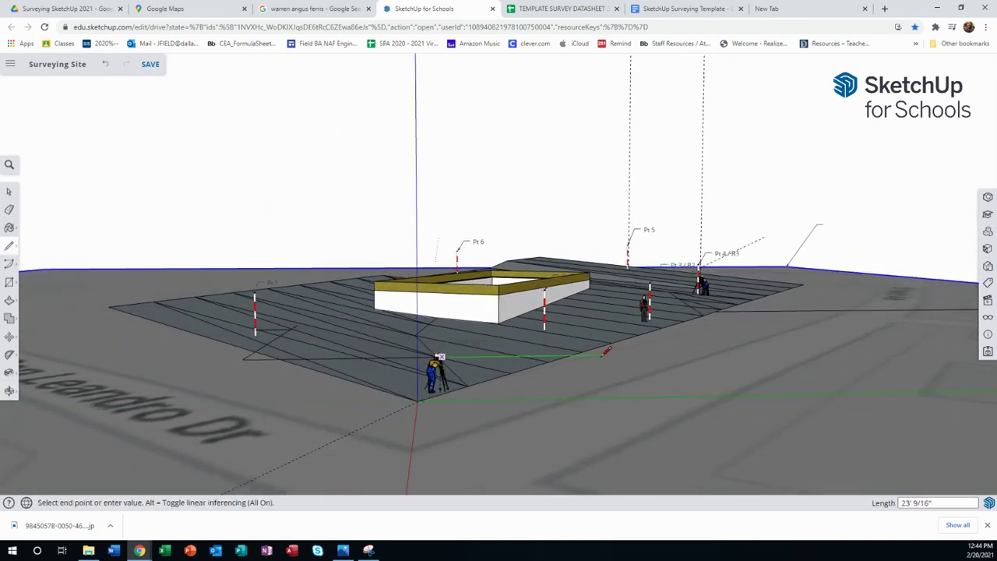
{"action": "mouse_move", "coordinate": [594, 366]}
{"action": "middle_mouse_down"}
{"action": "mouse_move", "coordinate": [572, 385]}
{"action": "mouse_move", "coordinate": [538, 351]}
{"action": "mouse_move", "coordinate": [538, 320]}
{"action": "mouse_move", "coordinate": [525, 318]}
{"action": "mouse_move", "coordinate": [574, 311]}
{"action": "middle_mouse_up"}
{"action": "key", "text": "Escape"}
Step: Draw a perpendicular line from the B1 level line across to the lower part of the Pt 2 rod
{"action": "left_click", "coordinate": [536, 349]}
{"action": "scroll", "coordinate": [532, 319], "scroll_direction": "up", "scroll_amount": 5}
{"action": "scroll", "coordinate": [592, 308], "scroll_direction": "down", "scroll_amount": 6}
{"action": "middle_click_drag", "start_coordinate": [690, 334], "coordinate": [611, 324]}
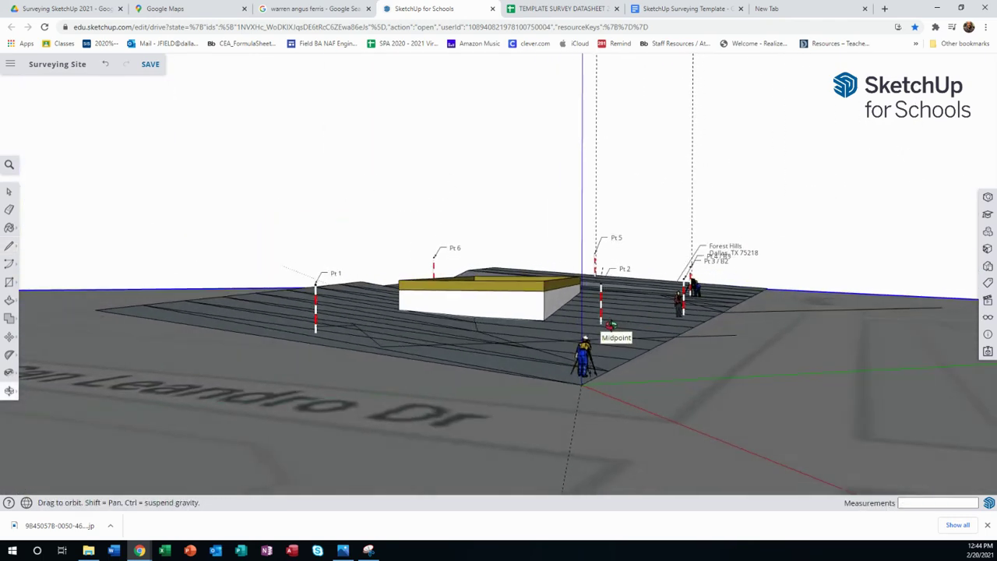
{"action": "scroll", "coordinate": [614, 327], "scroll_direction": "up", "scroll_amount": 5}
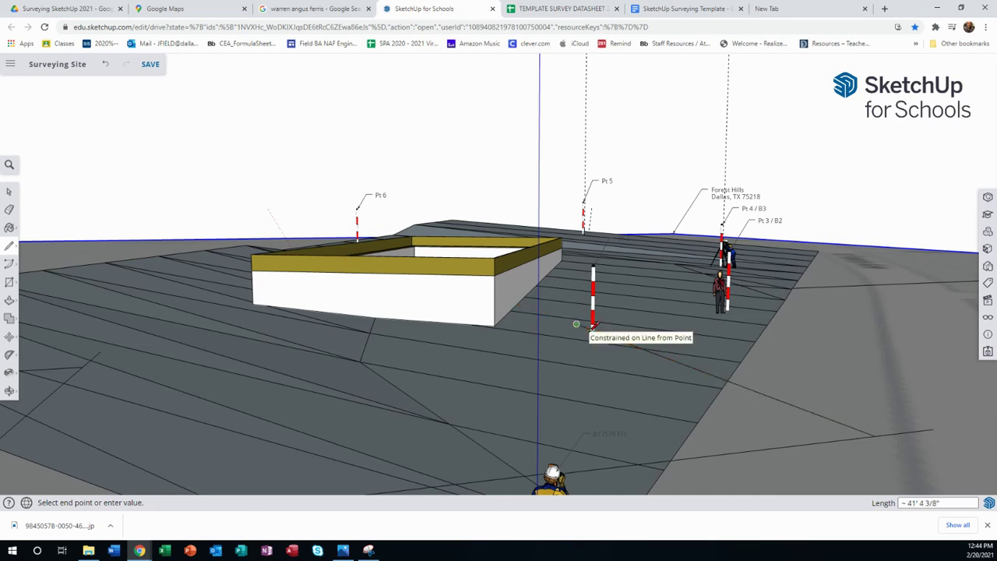
{"action": "middle_click_drag", "start_coordinate": [591, 326], "coordinate": [693, 337]}
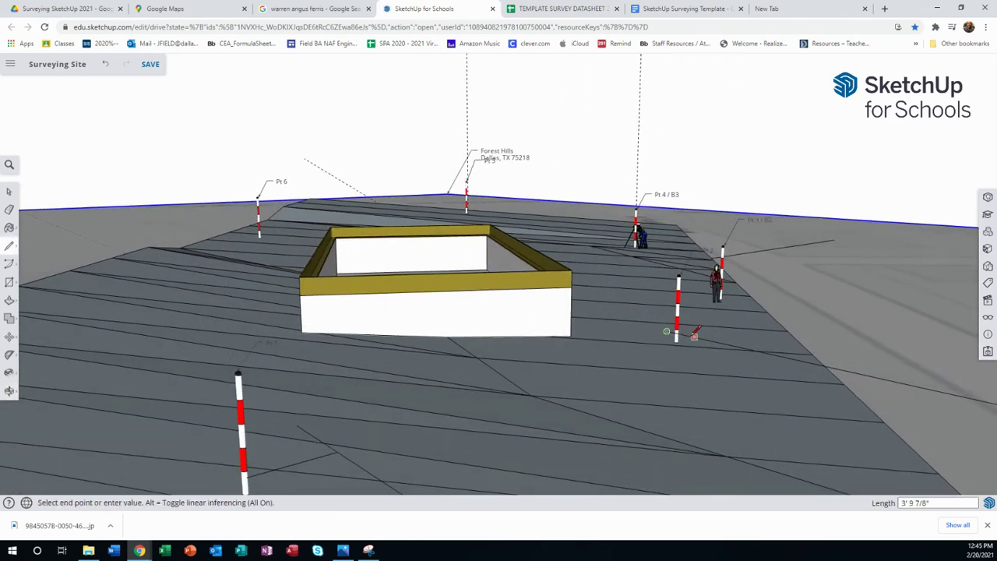
{"action": "scroll", "coordinate": [692, 335], "scroll_direction": "up", "scroll_amount": 5}
{"action": "middle_click_drag", "start_coordinate": [561, 318], "coordinate": [587, 365]}
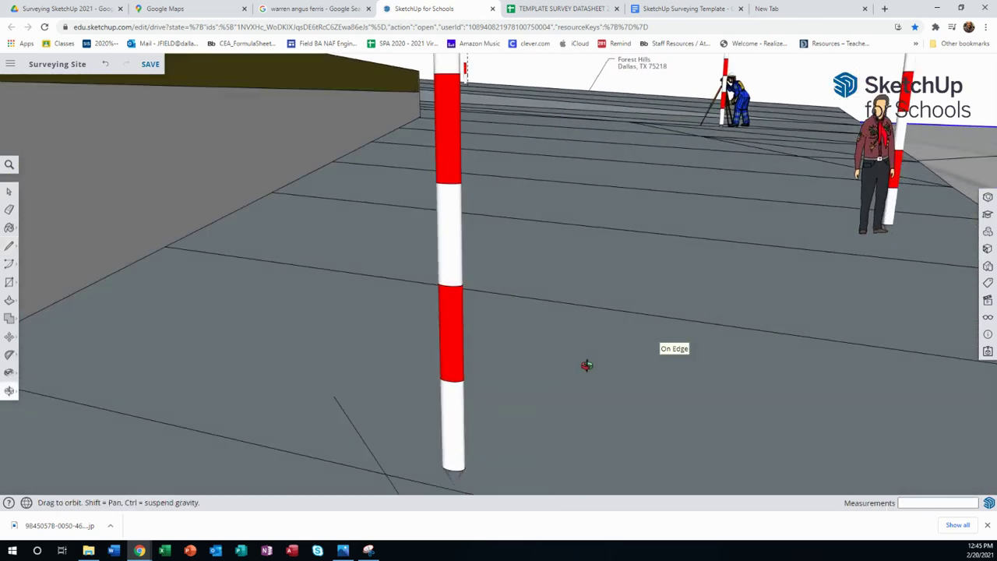
{"action": "key", "text": "Escape"}
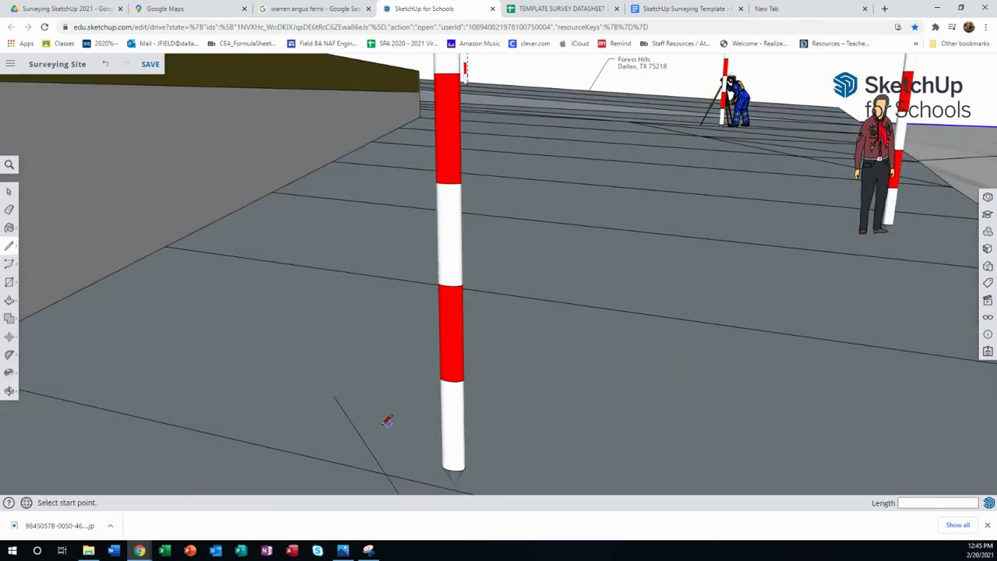
Step: Draw a line about 1' 8 1/2" long, parallel to the green axis, from the level line's end onto the lower Pt 2 rod
{"action": "middle_click_drag", "start_coordinate": [362, 437], "coordinate": [563, 418]}
{"action": "scroll", "coordinate": [565, 413], "scroll_direction": "down", "scroll_amount": 6}
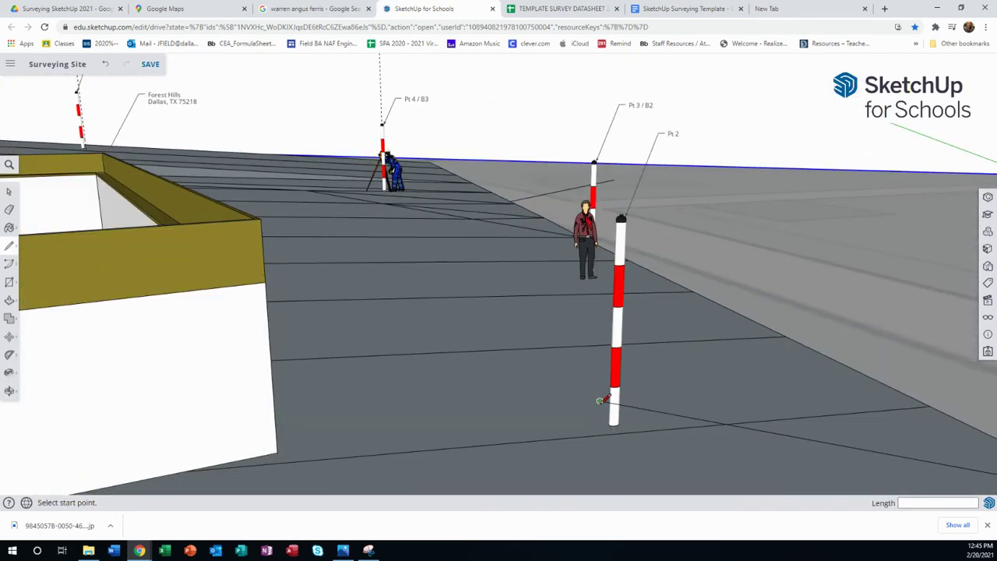
{"action": "scroll", "coordinate": [615, 404], "scroll_direction": "down", "scroll_amount": 10}
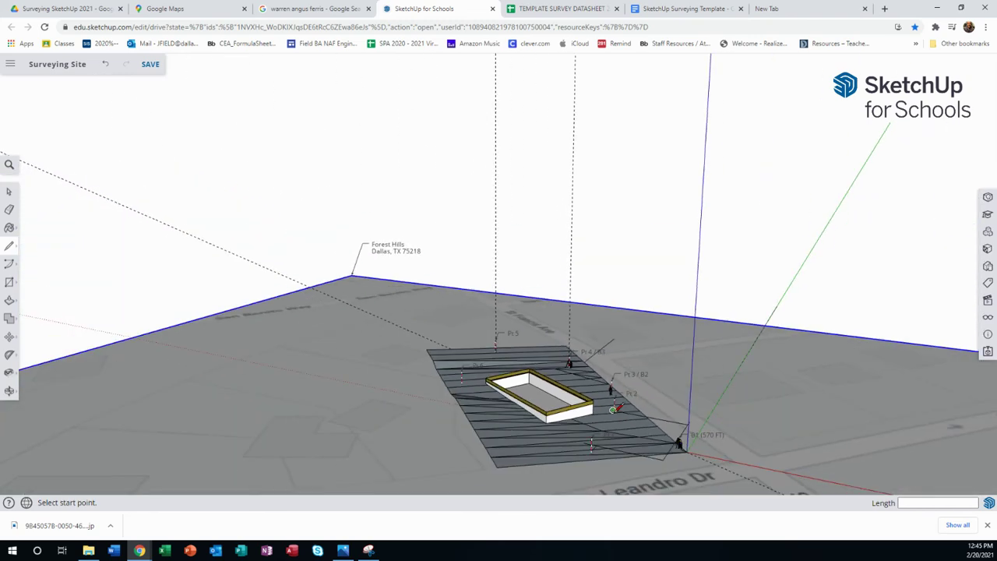
{"action": "mouse_move", "coordinate": [623, 409]}
{"action": "middle_mouse_down"}
{"action": "mouse_move", "coordinate": [637, 413]}
{"action": "mouse_move", "coordinate": [621, 413]}
{"action": "middle_mouse_up"}
{"action": "scroll", "coordinate": [615, 410], "scroll_direction": "up", "scroll_amount": 7}
{"action": "scroll", "coordinate": [622, 411], "scroll_direction": "down", "scroll_amount": 10}
{"action": "scroll", "coordinate": [621, 413], "scroll_direction": "up", "scroll_amount": 10}
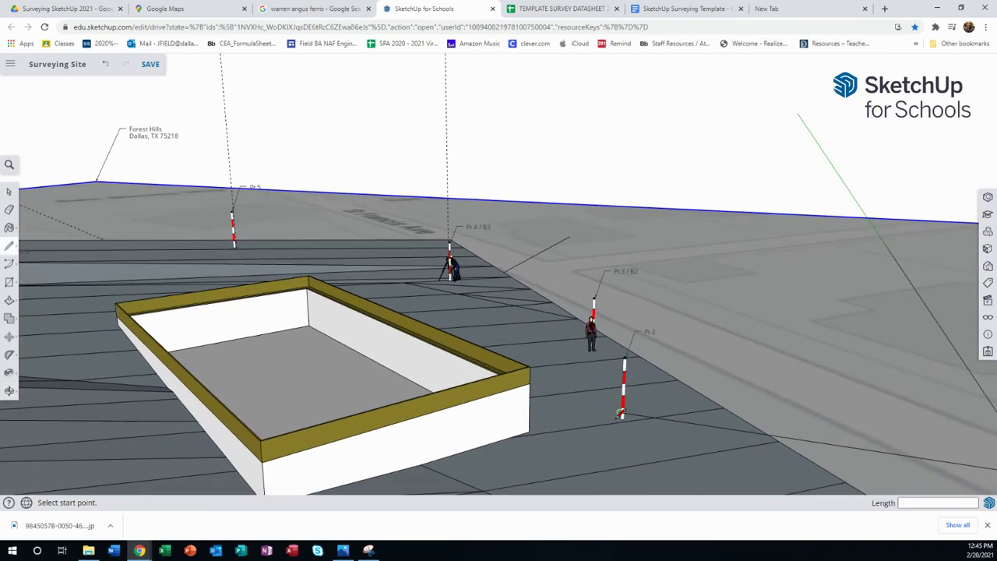
{"action": "scroll", "coordinate": [620, 413], "scroll_direction": "up", "scroll_amount": 5}
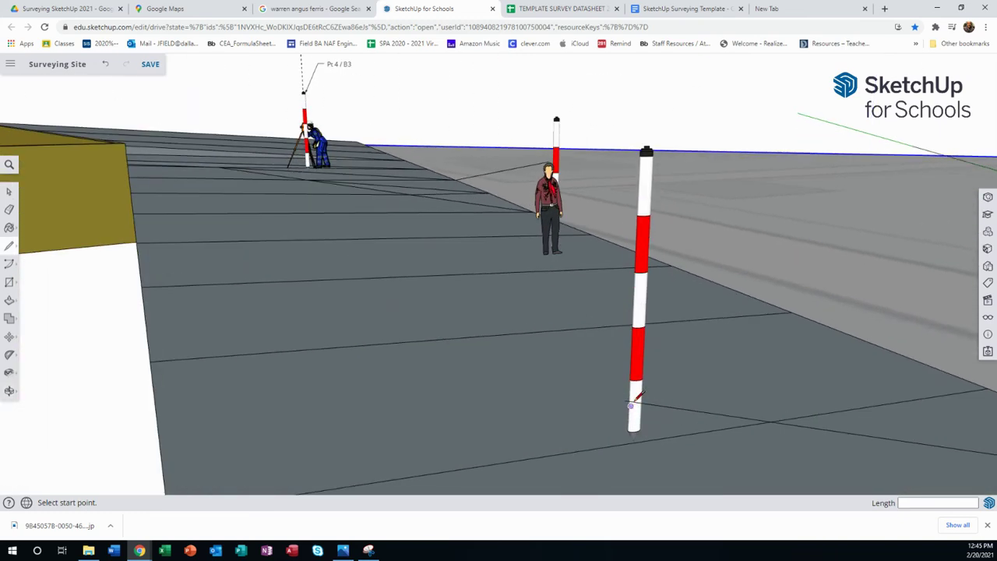
{"action": "scroll", "coordinate": [630, 405], "scroll_direction": "up", "scroll_amount": 3}
{"action": "left_click", "coordinate": [634, 402]}
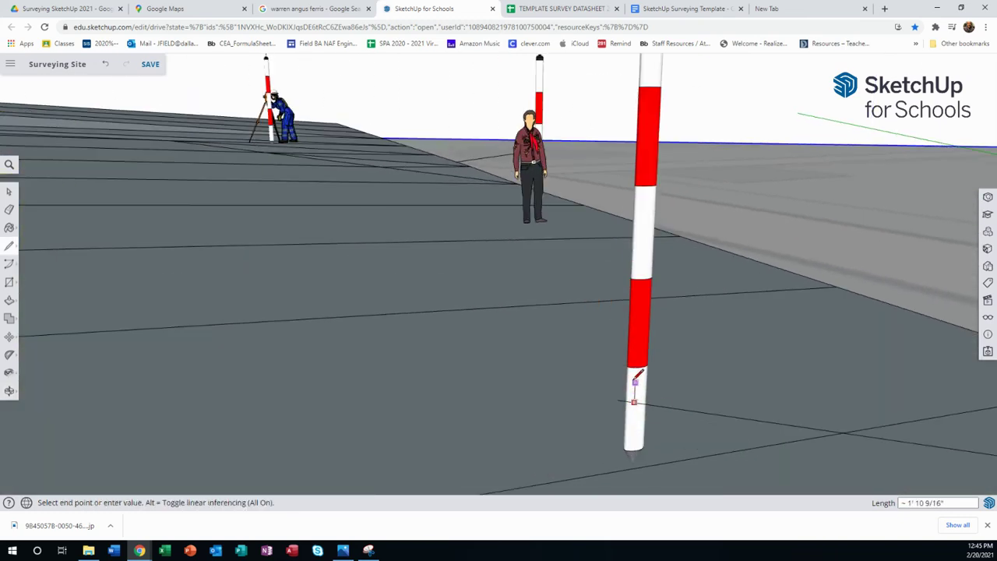
{"action": "middle_click_drag", "start_coordinate": [639, 396], "coordinate": [538, 416]}
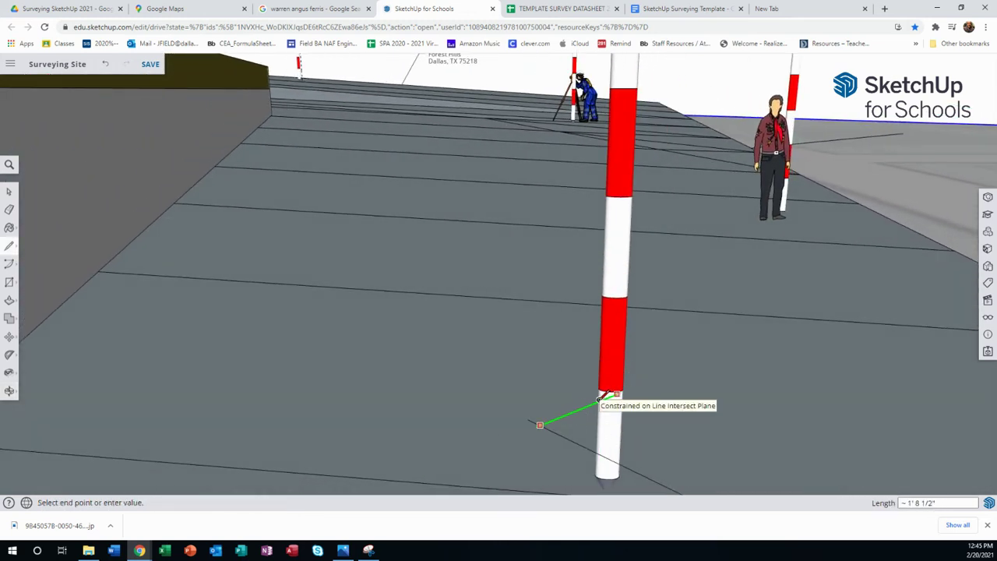
{"action": "scroll", "coordinate": [600, 399], "scroll_direction": "down", "scroll_amount": 5}
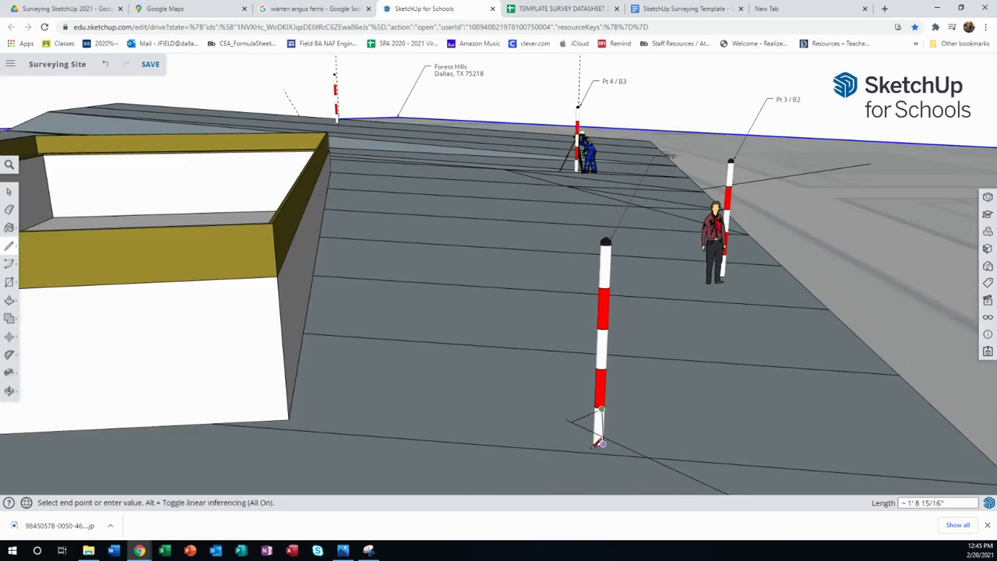
{"action": "key", "text": "Escape"}
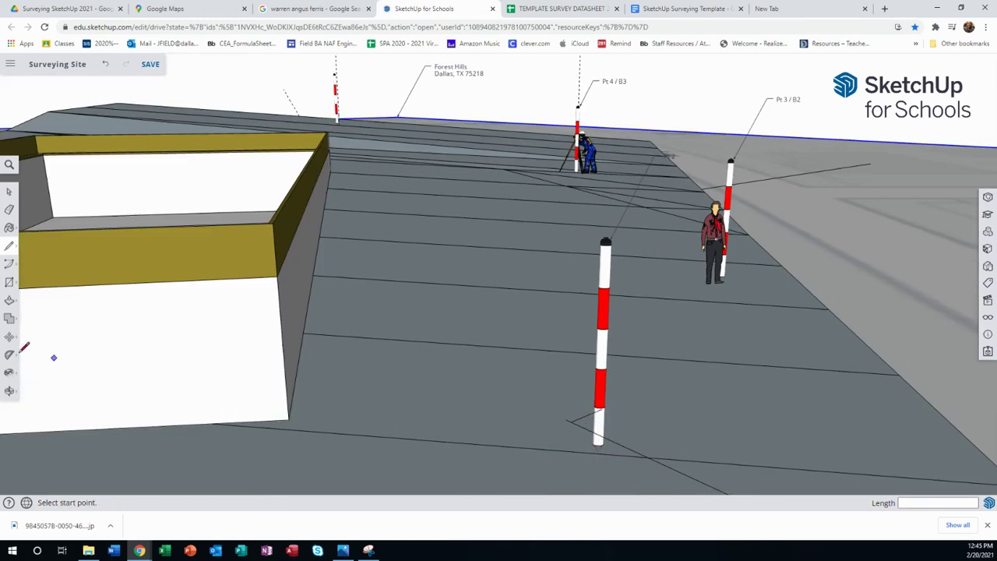
Step: Tape-measure from the connecting line's end on the Pt 2 rod down to the ground line, placing a guide between them
{"action": "left_click", "coordinate": [9, 375]}
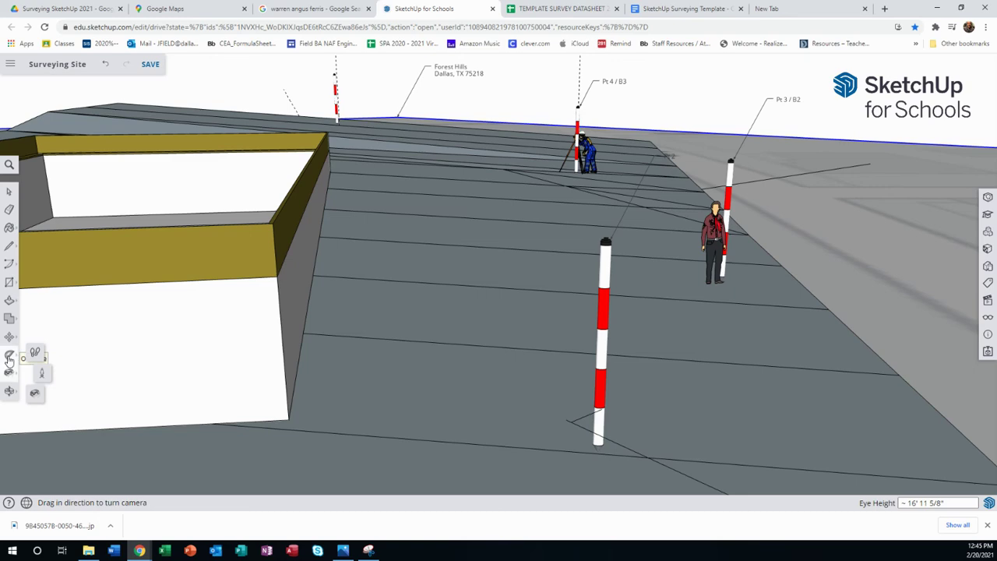
{"action": "left_click", "coordinate": [37, 305]}
{"action": "scroll", "coordinate": [601, 413], "scroll_direction": "up", "scroll_amount": 5}
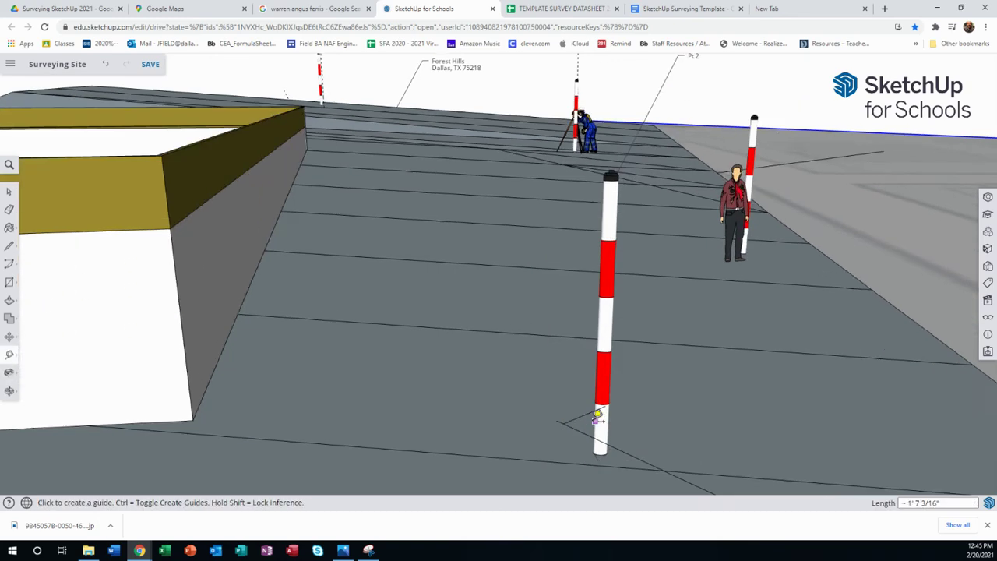
{"action": "left_click", "coordinate": [611, 395]}
{"action": "scroll", "coordinate": [603, 452], "scroll_direction": "down", "scroll_amount": 3}
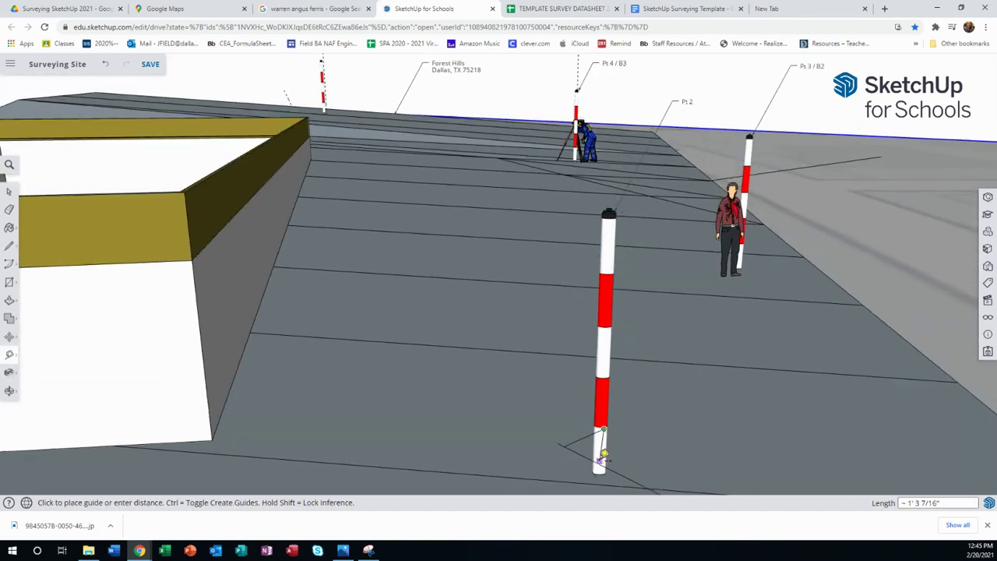
{"action": "scroll", "coordinate": [608, 471], "scroll_direction": "up", "scroll_amount": 3}
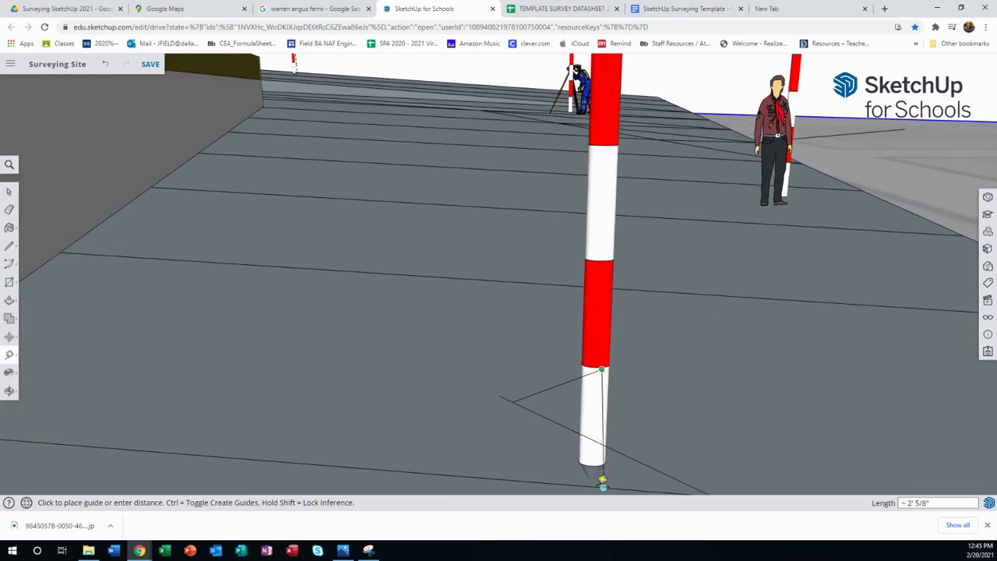
{"action": "scroll", "coordinate": [602, 474], "scroll_direction": "down", "scroll_amount": 1}
{"action": "scroll", "coordinate": [603, 475], "scroll_direction": "up", "scroll_amount": 3}
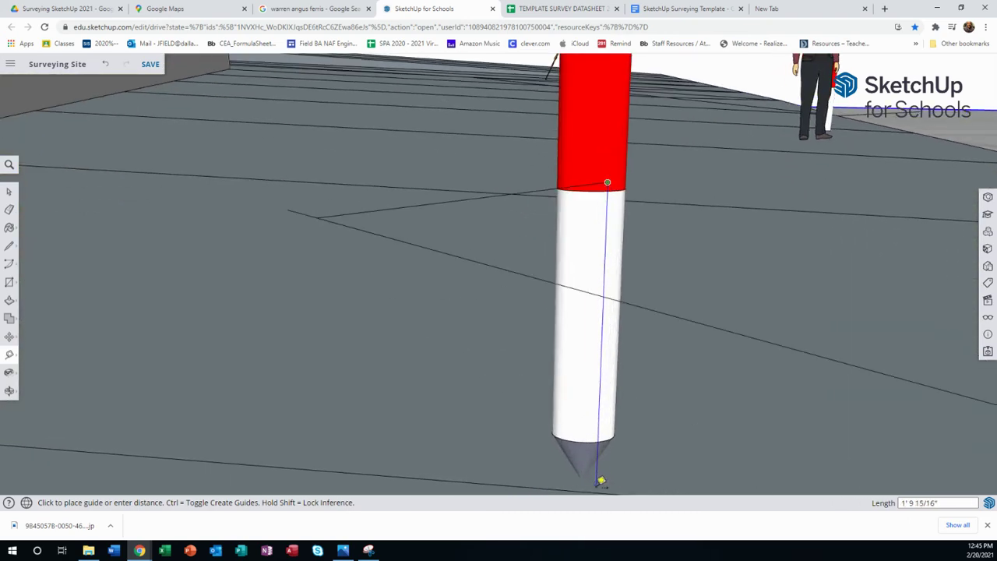
{"action": "left_click", "coordinate": [600, 484]}
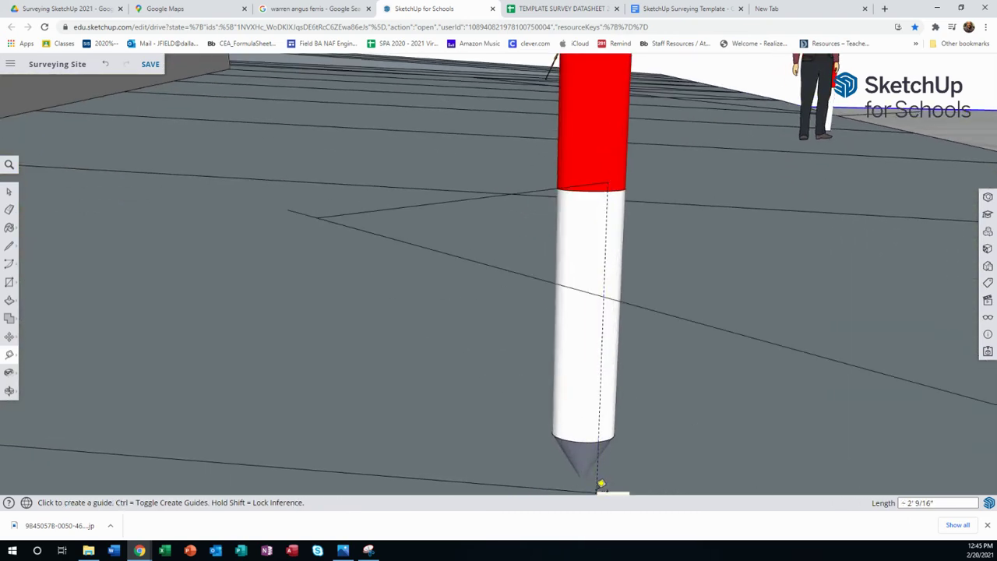
{"action": "scroll", "coordinate": [603, 448], "scroll_direction": "down", "scroll_amount": 3}
Step: Measure vertically along the blue axis from the connecting line's end on the Pt 2 rod down to the rod tip's level
{"action": "key", "text": "o"}
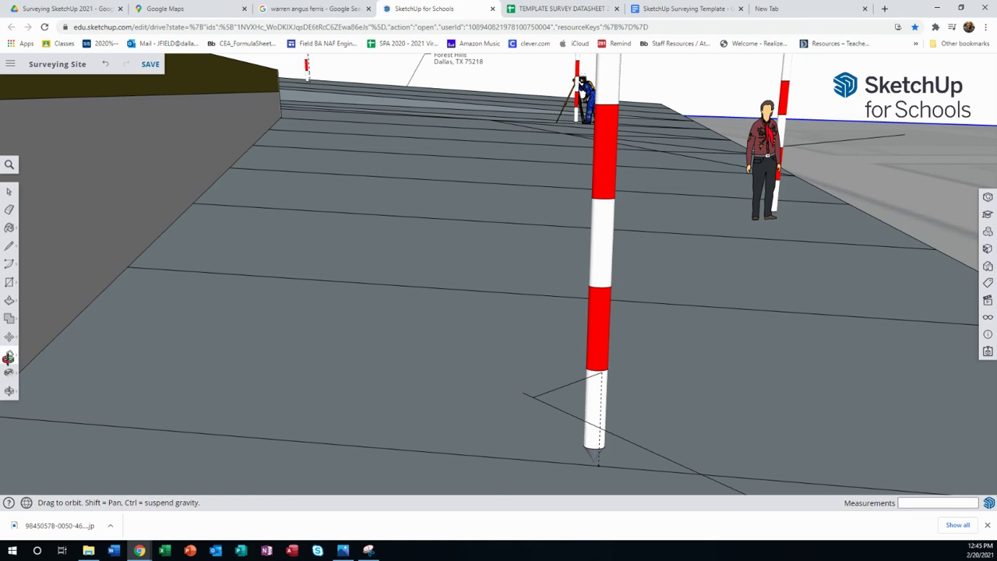
{"action": "left_click", "coordinate": [8, 356]}
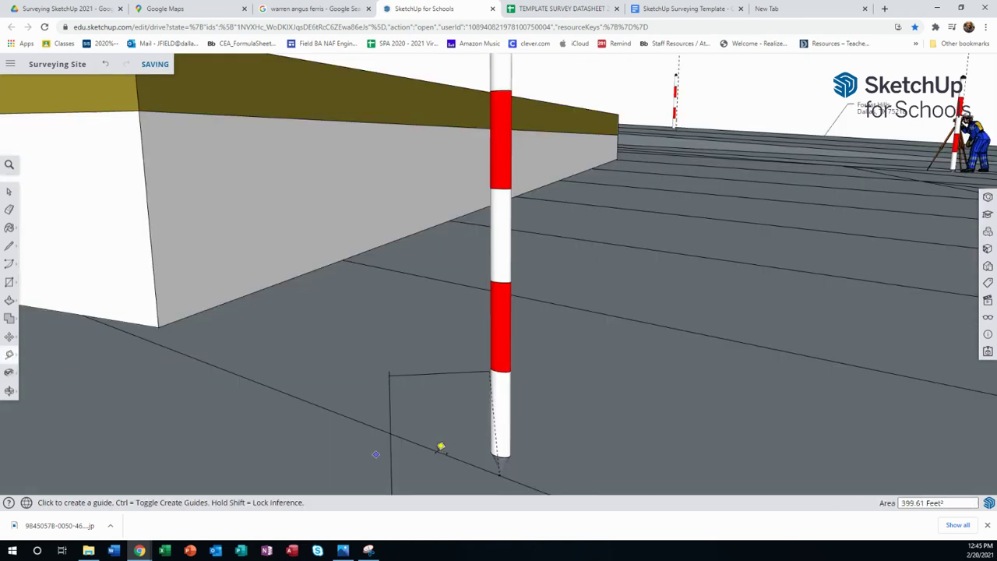
{"action": "middle_click_drag", "start_coordinate": [440, 446], "coordinate": [494, 443]}
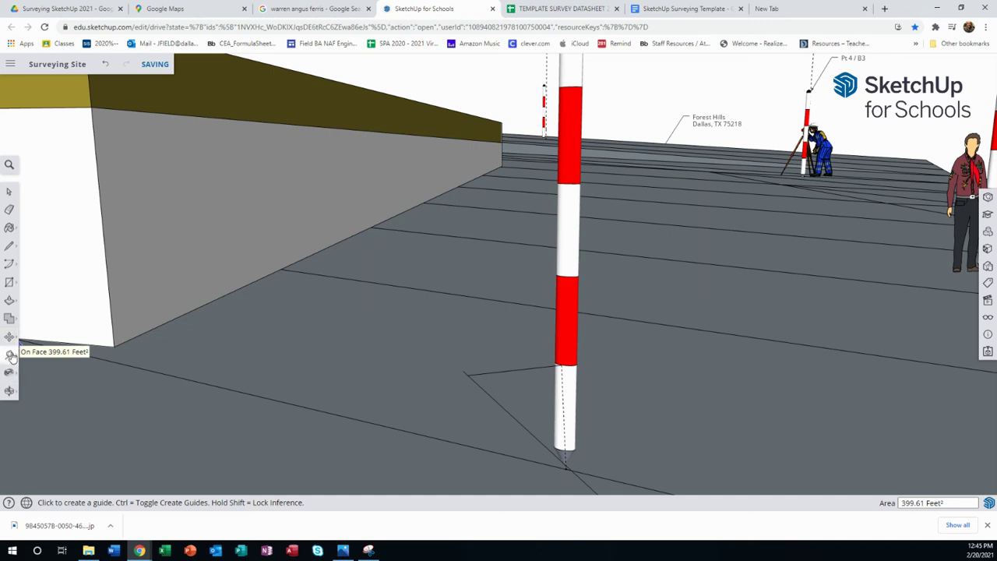
{"action": "left_click", "coordinate": [560, 365]}
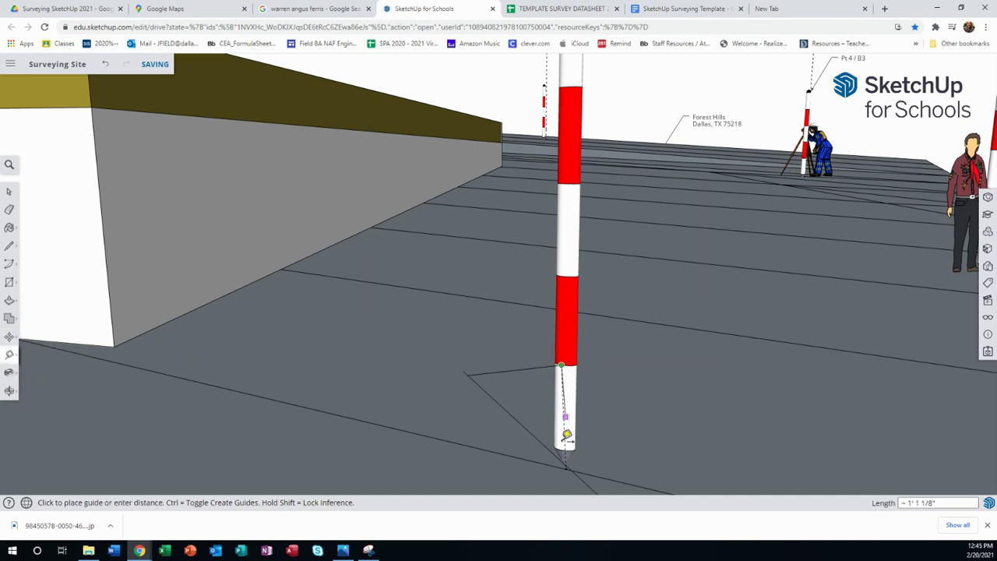
{"action": "scroll", "coordinate": [556, 463], "scroll_direction": "up", "scroll_amount": 3}
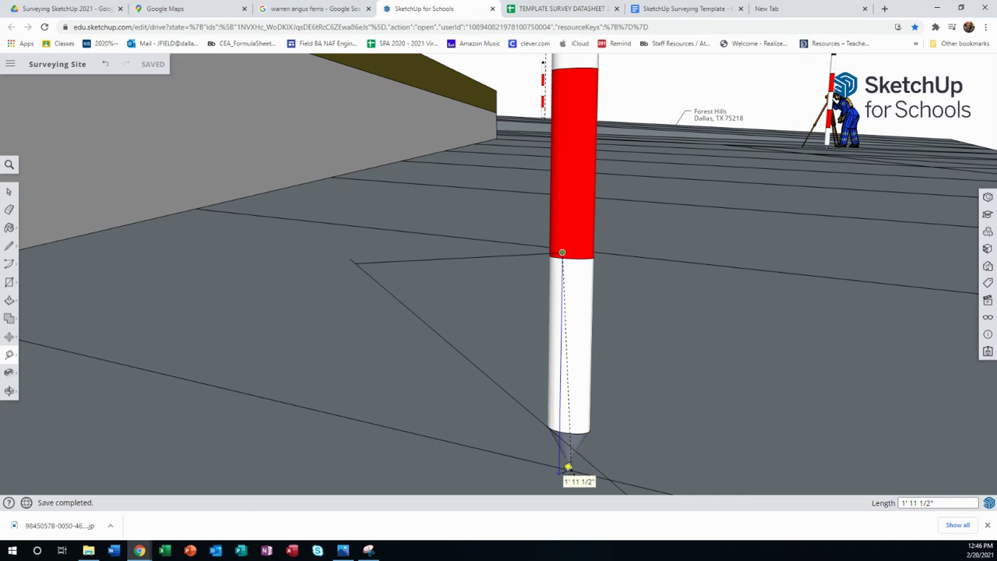
Step: In the survey datasheet, enter 1 as the FS feet reading and =11.5/12 as the FS inch reading for point 2
{"action": "left_click", "coordinate": [532, 10]}
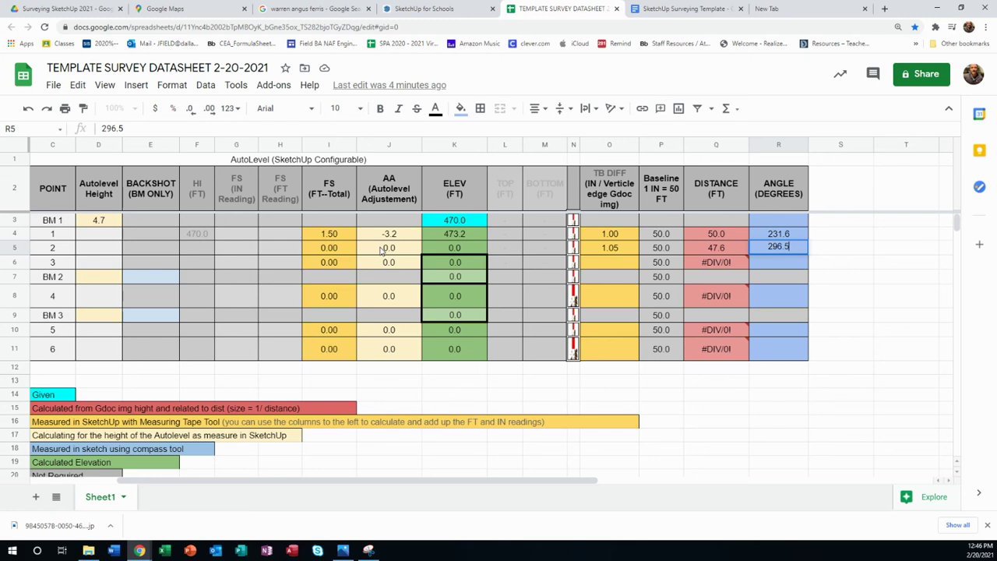
{"action": "left_click", "coordinate": [327, 250]}
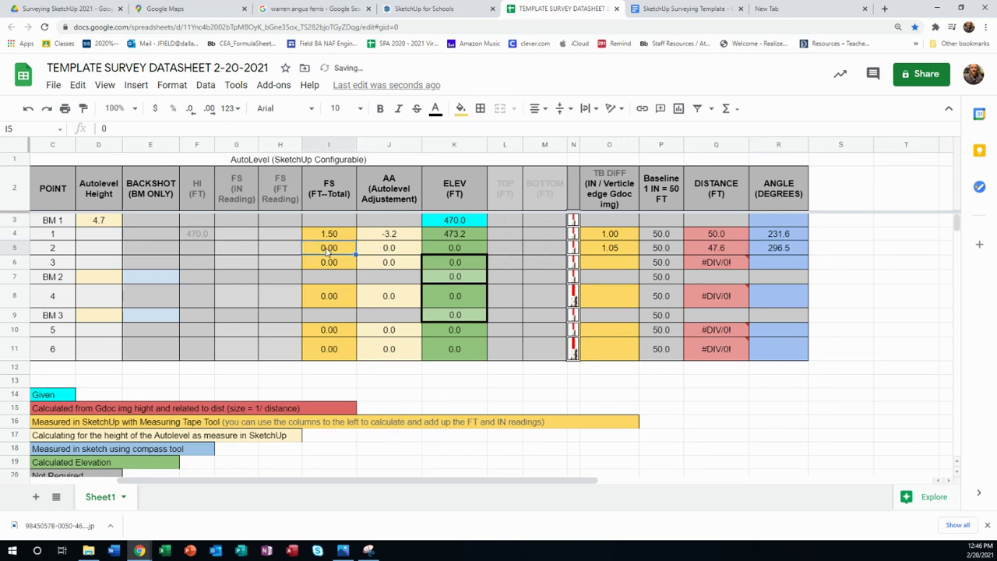
{"action": "left_click", "coordinate": [282, 249]}
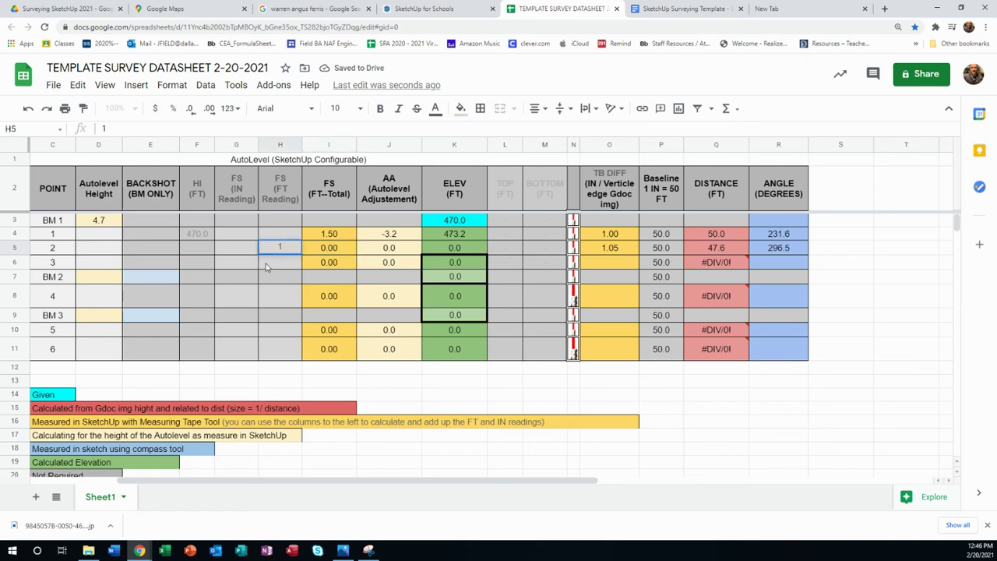
{"action": "left_click", "coordinate": [237, 250]}
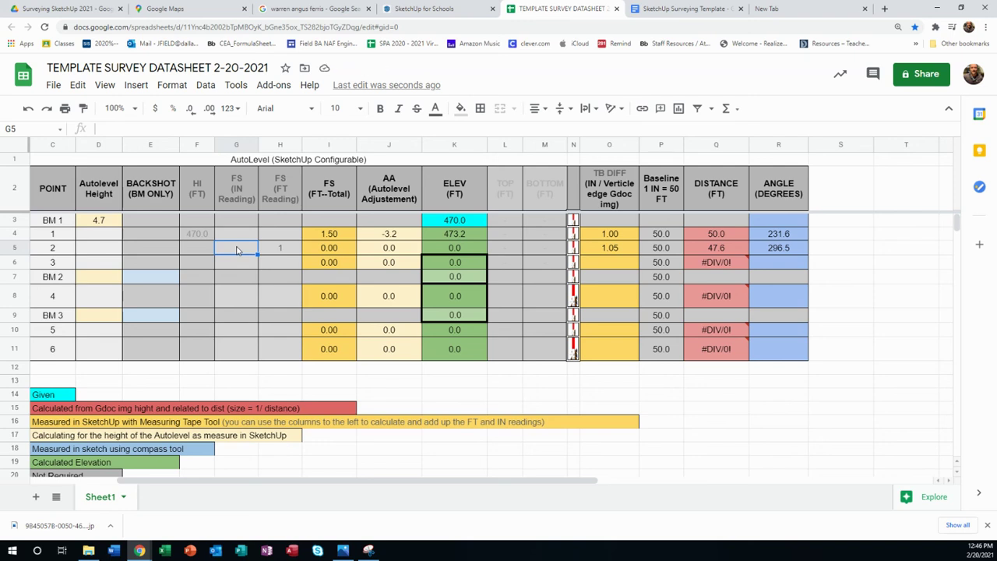
{"action": "type", "text": "="}
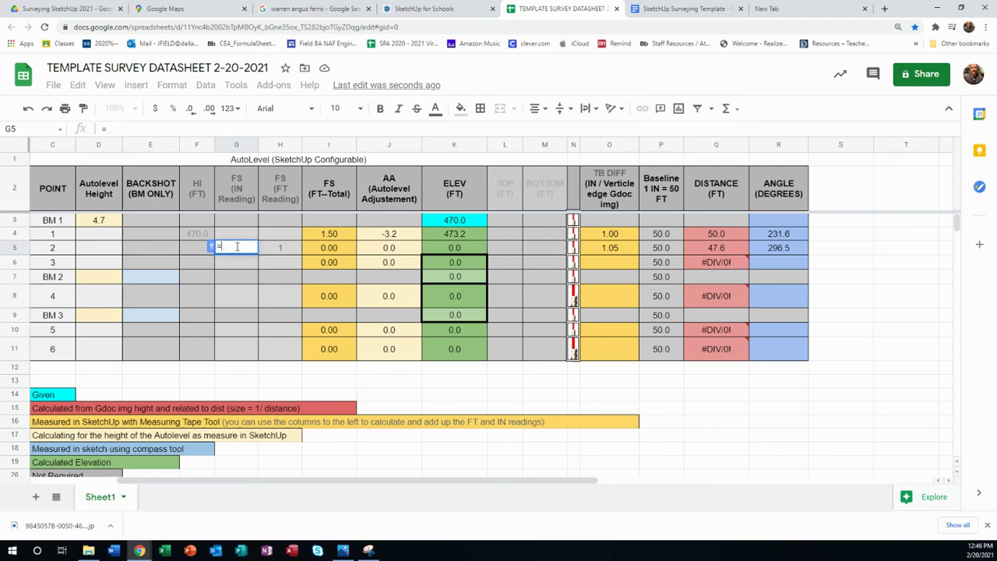
{"action": "type", "text": "11"}
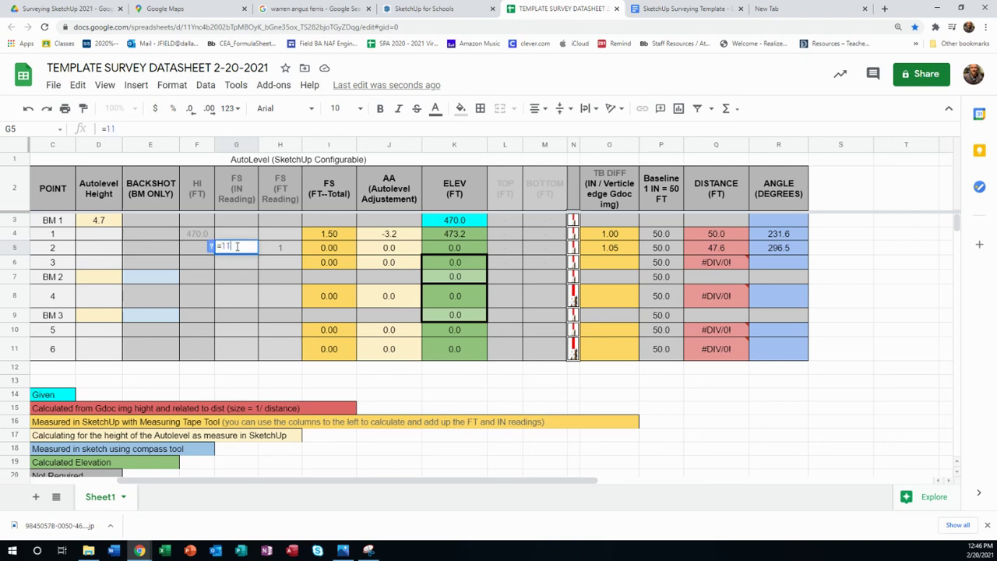
{"action": "type", "text": ".5/123"}
{"action": "key", "text": "BackSpace"}
{"action": "key", "text": "Return"}
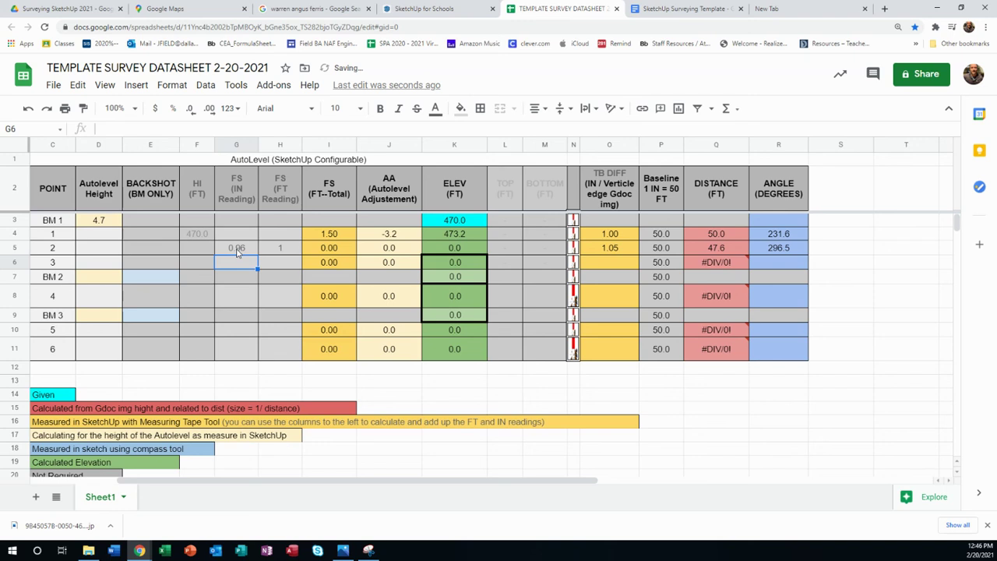
Step: Set point 2's FS total in I5 to the sum of its feet and inch readings, =H5+G5
{"action": "left_click", "coordinate": [312, 249]}
{"action": "double_click", "coordinate": [336, 246]}
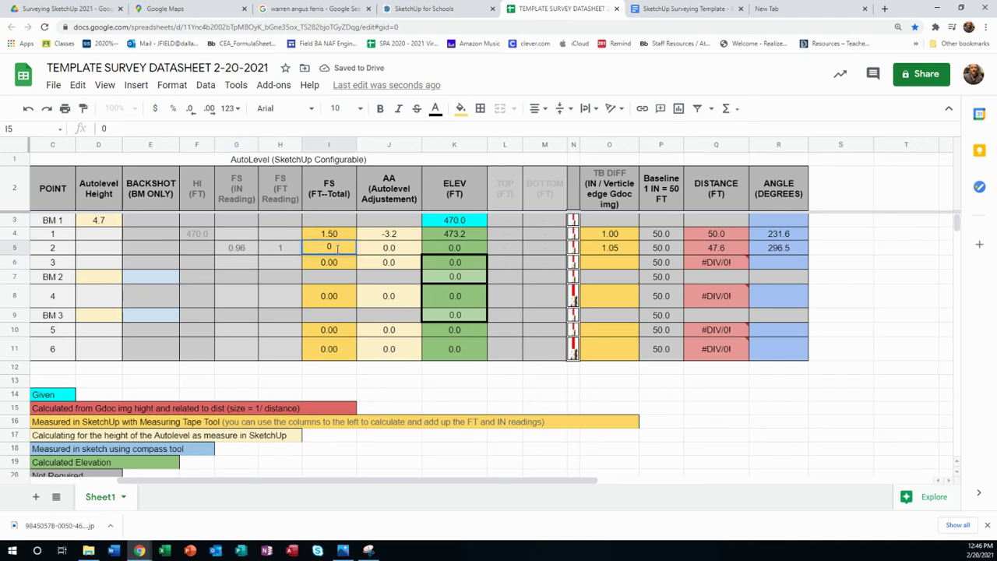
{"action": "type", "text": "="}
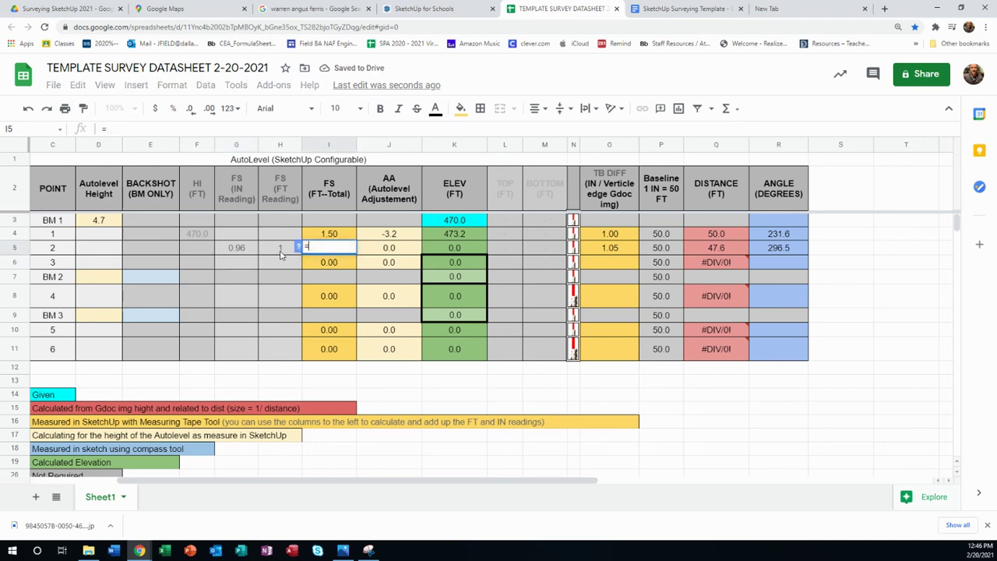
{"action": "left_click", "coordinate": [274, 249]}
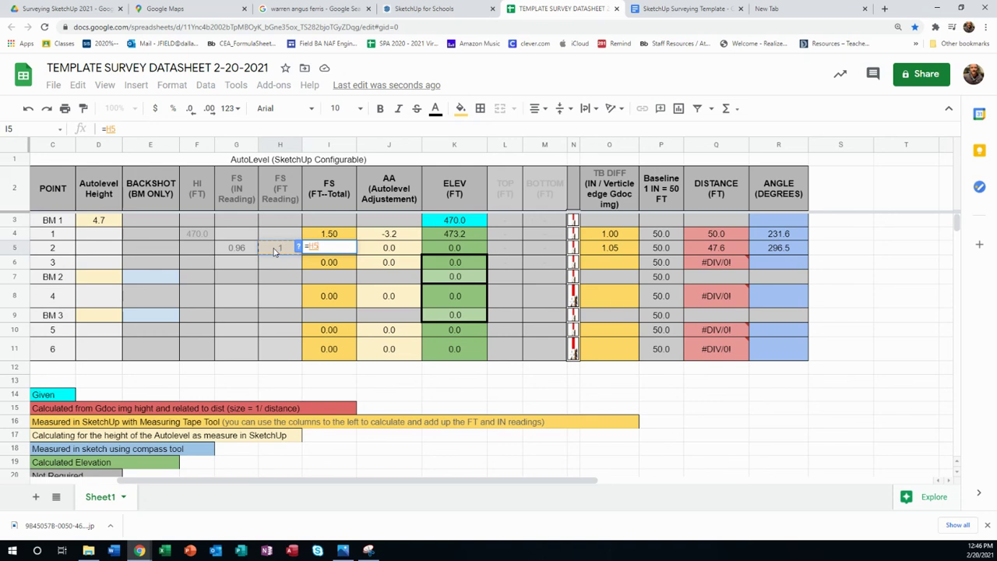
{"action": "type", "text": "+"}
{"action": "left_click", "coordinate": [242, 250]}
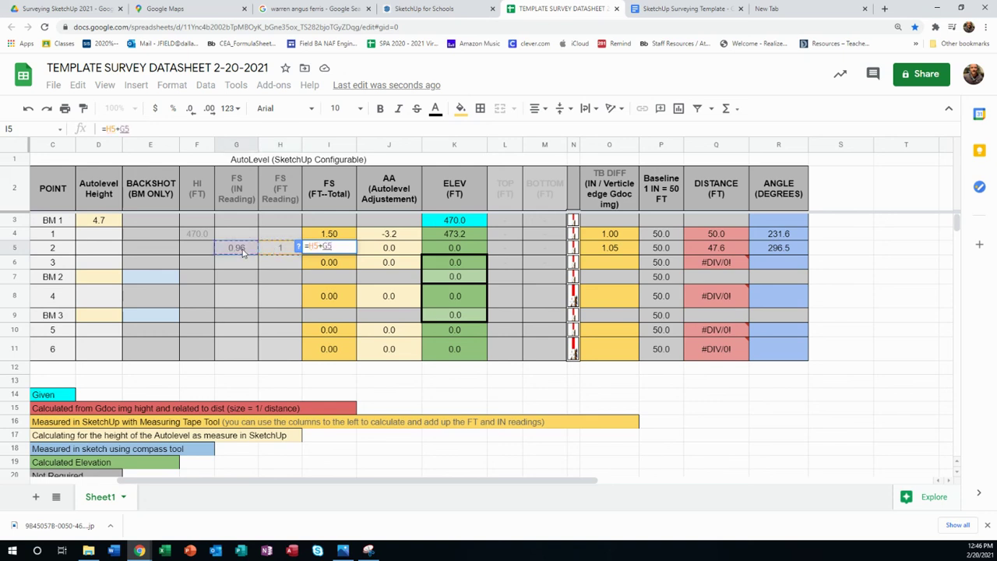
{"action": "key", "text": "Return"}
{"action": "left_click", "coordinate": [374, 251]}
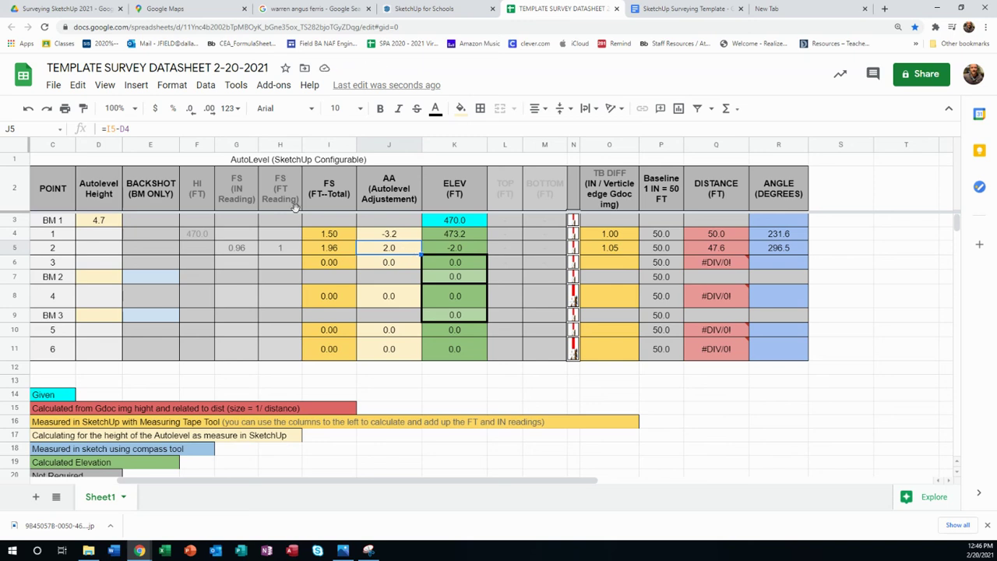
{"action": "left_click", "coordinate": [211, 109]}
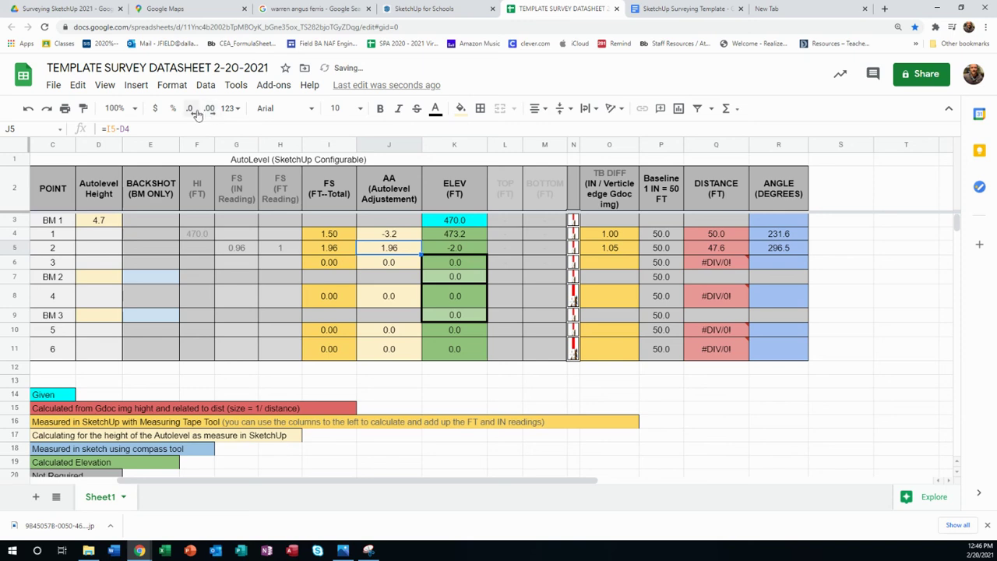
{"action": "left_click", "coordinate": [189, 109]}
Step: Copy BM 1's autolevel height formula, =4+(8/12), into D4:D6 for points 1, 2 and 3
{"action": "left_click", "coordinate": [442, 249]}
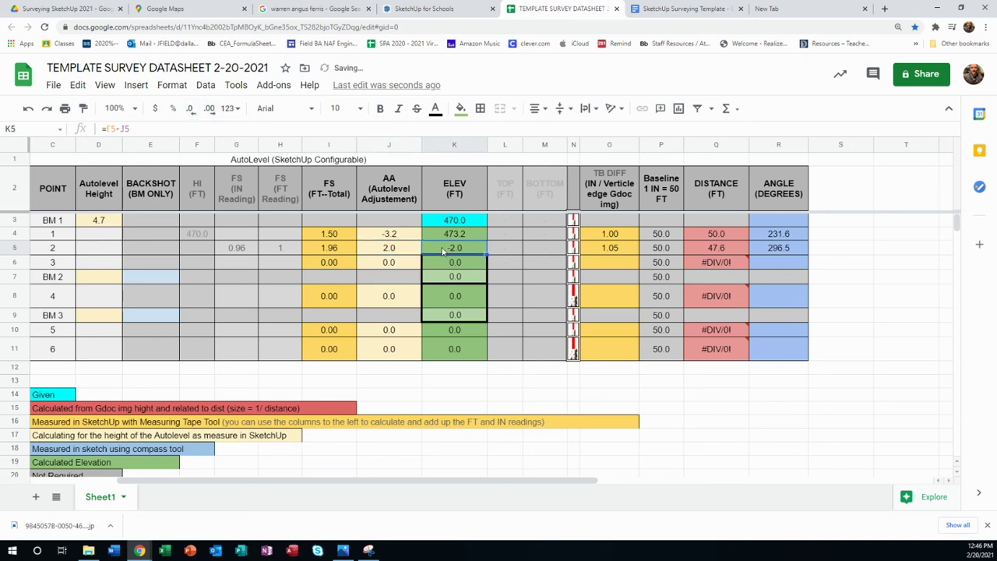
{"action": "left_click", "coordinate": [99, 235]}
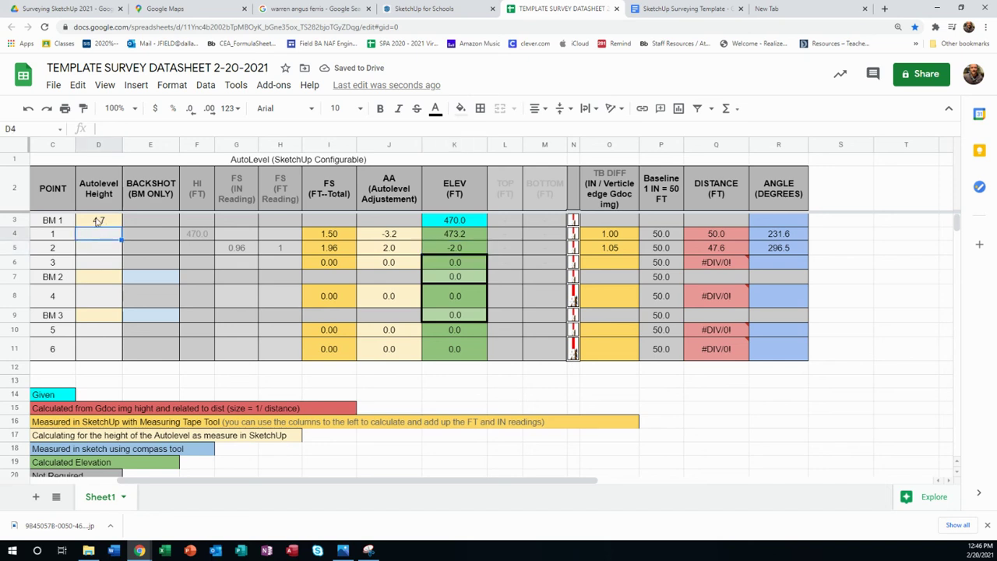
{"action": "left_click", "coordinate": [99, 221]}
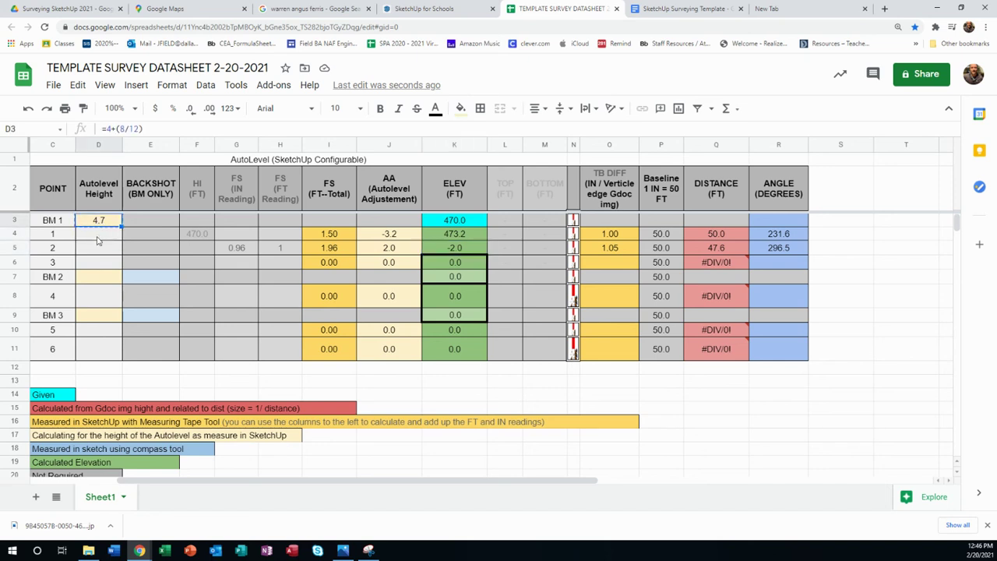
{"action": "left_click_drag", "start_coordinate": [98, 237], "coordinate": [99, 274]}
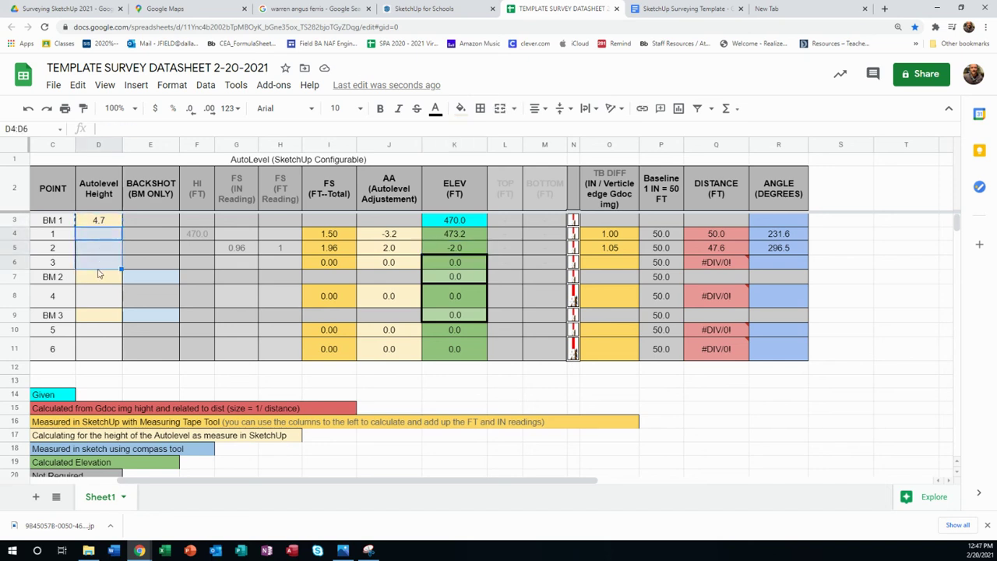
{"action": "type", "text": "=4+(8/12)"}
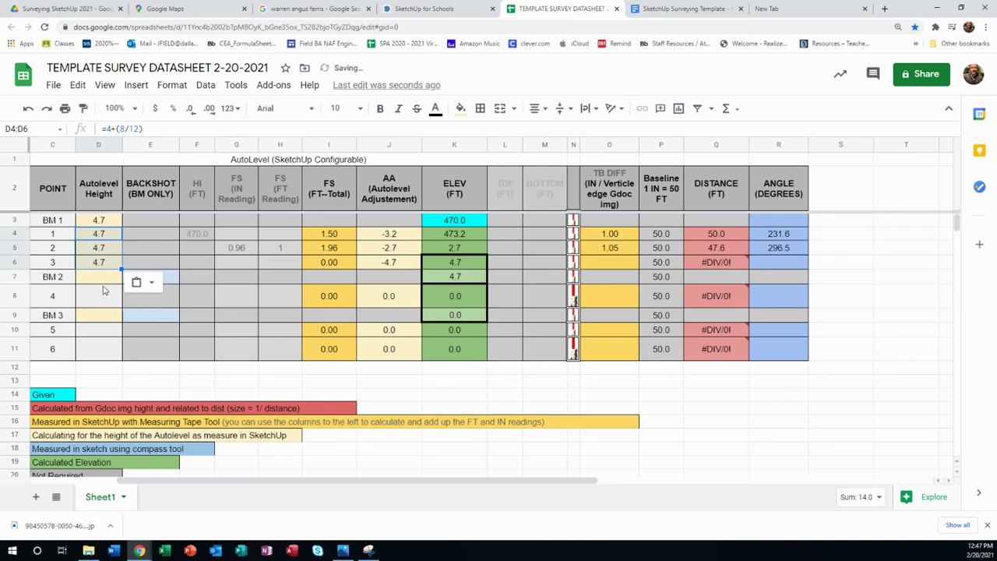
{"action": "left_click", "coordinate": [282, 292]}
Step: Check the autolevel adjustment formulas of points 2 and 3 and point 3's elevation cell, and return to the SketchUp for Schools model
{"action": "left_click", "coordinate": [392, 249]}
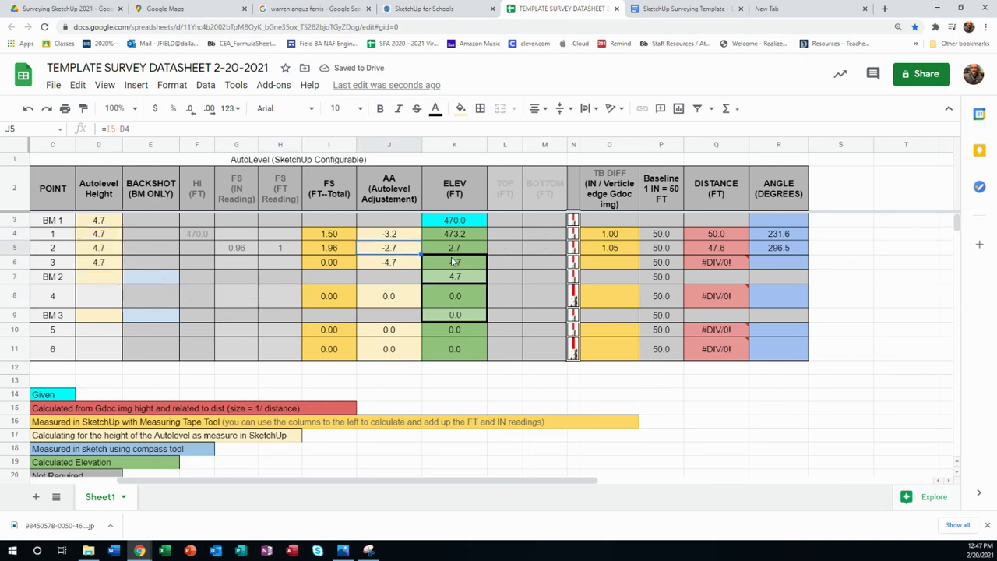
{"action": "left_click", "coordinate": [453, 263]}
{"action": "left_click", "coordinate": [392, 264]}
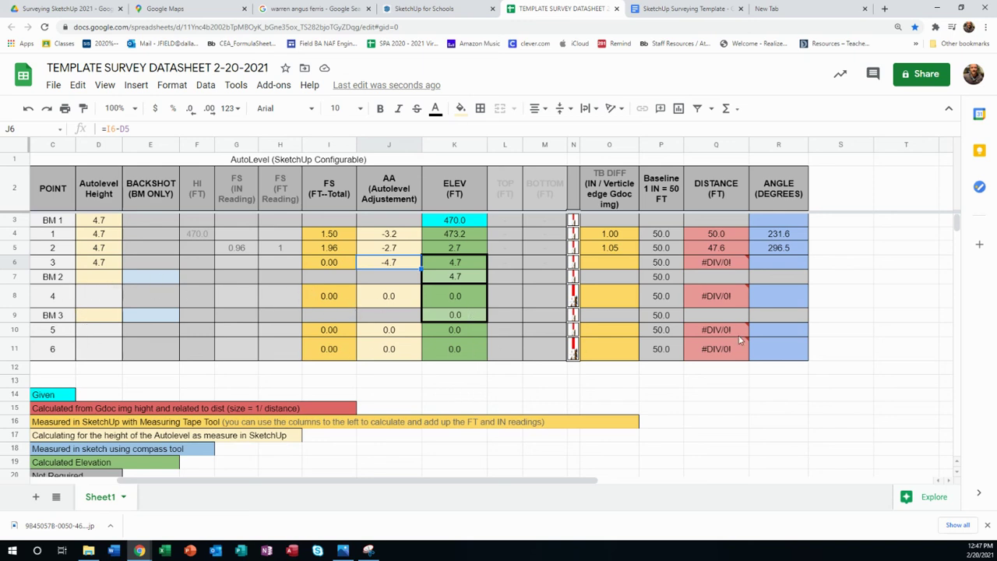
{"action": "mouse_move", "coordinate": [732, 339]}
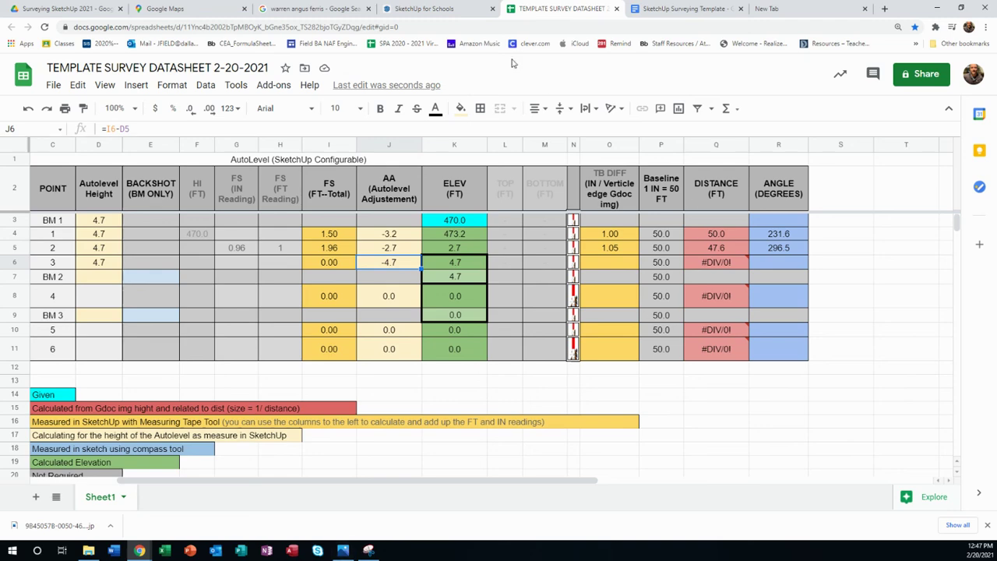
{"action": "left_click", "coordinate": [430, 9]}
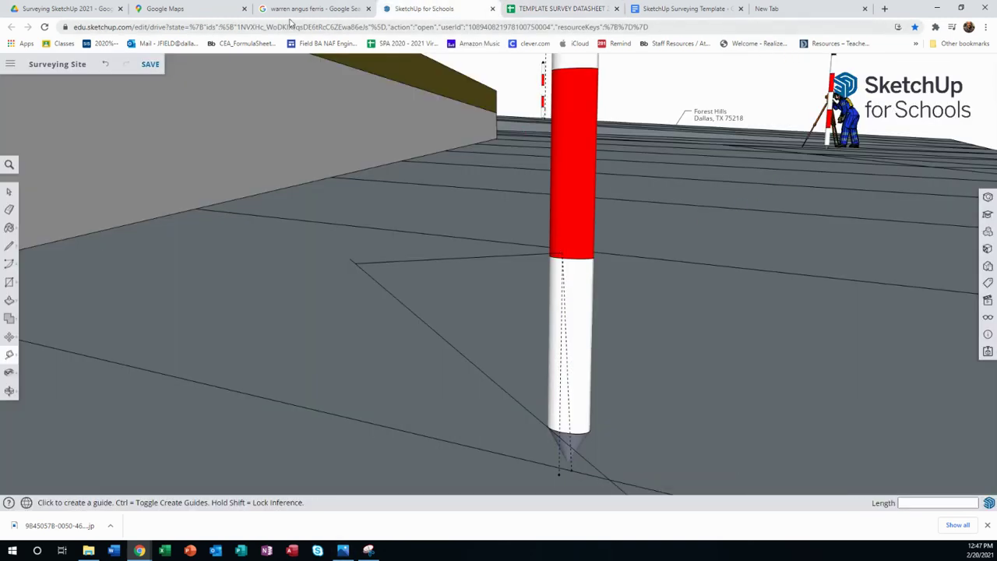